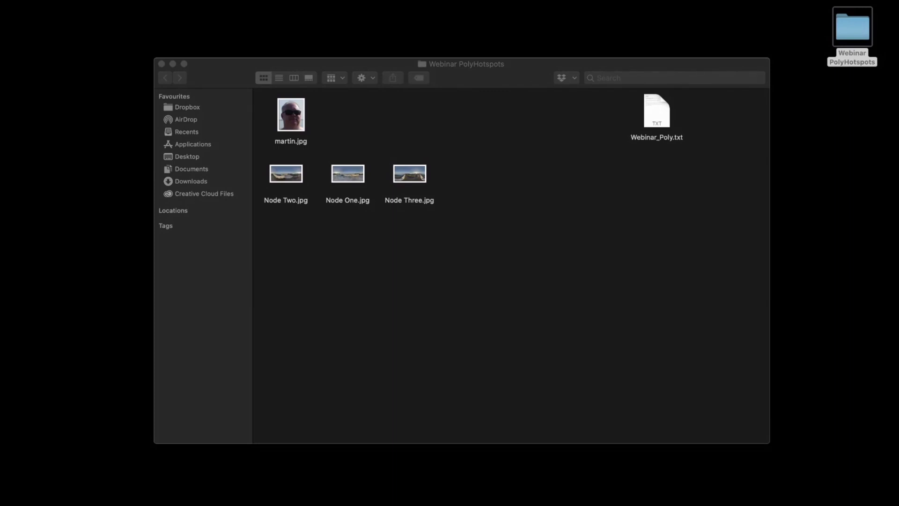
Step: Launch Pano2VR and dismiss its welcome window to reach an empty project
left_click_drag(364, 66, 343, 42)
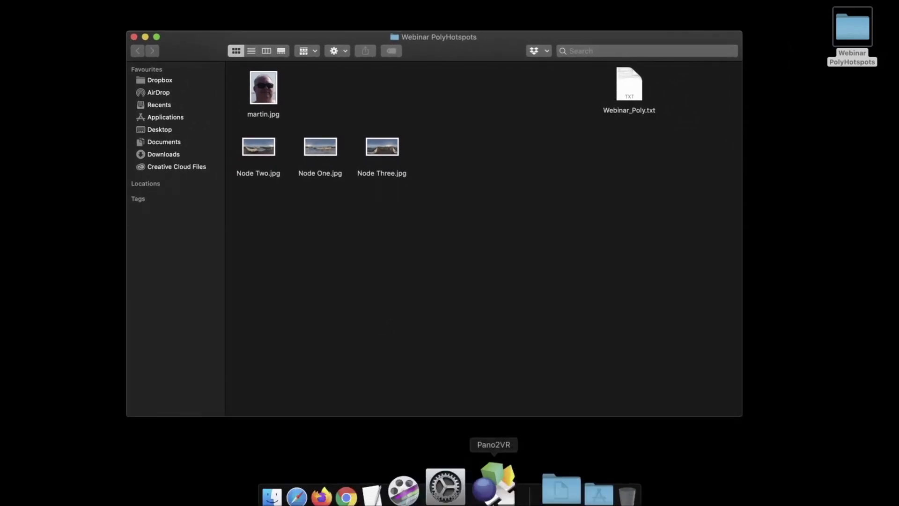
left_click(493, 487)
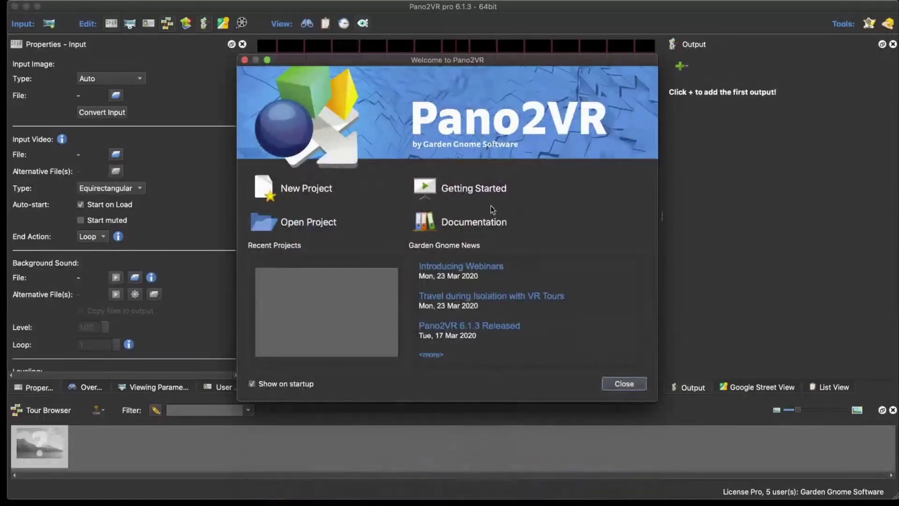
left_click(623, 384)
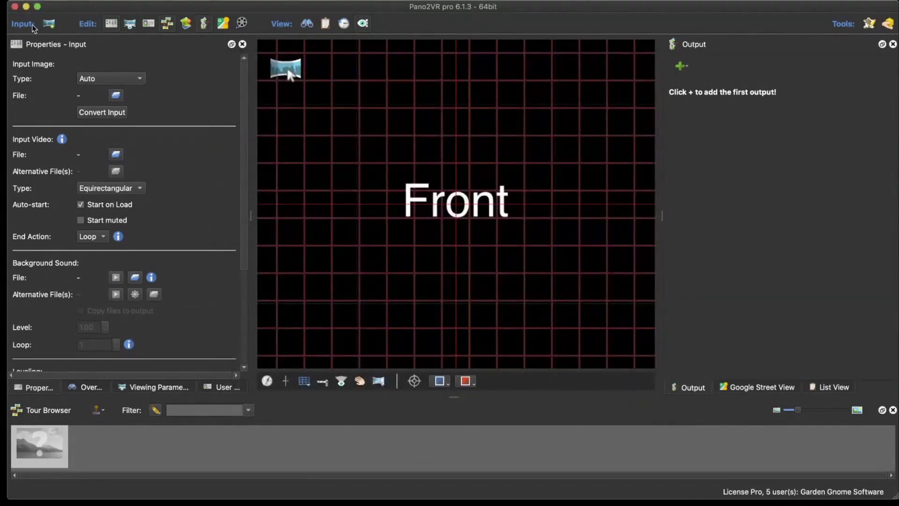
Step: Load the panoramas Node One.jpg, Node Two.jpg and Node Three.jpg from the Webinar PolyHotspots folder on the Desktop as input
left_click(44, 25)
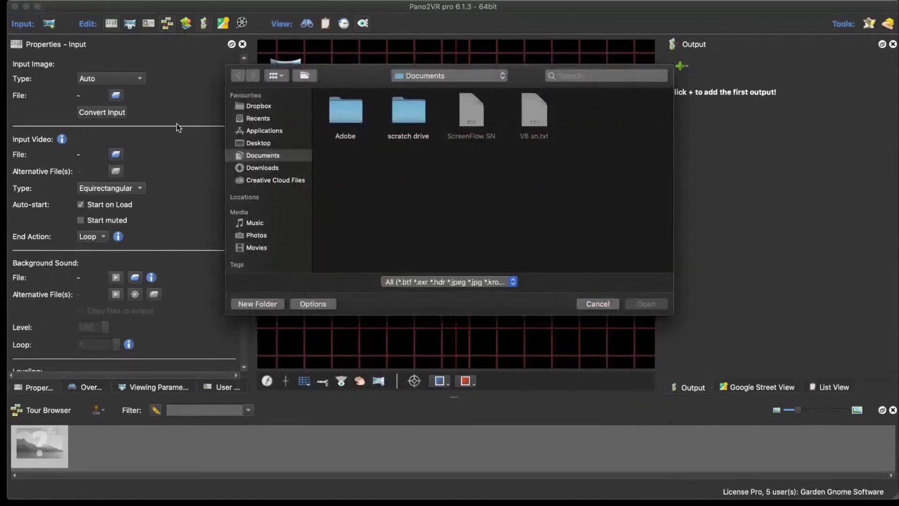
left_click(266, 142)
double_click(357, 122)
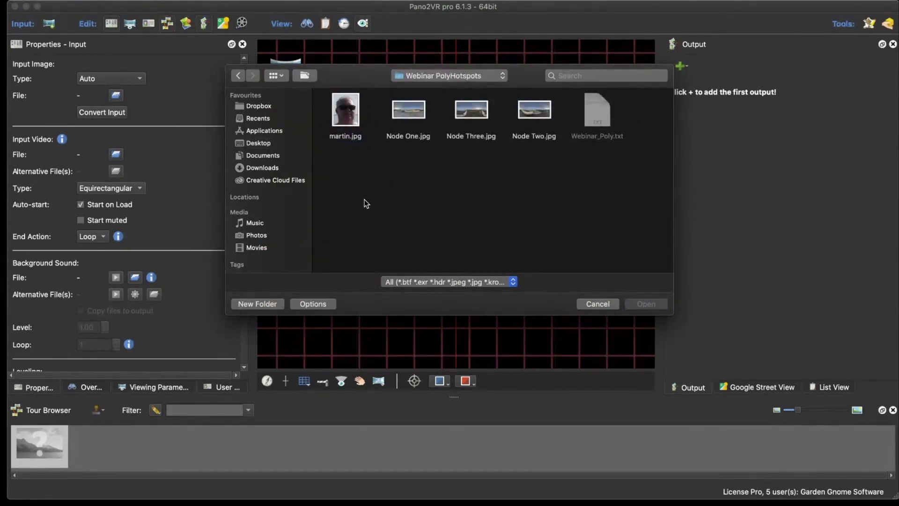
left_click(412, 111)
left_click(524, 117, "super")
left_click(477, 116, "super")
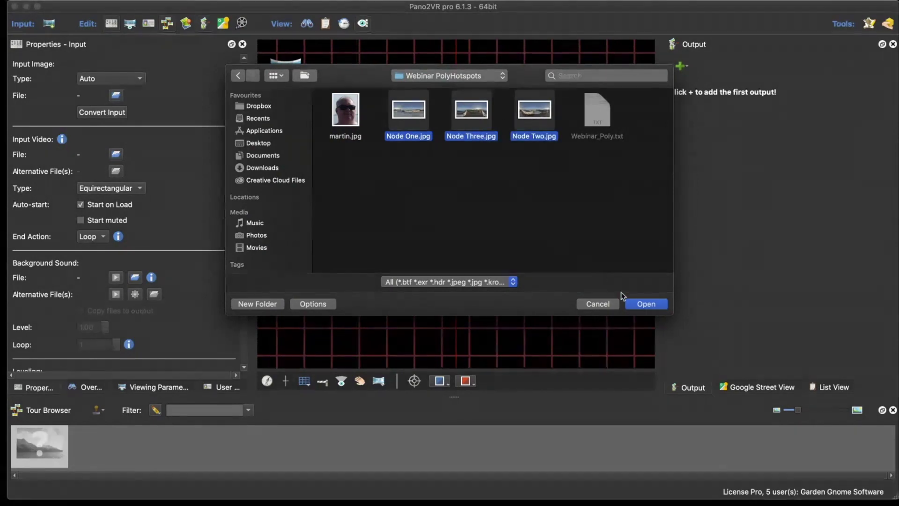
left_click(645, 304)
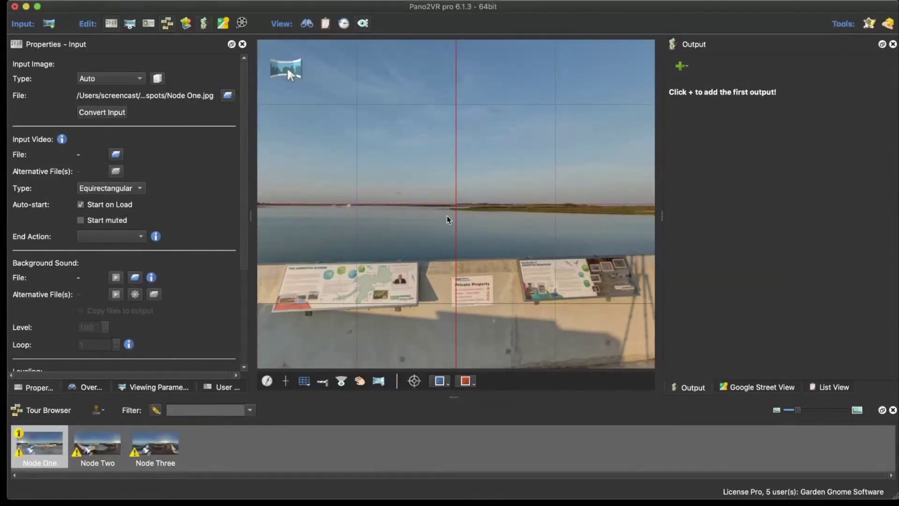
Step: Set Node One's default view to face the railing and water, at pan -176.73°, tilt 1.25° and FoV 70°
mouse_move(368, 220)
left_mouse_down()
mouse_move(510, 227)
mouse_move(376, 229)
mouse_move(429, 238)
left_mouse_up()
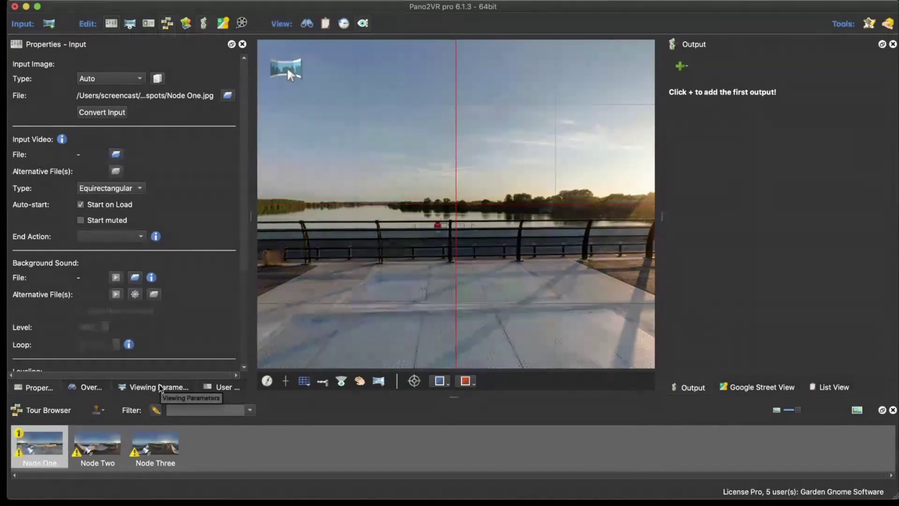
left_click(160, 388)
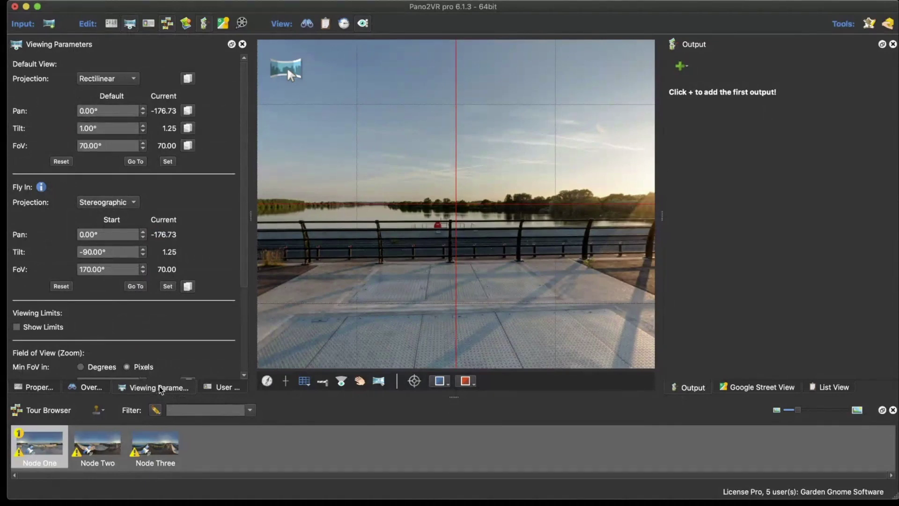
left_click(170, 161)
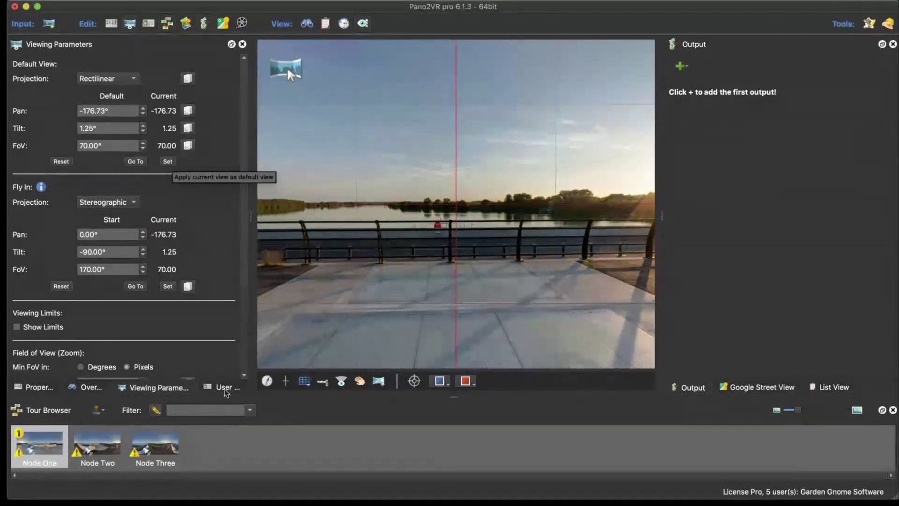
Step: Draw a polygon hotspot in Node One over the opening between the railing and the concrete wall on the sunset side
left_click(46, 387)
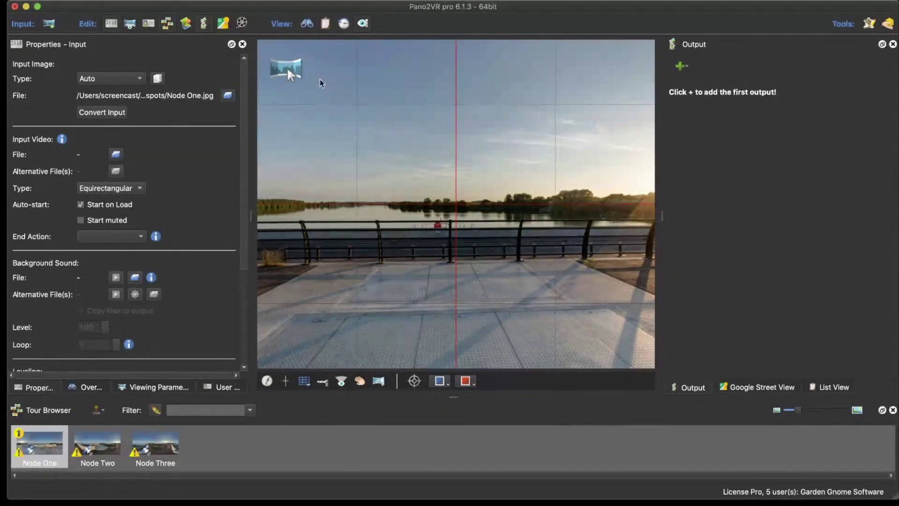
mouse_move(290, 70)
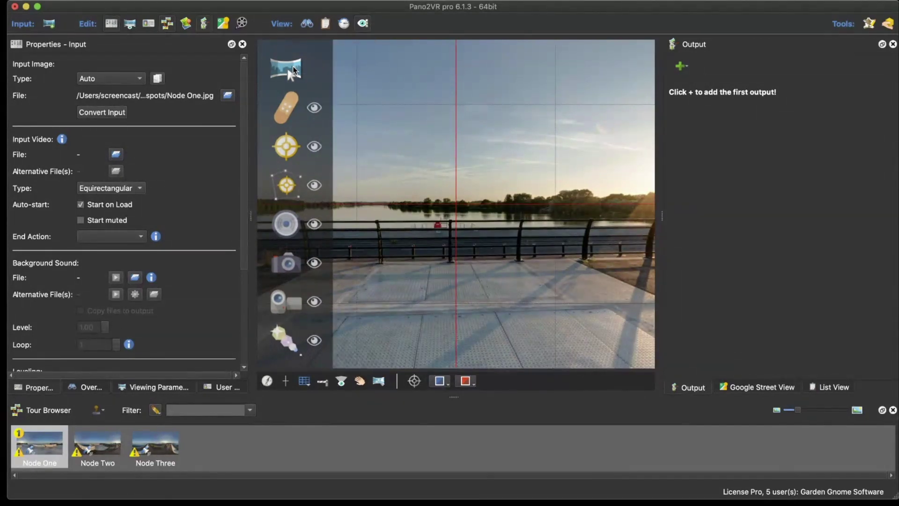
left_click(289, 187)
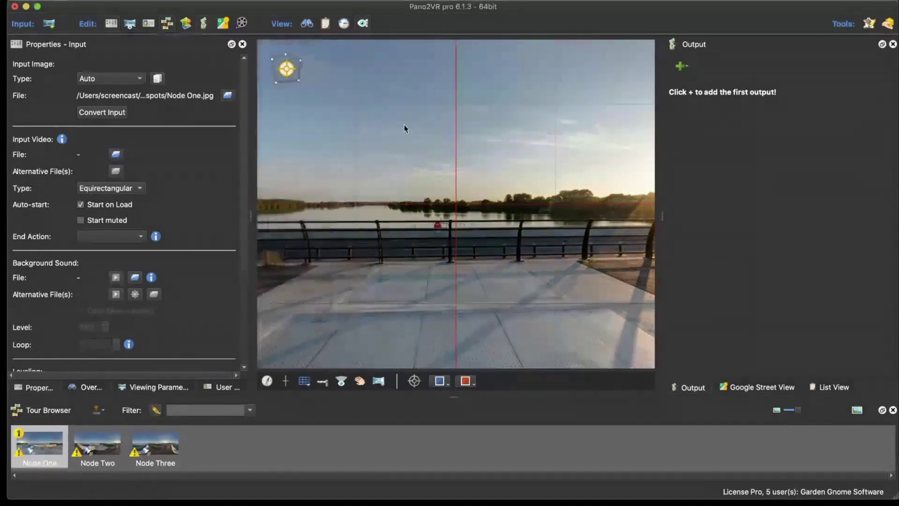
left_click_drag(524, 254, 415, 255)
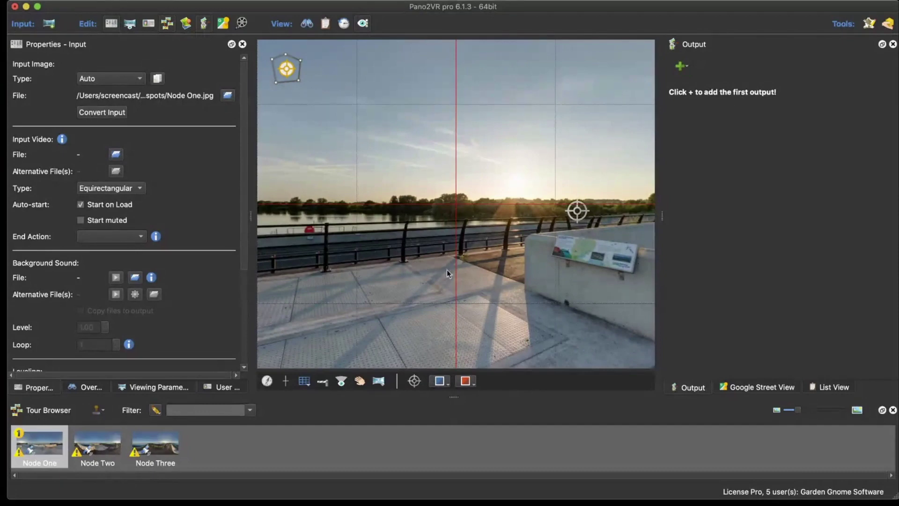
left_click(454, 257)
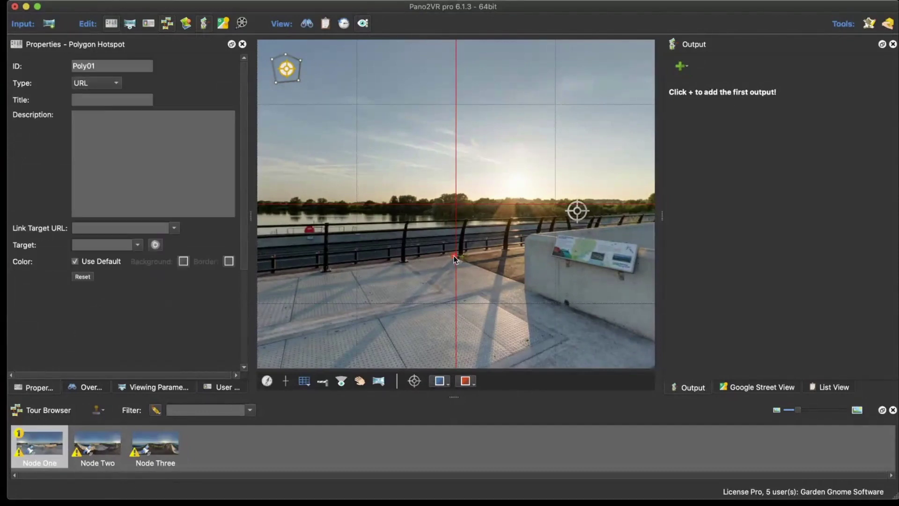
left_click(523, 286)
left_click(541, 231)
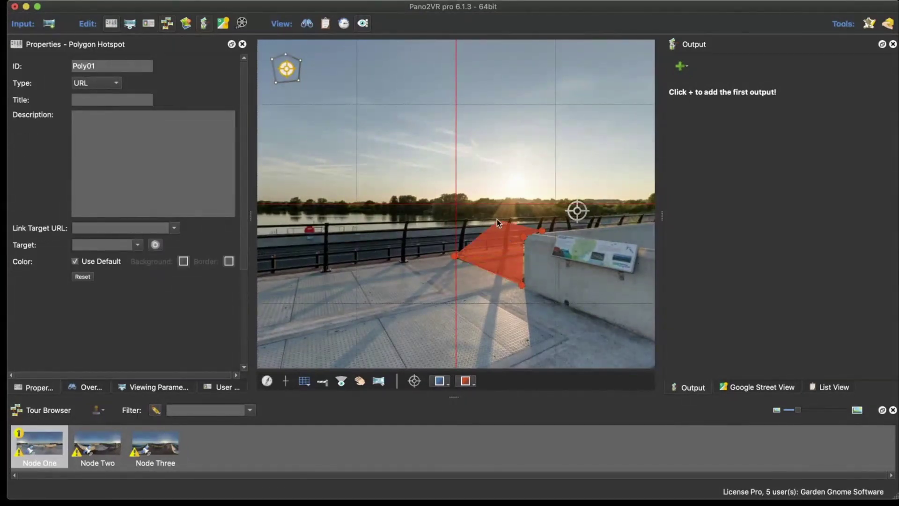
left_click(496, 218)
left_click(456, 218)
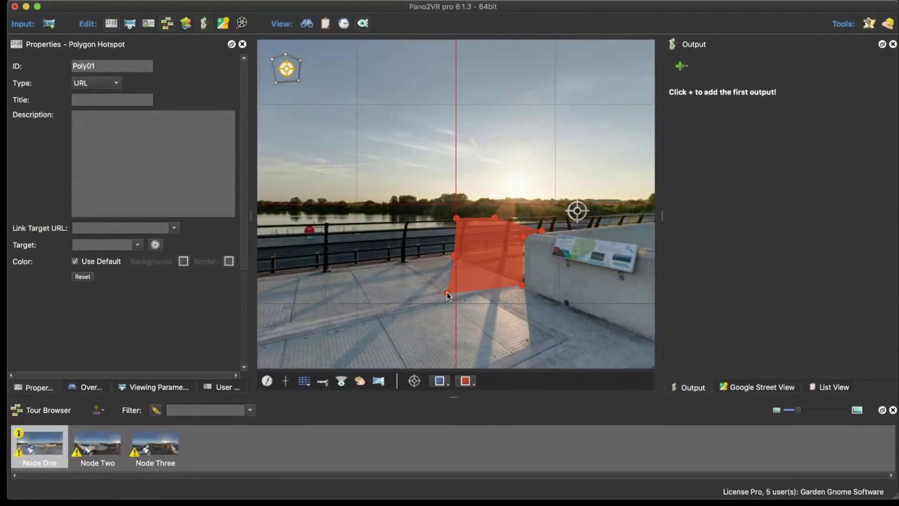
left_click(448, 292, "alt")
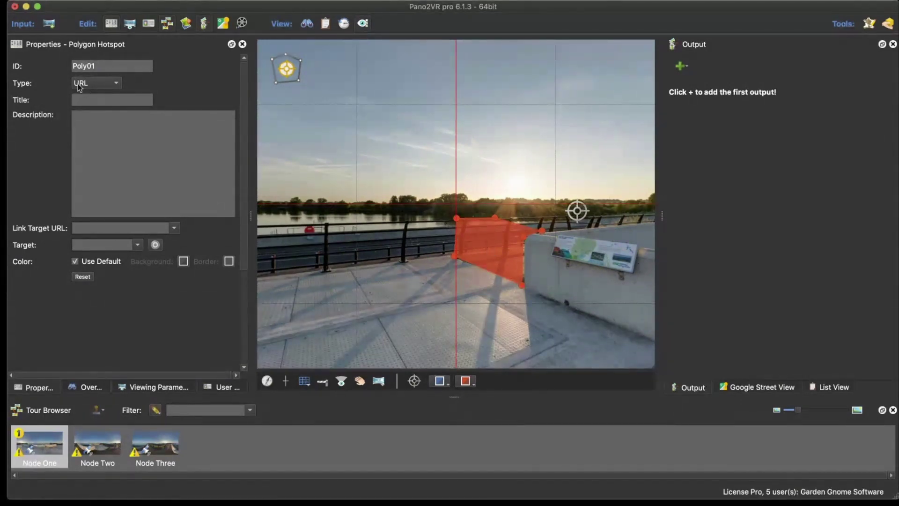
Step: Change the polygon hotspot to a Tour Node link to Node Two and define its target view
left_click(110, 84)
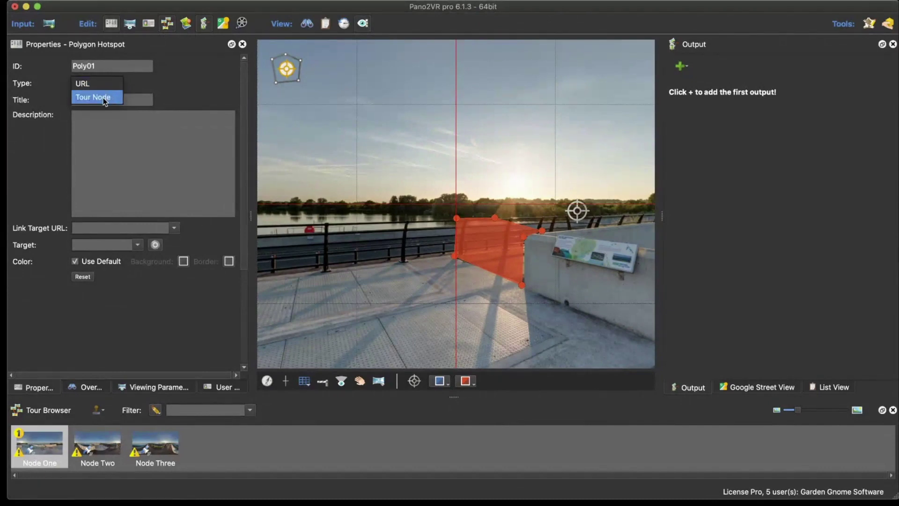
left_click(104, 98)
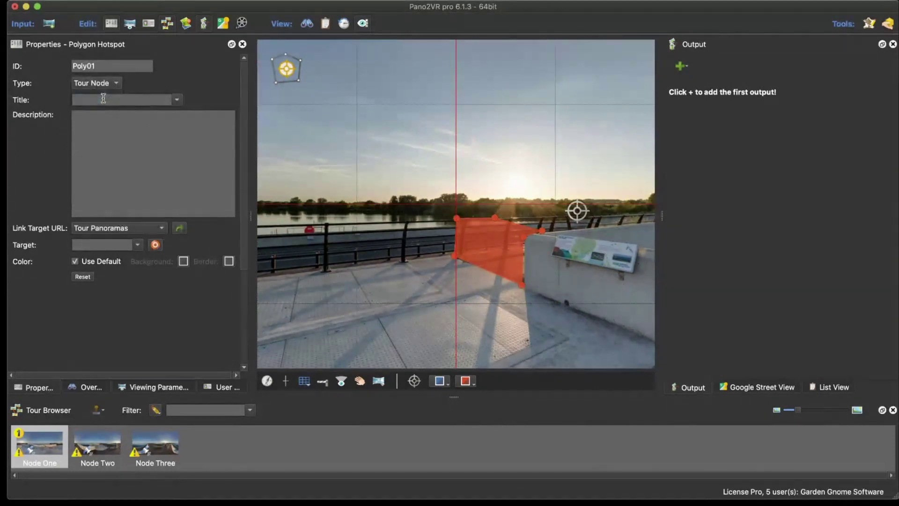
left_click(159, 230)
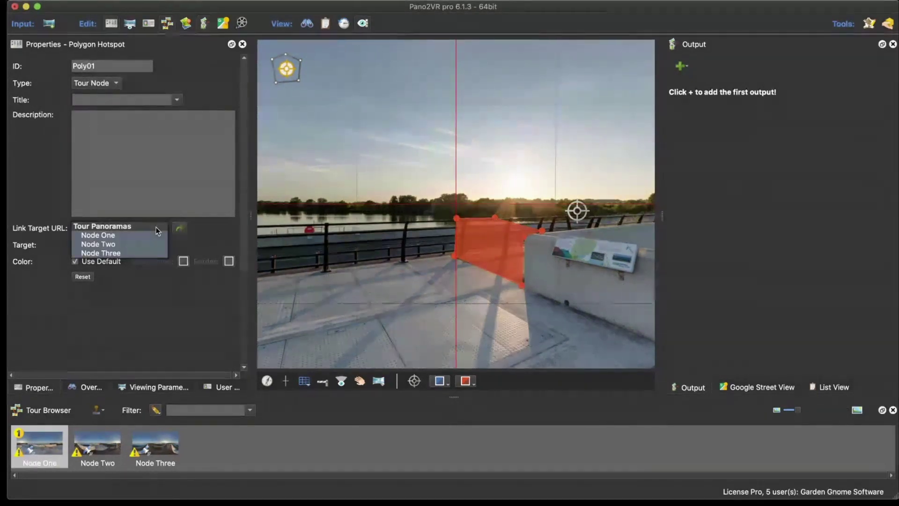
left_click(123, 244)
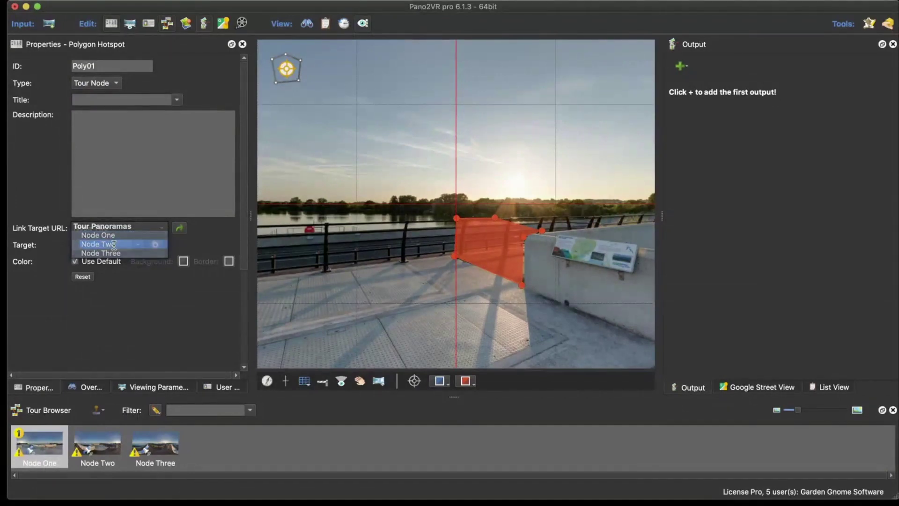
left_click(155, 244)
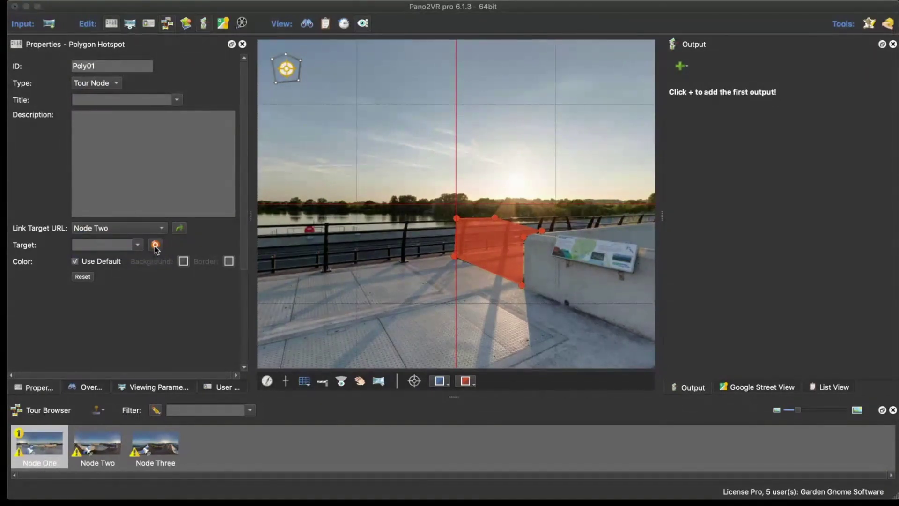
mouse_move(445, 260)
left_mouse_down()
mouse_move(411, 249)
mouse_move(445, 257)
left_mouse_up()
left_click(576, 338)
Step: Follow the hotspot into Node Two and draw a polygon hotspot over the paved area behind the concrete wall's corner
double_click(491, 240)
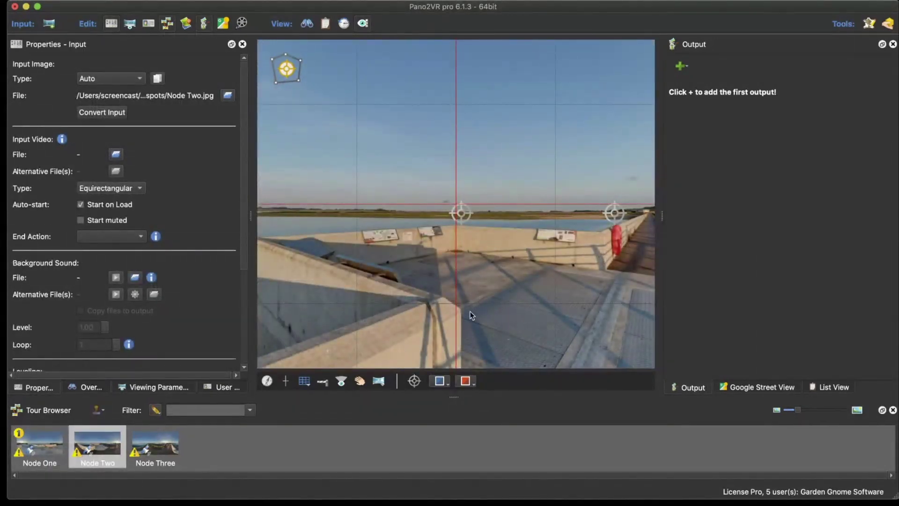
left_click(541, 264)
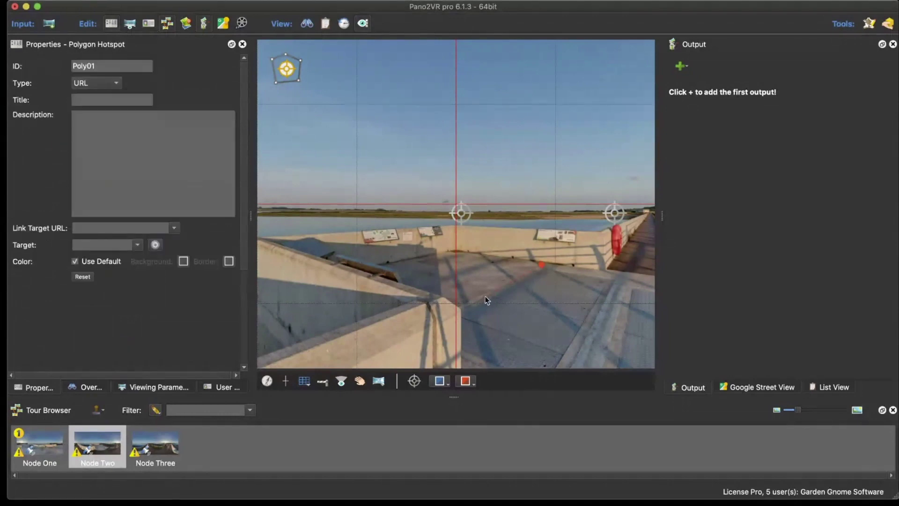
left_click(438, 299)
left_click(400, 280)
left_click(394, 271)
left_click(375, 263)
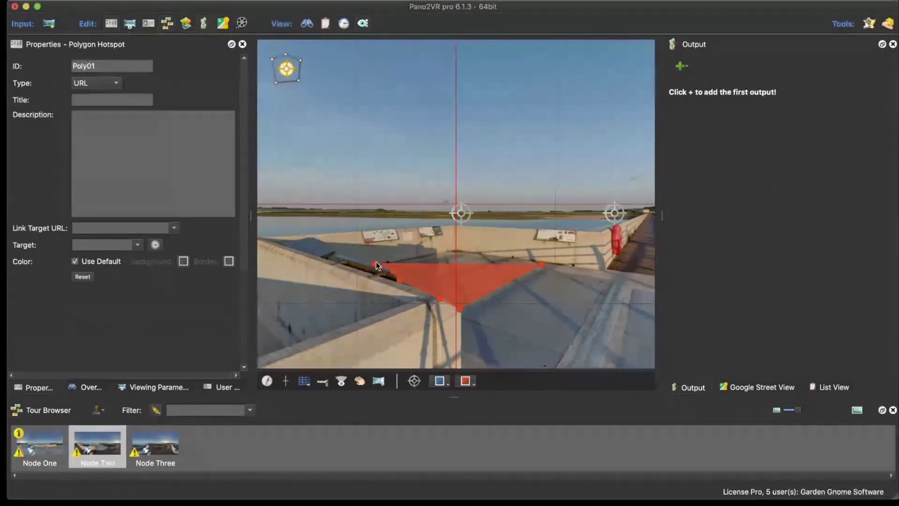
mouse_move(446, 274)
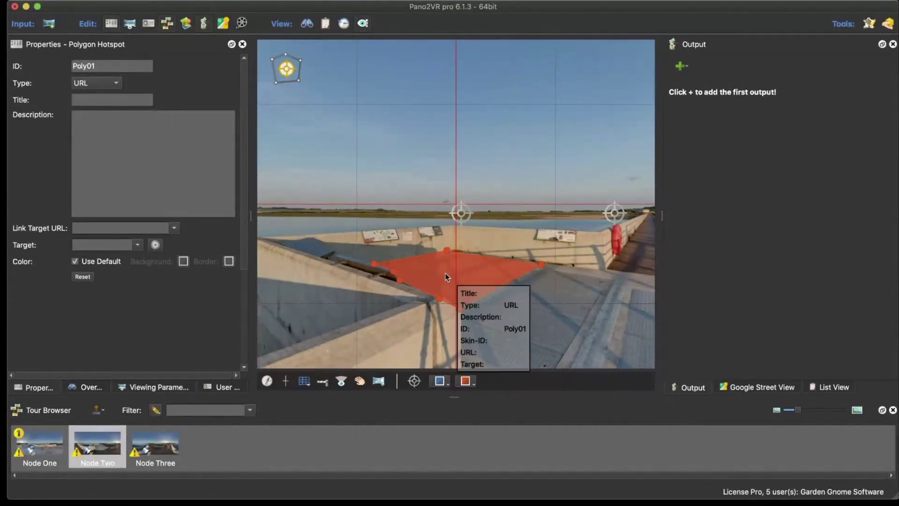
left_click(459, 308)
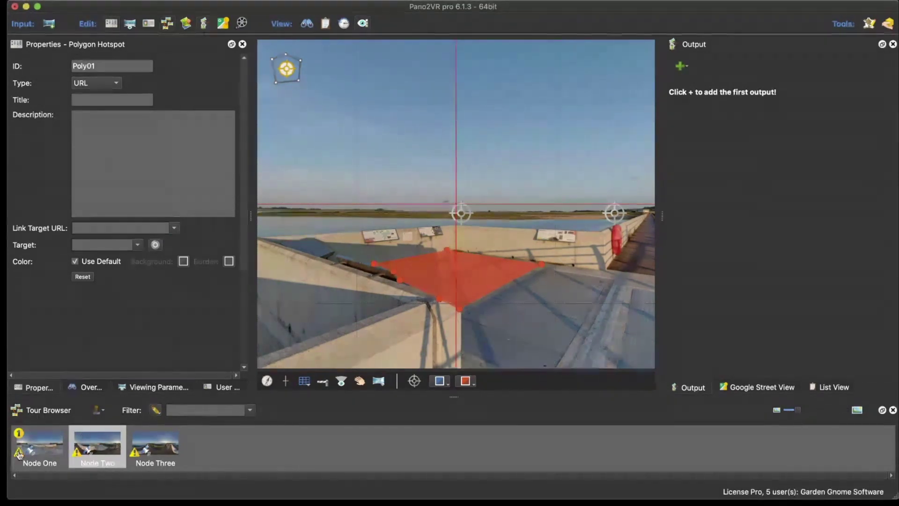
Step: Link the Node Two polygon hotspot to Node One with the target view -176.7/1.3/70.0
left_click_drag(42, 445, 459, 274)
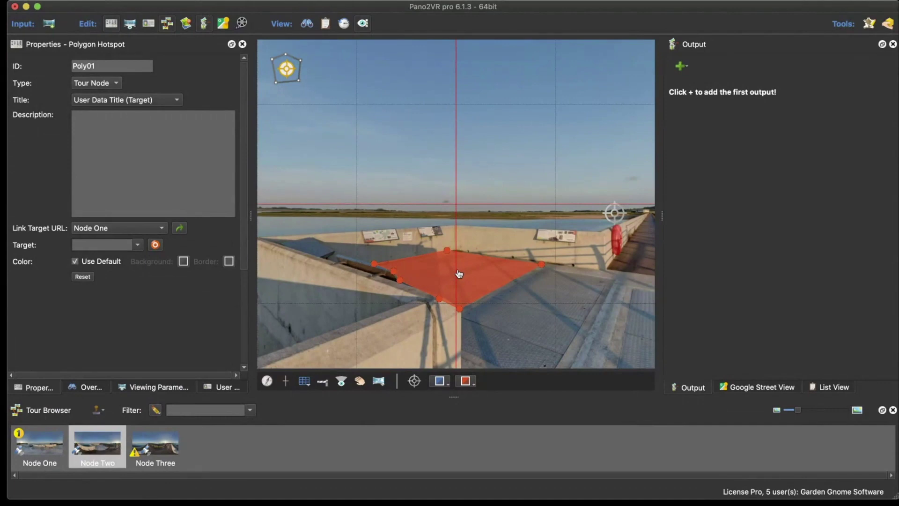
double_click(459, 274)
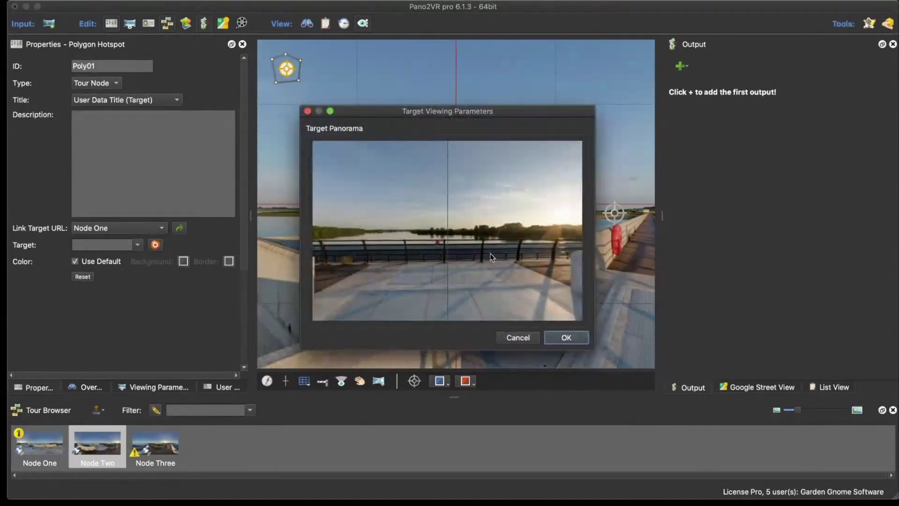
left_click(549, 338)
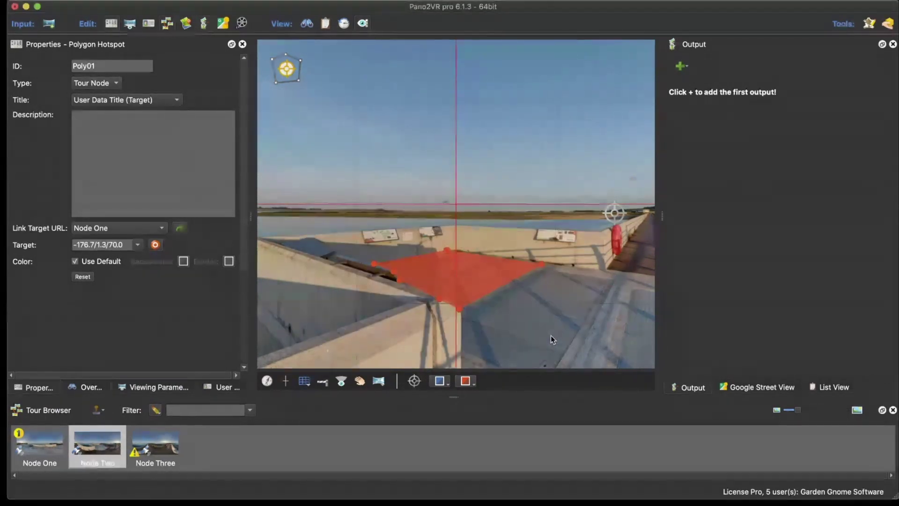
Step: Return to Node One and draw a second polygon hotspot over the opening between the other concrete wall and the railing
double_click(460, 277, "alt")
left_click_drag(361, 255, 451, 292)
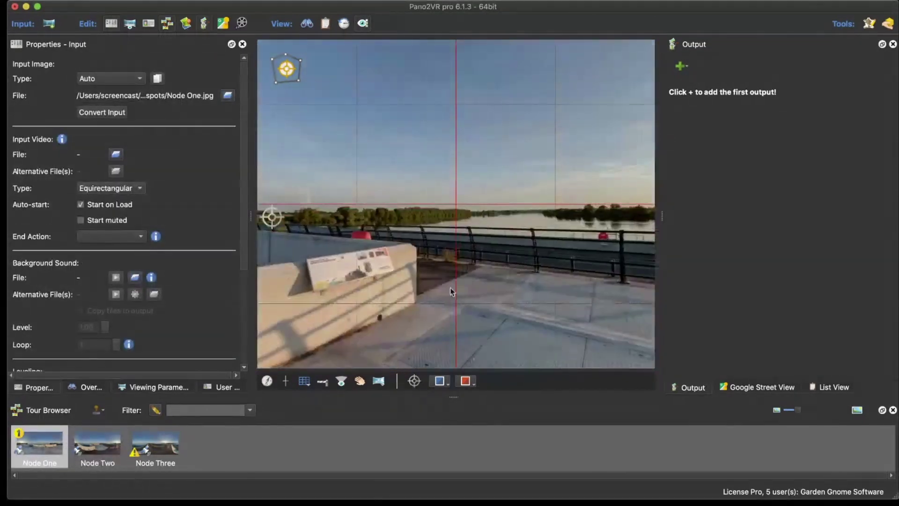
left_click(421, 298)
left_click(495, 262)
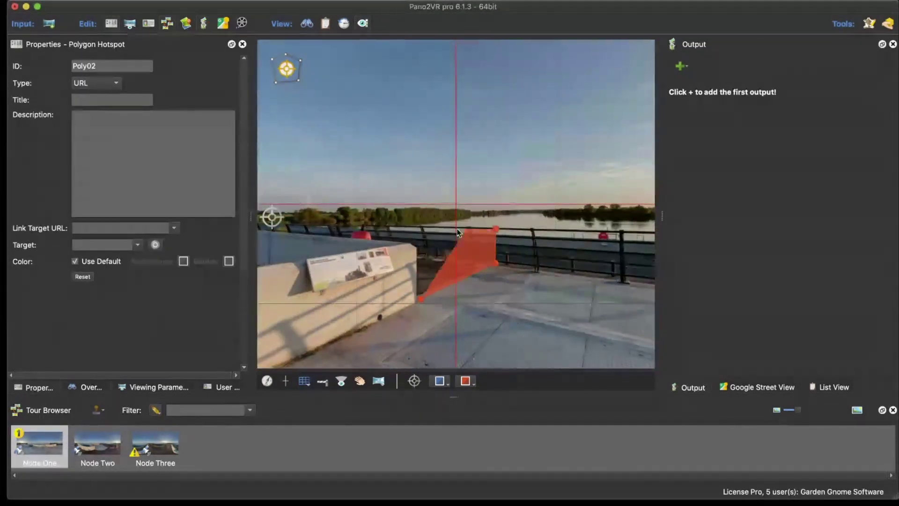
left_click(496, 229)
left_click(421, 228)
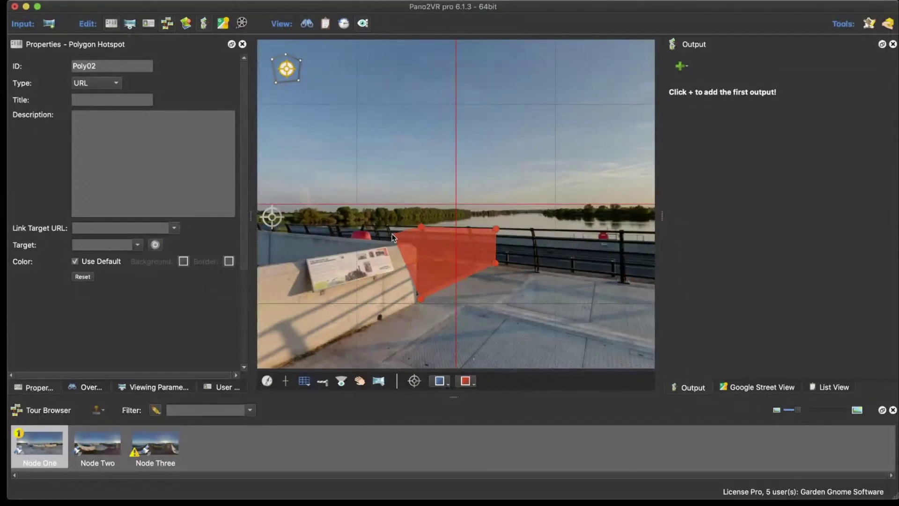
left_click(415, 246)
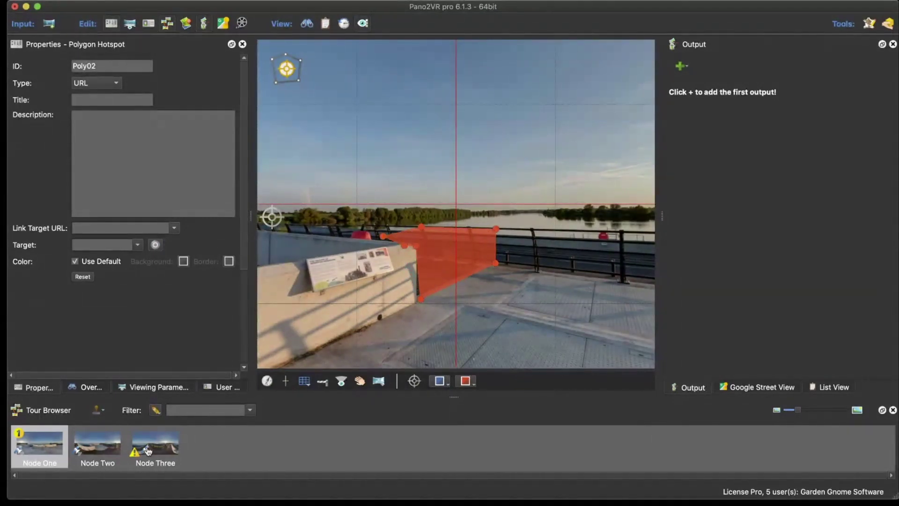
Step: Link the second Node One polygon hotspot to Node Three with the target view -142.2/1.8/70.0
left_click_drag(148, 451, 459, 254)
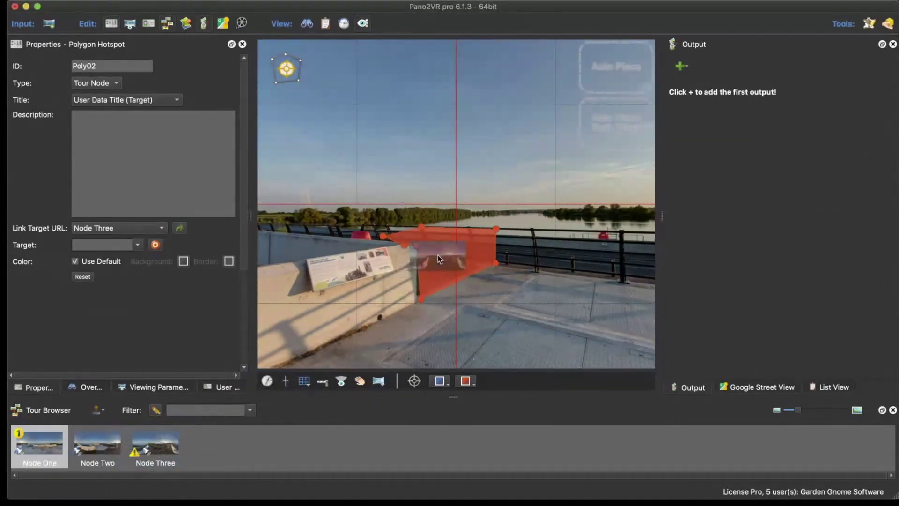
left_click(154, 452)
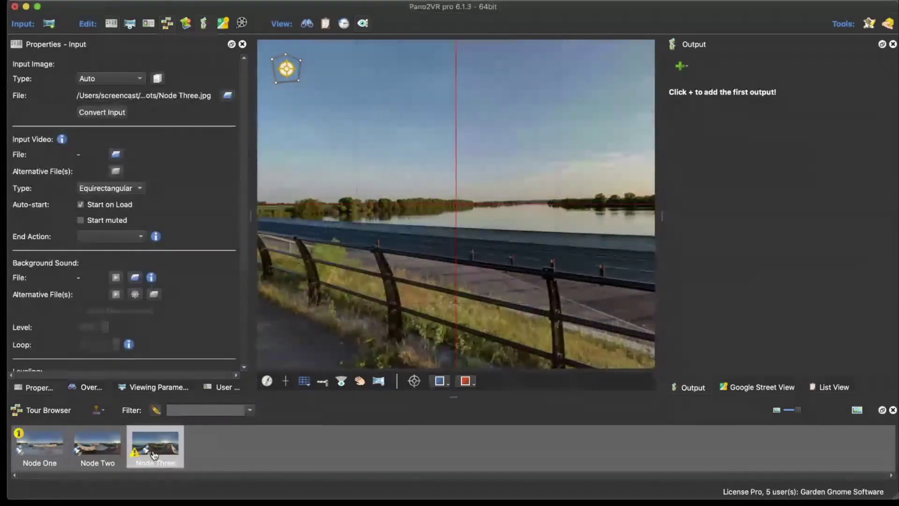
left_click(44, 449)
left_click(309, 252)
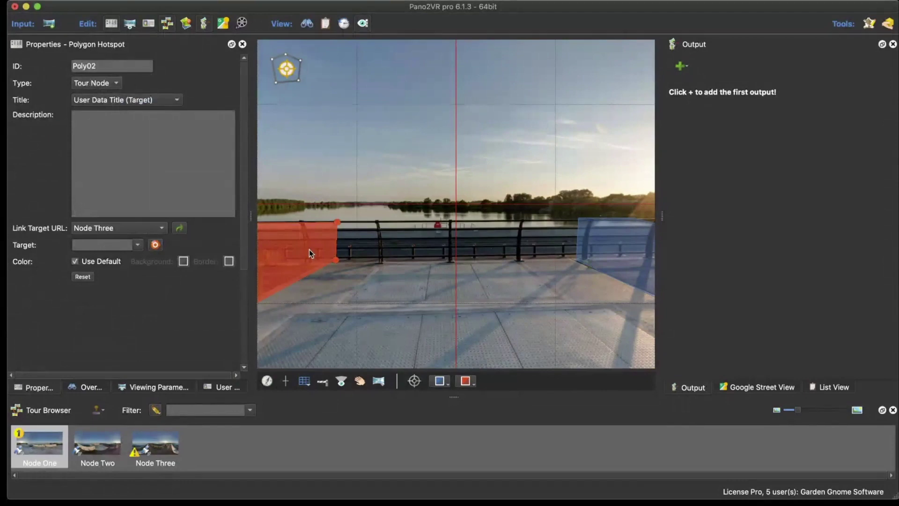
double_click(309, 250)
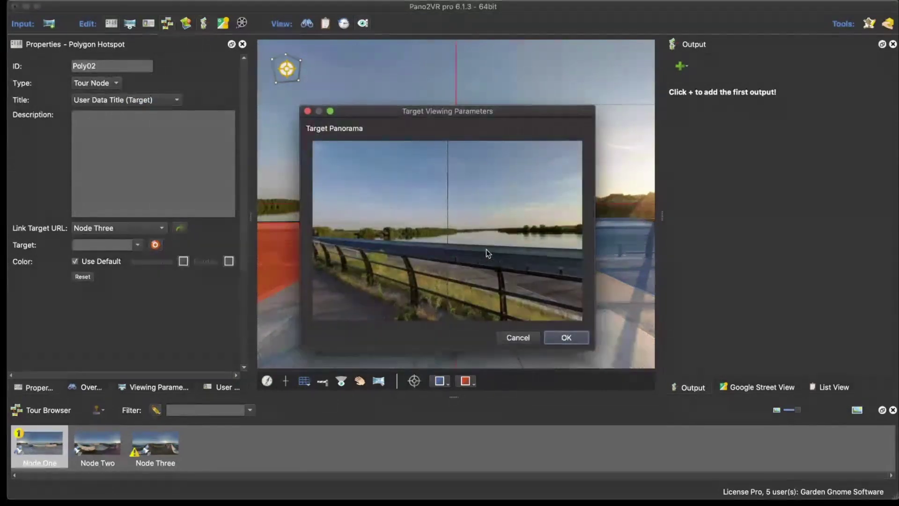
left_click_drag(486, 249, 442, 262)
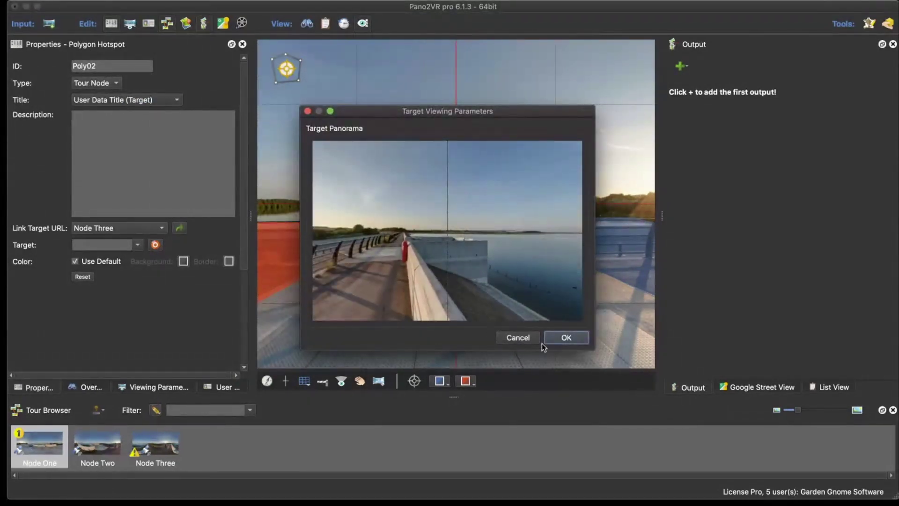
left_click(565, 338)
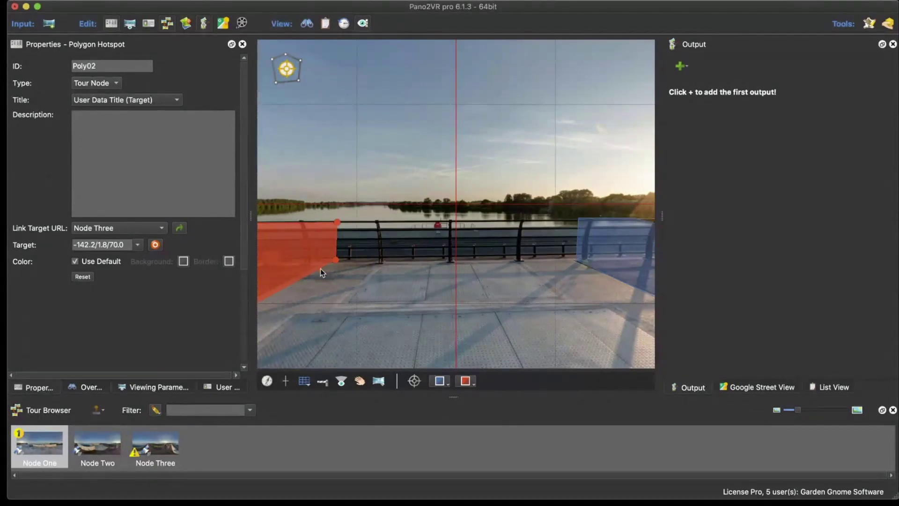
Step: In Node Three, draw a four-point polygon hotspot over the upper part of the far concrete wall and hide the ghost hotspot markers
double_click(296, 255)
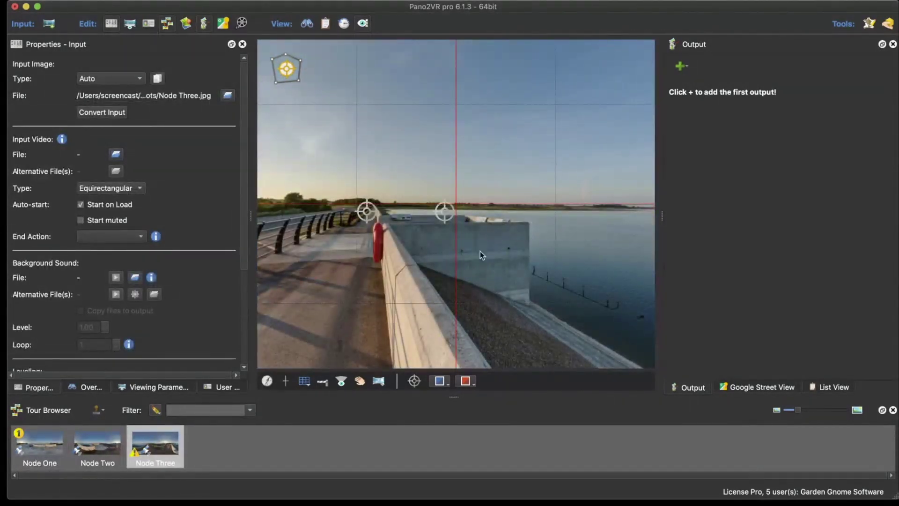
left_click(411, 255)
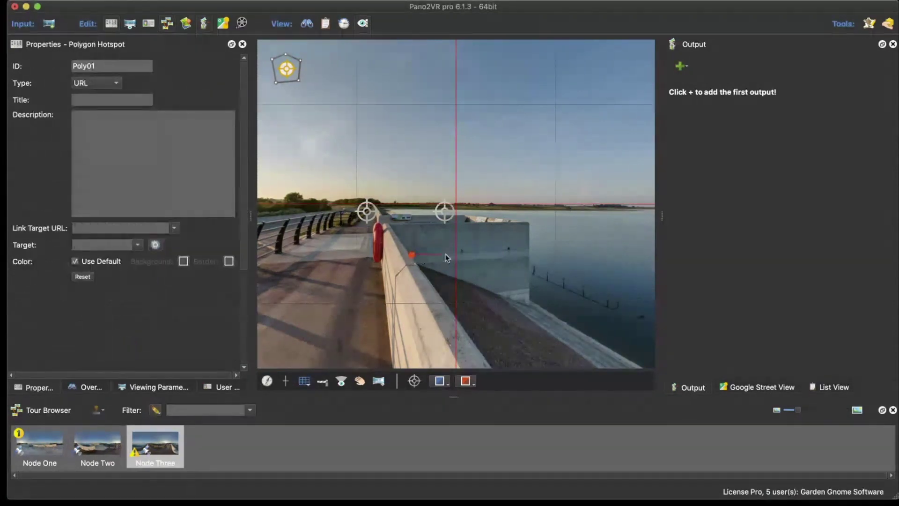
left_click(528, 252)
left_click(529, 222)
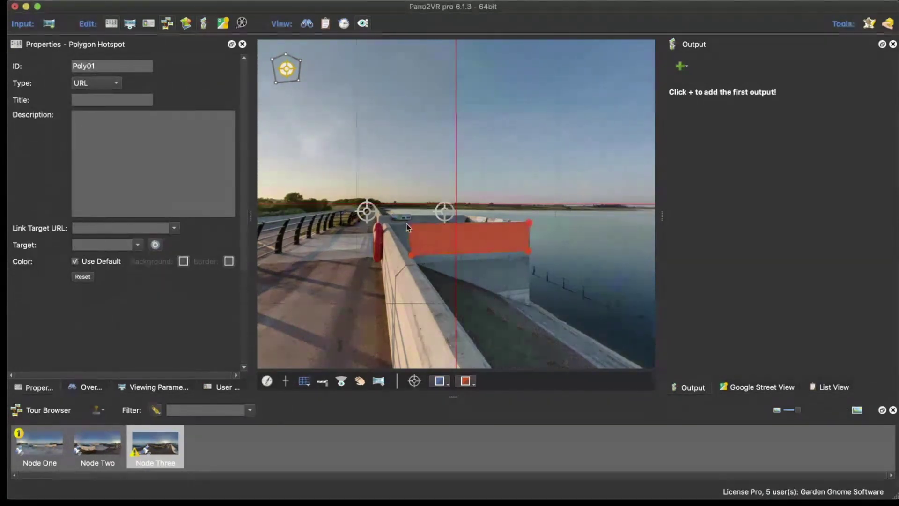
right_click(430, 241)
left_click(435, 214)
left_click(414, 381)
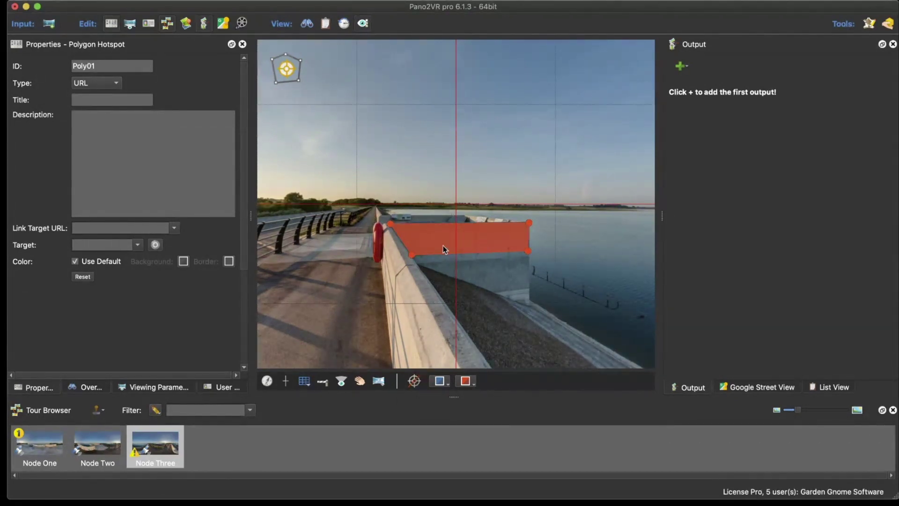
mouse_move(443, 246)
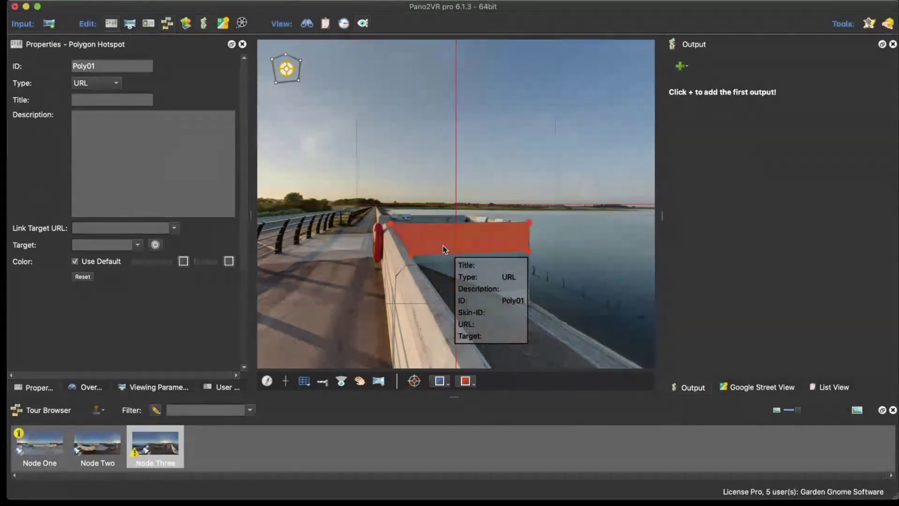
double_click(443, 245)
left_click_drag(477, 254, 402, 260)
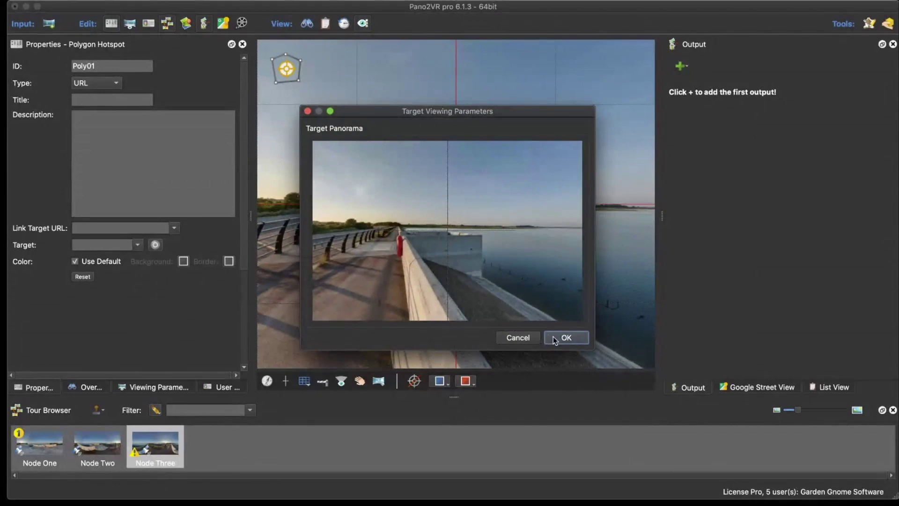
left_click(514, 338)
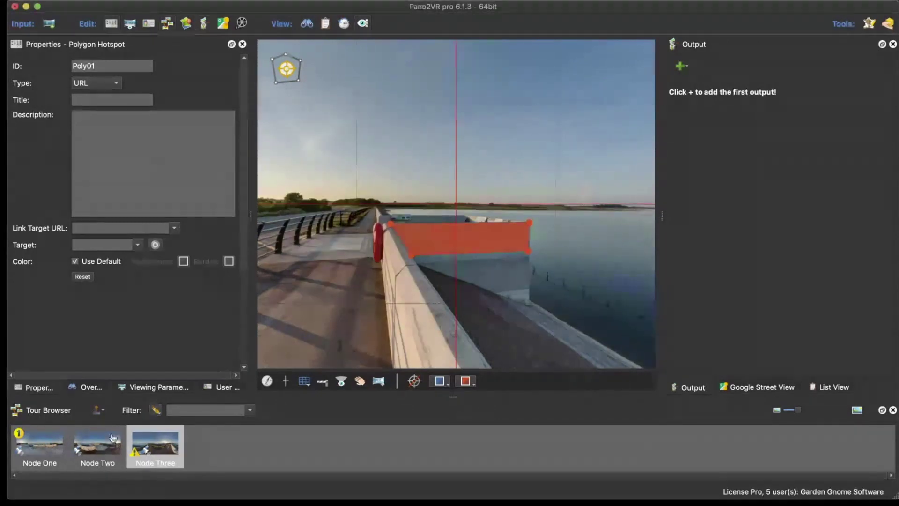
Step: Link the Node Three polygon hotspot to Node One with the target view -176.7/1.3/70.0 and follow it to Node One
left_click_drag(41, 450, 445, 242)
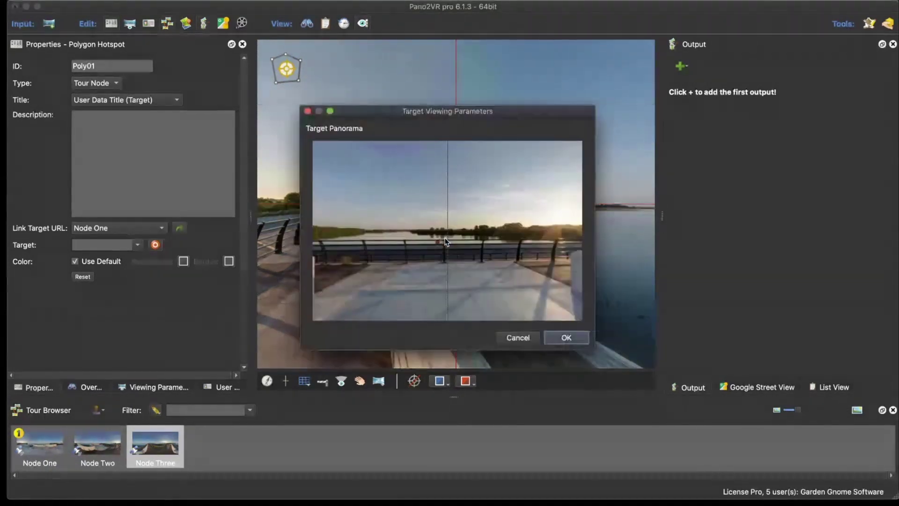
left_click(562, 340)
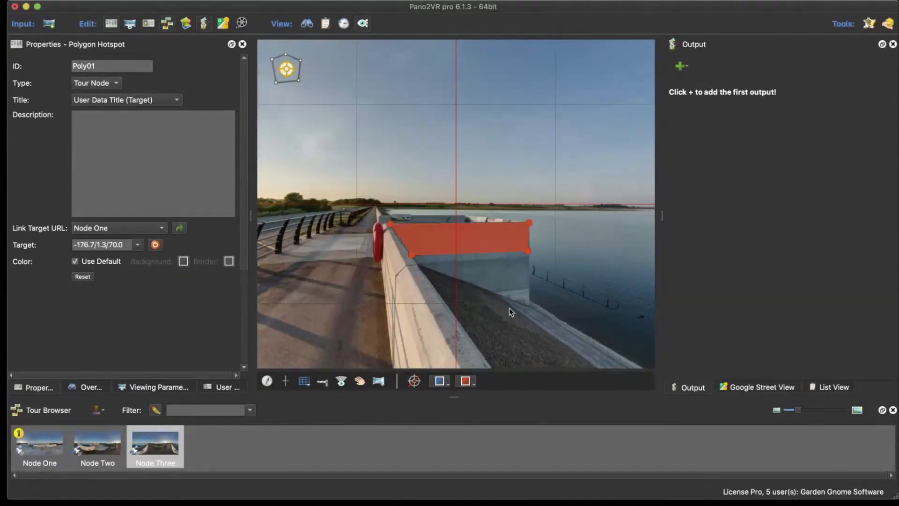
double_click(462, 235)
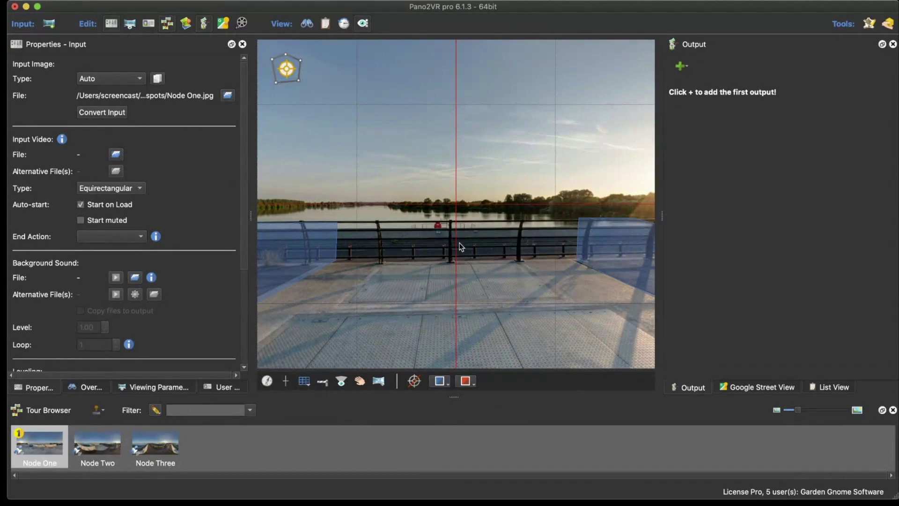
Step: Add an HTML5 output and generate it, saving the project as Webinar PolyHotspots.p2vr
left_click(681, 66)
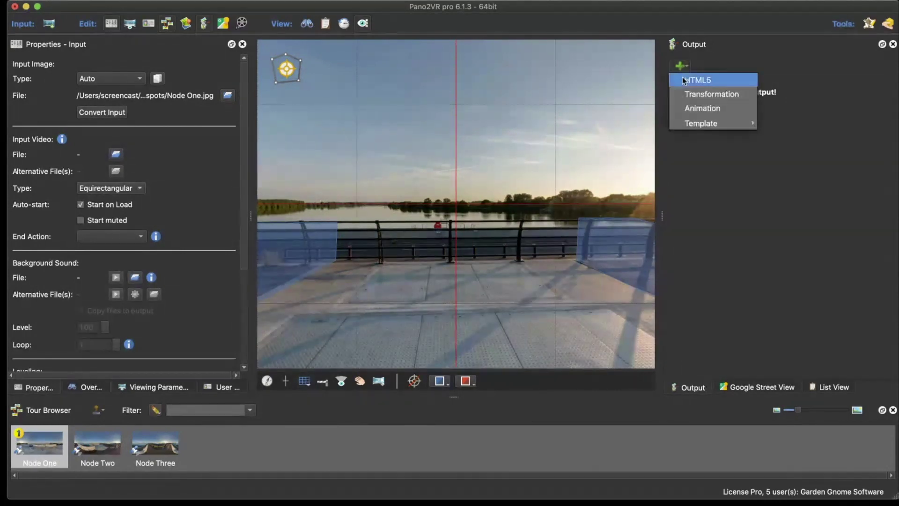
left_click(682, 77)
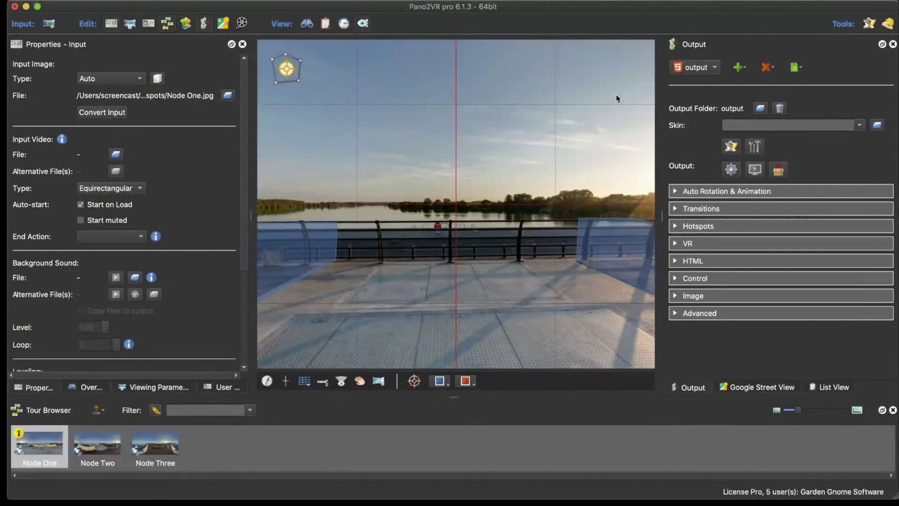
key("super+g")
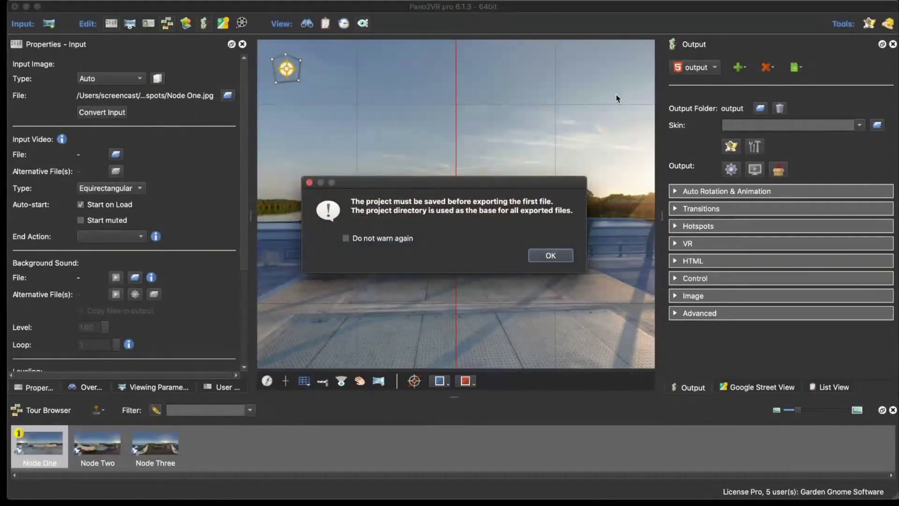
key("Return")
key("Return")
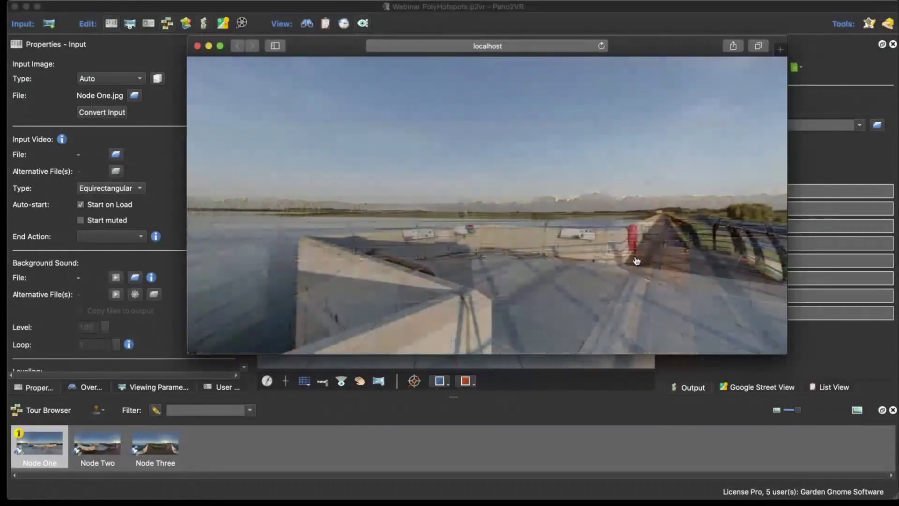
Step: Test the polygon hotspot links between the nodes in the browser preview and close it
left_click(528, 258)
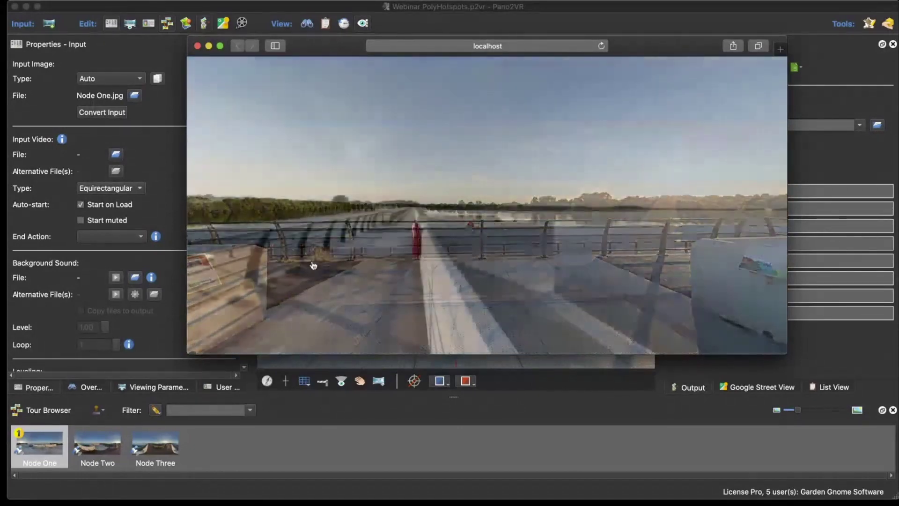
left_click(197, 46)
mouse_move(407, 252)
left_mouse_down()
mouse_move(418, 249)
mouse_move(404, 260)
left_mouse_up()
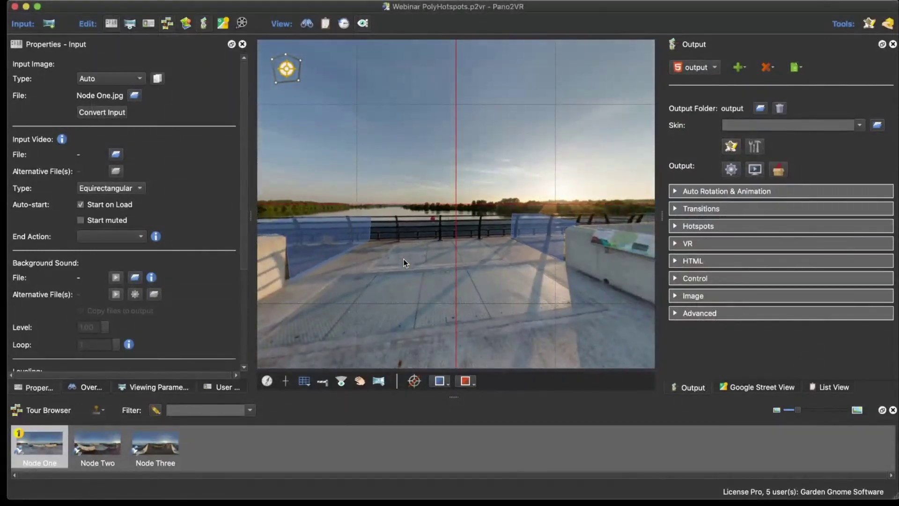
Step: Set the HTML5 output's hotspot textbox to white text on a black background
left_click(674, 227)
scroll(708, 230, "down", 5)
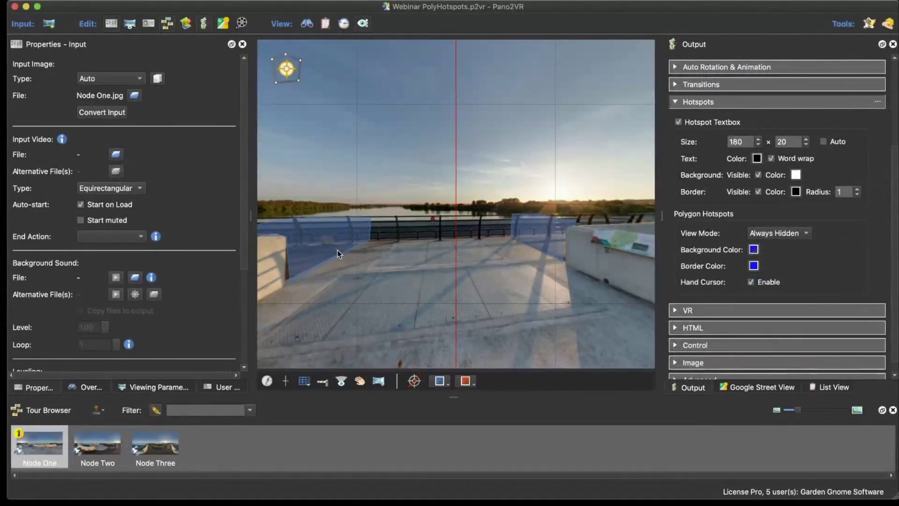
left_click(679, 122)
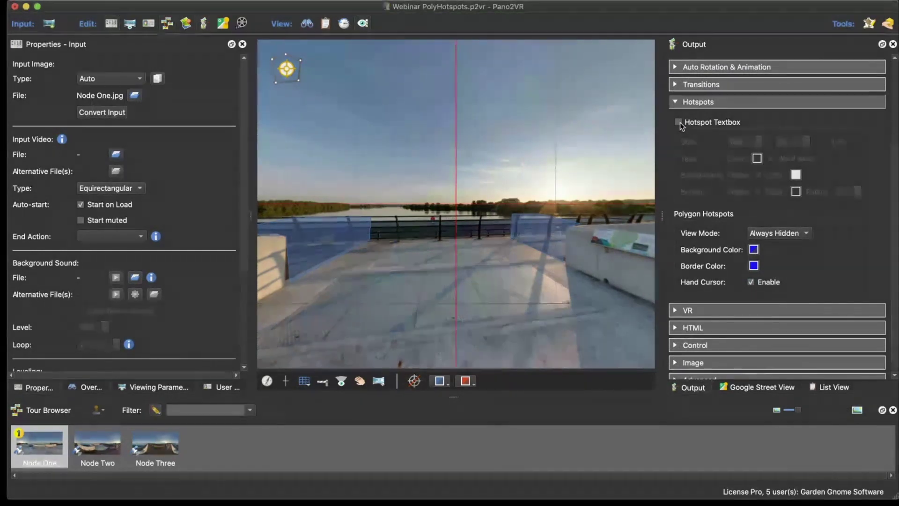
left_click(679, 122)
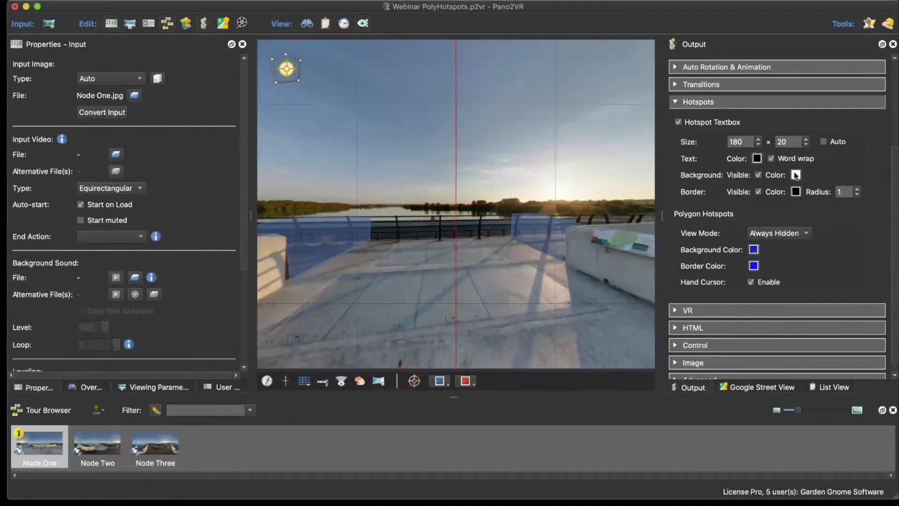
left_click(757, 158)
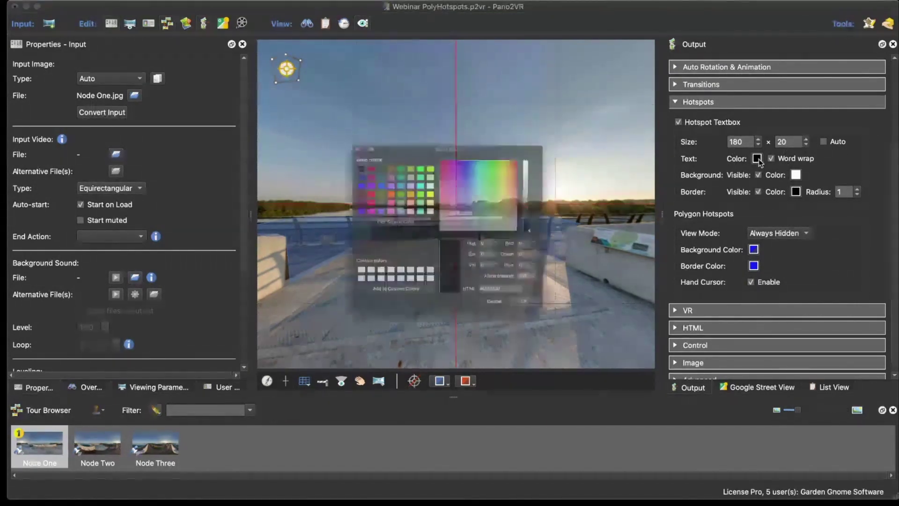
left_click(420, 201)
left_click(568, 346)
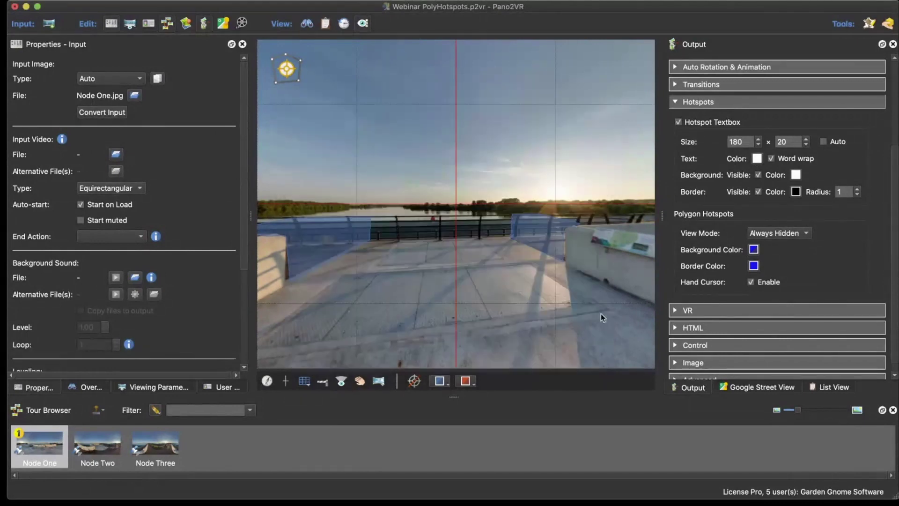
left_click(796, 175)
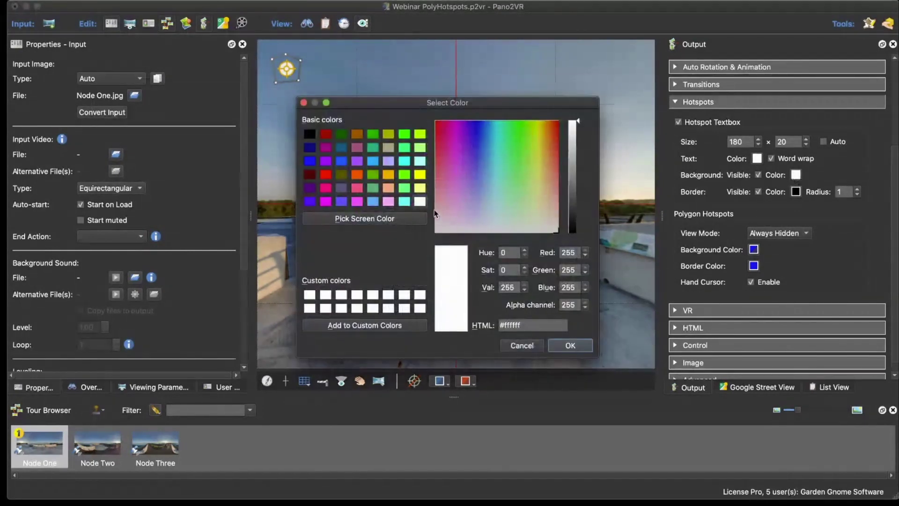
left_click(311, 136)
left_click(570, 346)
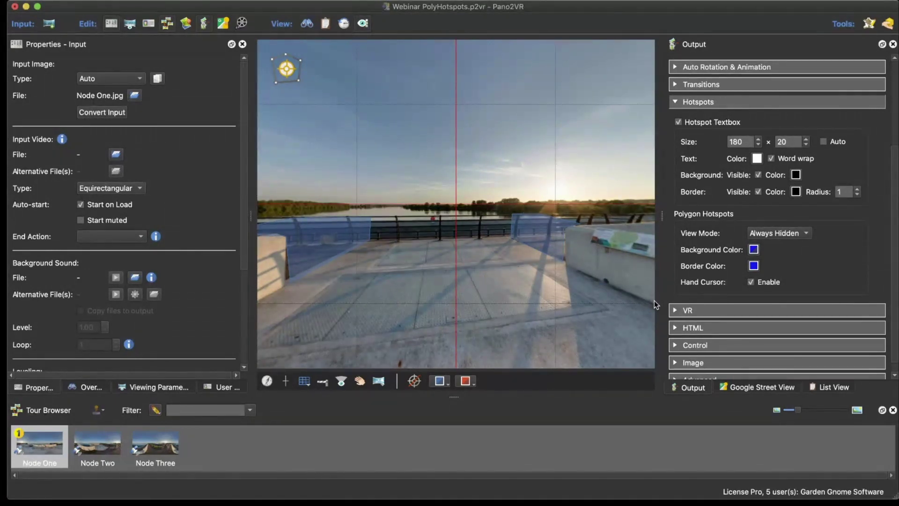
Step: Regenerate the output and check the restyled hotspot textbox in the browser preview
key("super+g")
key("Return")
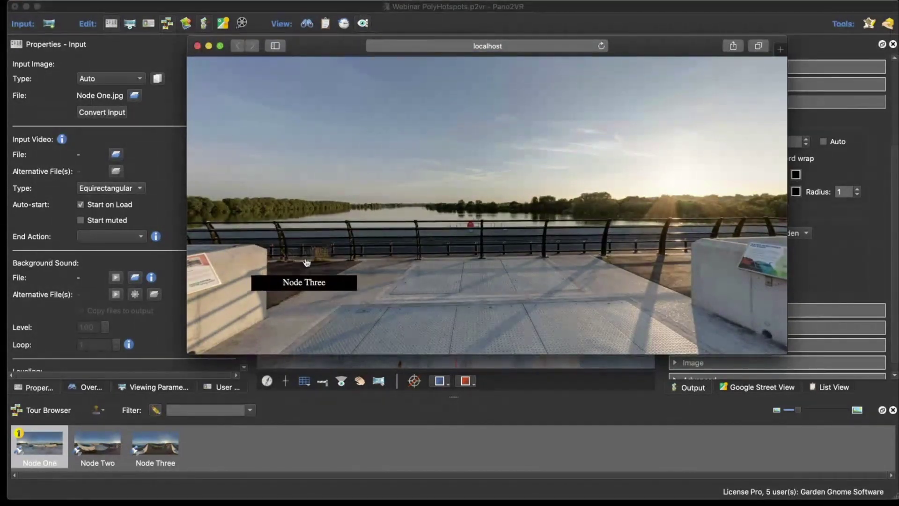
left_click(197, 45)
Step: Set the polygon hotspots' view mode to Always Visible and regenerate the output to preview it in the browser
scroll(806, 237, "down", 1)
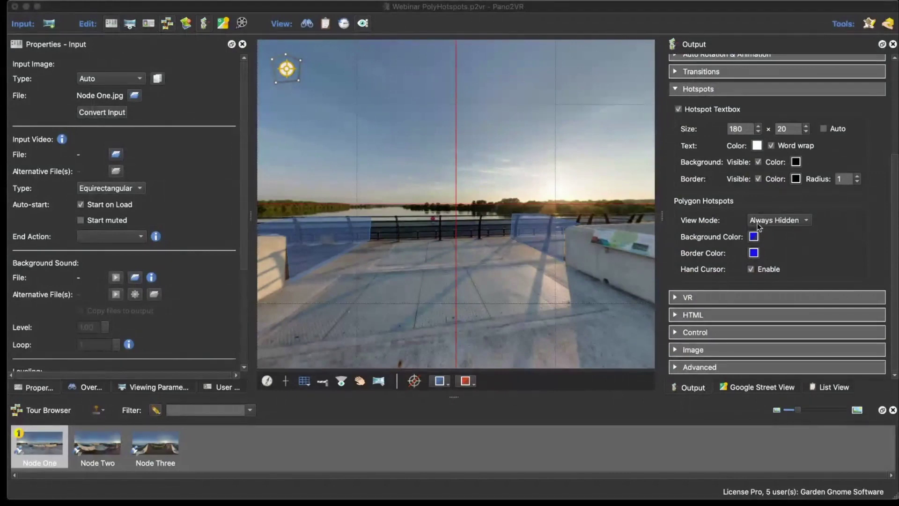
left_click(786, 221)
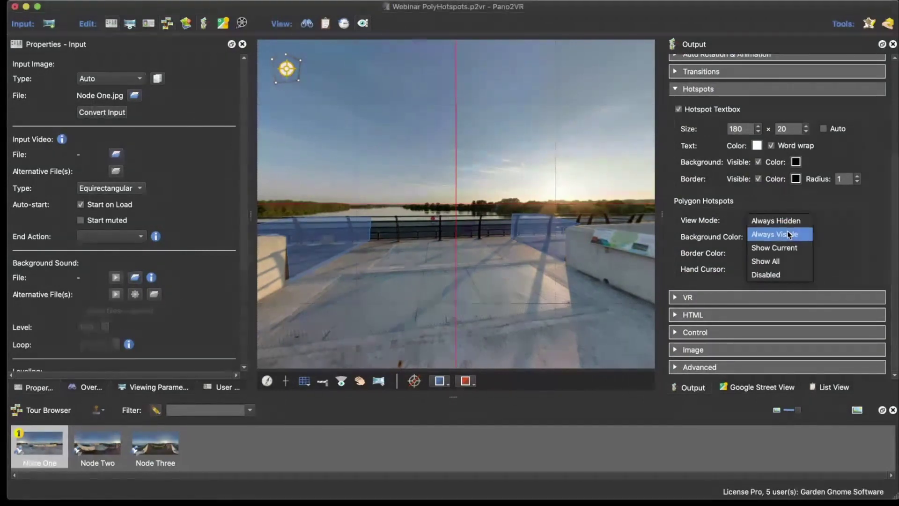
left_click(790, 236)
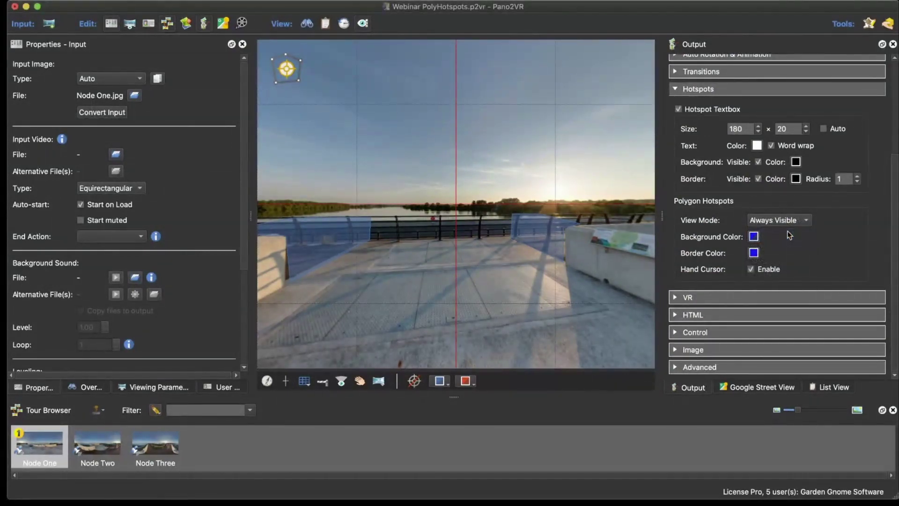
key("super+g")
key("Return")
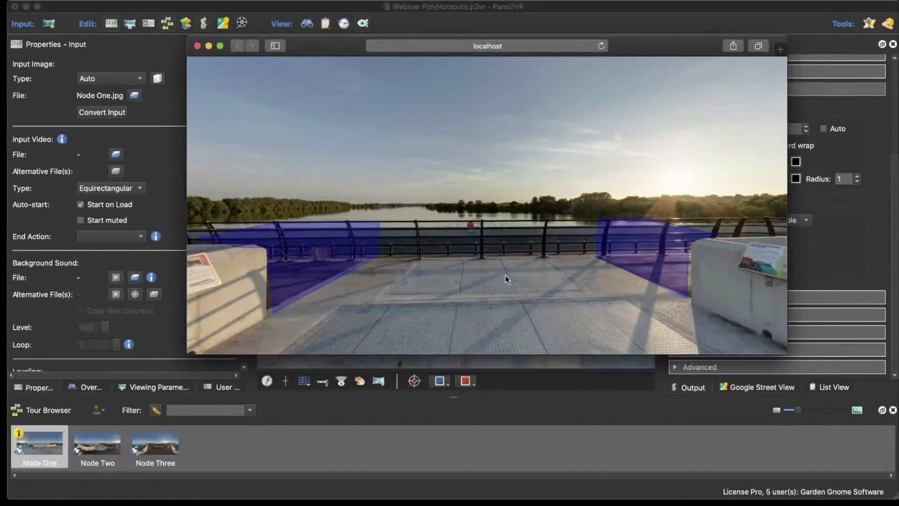
left_click(197, 45)
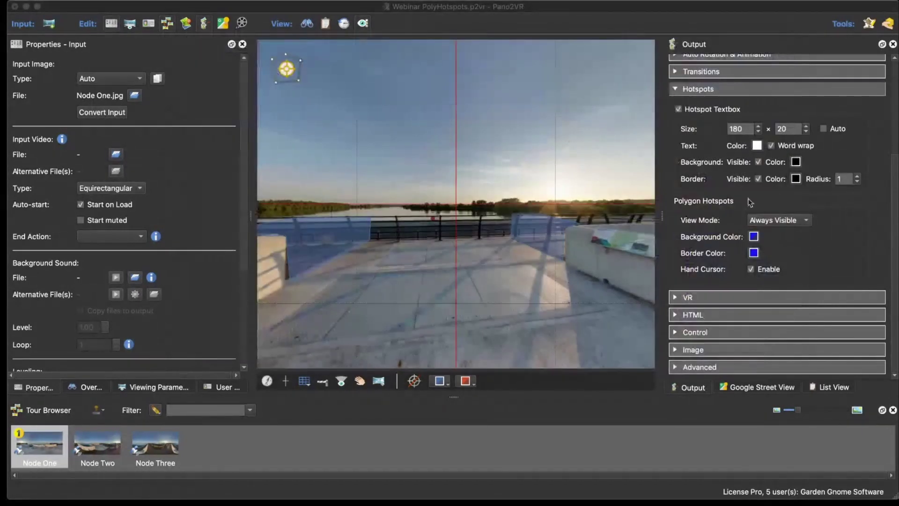
Step: Set the polygon hotspots' view mode to Show All and preview it in the browser
left_click(778, 220)
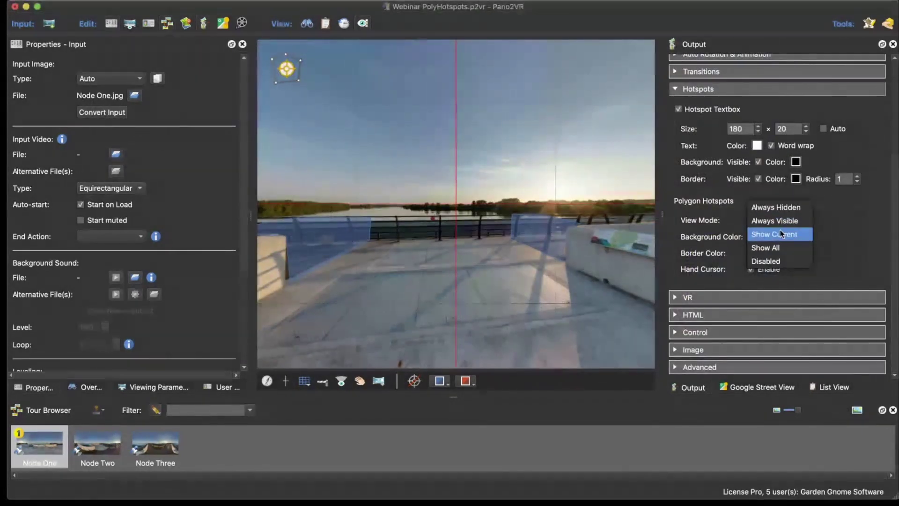
left_click(781, 248)
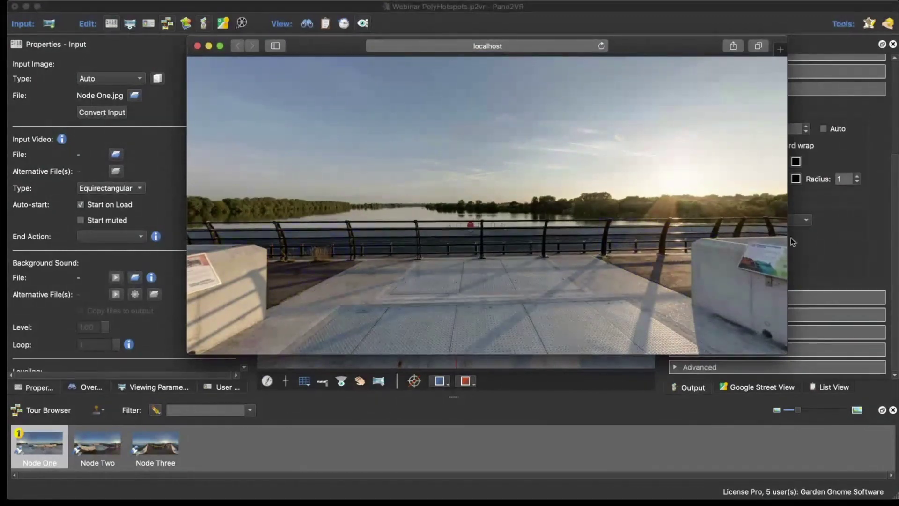
left_click(859, 240)
Step: Set the polygon hotspots' view mode to Show Current, regenerate the output, check the hotspots in the browser preview and close it
left_click(777, 219)
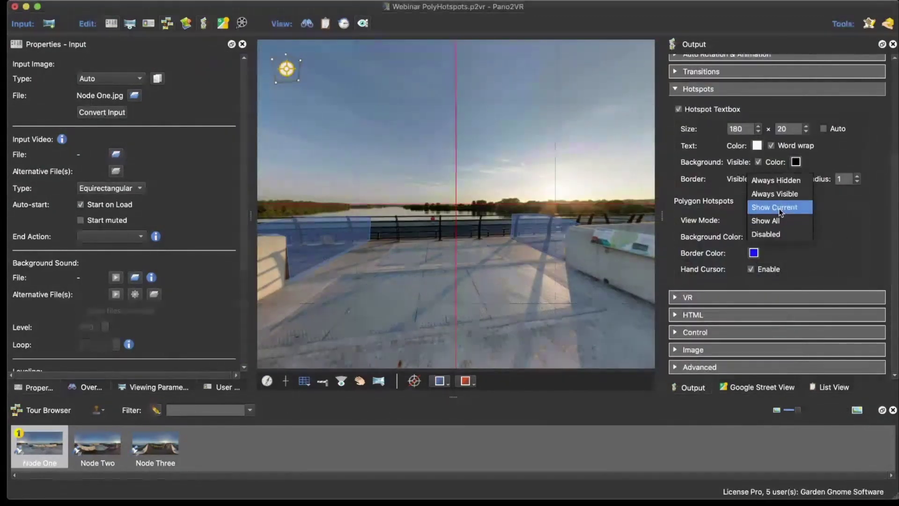
left_click(780, 211)
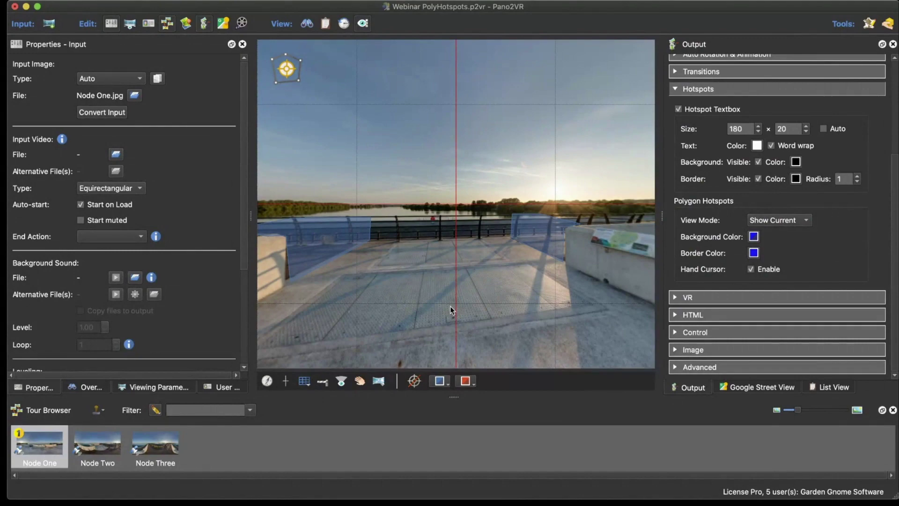
scroll(749, 254, "up", 5)
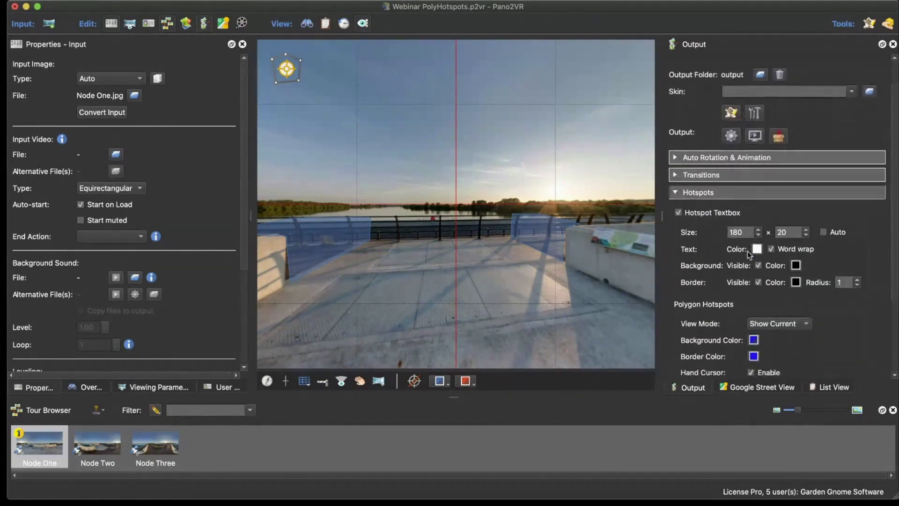
left_click(732, 132)
left_click(530, 249)
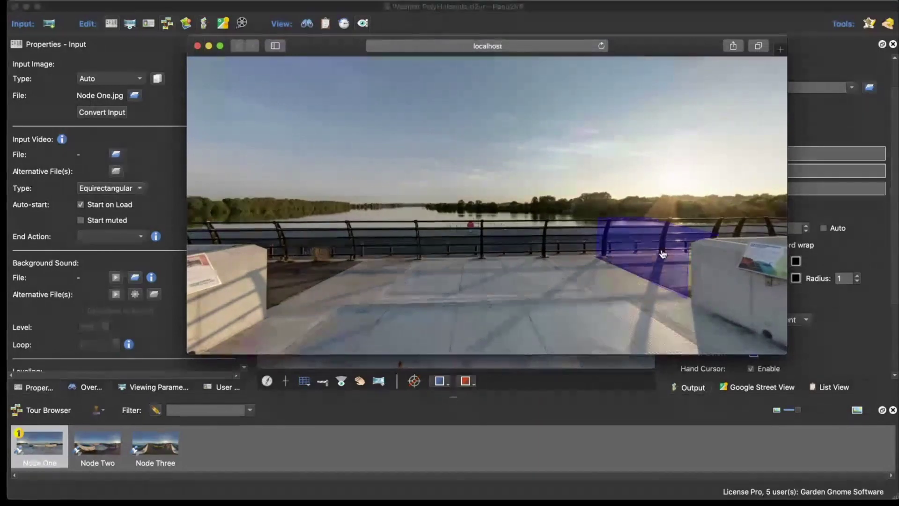
left_click(197, 45)
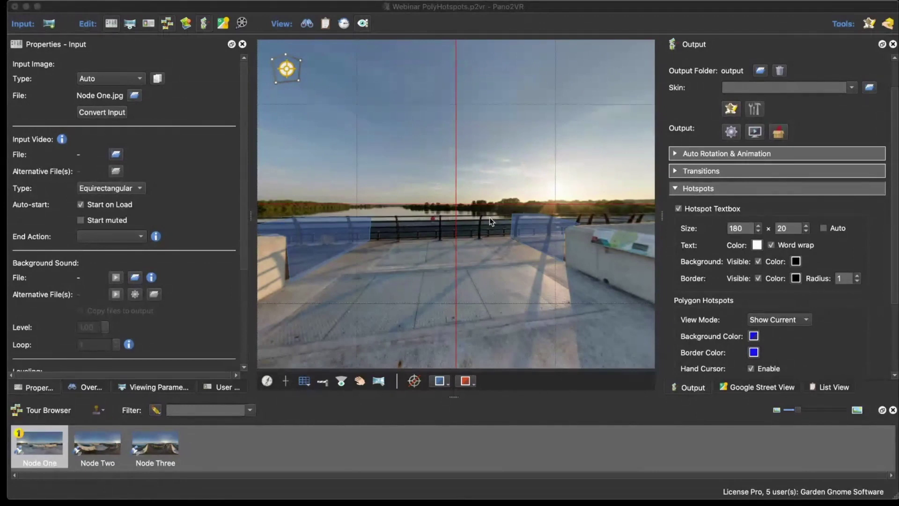
Step: Set the default polygon hotspot background color to orange (#ffaa00) and the border color to black (#000000)
scroll(841, 321, "down", 4)
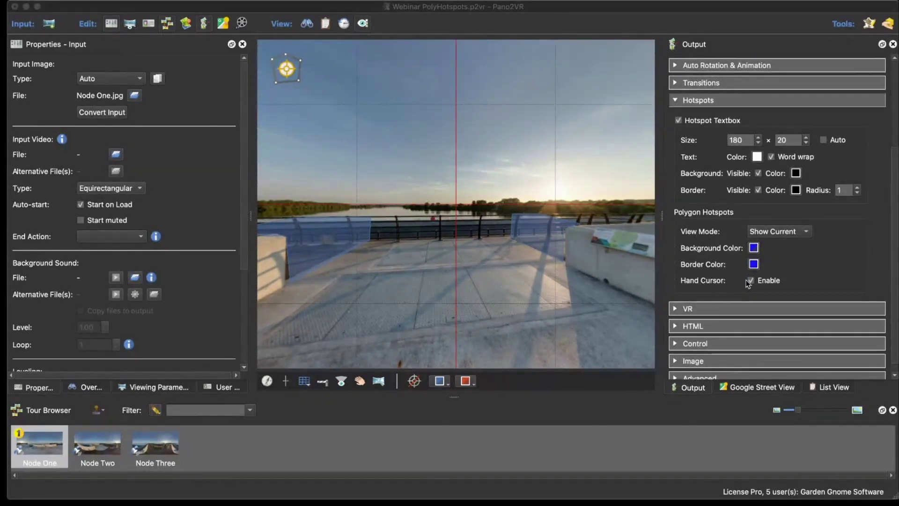
left_click(755, 247)
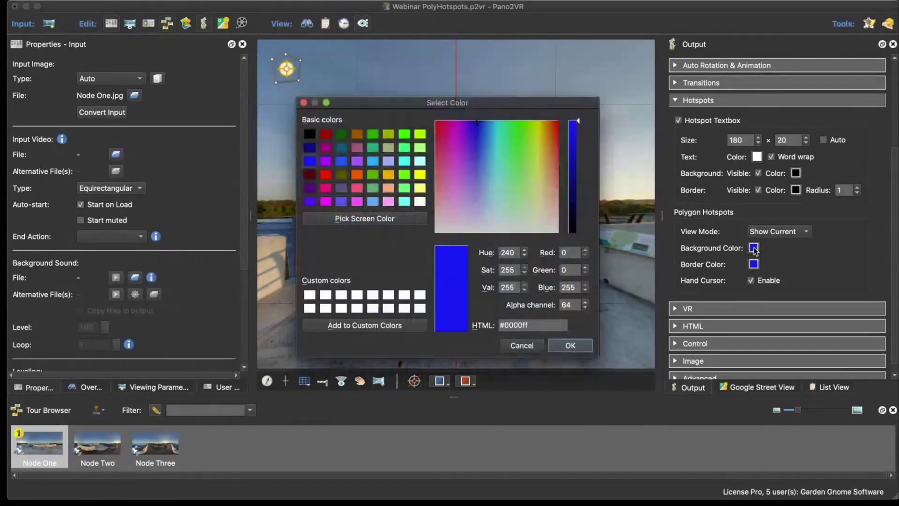
left_click(388, 173)
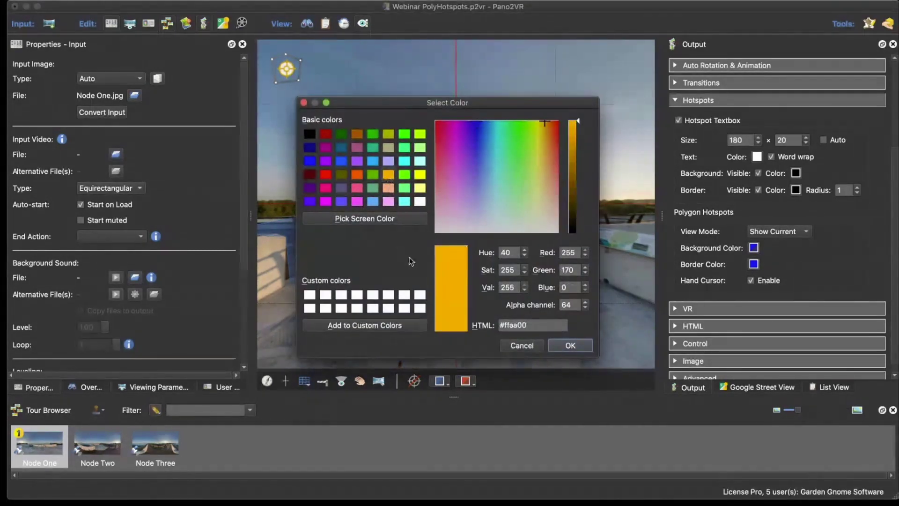
left_click(564, 347)
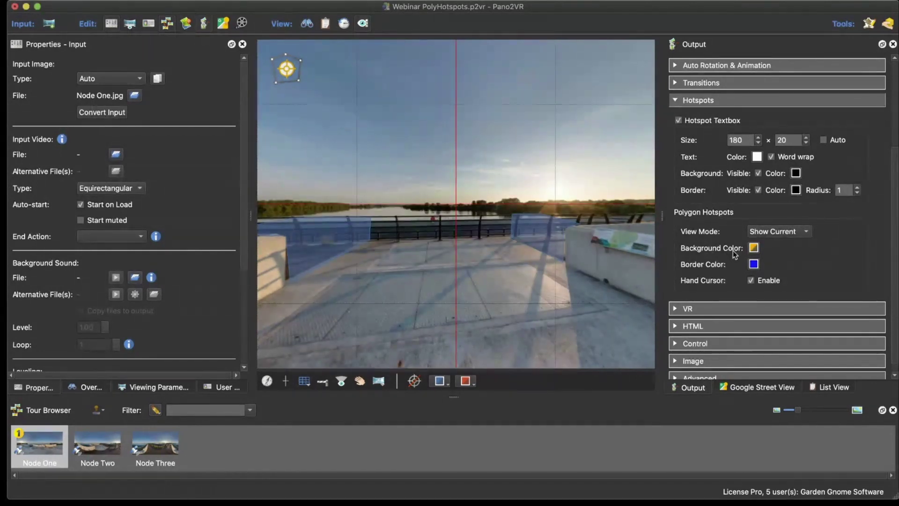
left_click(753, 264)
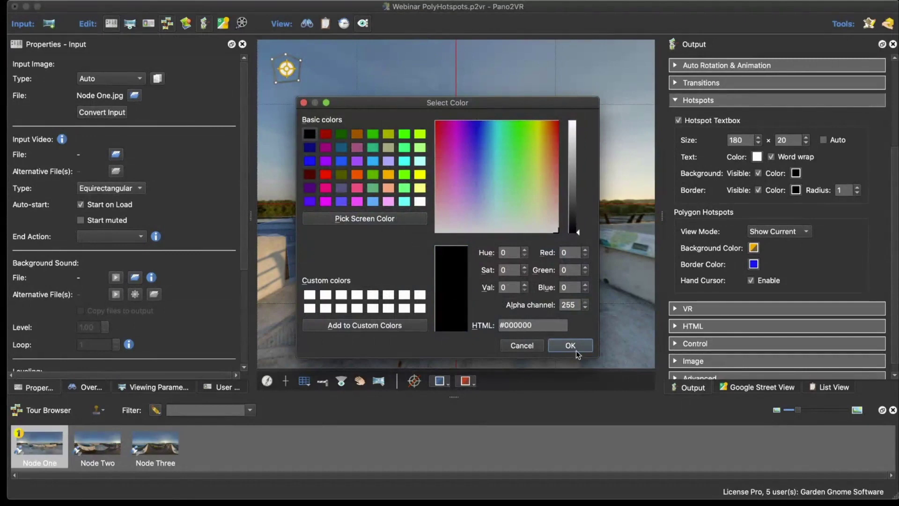
left_click(576, 350)
Step: Regenerate the output, follow the recolored hotspots from Node One and back in the browser preview, and close it
key("super+g")
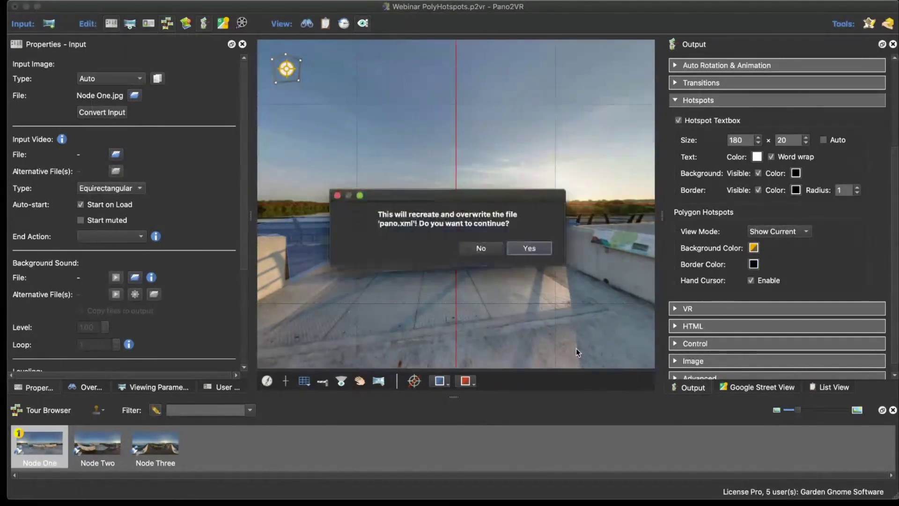
key("Return")
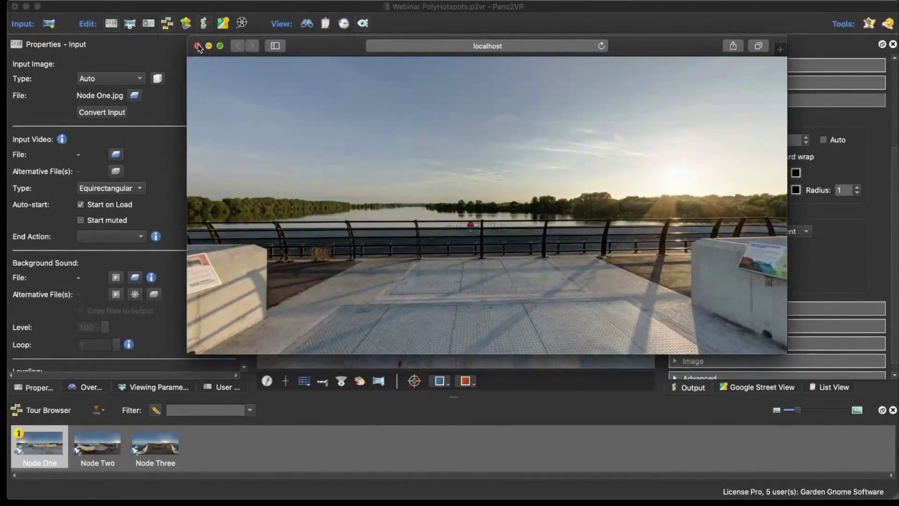
left_click(284, 238)
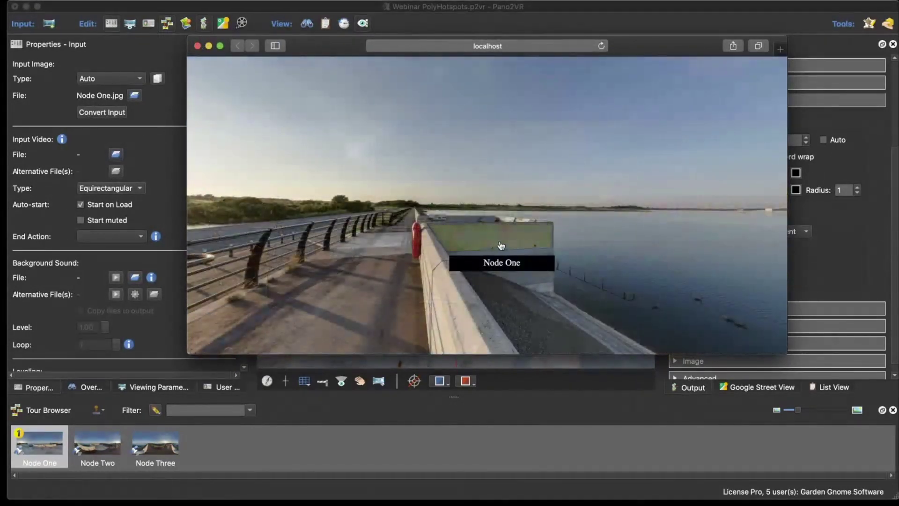
left_click(501, 245)
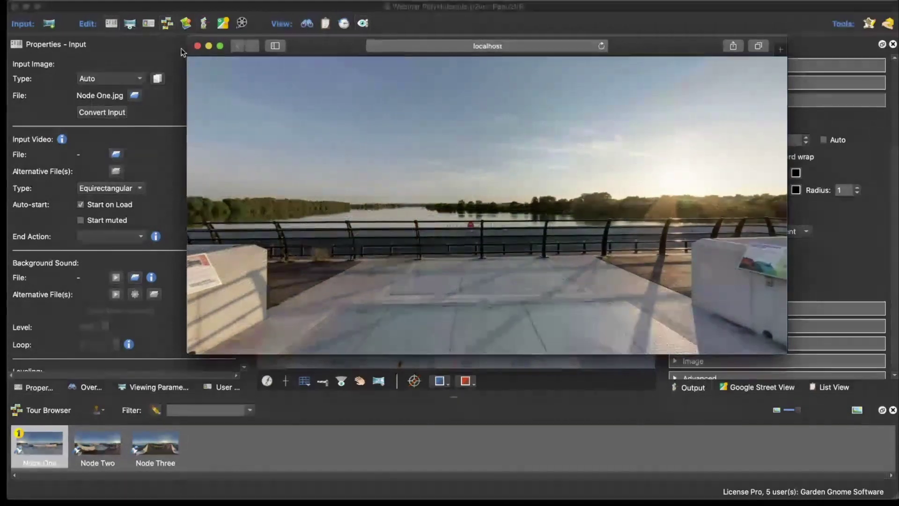
left_click(197, 46)
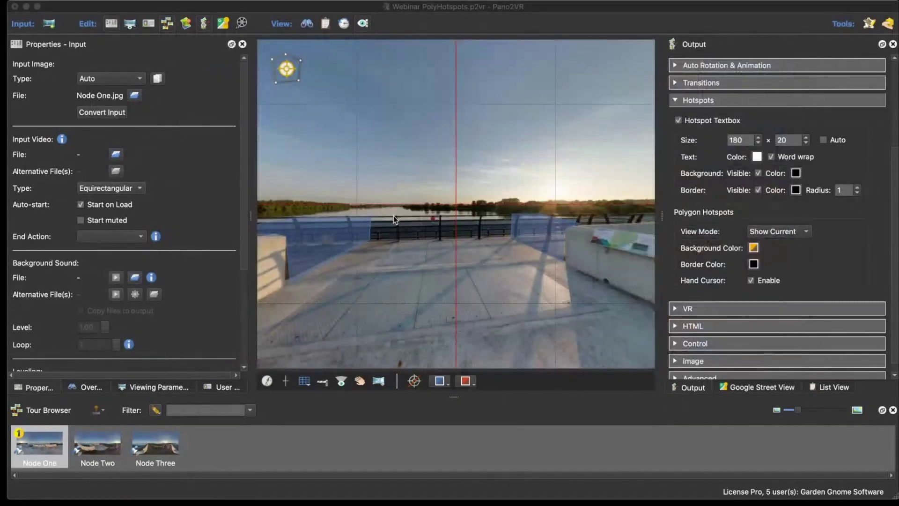
Step: Turn off the default colors for the polygon hotspot linked to Node Three and set its background color to green
left_click(325, 242)
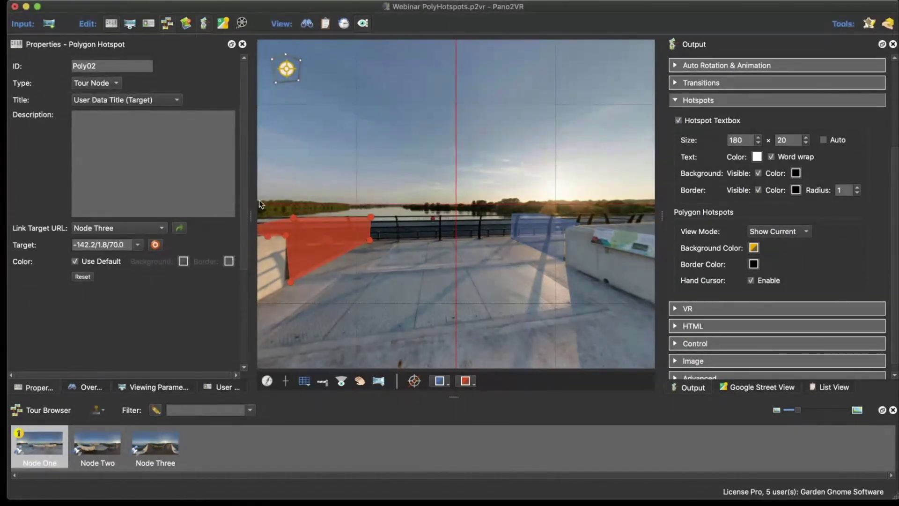
left_click(386, 142)
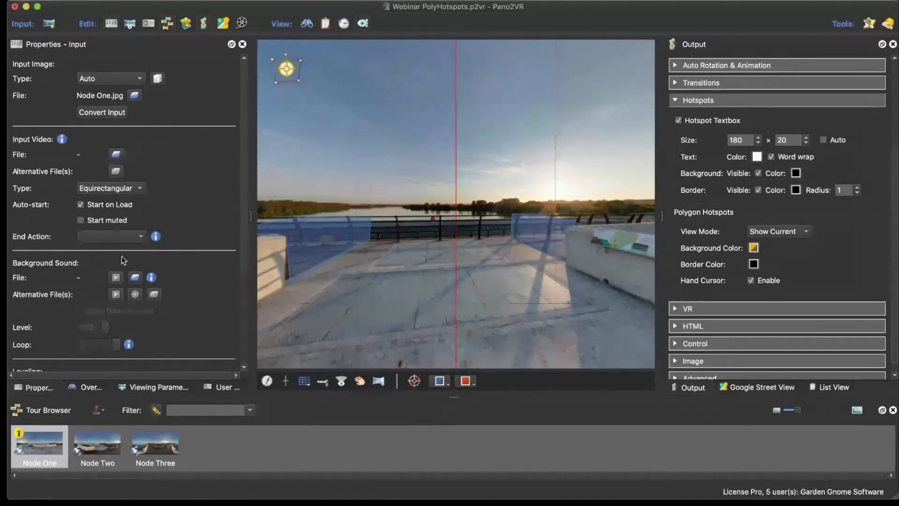
left_click(311, 237)
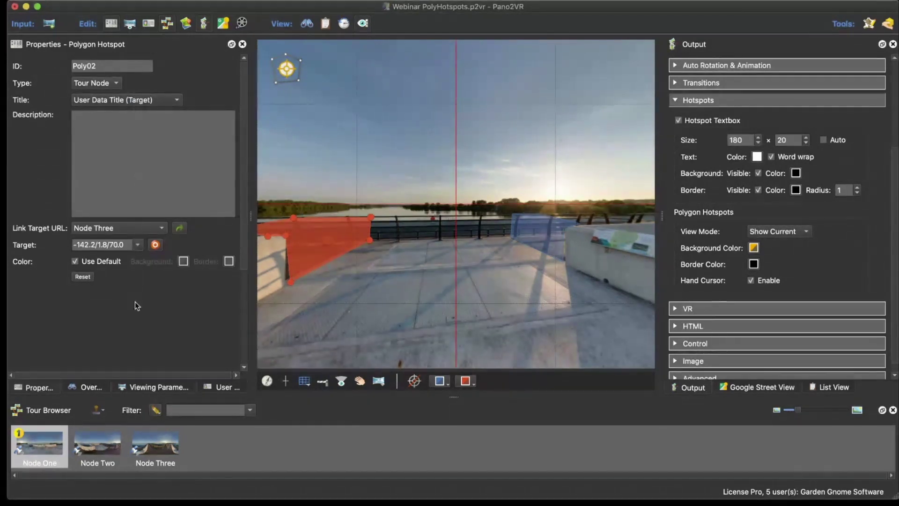
left_click(75, 262)
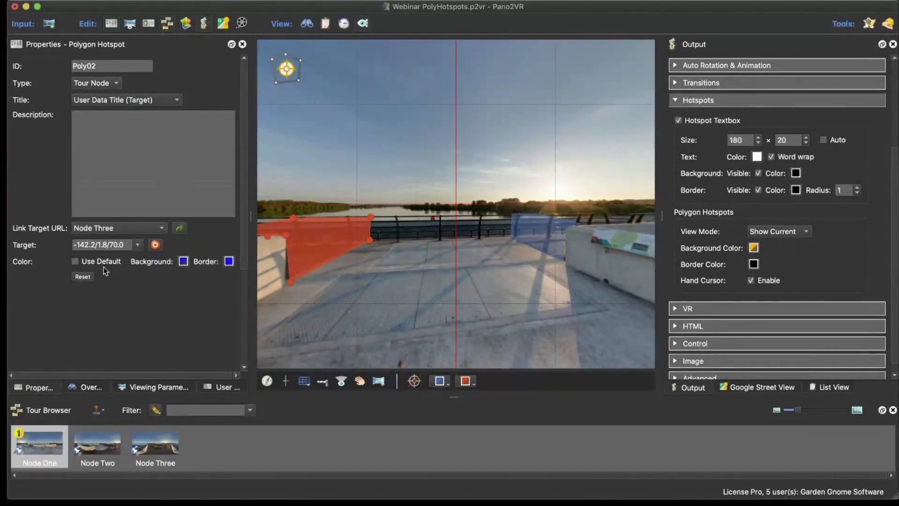
left_click(183, 261)
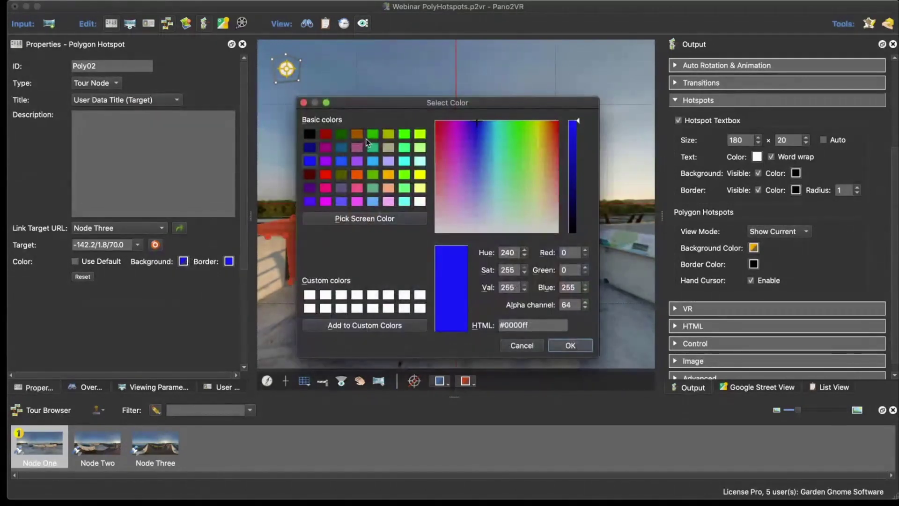
left_click(373, 134)
left_click(571, 347)
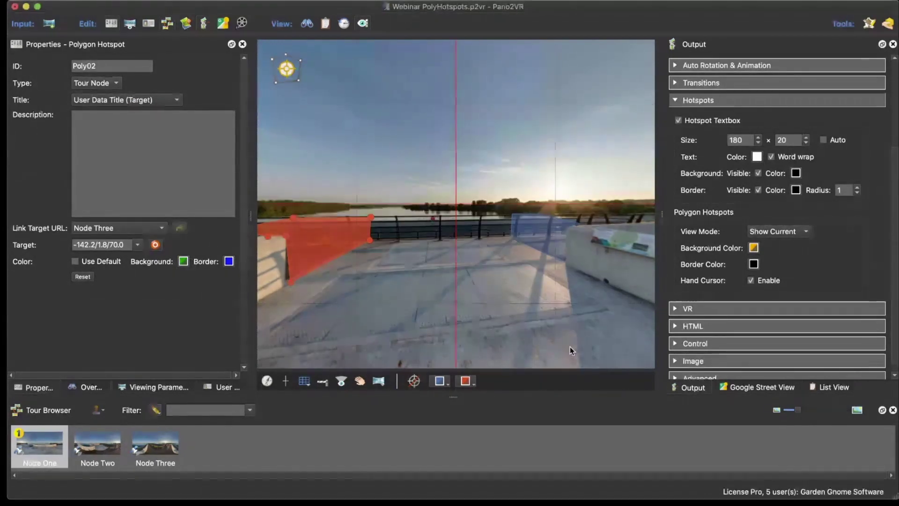
Step: Set the polygon hotspots' view mode to Always Visible, regenerate the output, look around the browser preview and close it
left_click(776, 231)
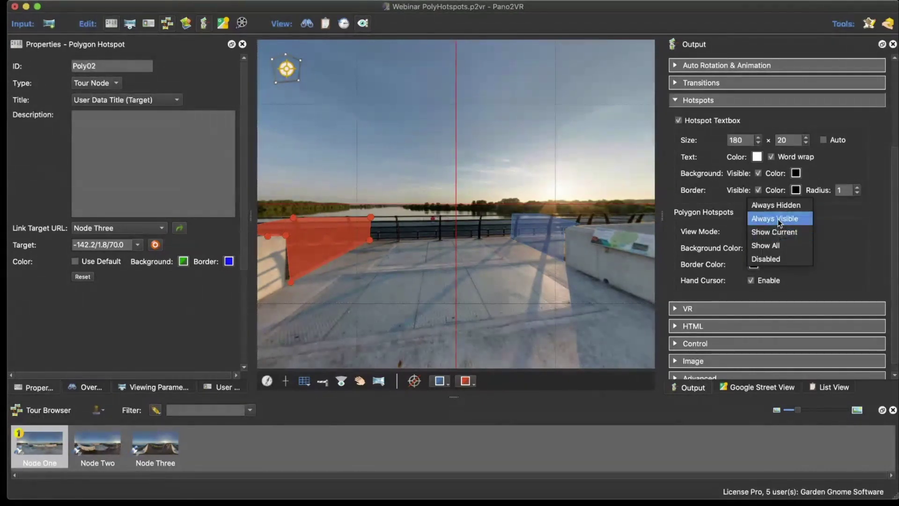
left_click(778, 218)
key("super+g")
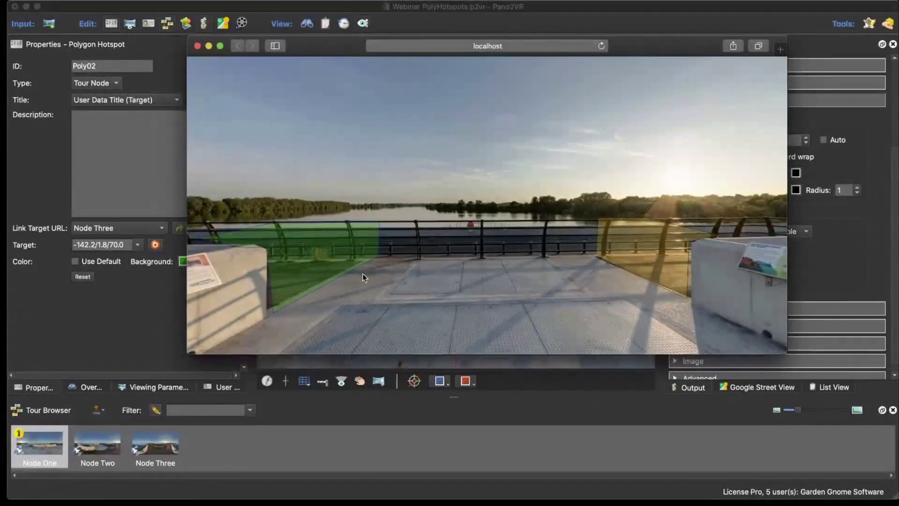
left_click_drag(516, 293, 477, 300)
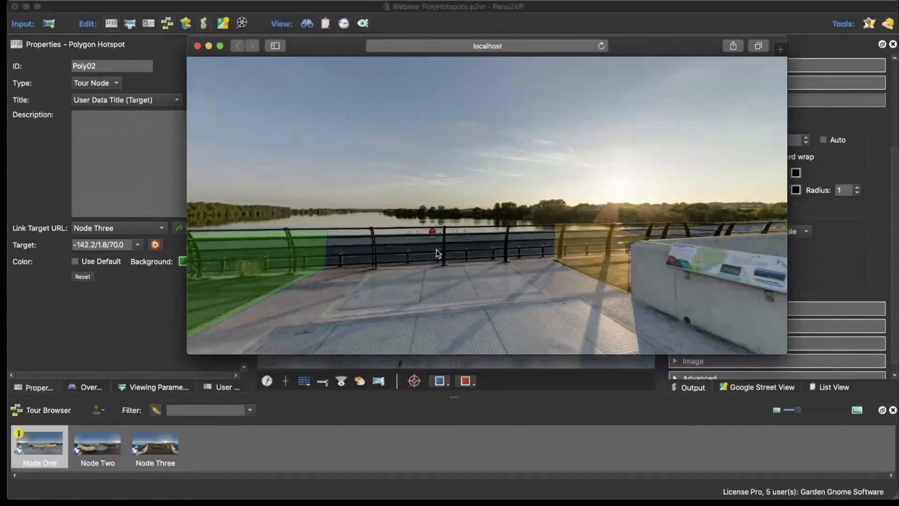
left_click_drag(436, 250, 448, 249)
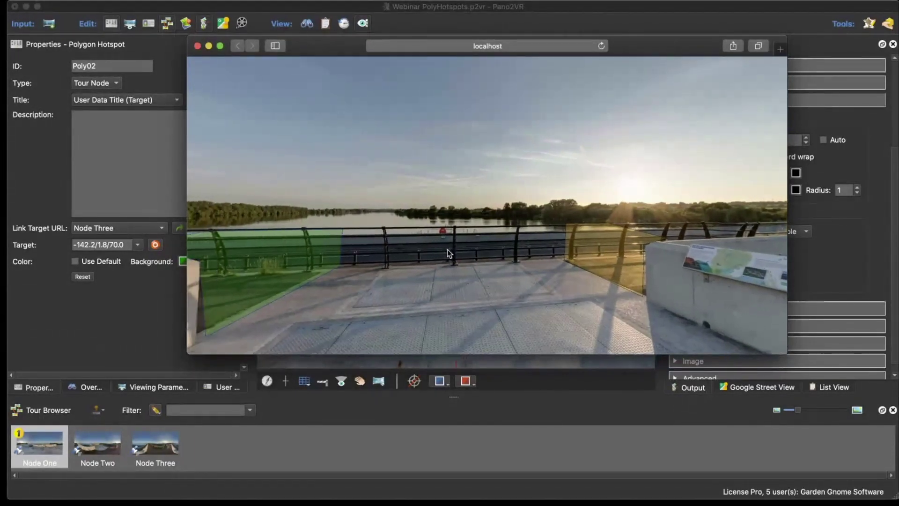
left_click(197, 45)
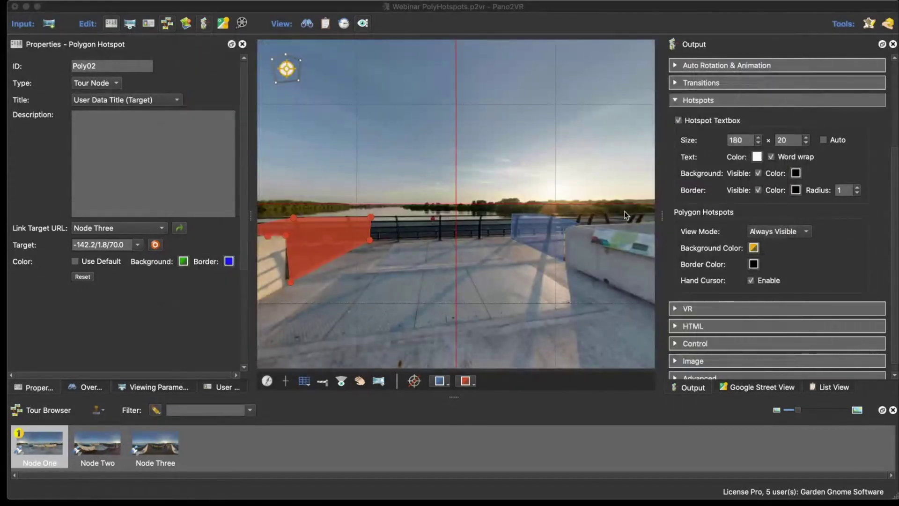
Step: Open the Skin Editor for the HTML5 output with an empty skin and enlarge its window
scroll(686, 178, "up", 5)
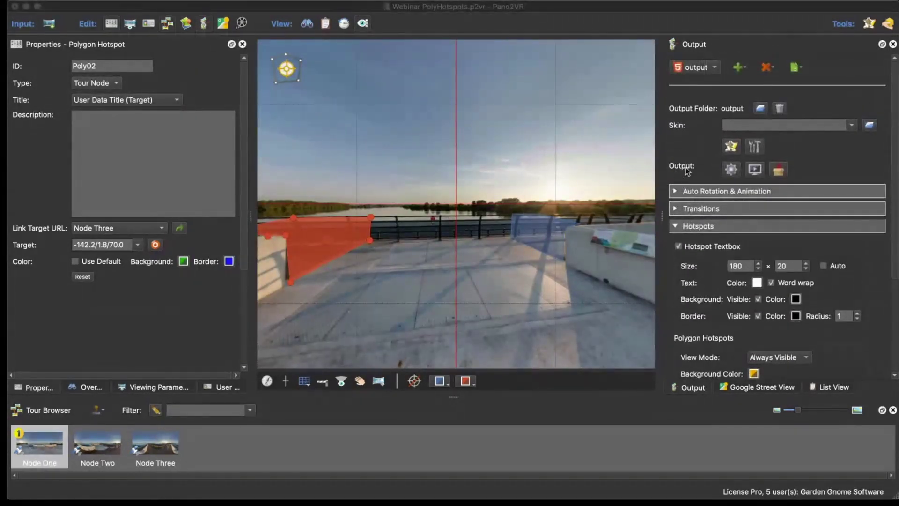
left_click(731, 147)
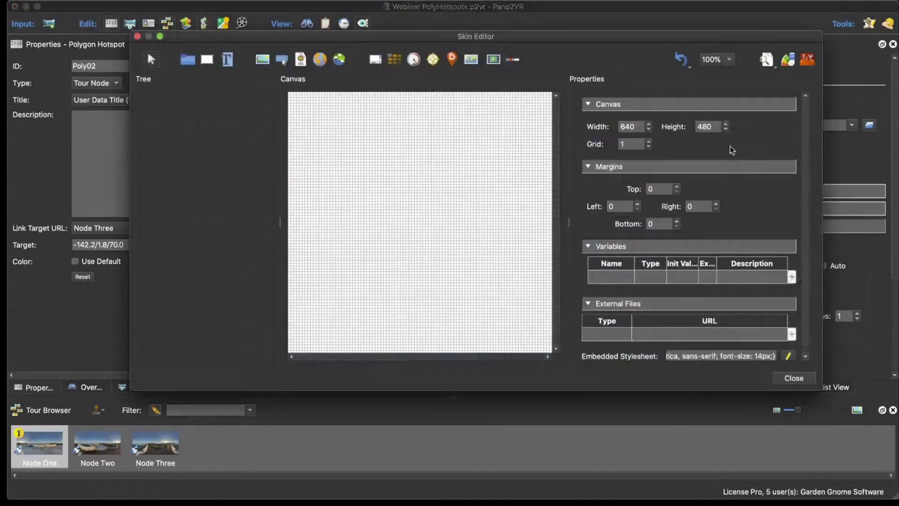
left_click_drag(347, 37, 278, 25)
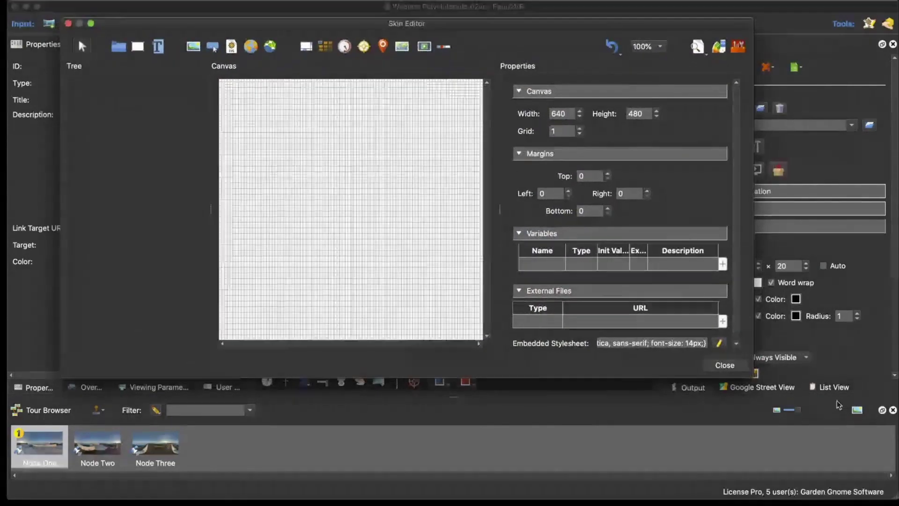
left_click_drag(753, 379, 822, 412)
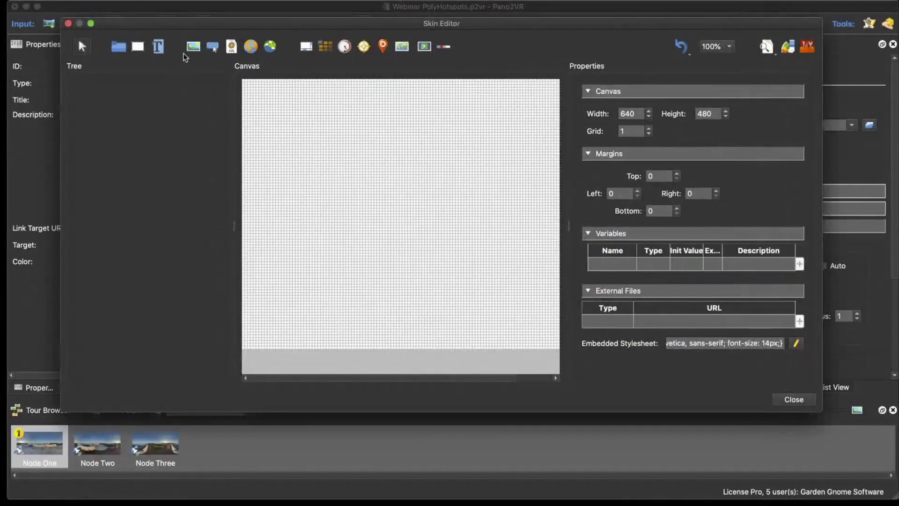
Step: Add a text element near the canvas's upper-left corner and set its position to X 10 and Y 10 pixels
left_click(159, 46)
left_click(258, 112)
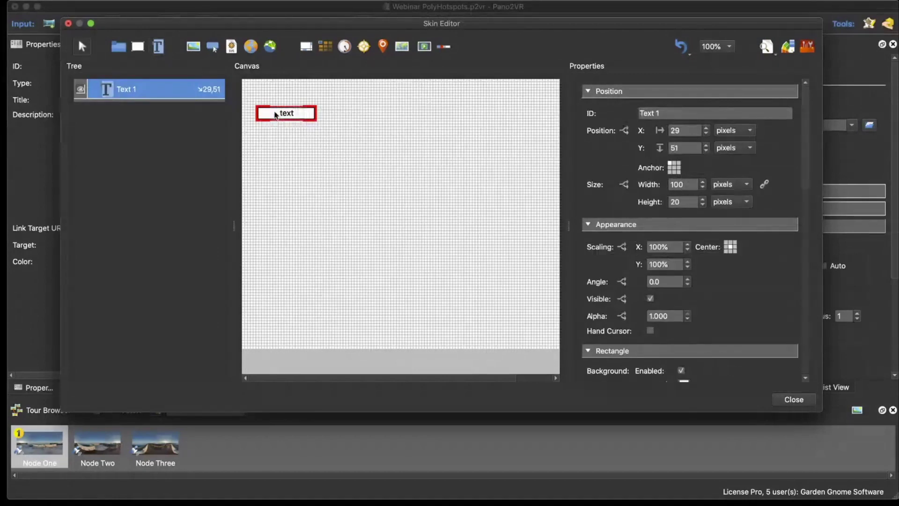
mouse_move(270, 110)
left_mouse_down()
mouse_move(267, 93)
mouse_move(271, 107)
left_mouse_up()
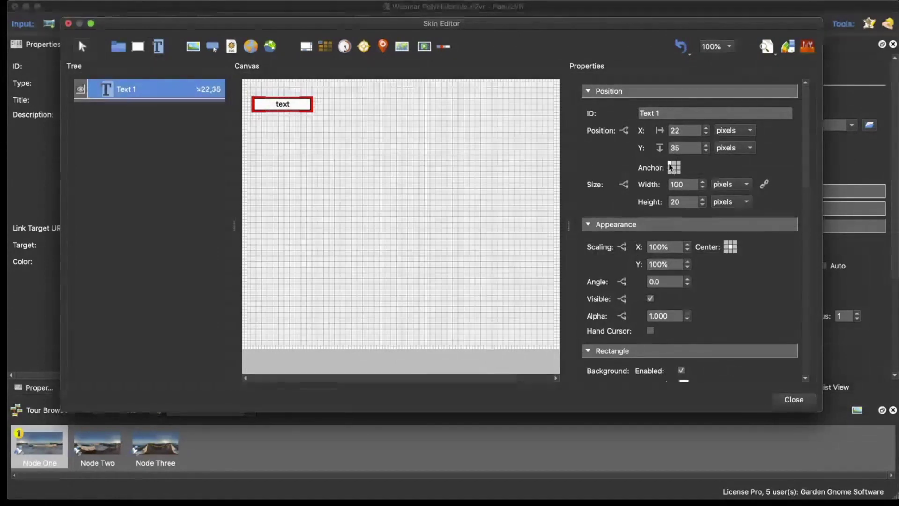
double_click(682, 131)
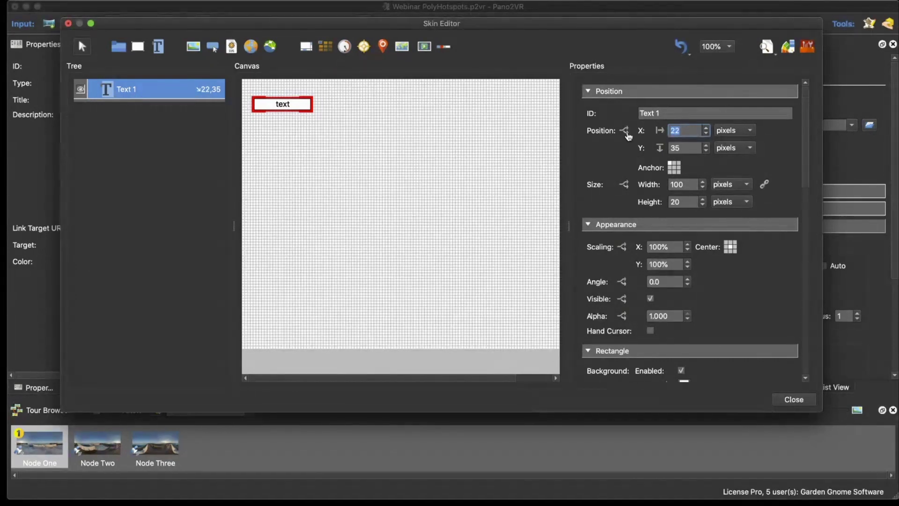
type("10")
key("Tab")
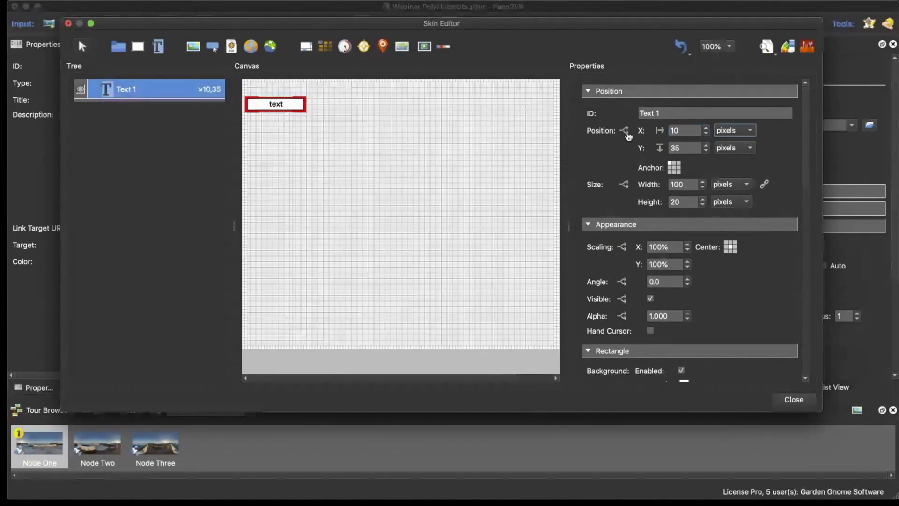
type("10")
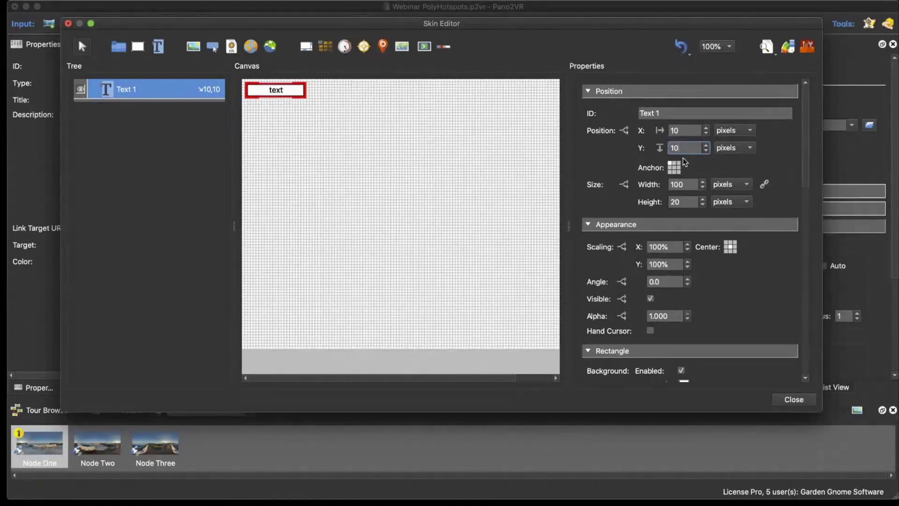
Step: Change the text element's displayed text to "Color"
scroll(702, 281, "down", 10)
double_click(646, 271)
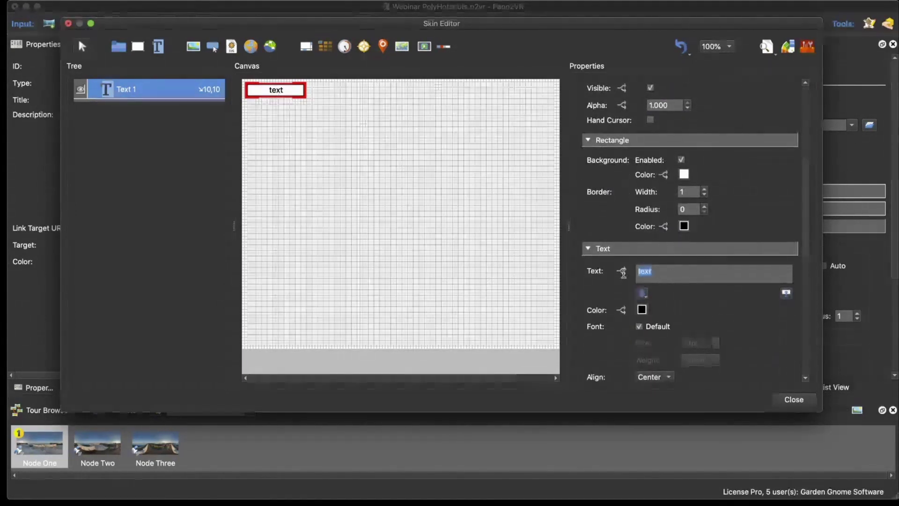
type("Colo")
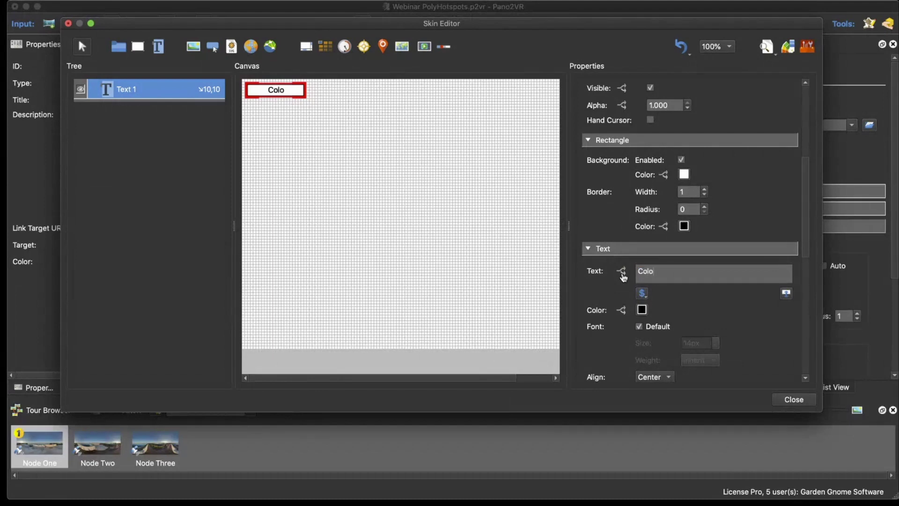
type("r")
Step: Add a Mouse Click action to the text element using Player Settings with the type Change Polygon Color
scroll(715, 299, "down", 6)
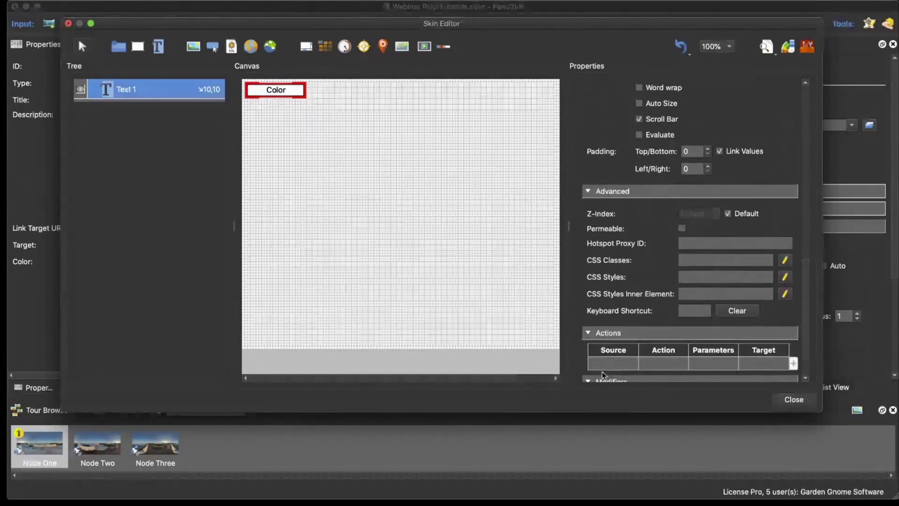
double_click(609, 368)
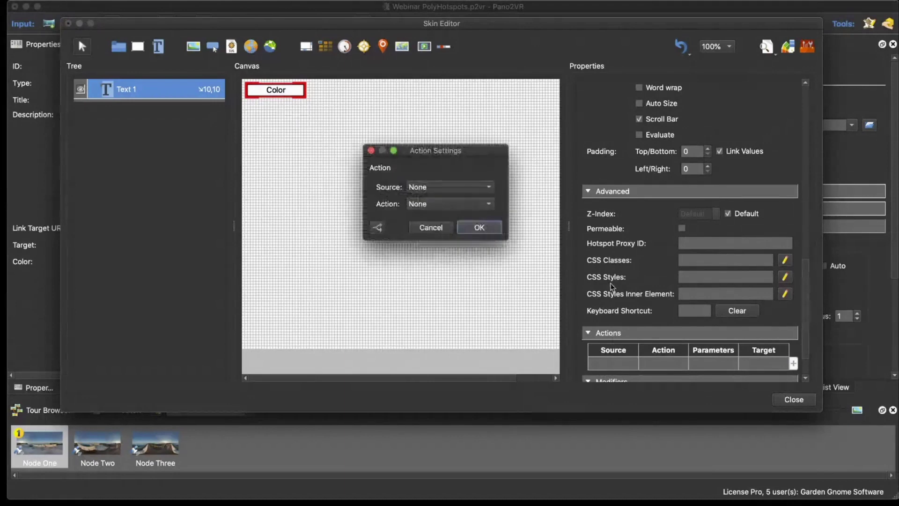
left_click(481, 187)
left_click(476, 200)
left_click(473, 204)
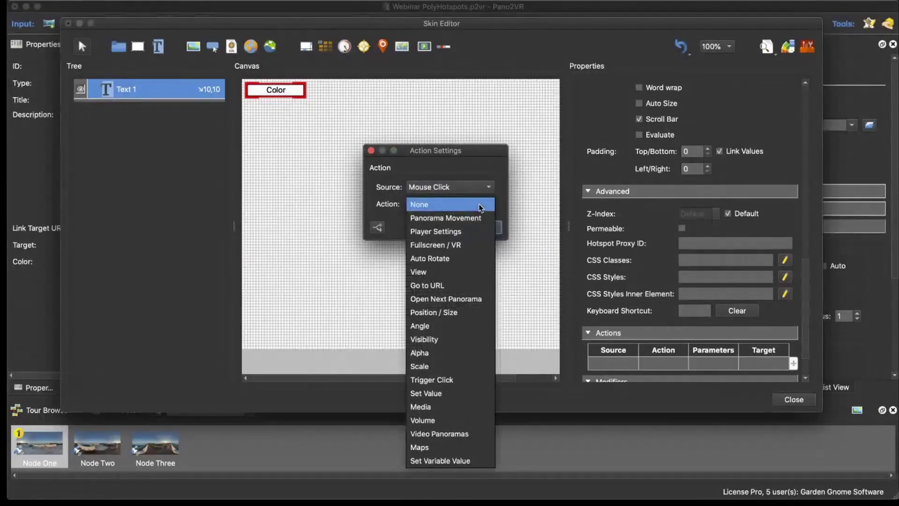
left_click(466, 230)
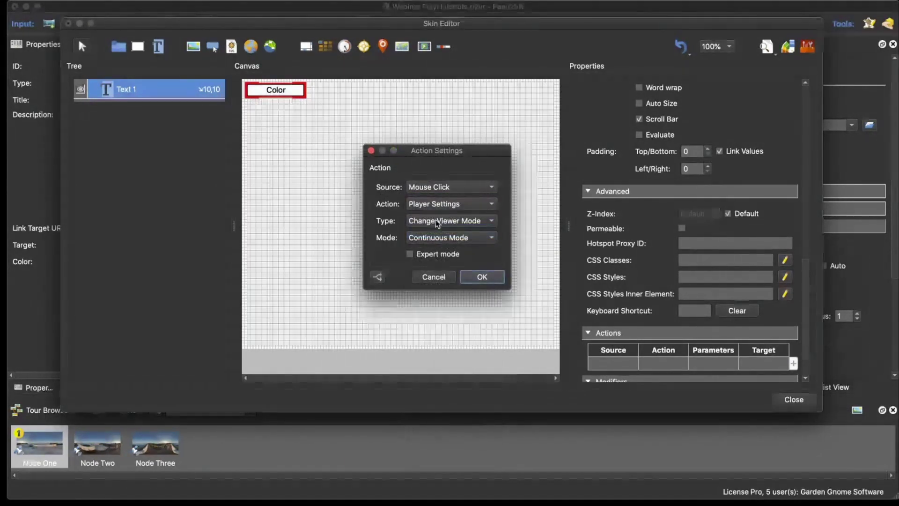
left_click(437, 222)
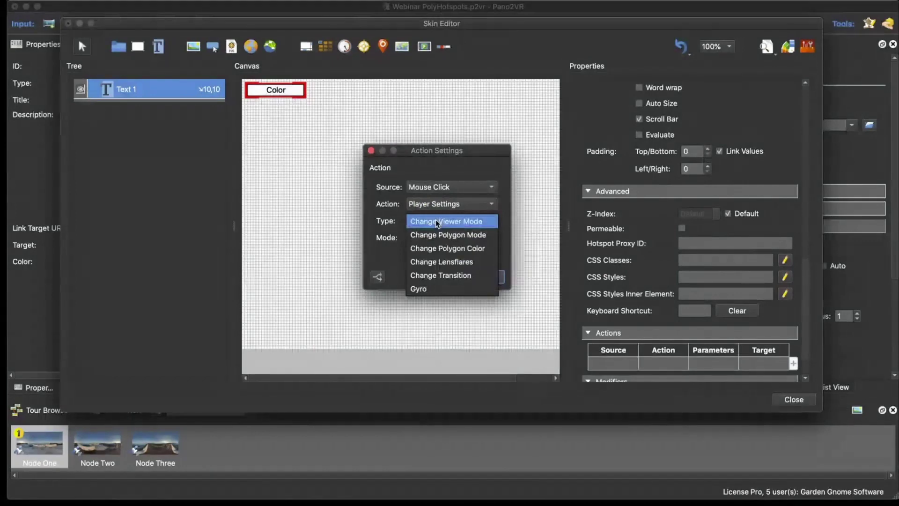
left_click(464, 250)
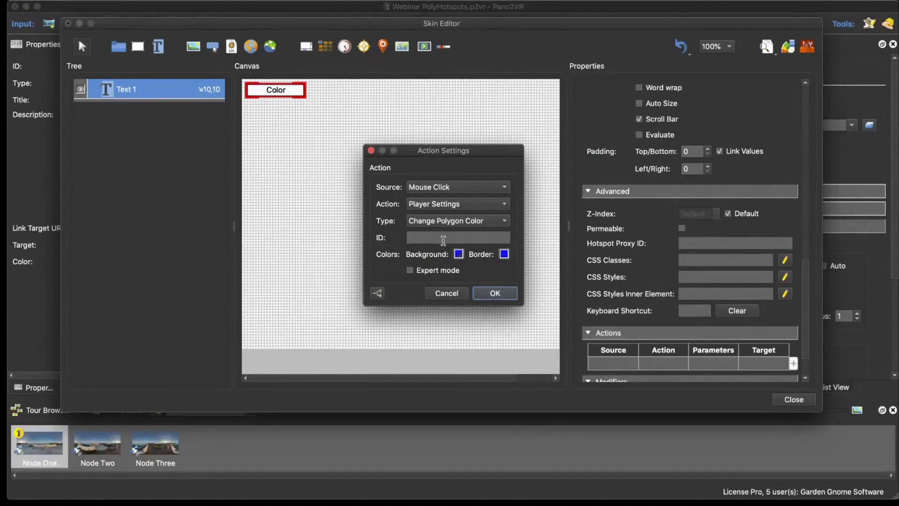
left_click(358, 30)
left_click_drag(357, 30, 423, 102)
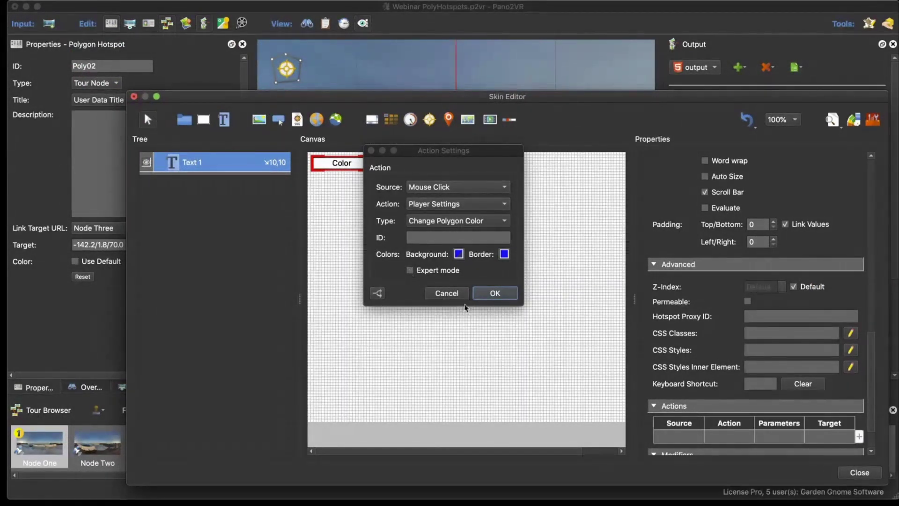
left_click(496, 293)
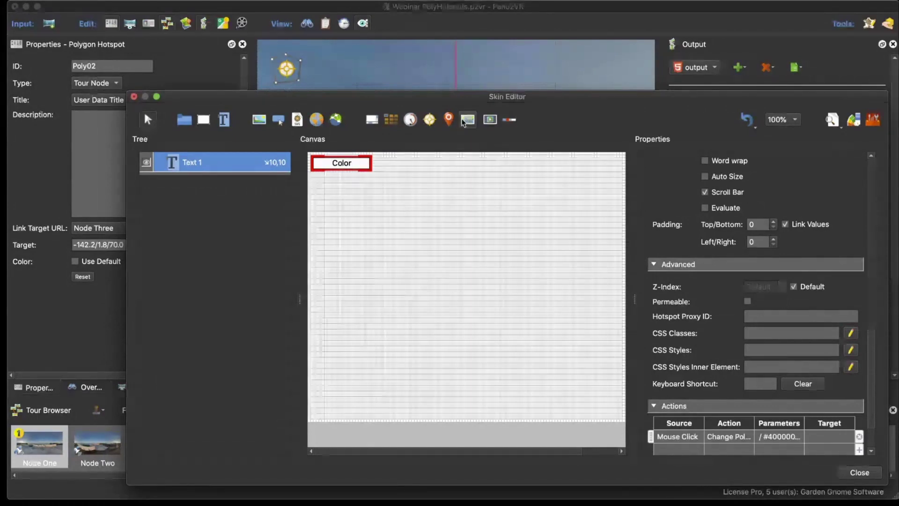
Step: Close the Skin Editor and save the skin as "skin" in the Webinar PolyHotspots folder on the Desktop
left_click_drag(415, 94, 363, 47)
left_click(807, 426)
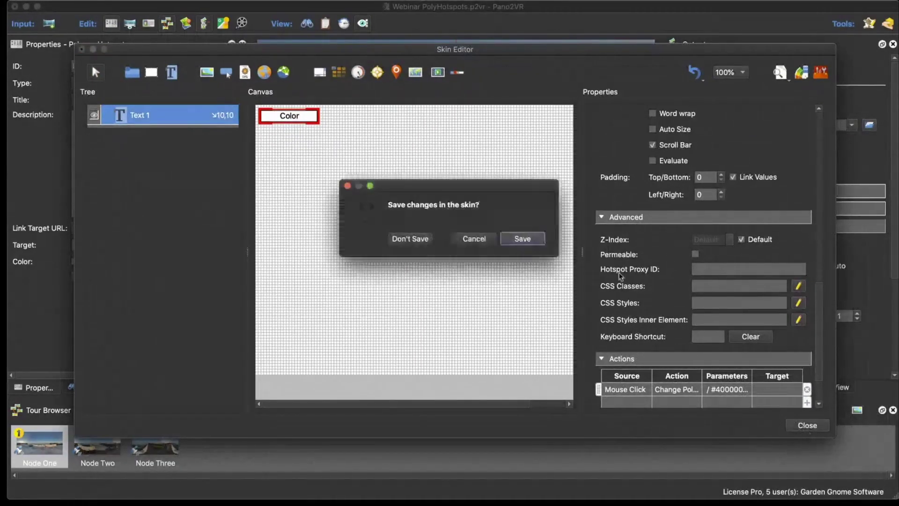
left_click(521, 239)
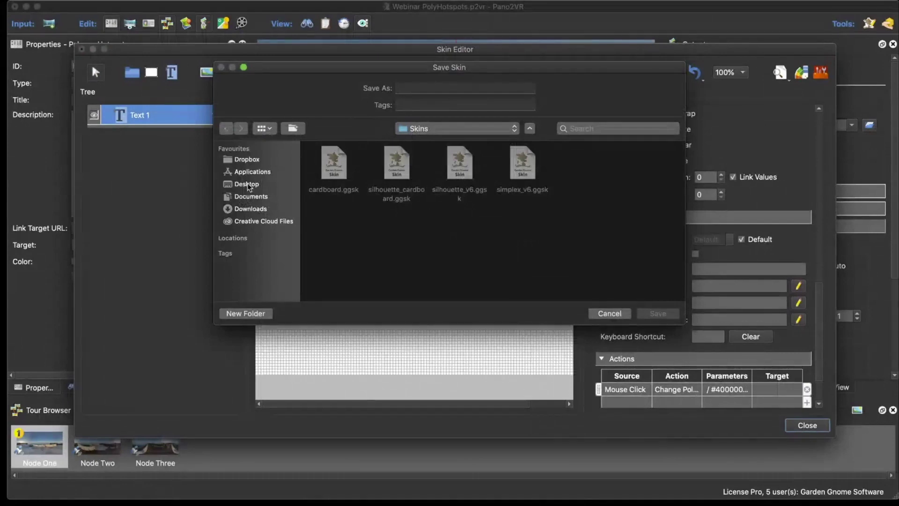
left_click(247, 184)
double_click(332, 165)
left_click(441, 88)
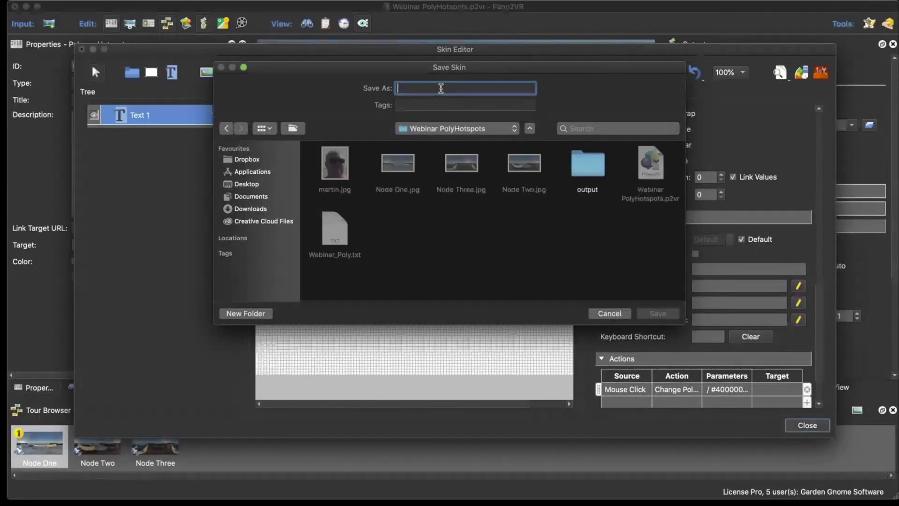
type("skin")
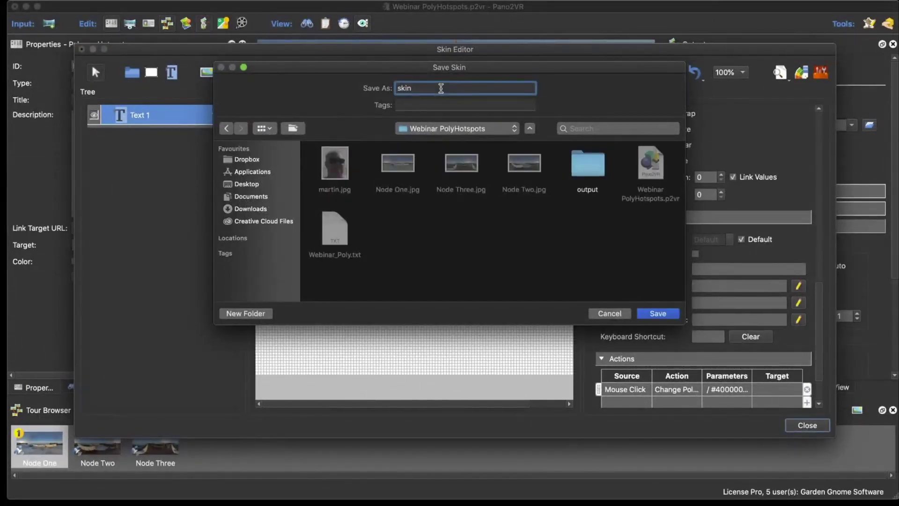
key("Return")
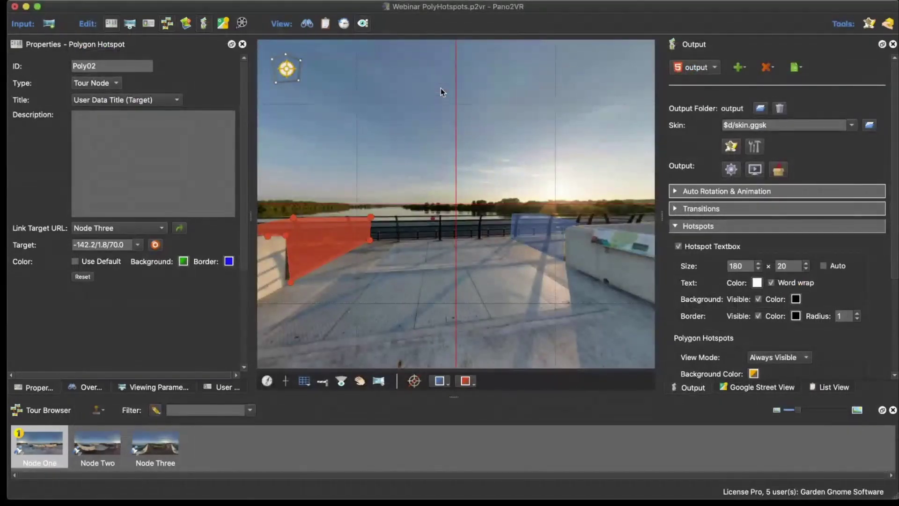
Step: Review the hotspot lists of Node One and Node Two, and copy the ID of Node One's polygon hotspot linked to Node Three
left_click(835, 388)
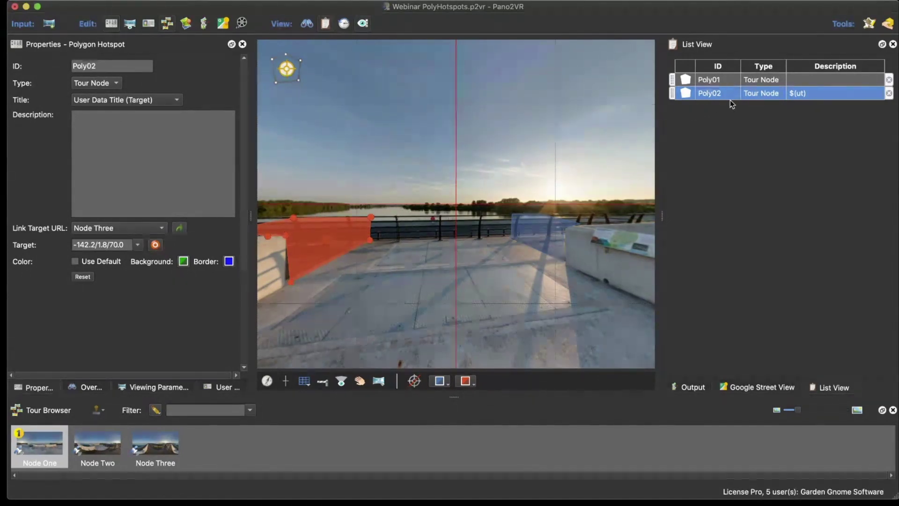
left_click(94, 442)
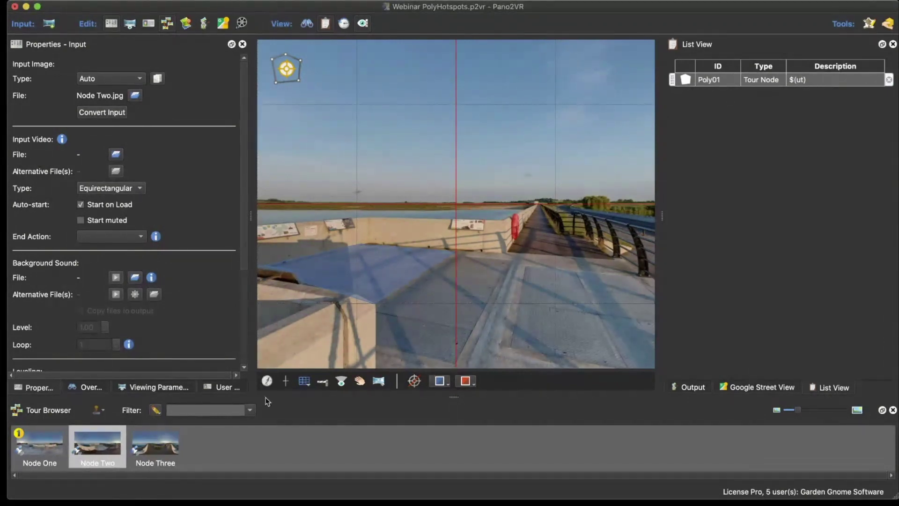
left_click(53, 444)
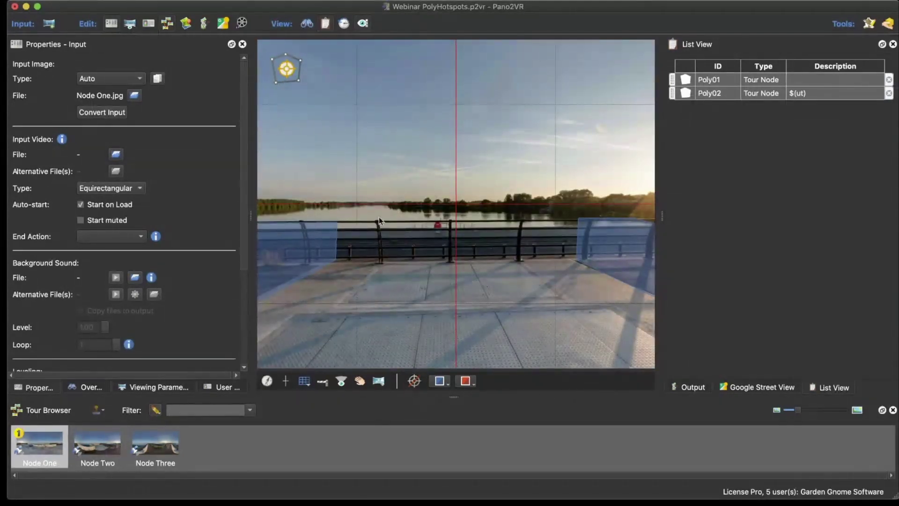
left_click(314, 252)
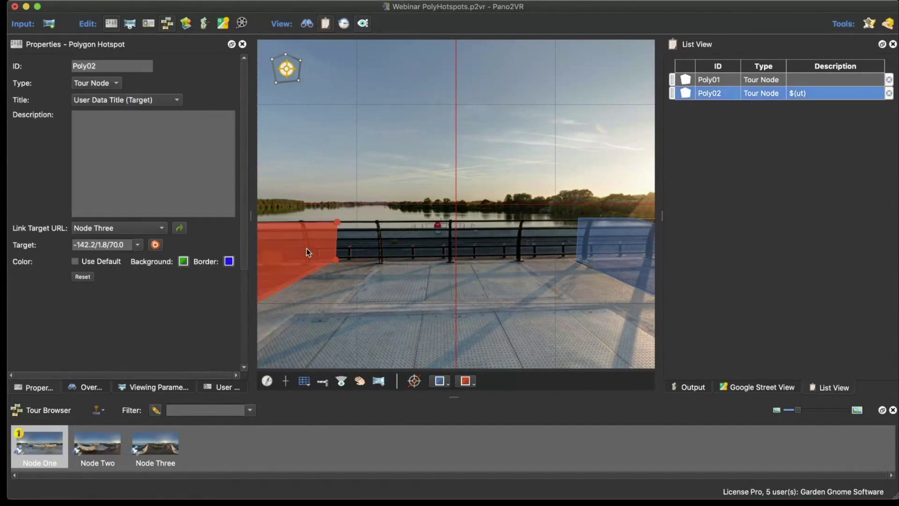
double_click(79, 65)
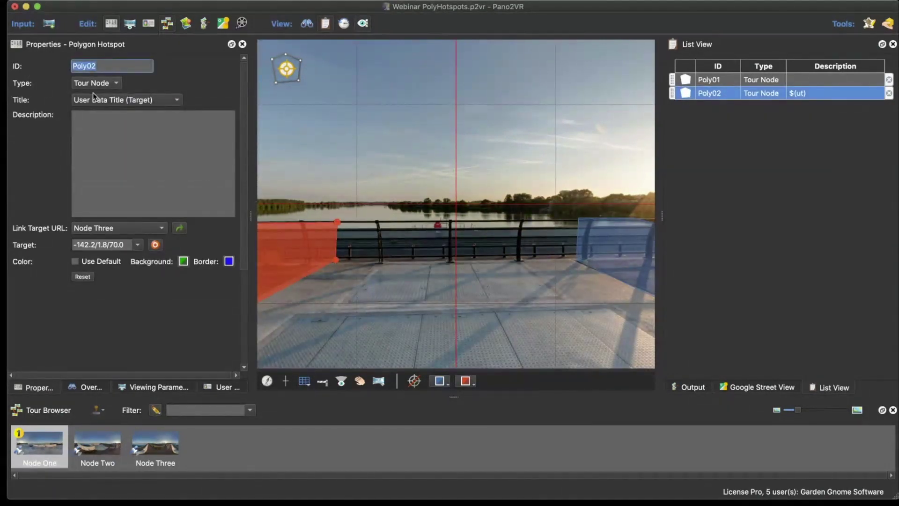
Step: Reopen the skin for editing and set the hotspot ID of the text element's Change Polygon Color action to Poly02
left_click(690, 387)
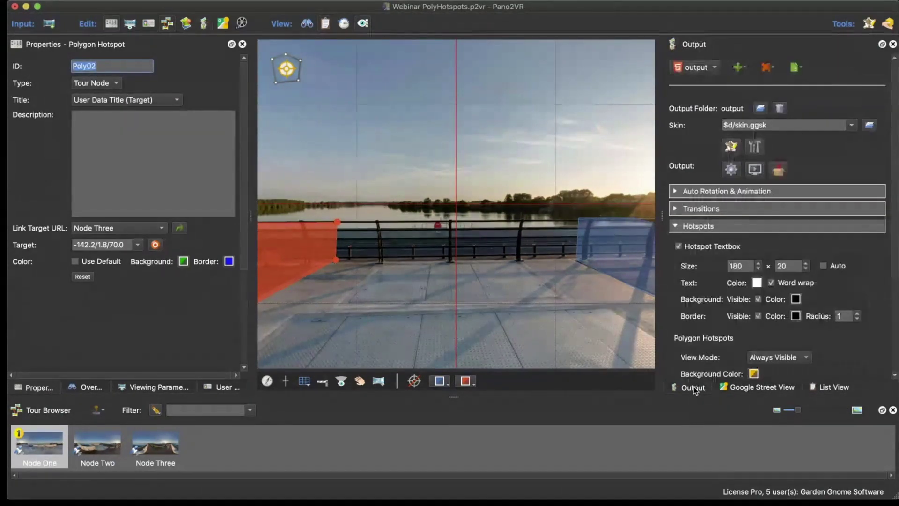
left_click(731, 147)
left_click(297, 118)
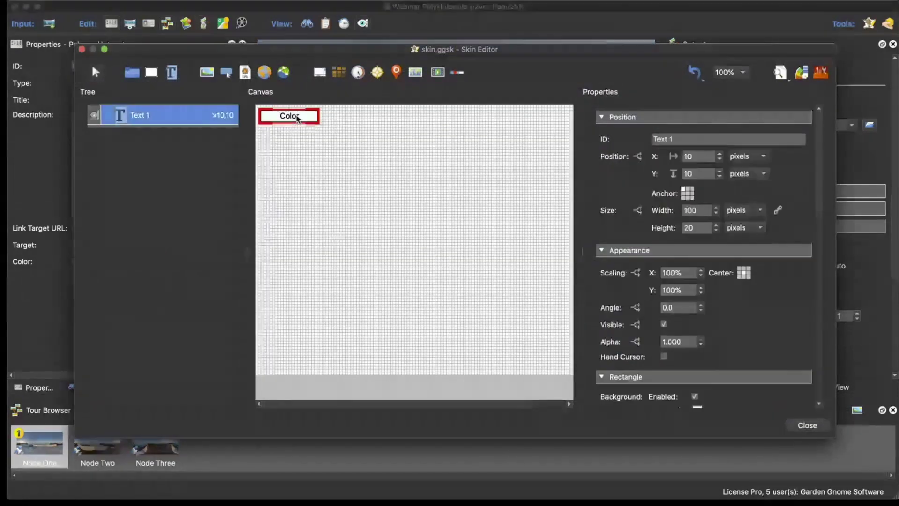
scroll(713, 307, "down", 10)
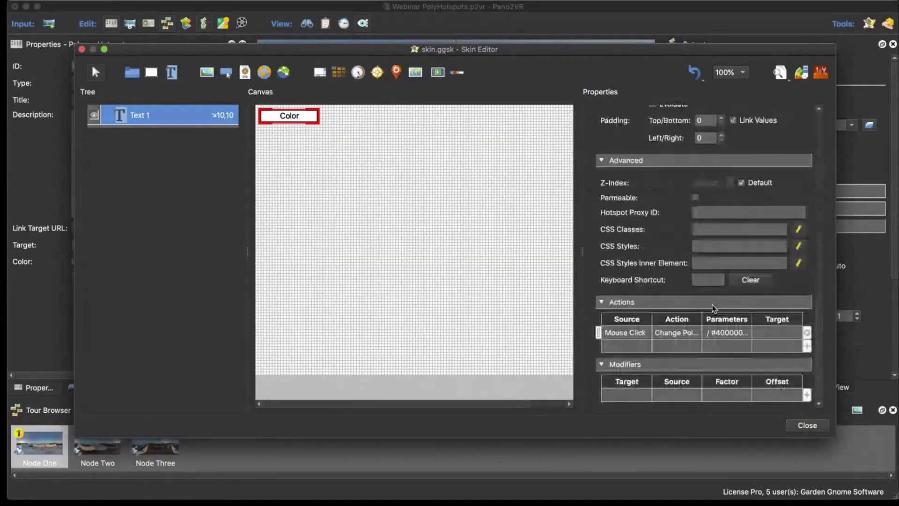
double_click(666, 333)
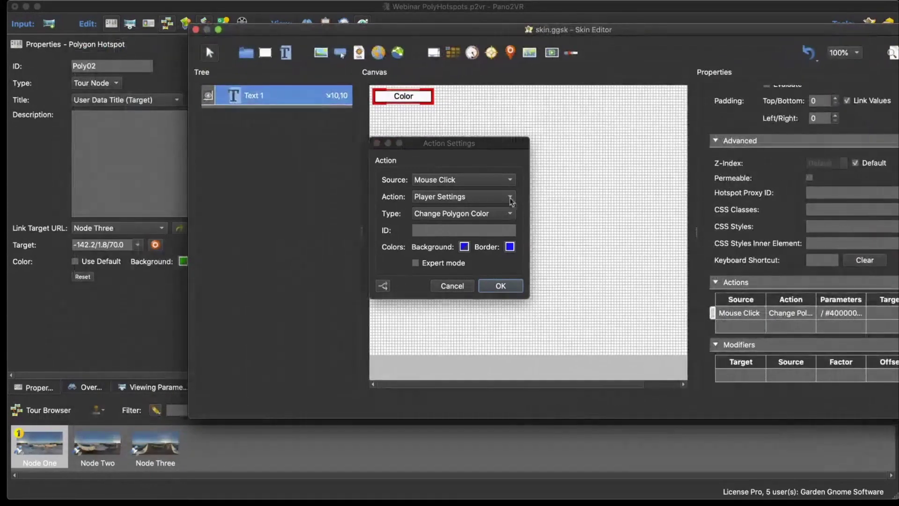
left_click(468, 231)
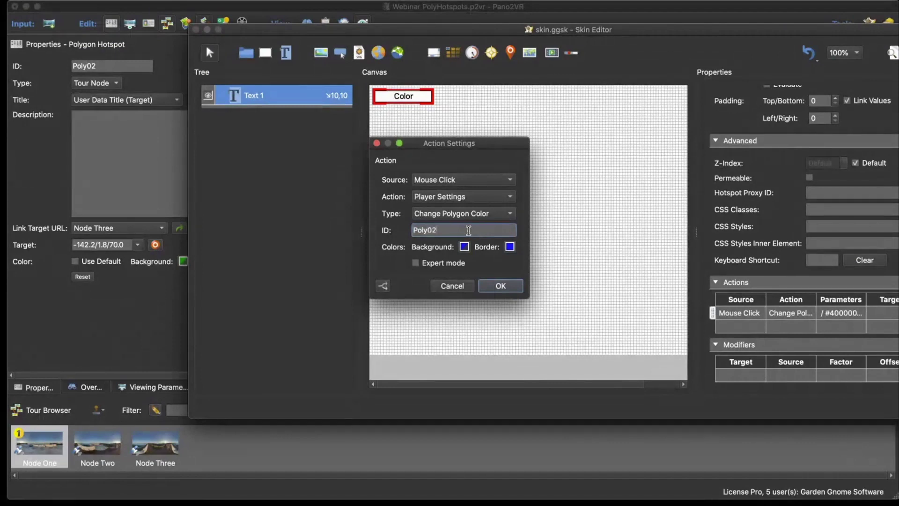
Step: Set the polygon color action's background color to red (#ff0000) and apply the action settings
left_click(465, 247)
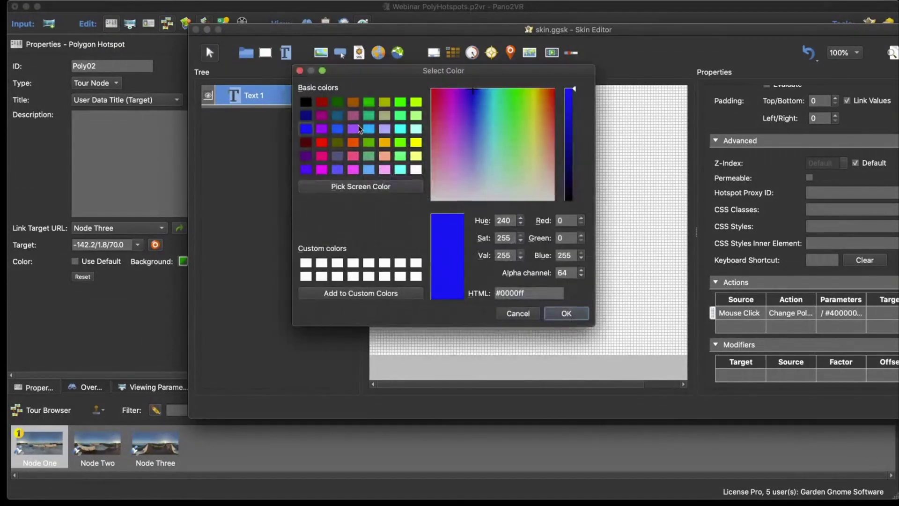
left_click(325, 142)
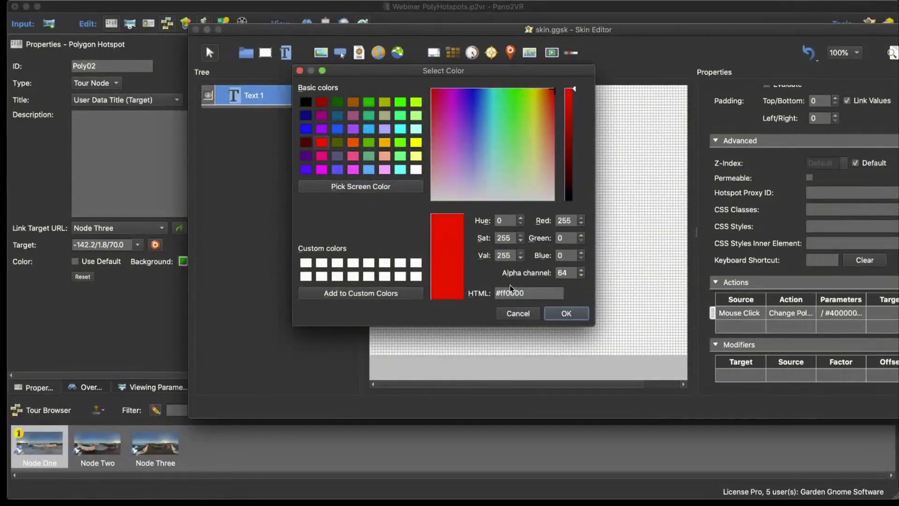
left_click(560, 313)
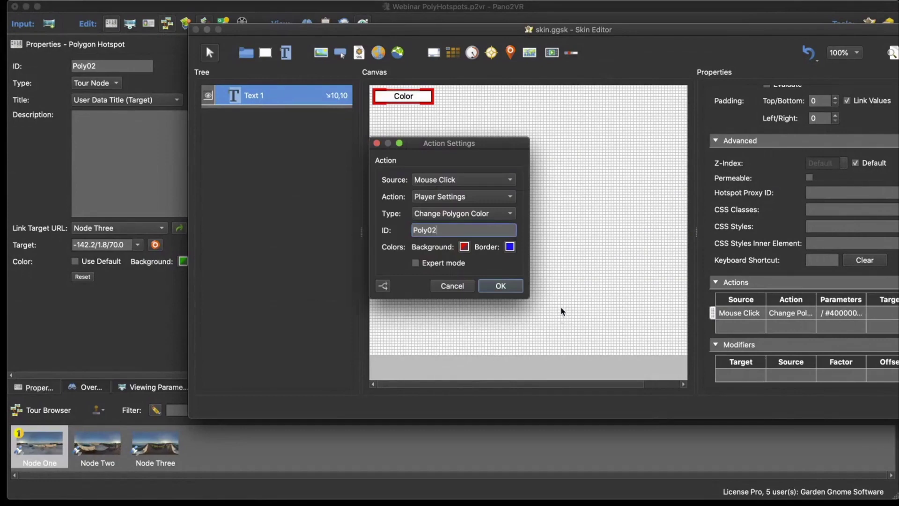
left_click(510, 292)
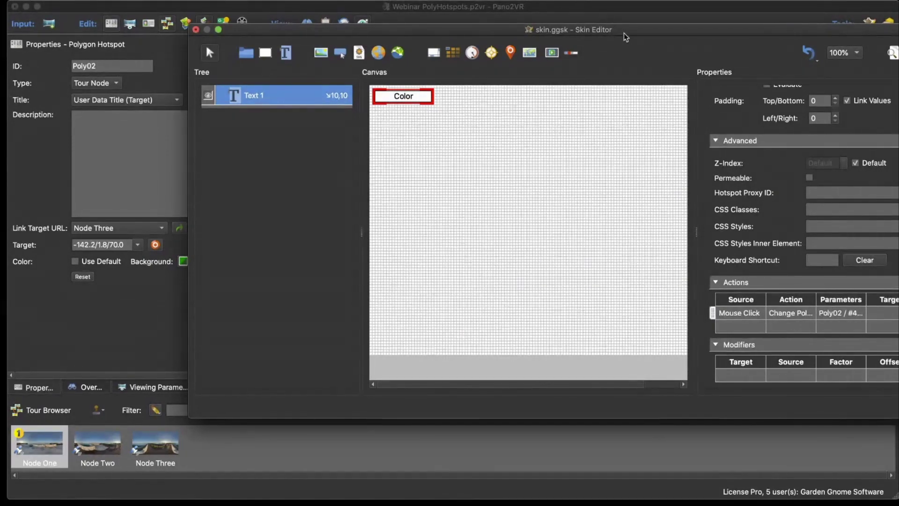
left_click_drag(632, 33, 550, 27)
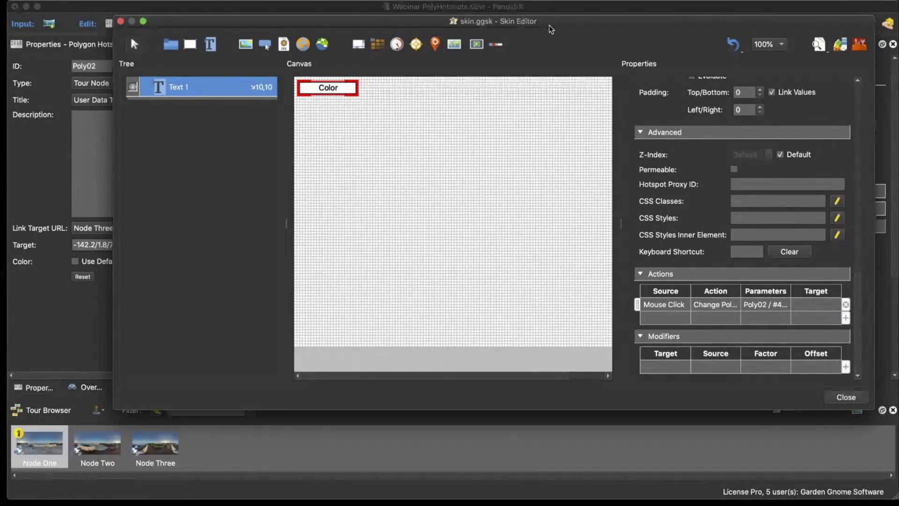
Step: Generate the tour output, overwriting pano.xml, and make the browser preview window taller to show the whole scene
key("super+g")
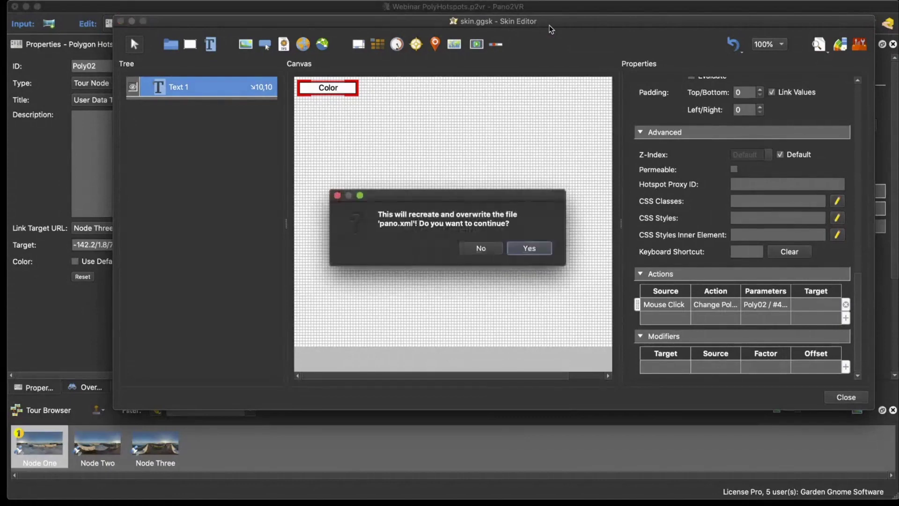
key("Return")
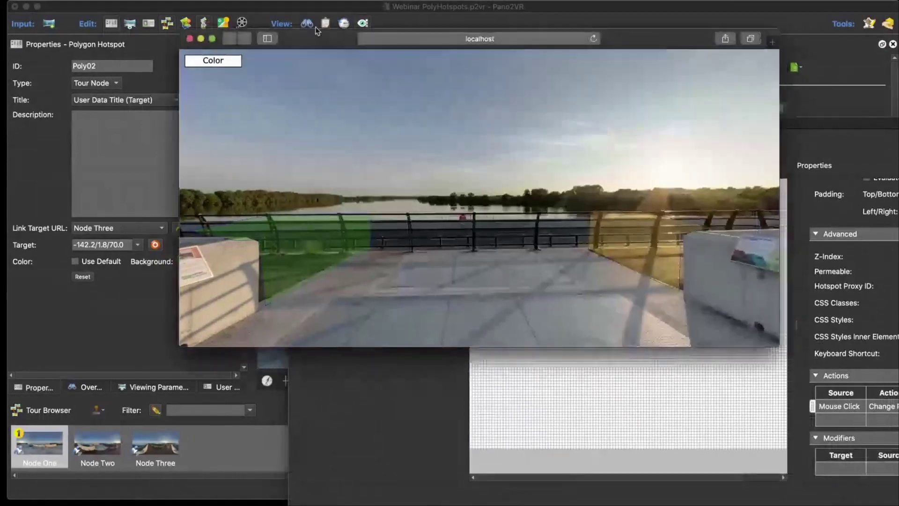
left_click_drag(315, 30, 303, 19)
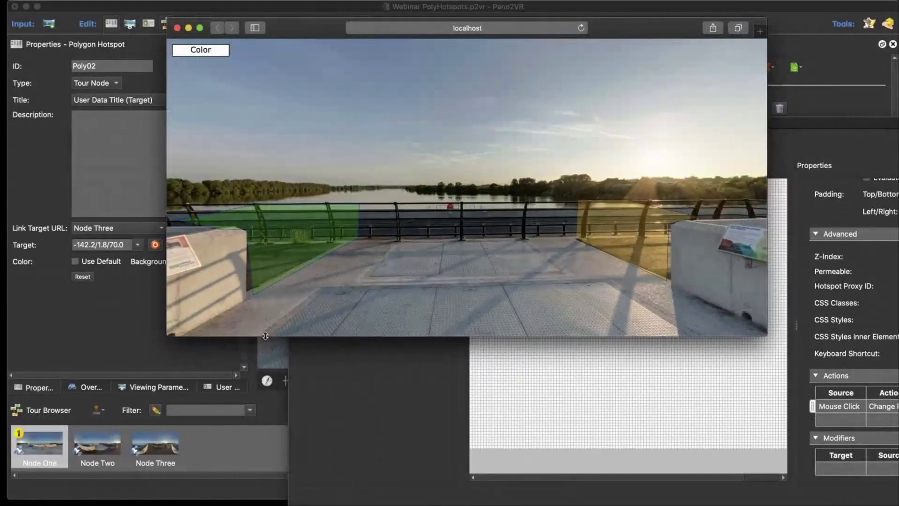
left_click_drag(263, 335, 262, 458)
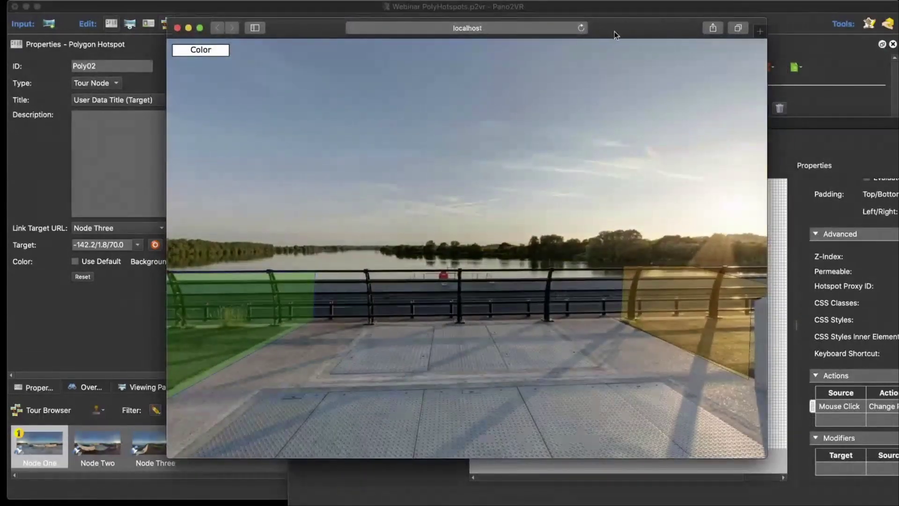
left_click_drag(614, 32, 574, 17)
Step: Test the Color text element on Node One's polygon hotspot in the browser preview, and close the preview
mouse_move(345, 204)
left_mouse_down()
mouse_move(412, 194)
mouse_move(342, 203)
left_mouse_up()
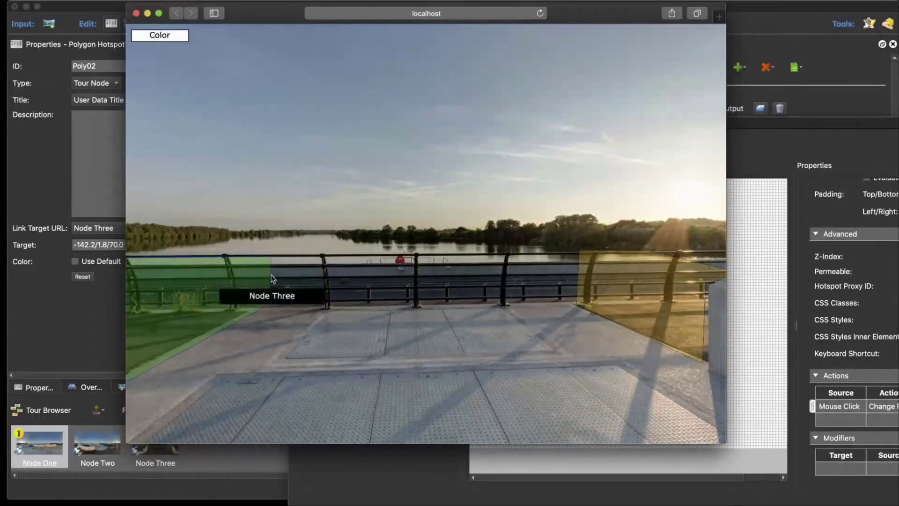
left_click(164, 35)
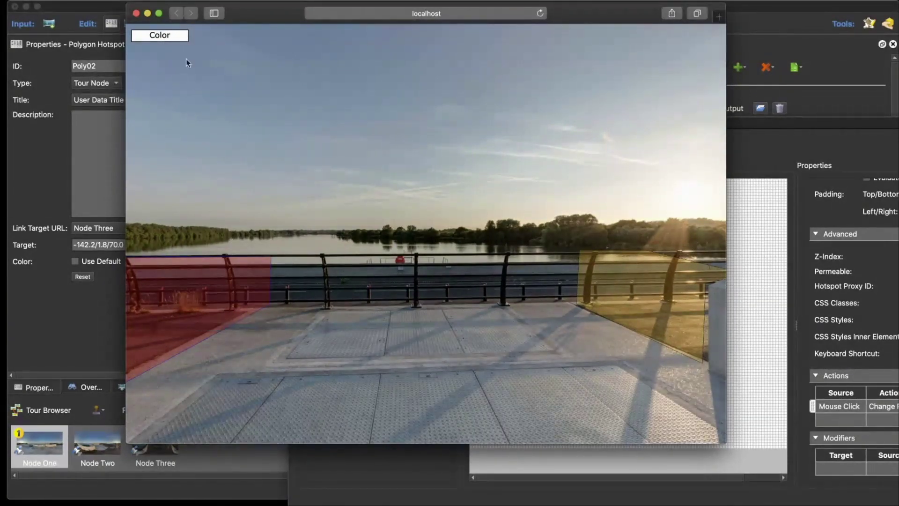
left_click(136, 13)
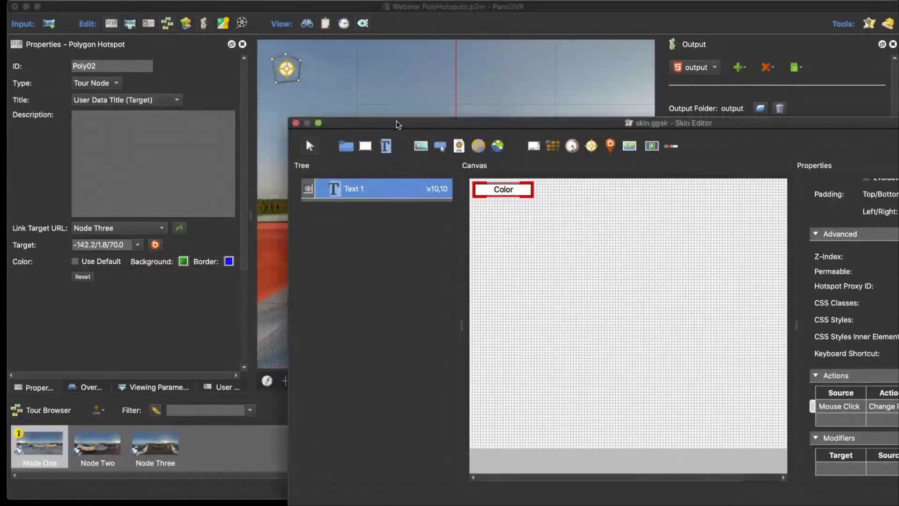
Step: Add a second text element to the skin directly below Color, at about X 9, Y 41, with the text "Hide All"
left_click_drag(397, 126, 205, 11)
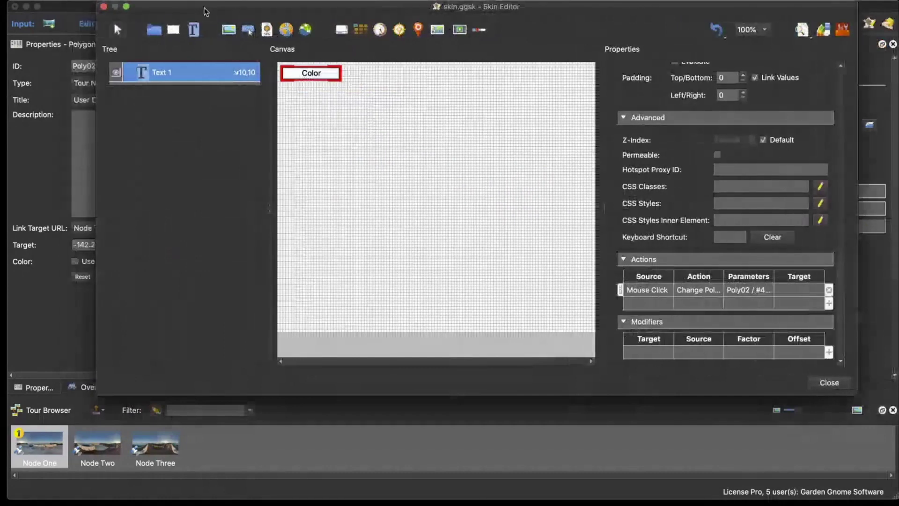
left_click(195, 30)
left_click(313, 148)
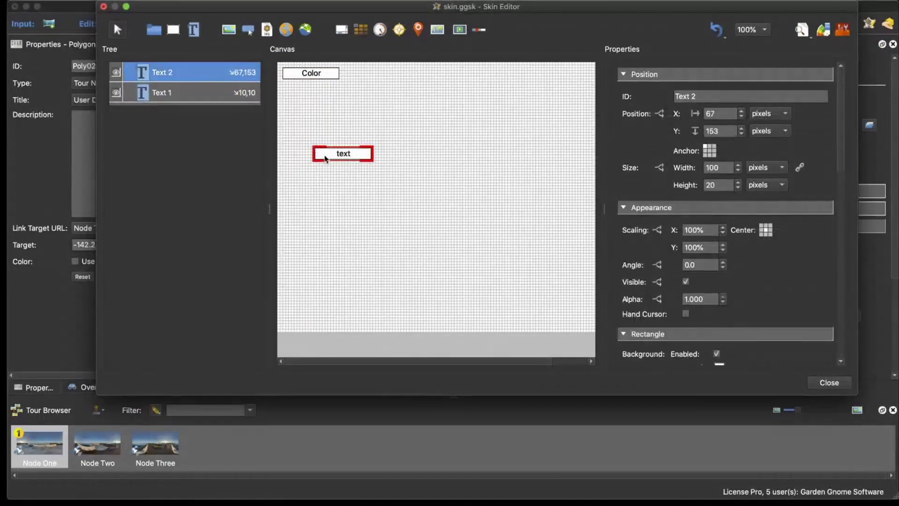
left_click_drag(324, 158, 293, 96)
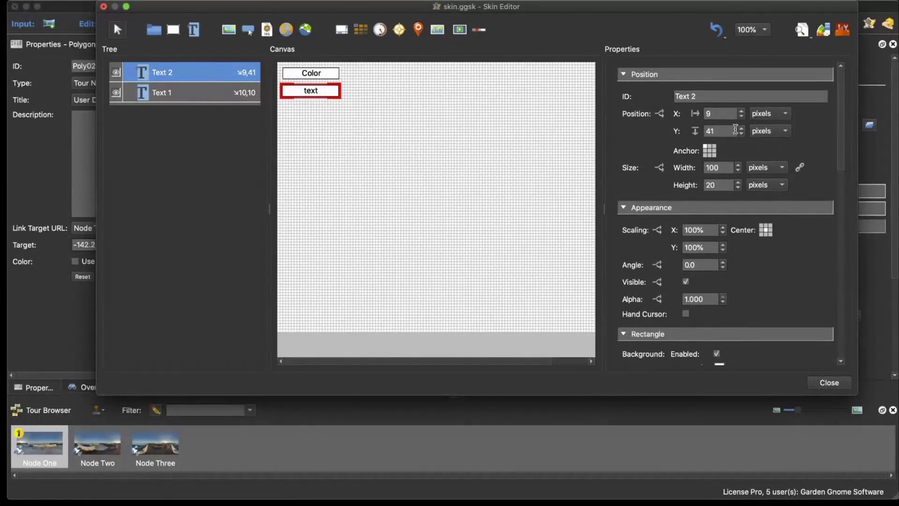
scroll(754, 283, "down", 10)
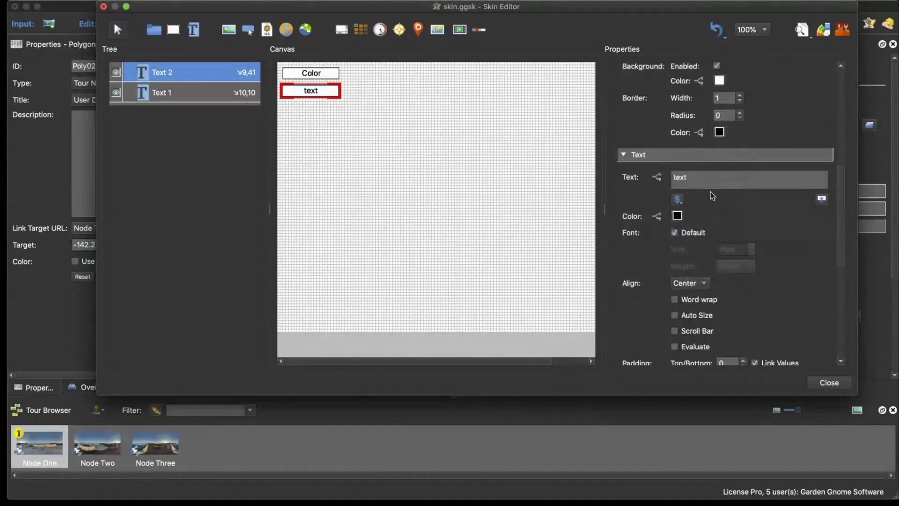
left_click_drag(689, 178, 671, 178)
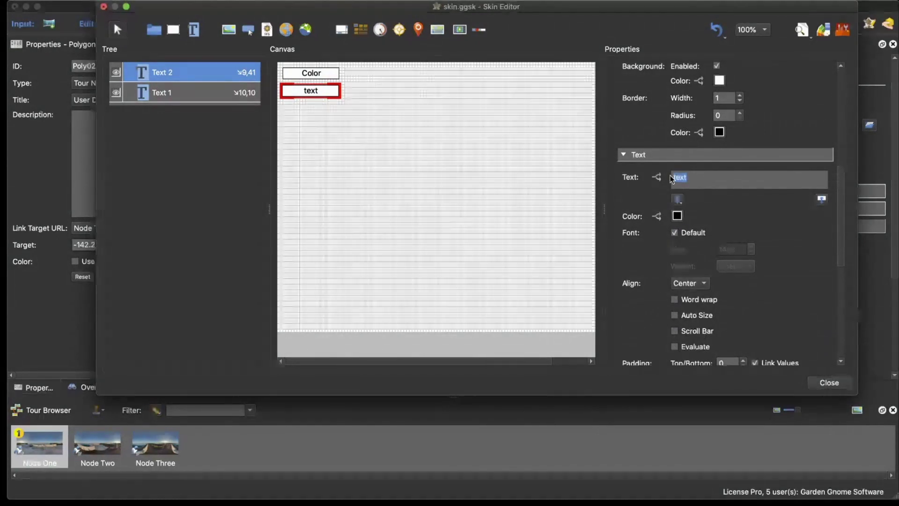
type("Hide")
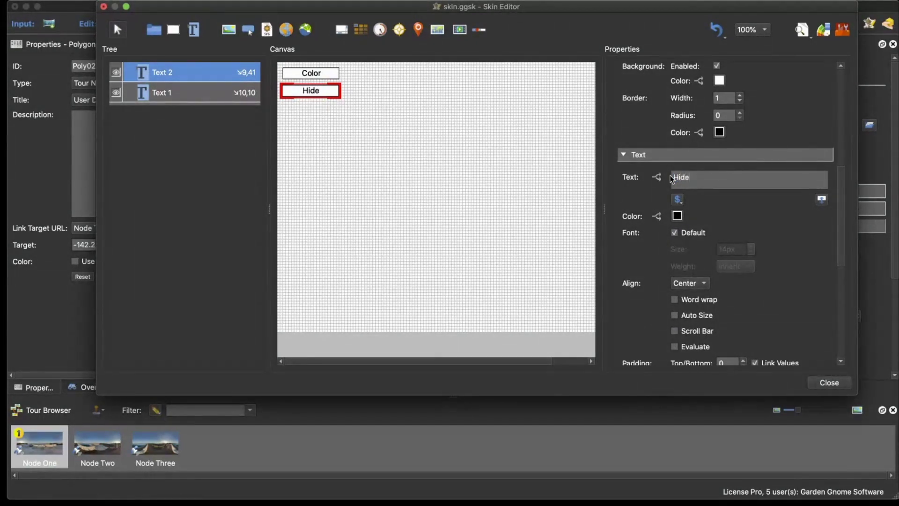
type(" All")
Step: Give the Hide All element a Mouse Click action with Player Settings, type Change Polygon Mode and mode Always Hidden
scroll(725, 220, "down", 6)
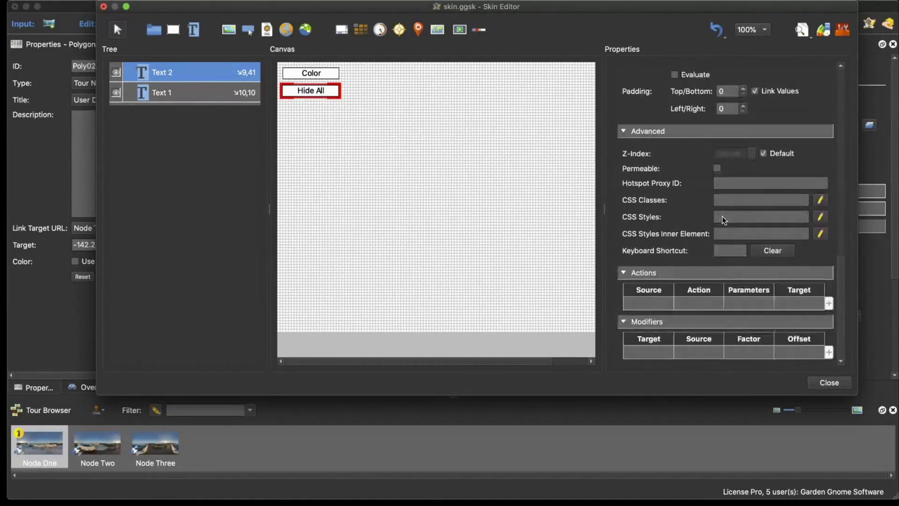
double_click(668, 304)
left_click(492, 170)
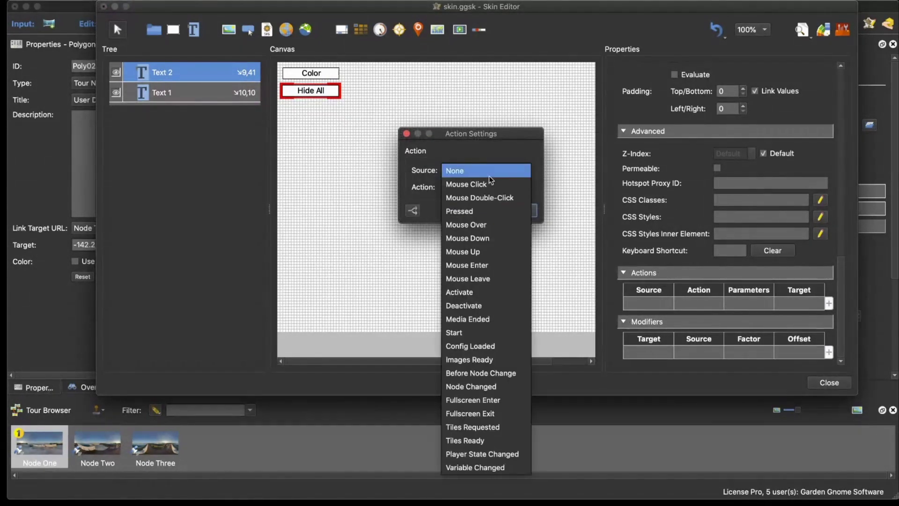
left_click(490, 183)
left_click(488, 187)
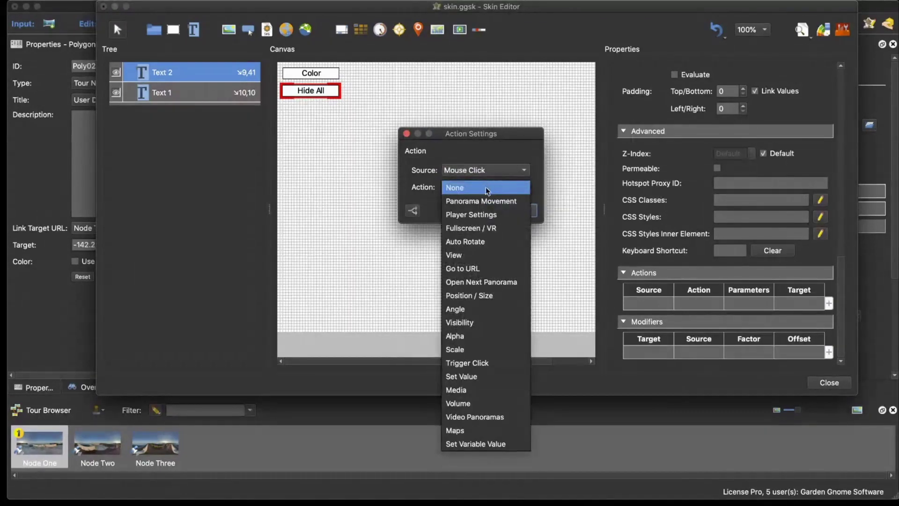
left_click(488, 214)
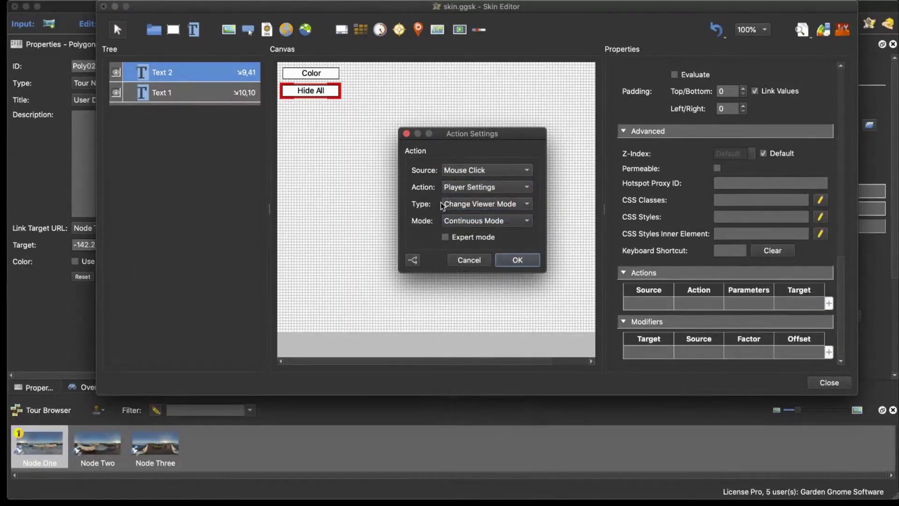
left_click(501, 206)
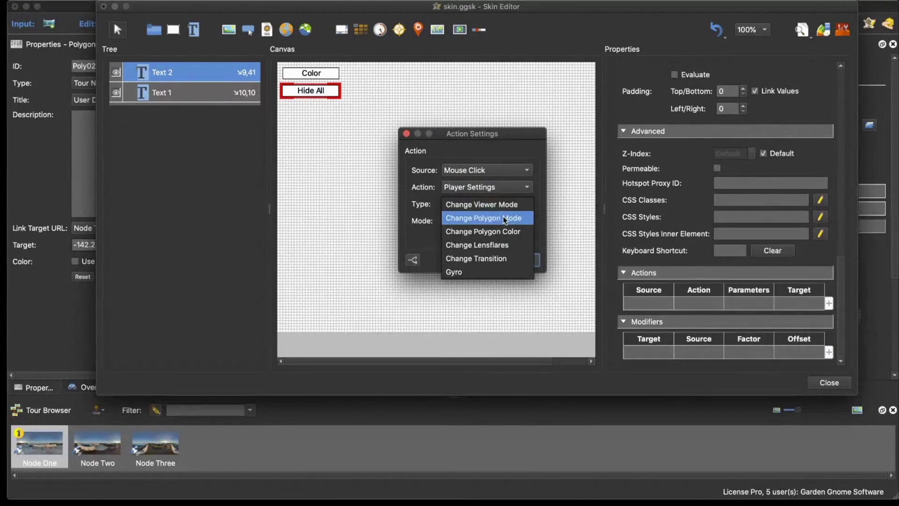
left_click(505, 218)
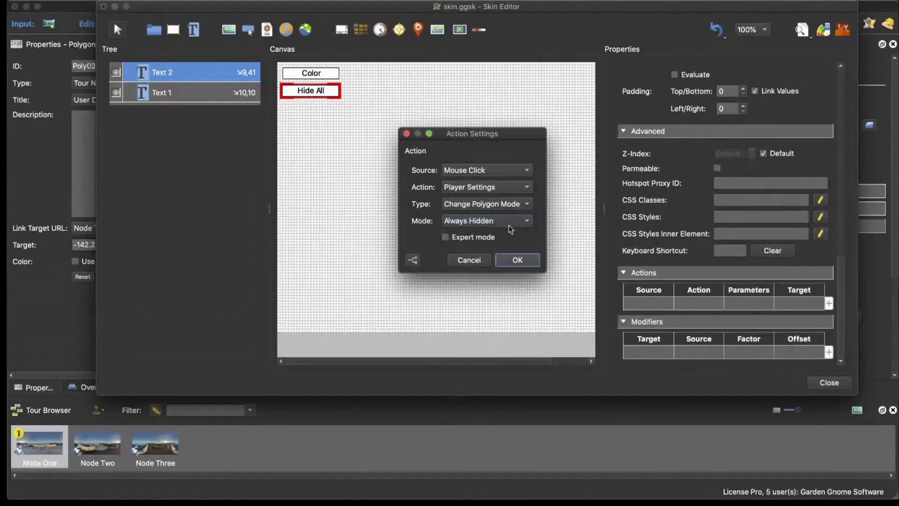
left_click(489, 223)
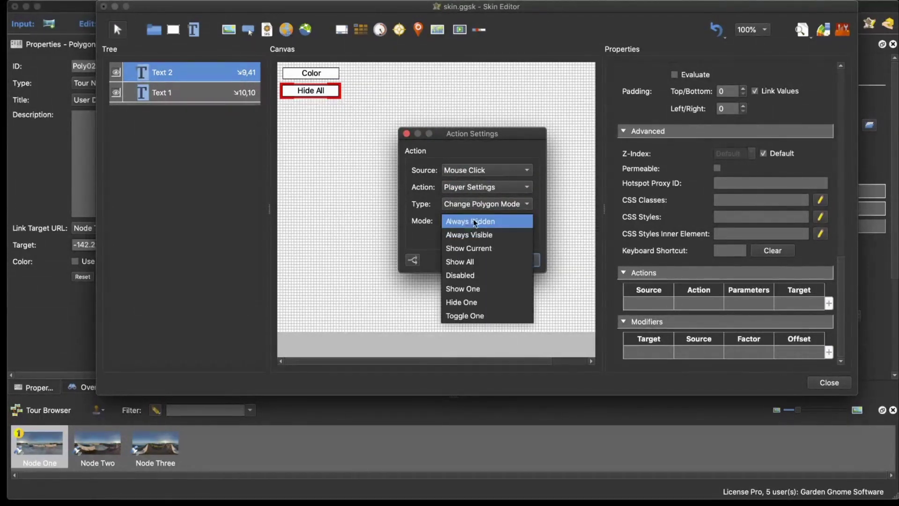
left_click(474, 222)
left_click(514, 264)
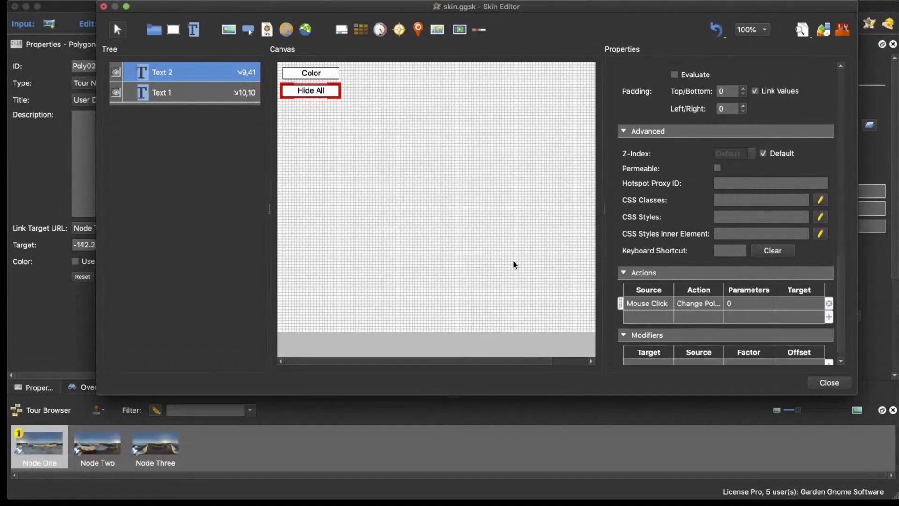
Step: Save the edited skin and regenerate the output to test the Hide All element in the browser preview
left_click(829, 382)
left_click(547, 196)
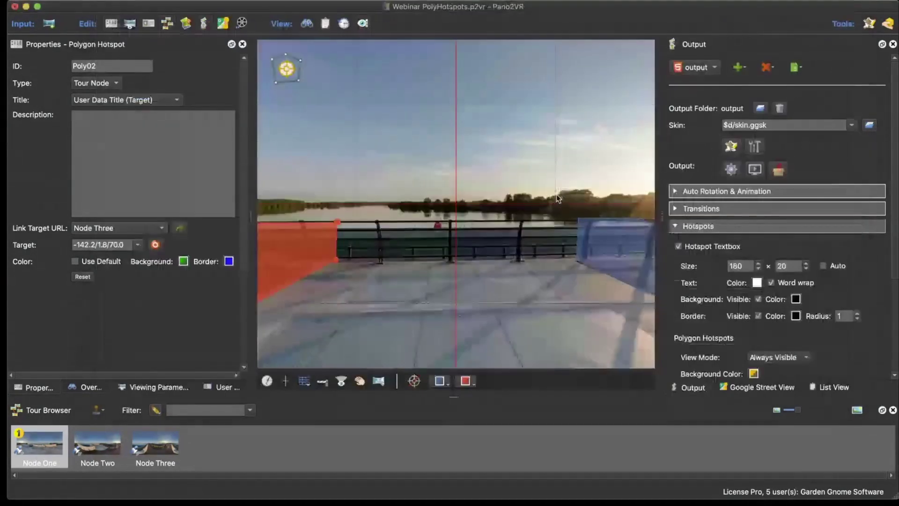
key("super+g")
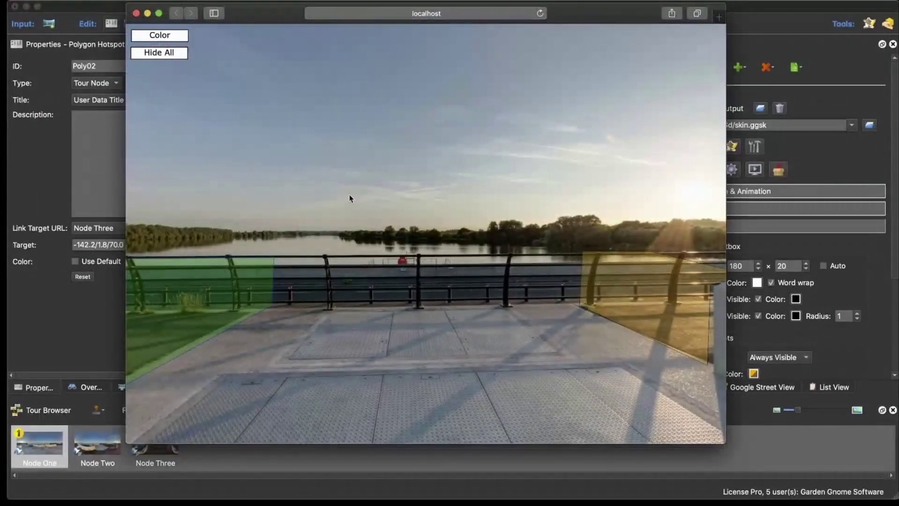
left_click(176, 56)
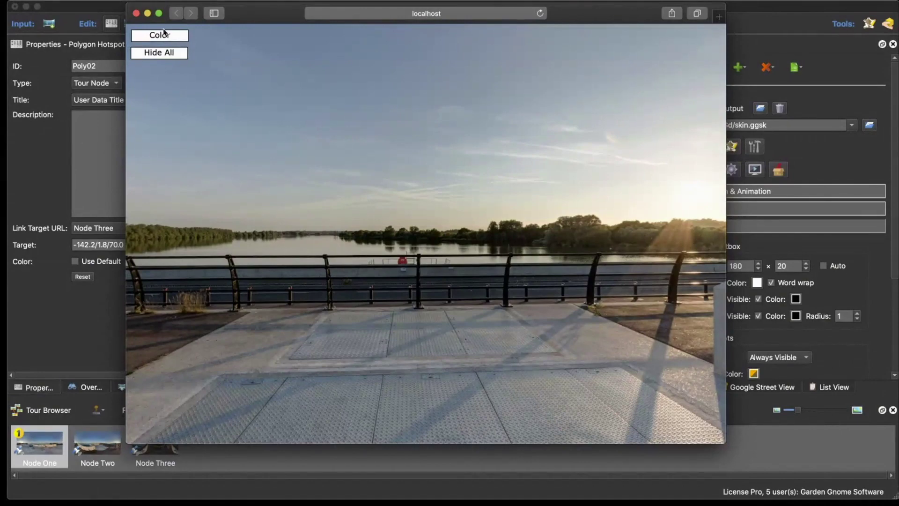
left_click(136, 13)
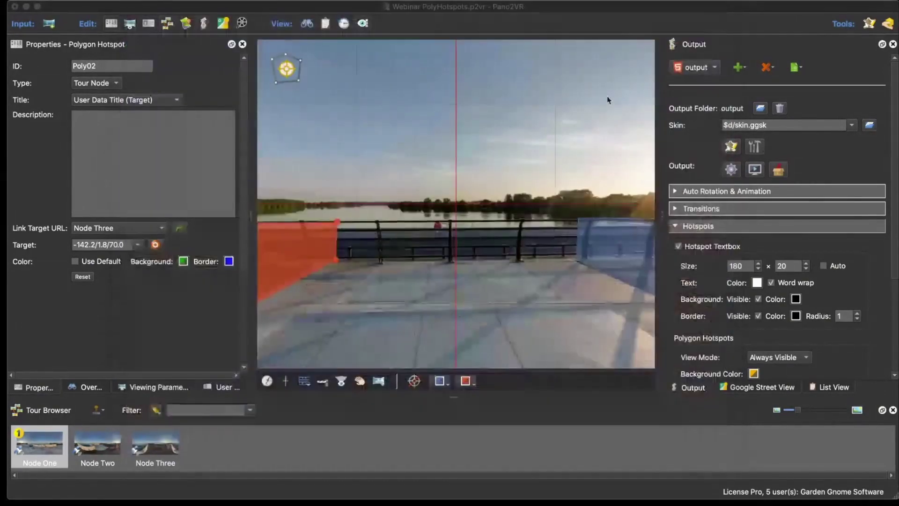
Step: Reopen the skin and add a third text element below Hide All, at about X 10, Y 71, with the text "Show All"
left_click(731, 149)
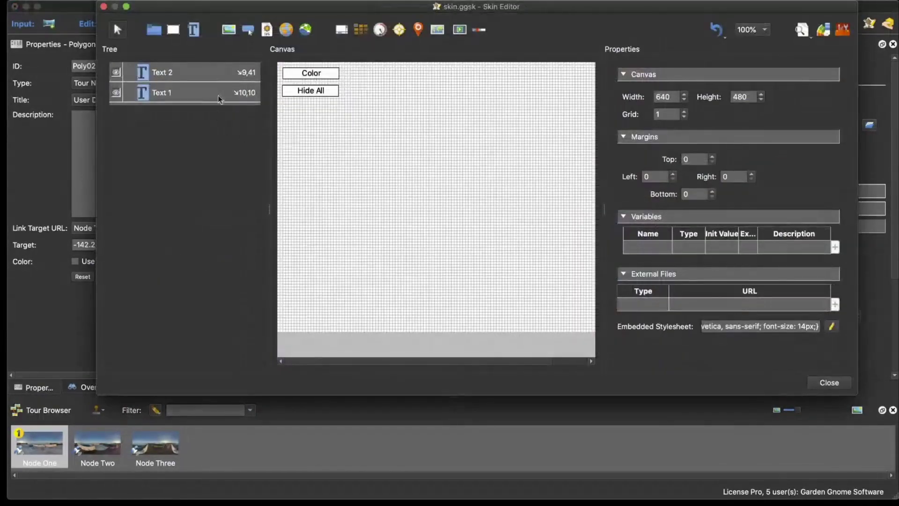
left_click(193, 29)
left_click(330, 117)
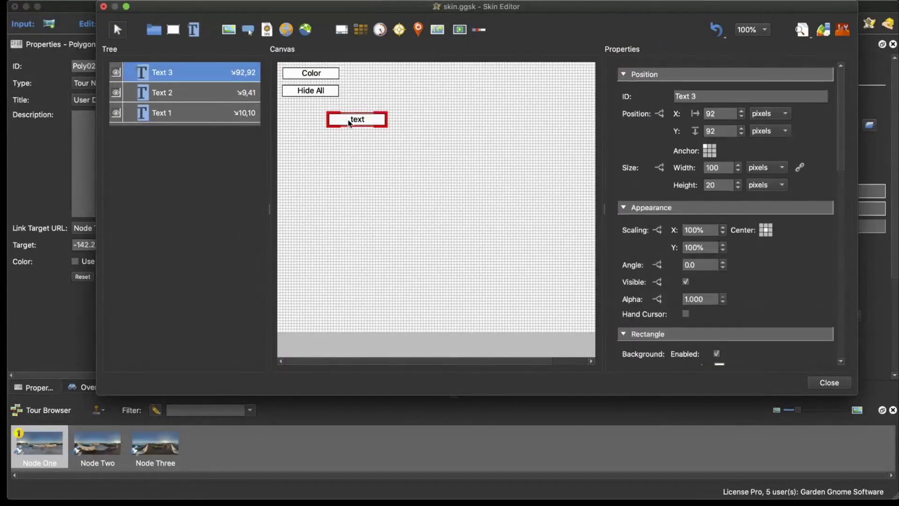
left_click_drag(351, 120, 305, 110)
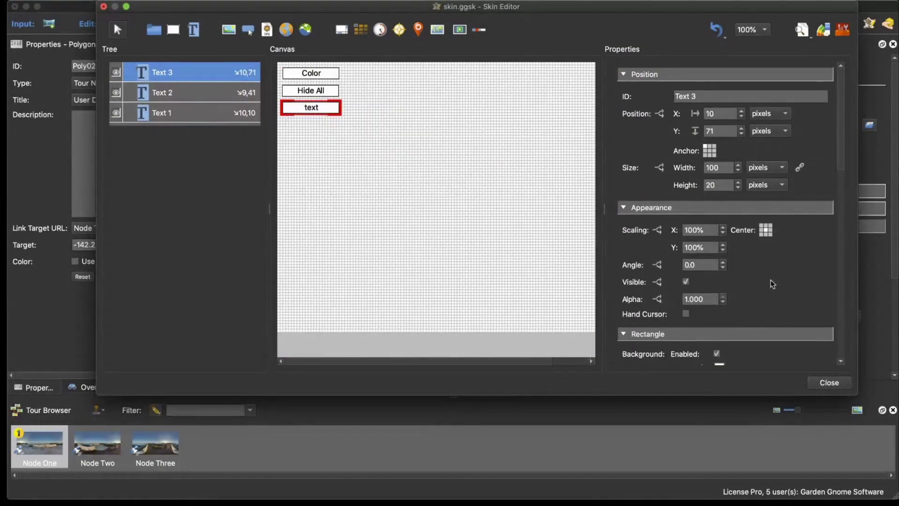
scroll(773, 284, "down", 5)
left_click_drag(712, 236, 642, 232)
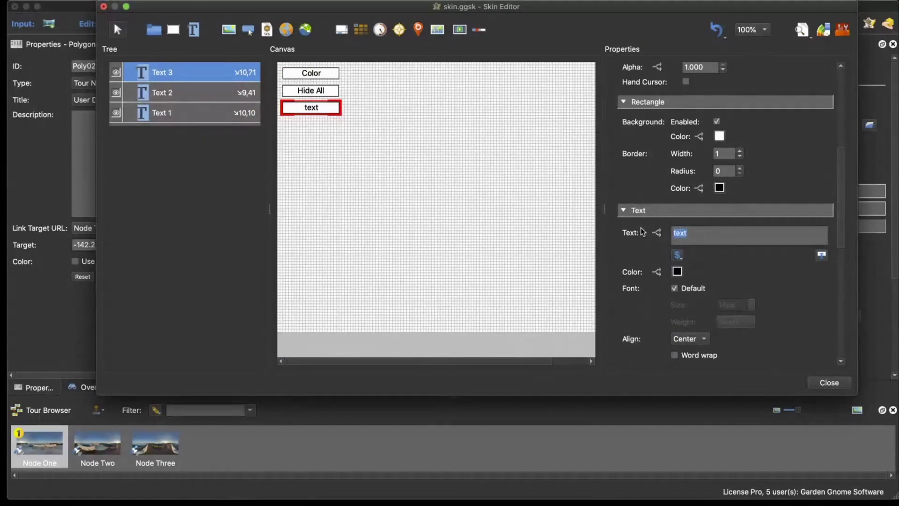
type("Show All")
Step: Give the Show All element a Mouse Click action with Player Settings, type Change Polygon Mode and mode Always Visible
scroll(775, 276, "down", 5)
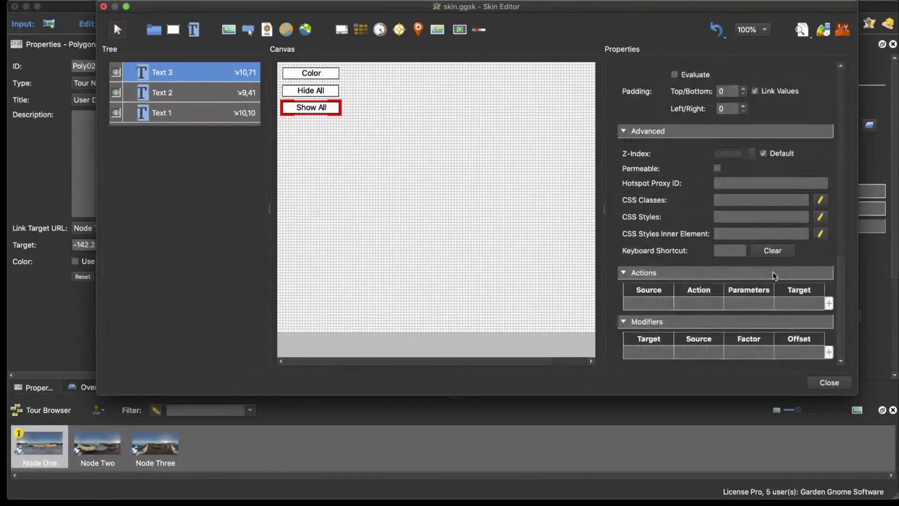
double_click(656, 305)
left_click(473, 170)
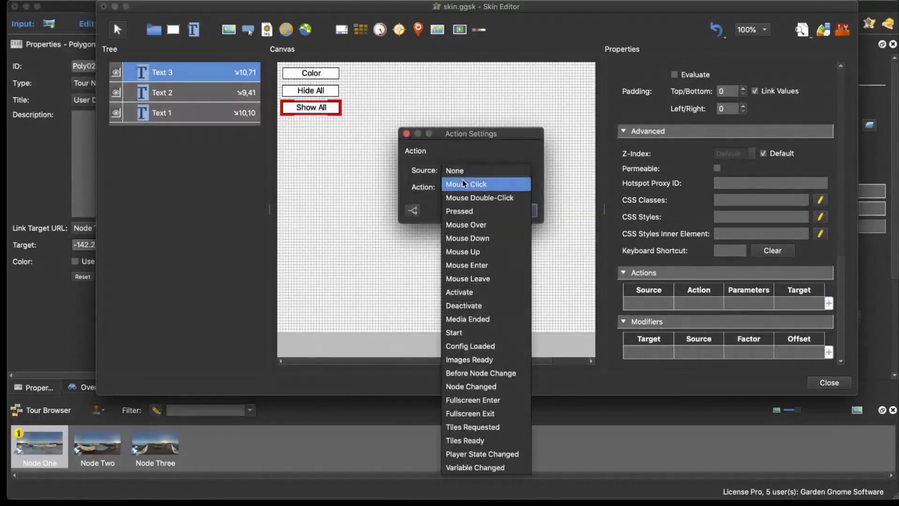
left_click(470, 186)
left_click(471, 187)
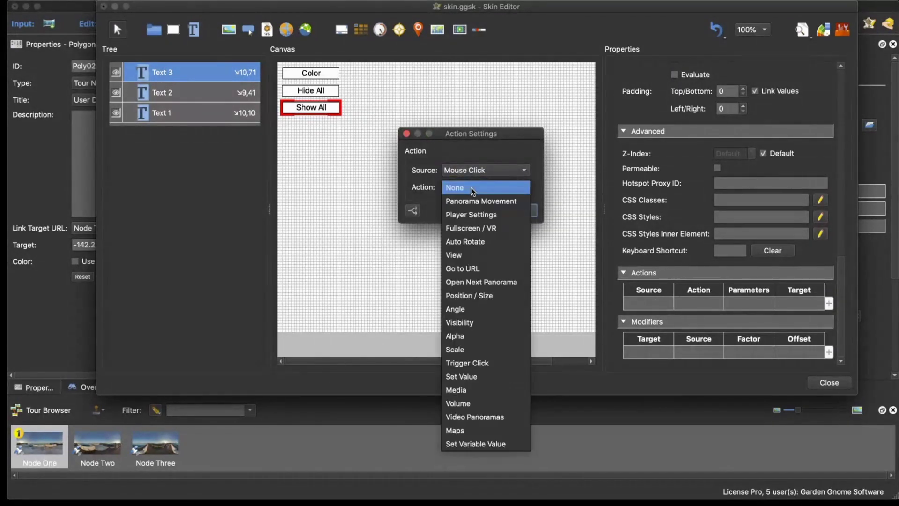
left_click(492, 214)
left_click(496, 205)
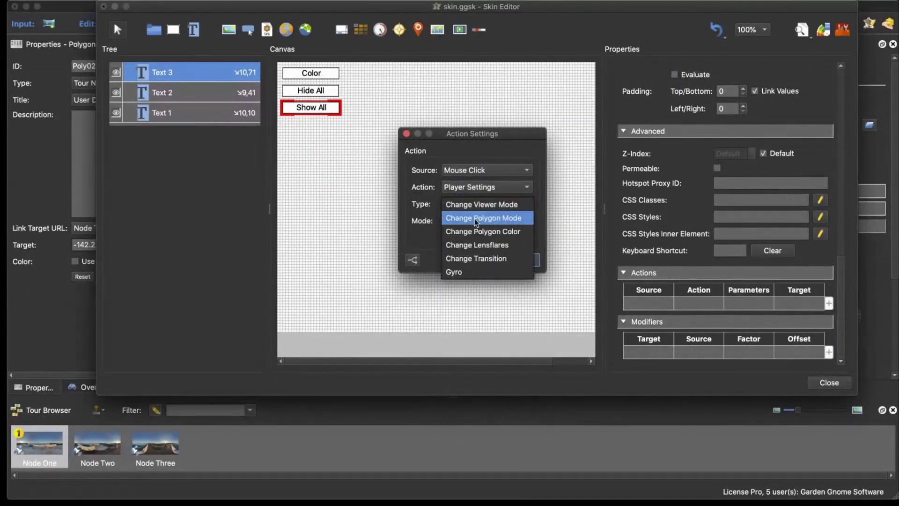
left_click(502, 219)
left_click(489, 220)
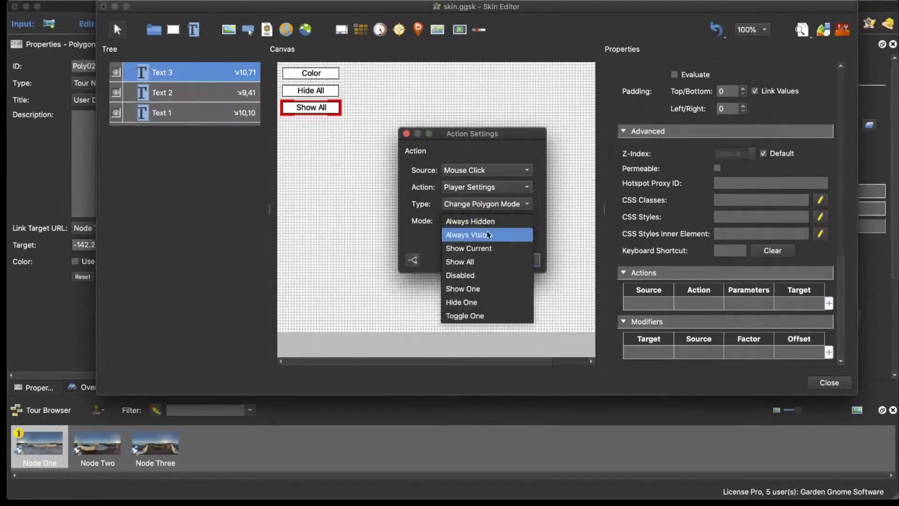
left_click(485, 235)
left_click(518, 259)
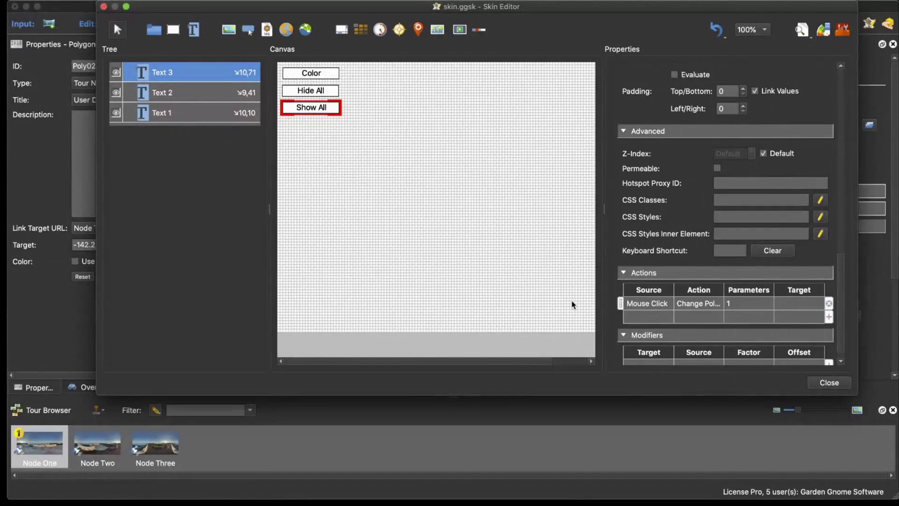
Step: Regenerate the output, test the Hide All, Show All and Color elements in the browser preview, and close the preview
key("super+g")
key("Return")
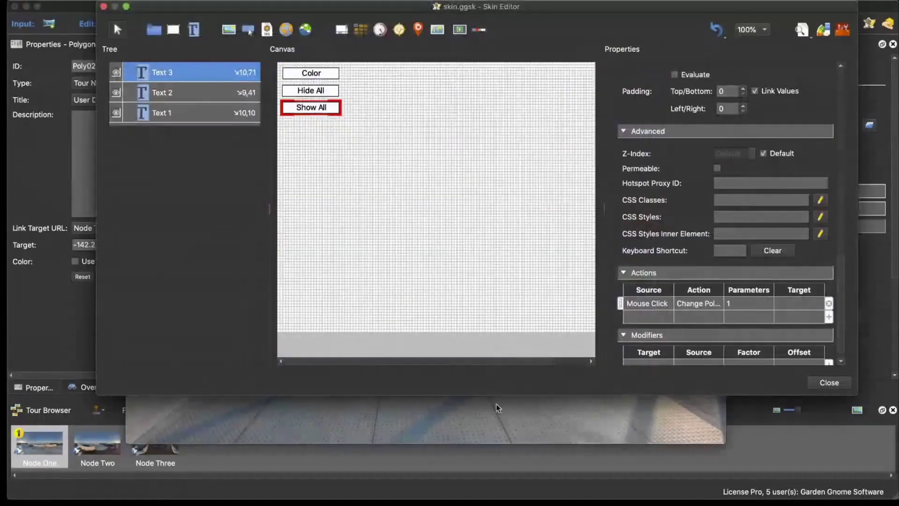
left_click(497, 405)
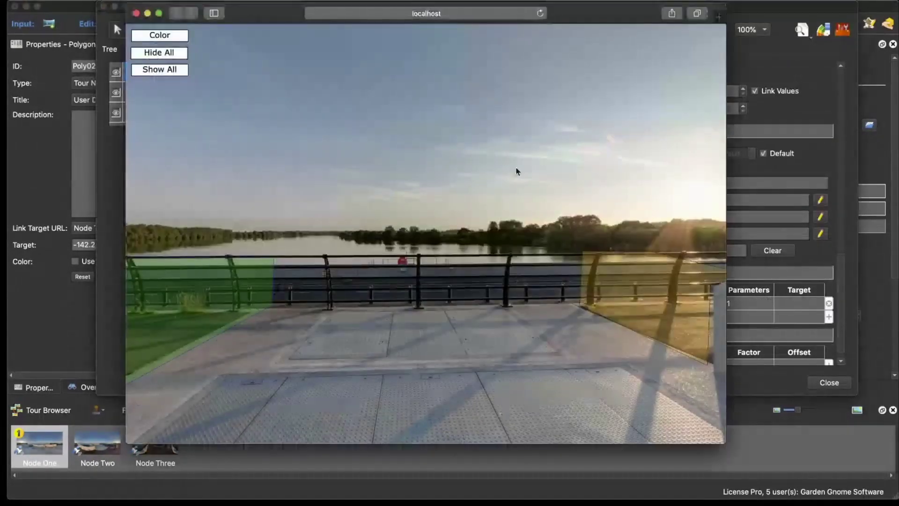
left_click(171, 52)
left_click(172, 70)
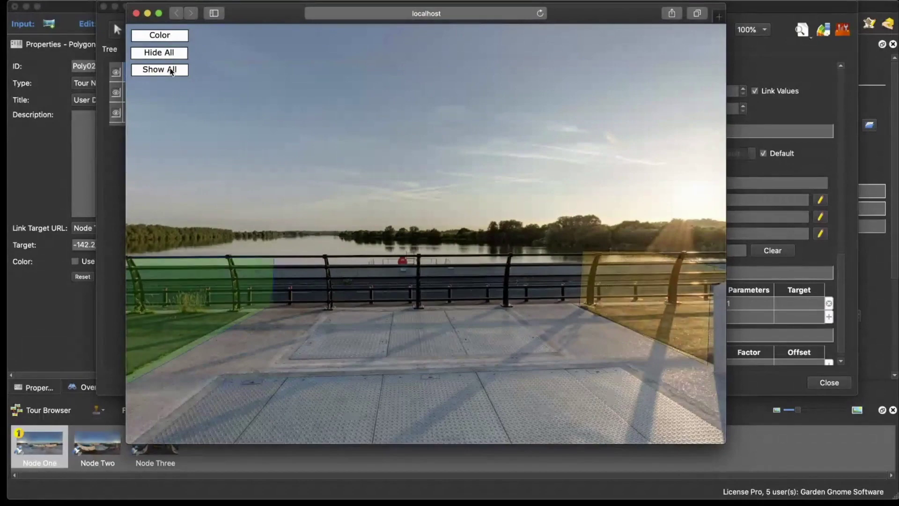
left_click(177, 35)
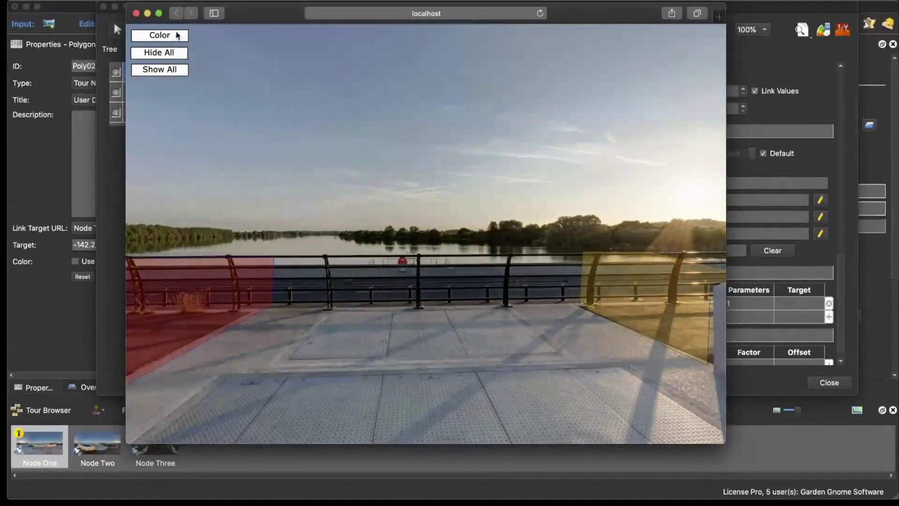
left_click(141, 17)
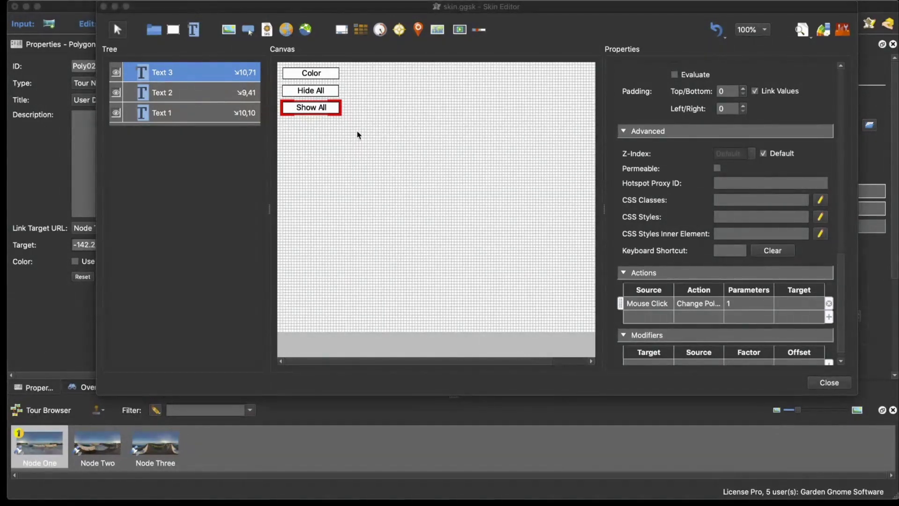
Step: Delete all three text elements from the skin and close the Skin Editor
left_click_drag(354, 129, 277, 58)
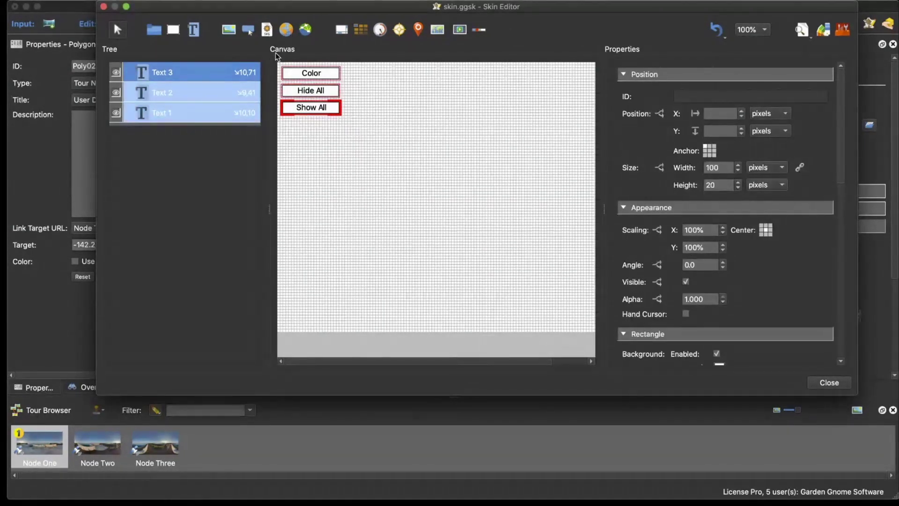
key("Delete")
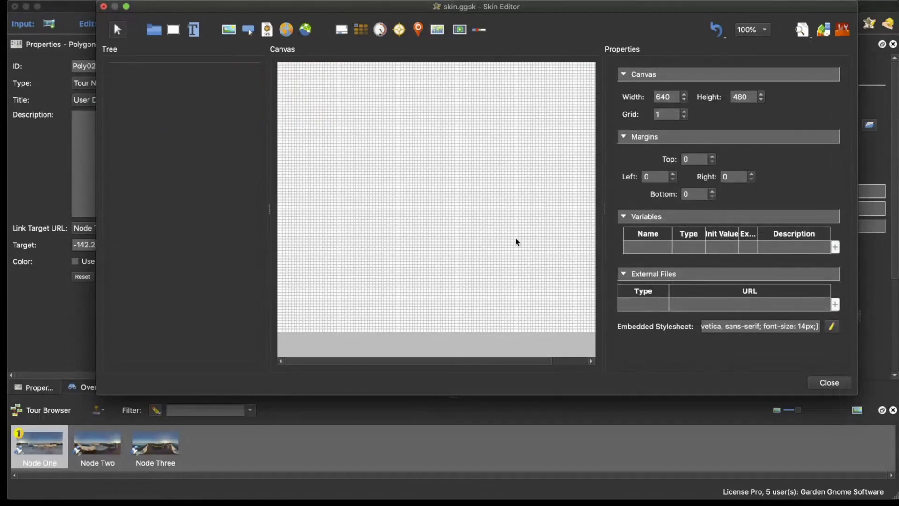
left_click(829, 382)
Step: Set Node One's default view to face the information boards on the wall by the water
left_click(532, 198)
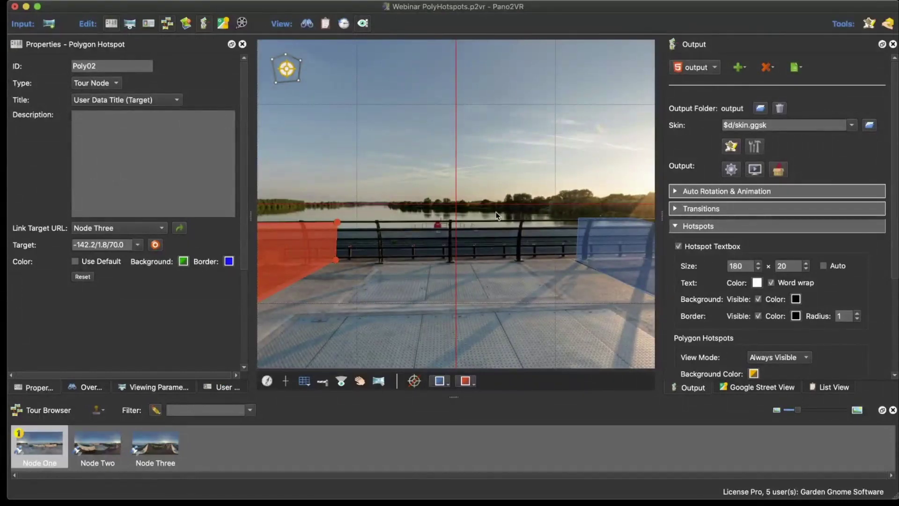
left_click_drag(496, 217, 494, 195)
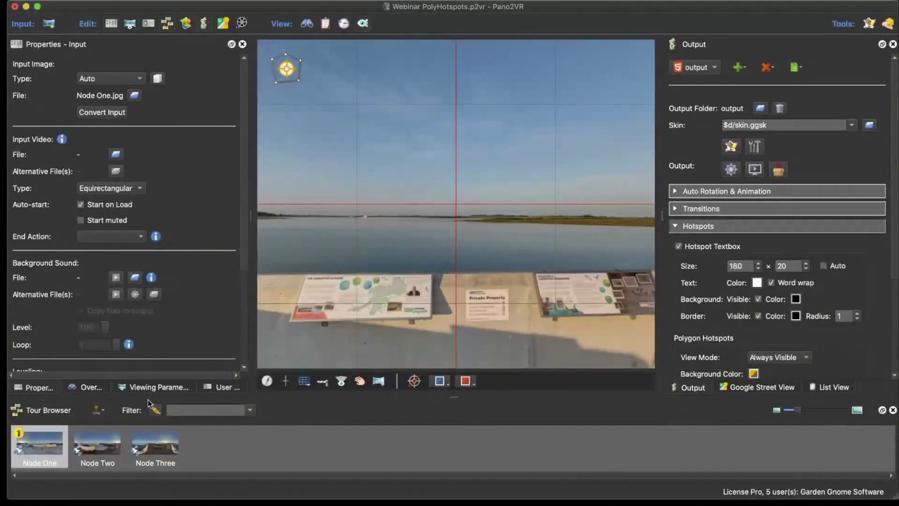
left_click(159, 388)
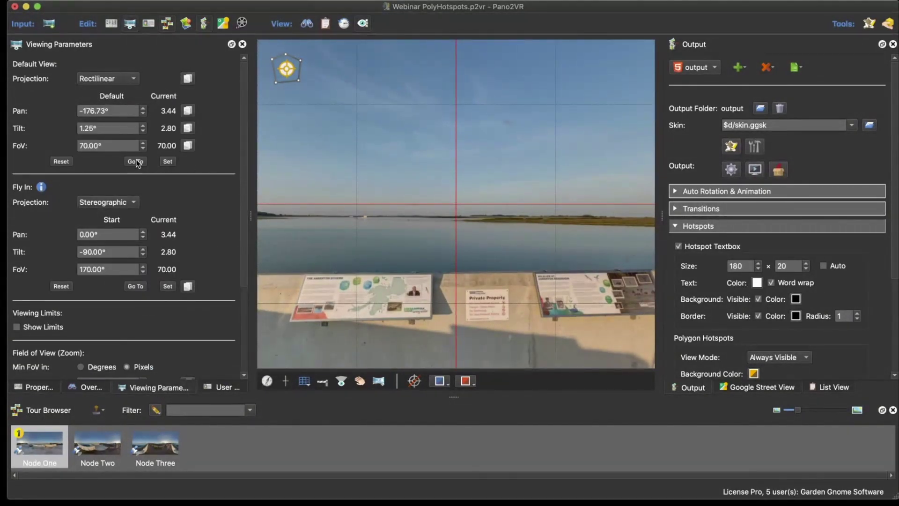
left_click(168, 162)
Step: Draw a four-point polygon hotspot around the information board left of the Private Property sign
left_click(38, 388)
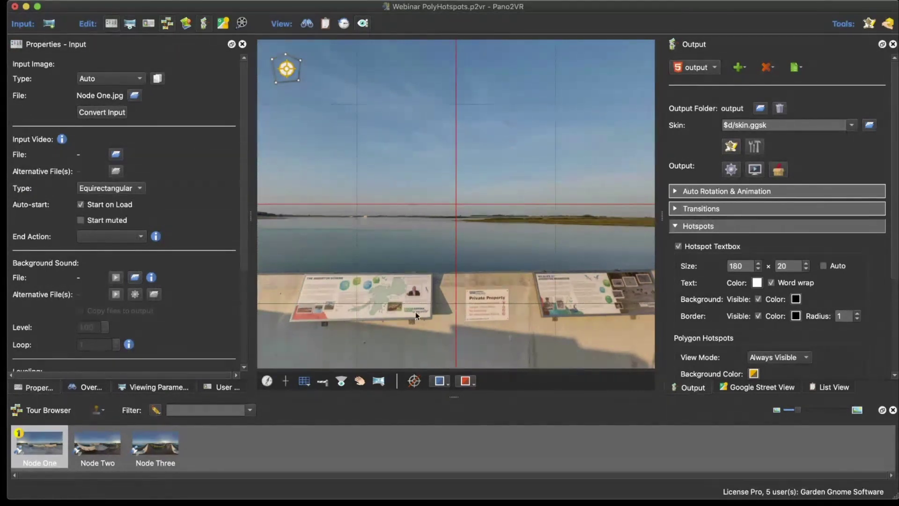
left_click(291, 320)
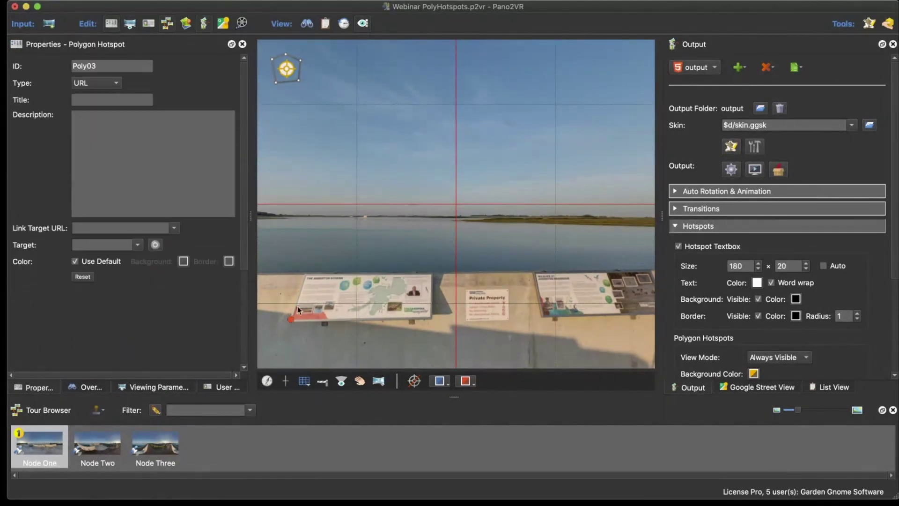
left_click(307, 275)
left_click(435, 274)
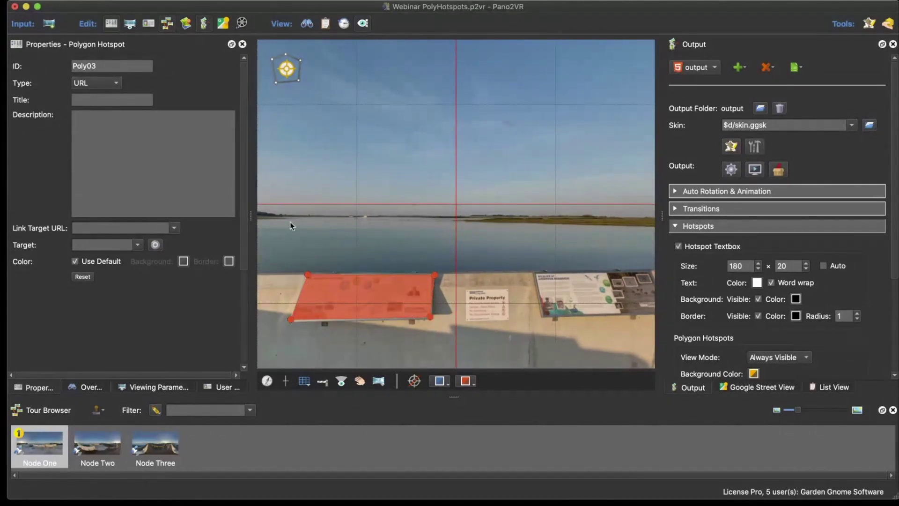
Step: Set the new polygon hotspot's ID to "rectangle" and deselect the hotspot
left_click_drag(101, 65, 36, 65)
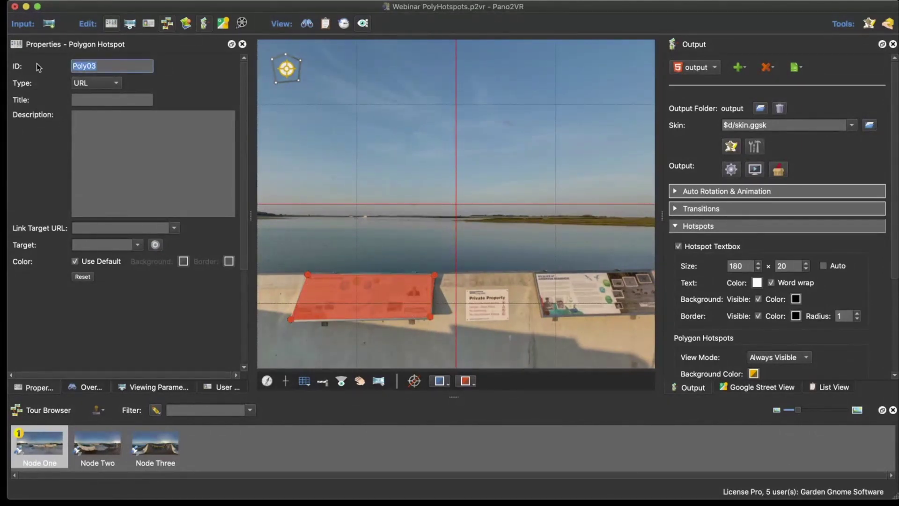
type("rectangle")
double_click(110, 66)
left_click(401, 189)
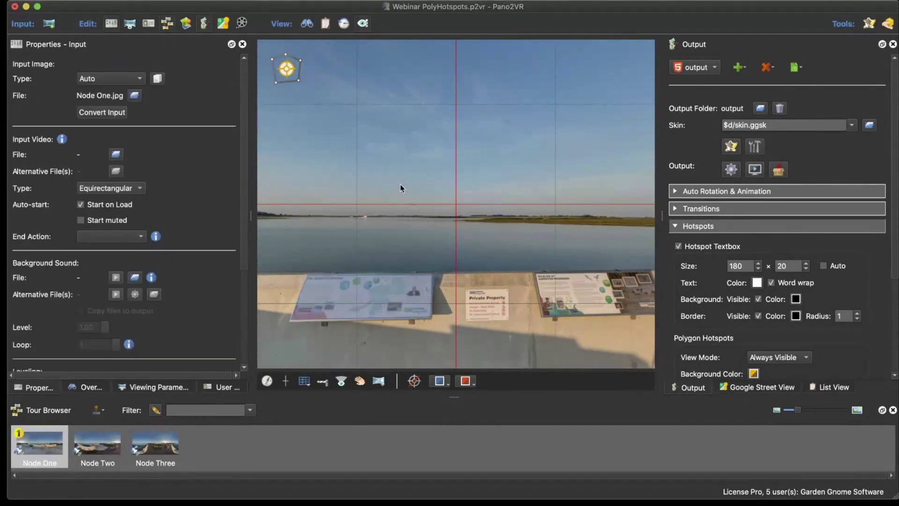
Step: Open the skin for editing and draw a rectangle element at about X 13, Y 18
left_click(731, 146)
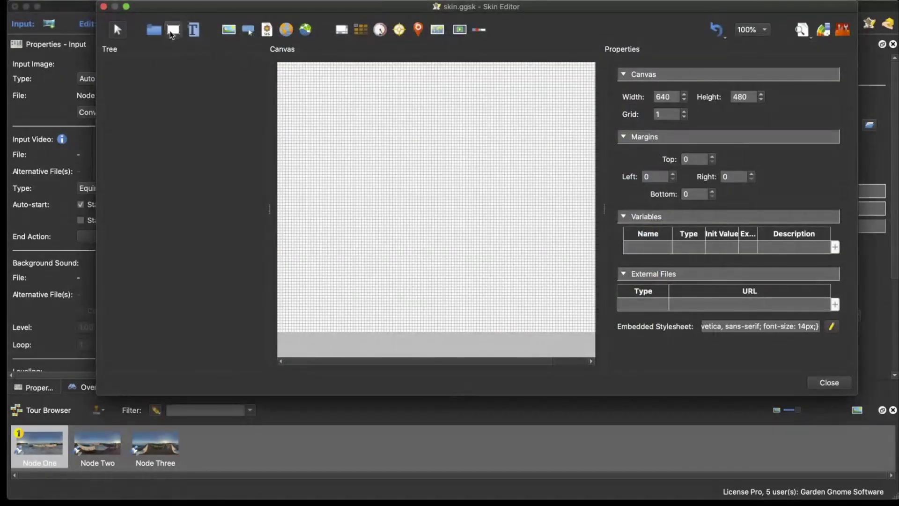
left_click_drag(283, 71, 341, 124)
Step: Give the rectangle a Mouse Click action with Angle, type Toggle Element Angle, angle 90°, transition time 1 s and target _self
scroll(746, 234, "down", 8)
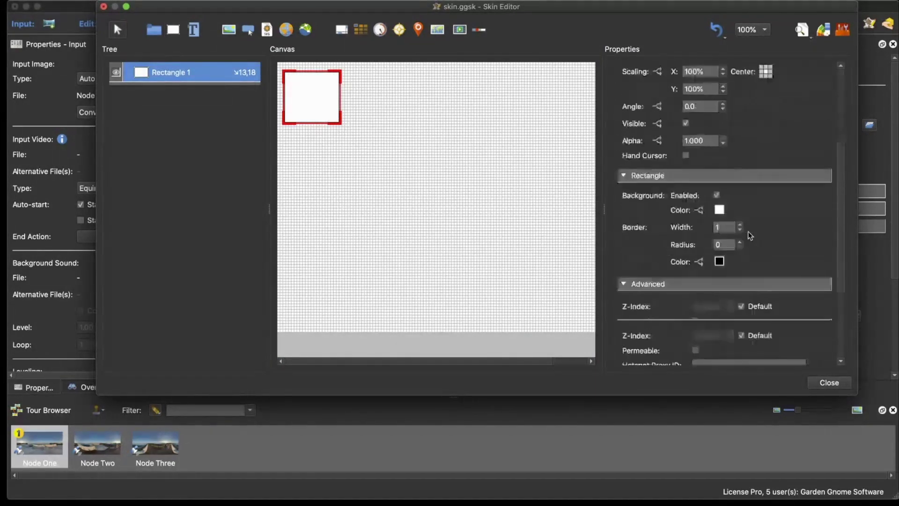
double_click(654, 304)
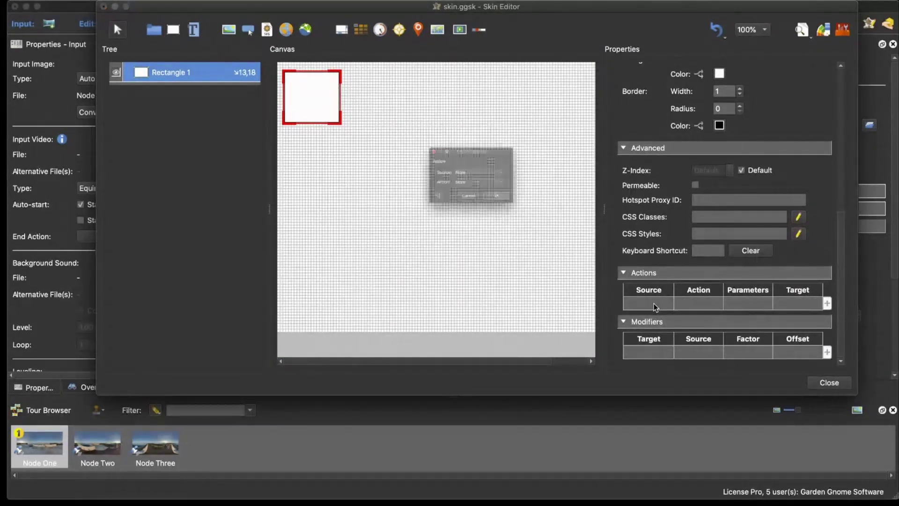
left_click(472, 171)
left_click(473, 184)
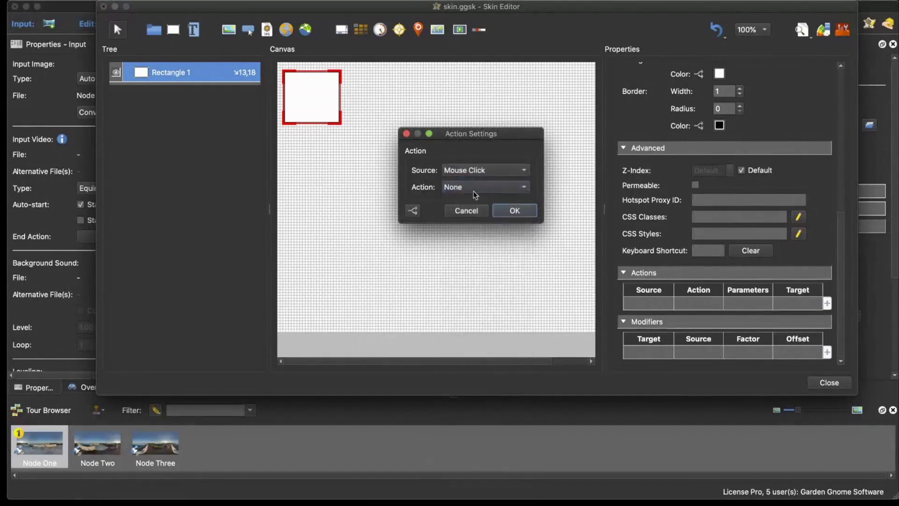
left_click(475, 187)
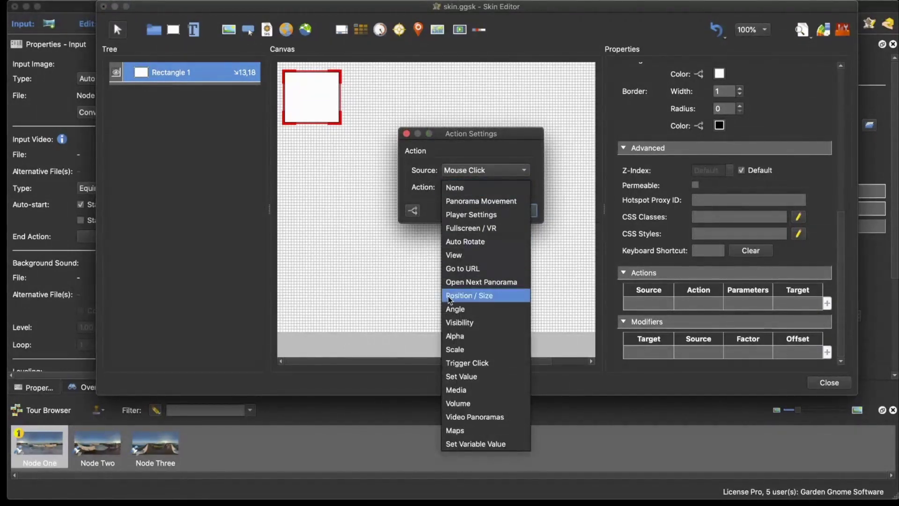
left_click(461, 310)
left_click_drag(467, 220, 427, 225)
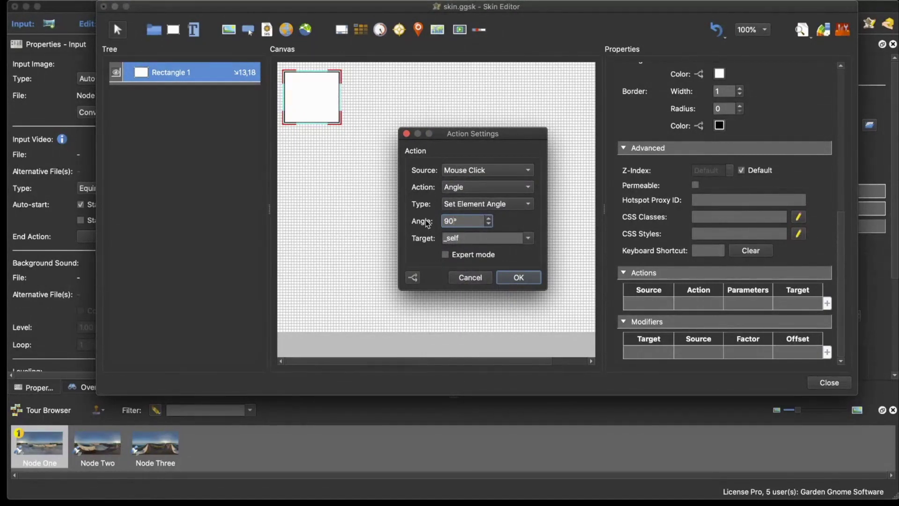
left_click(490, 205)
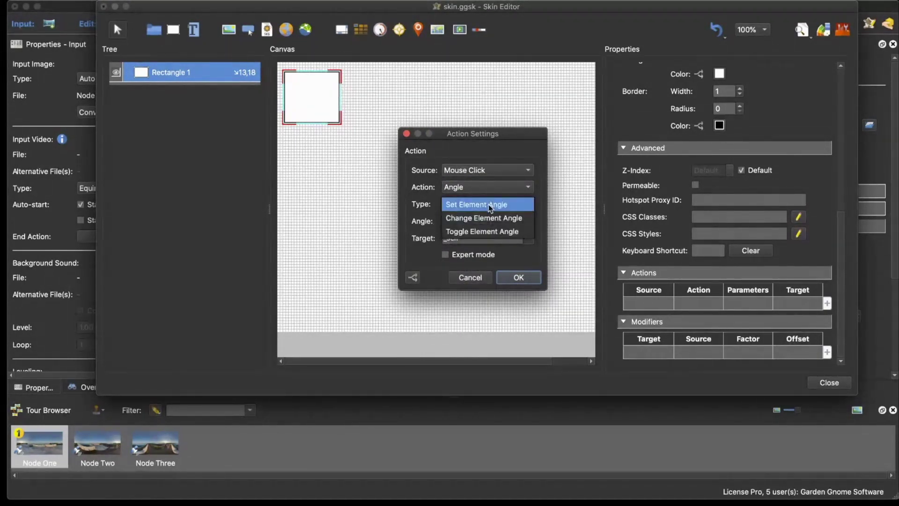
left_click(487, 231)
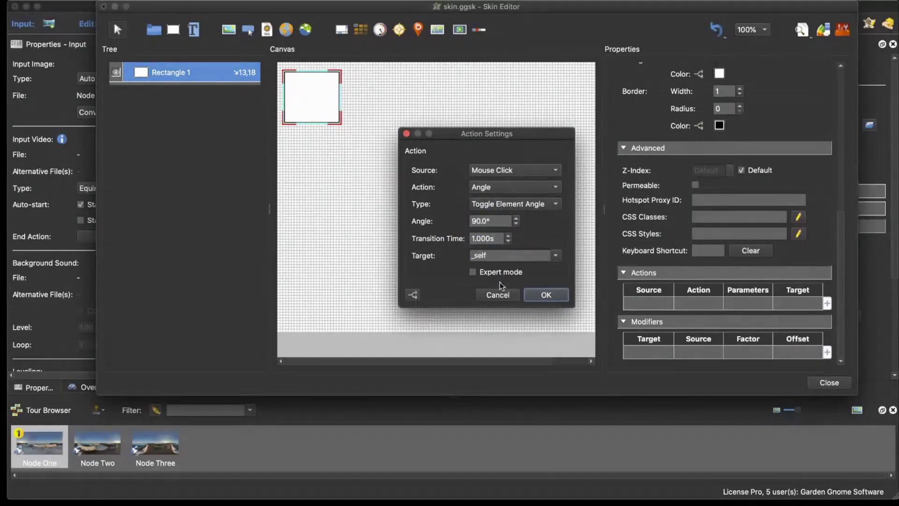
left_click(546, 294)
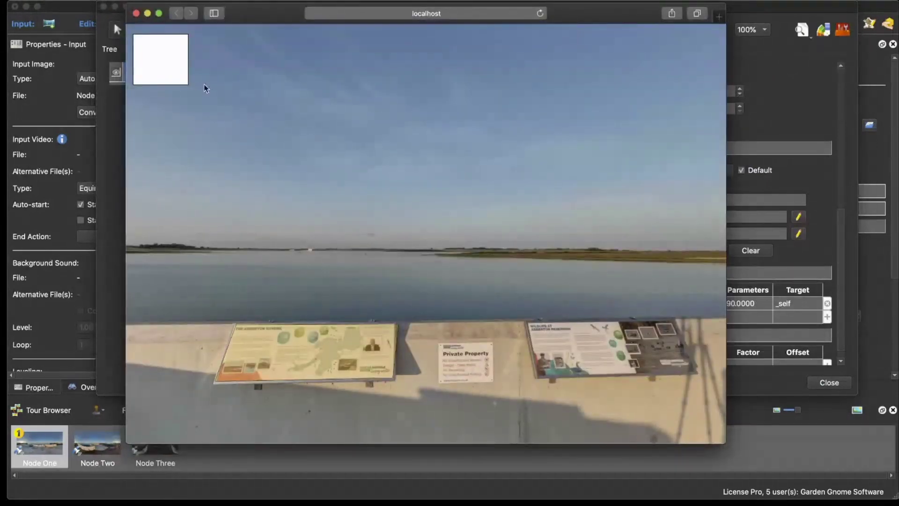
Step: Test the rectangle's rotation on click in the browser preview and close the preview
left_click(165, 58)
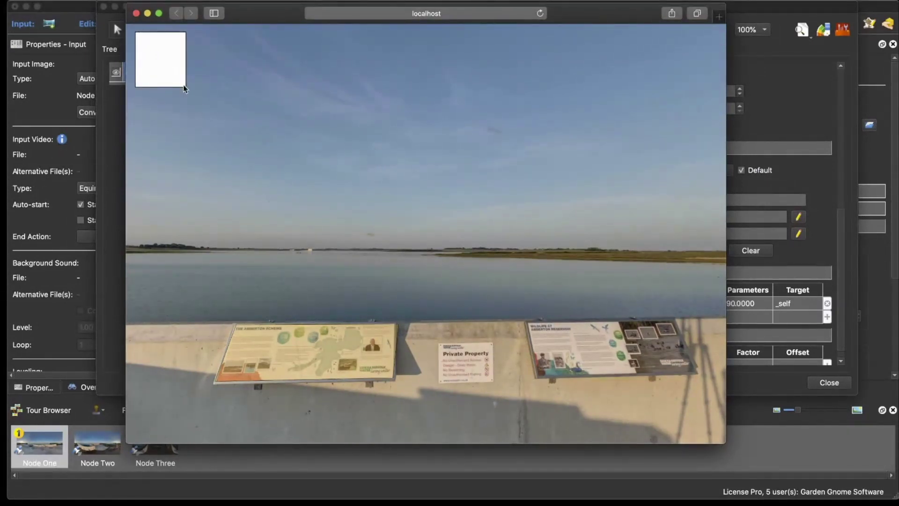
left_click(123, 10)
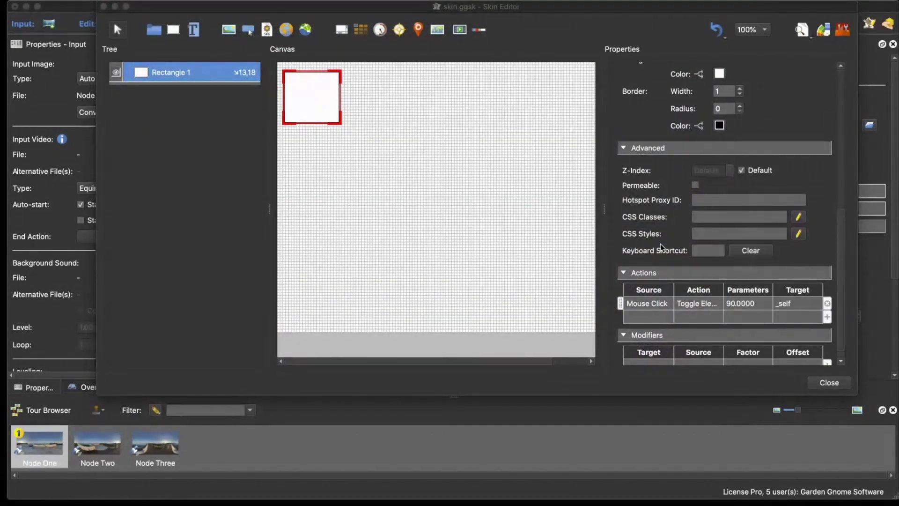
Step: Check the information board hotspot's ID and enter "rectangle" as the Hotspot Proxy ID of the skin's rectangle element
left_click_drag(249, 2, 360, 69)
left_click(360, 69)
left_click(386, 294)
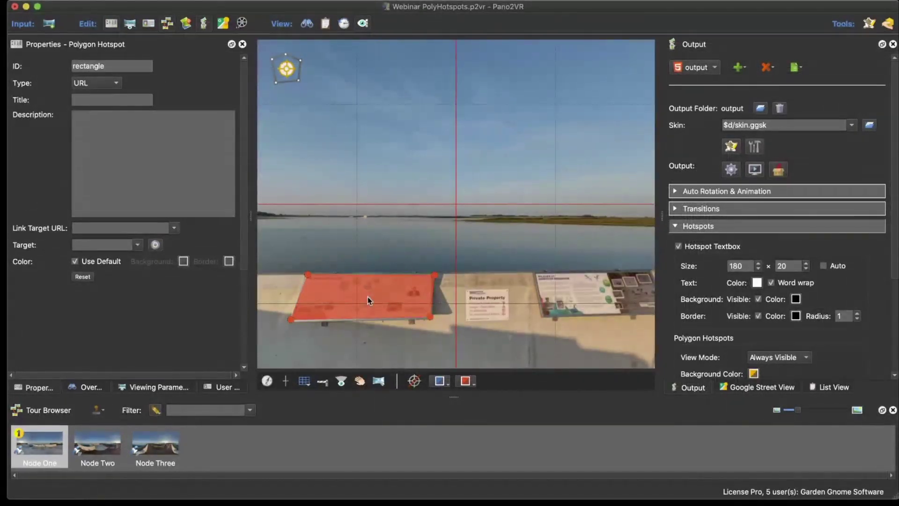
double_click(75, 66)
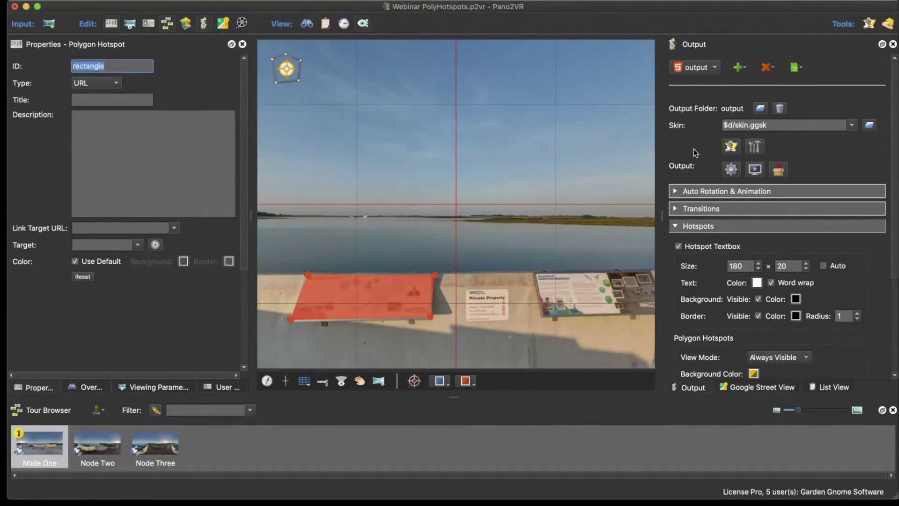
left_click(731, 146)
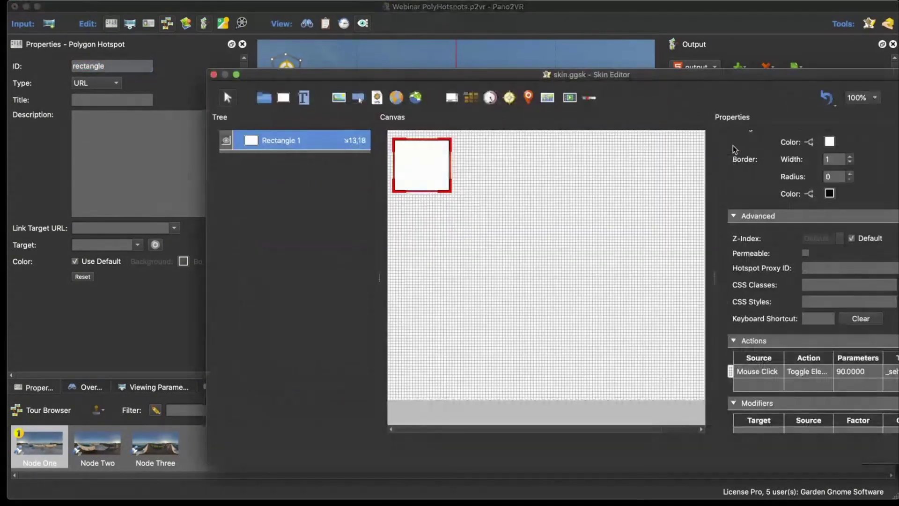
left_click_drag(494, 87, 327, 26)
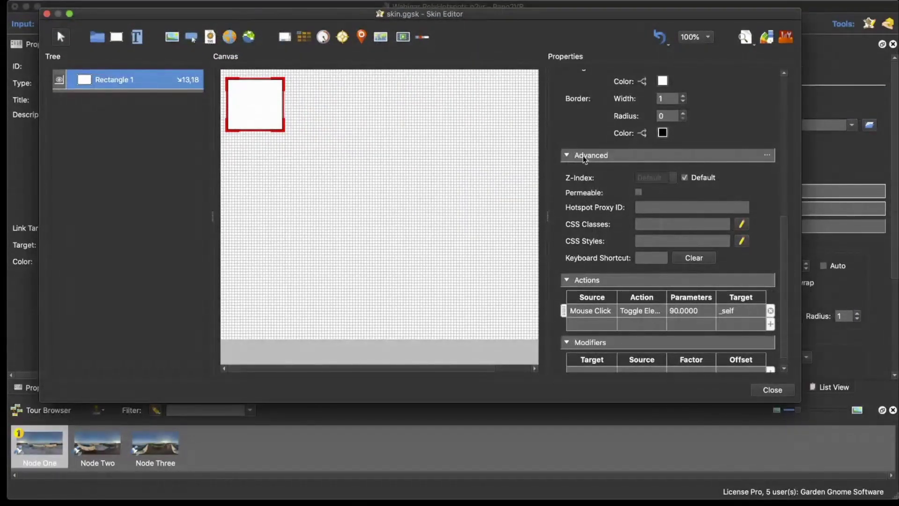
scroll(584, 168, "up", 3)
scroll(584, 168, "down", 3)
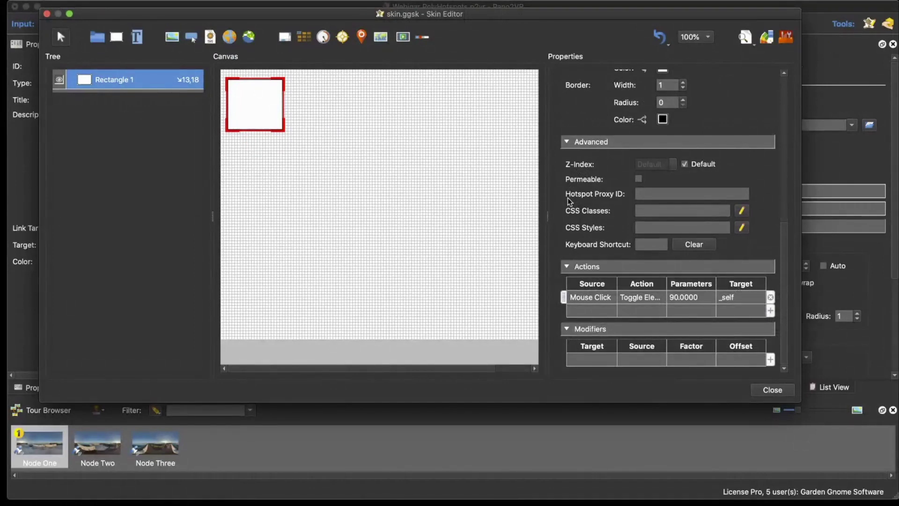
left_click(653, 192)
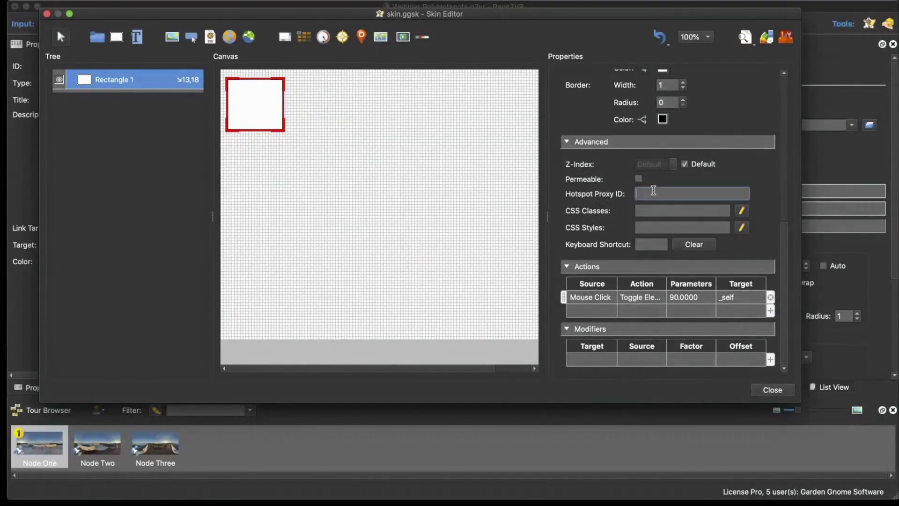
type("rectangle")
Step: Check the hotspot's ID and the source options of the rectangle's Toggle Element Angle action without changing the action
left_click_drag(502, 21, 654, 47)
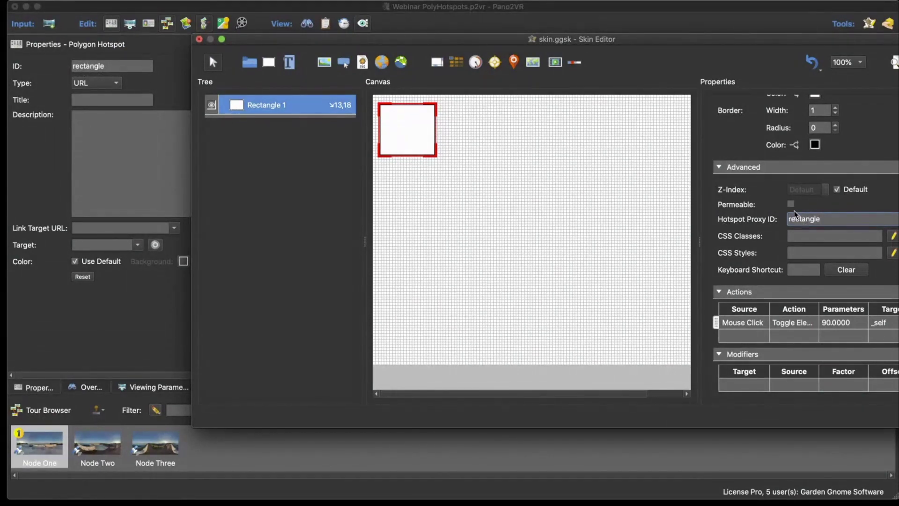
left_click_drag(453, 40, 427, 34)
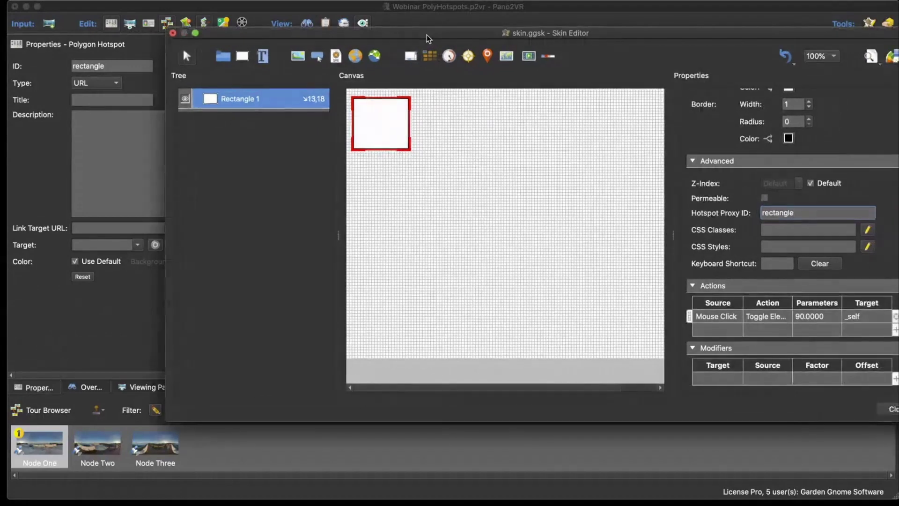
double_click(729, 318)
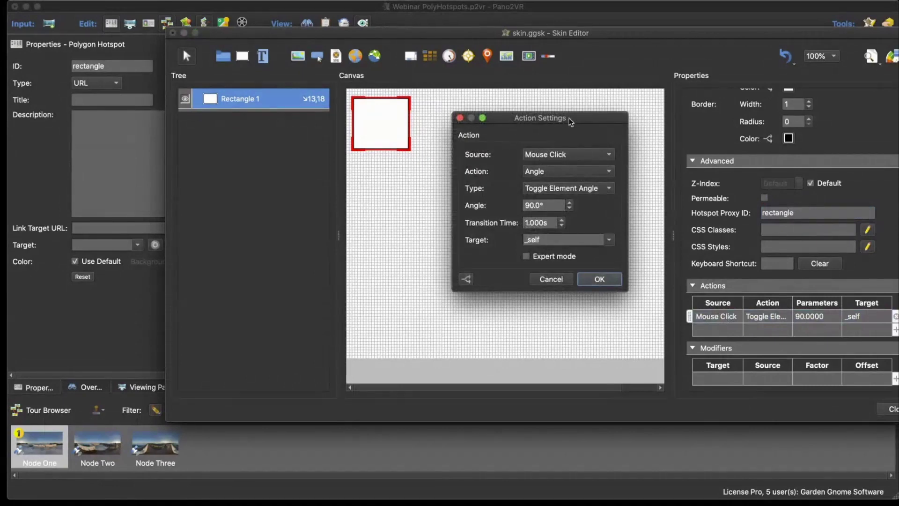
left_click_drag(571, 122, 528, 104)
left_click(526, 137)
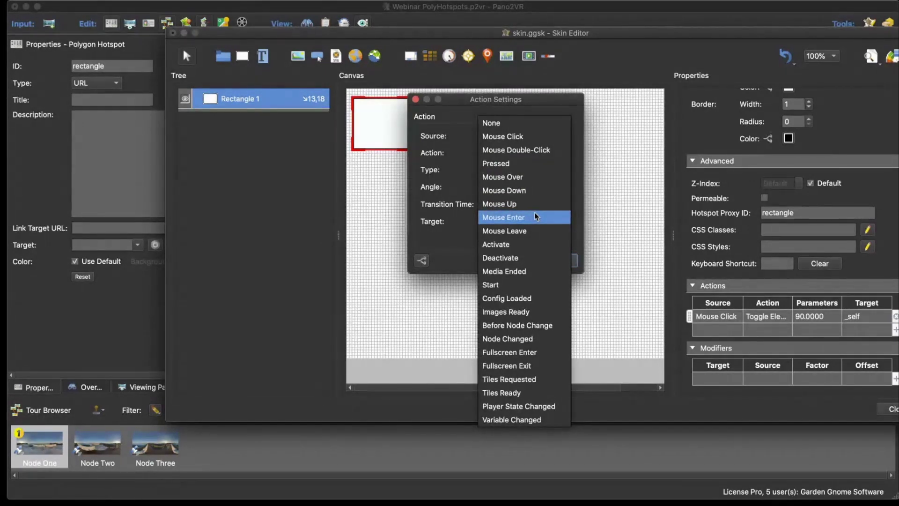
left_click(628, 223)
left_click(561, 258)
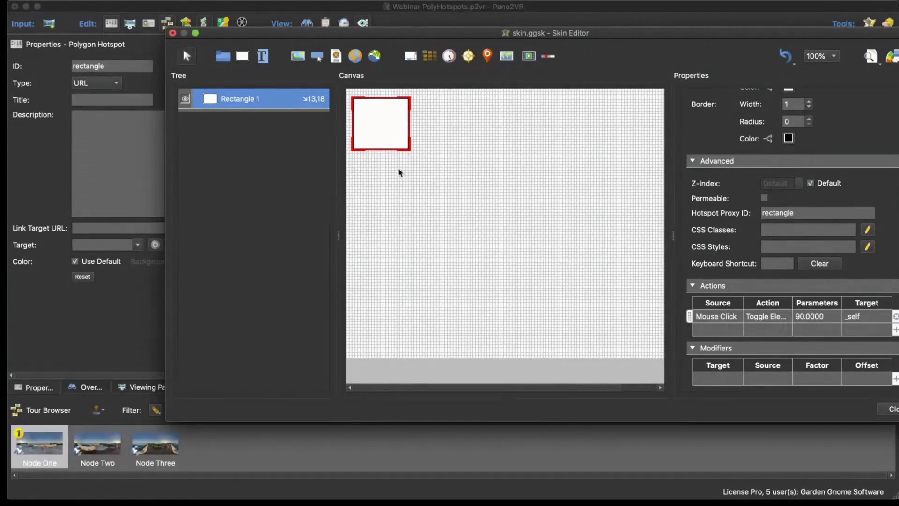
Step: Save the skin, regenerate the output by overwriting pano.xml, check the rectangle in the browser preview, and close the preview
left_click(887, 410)
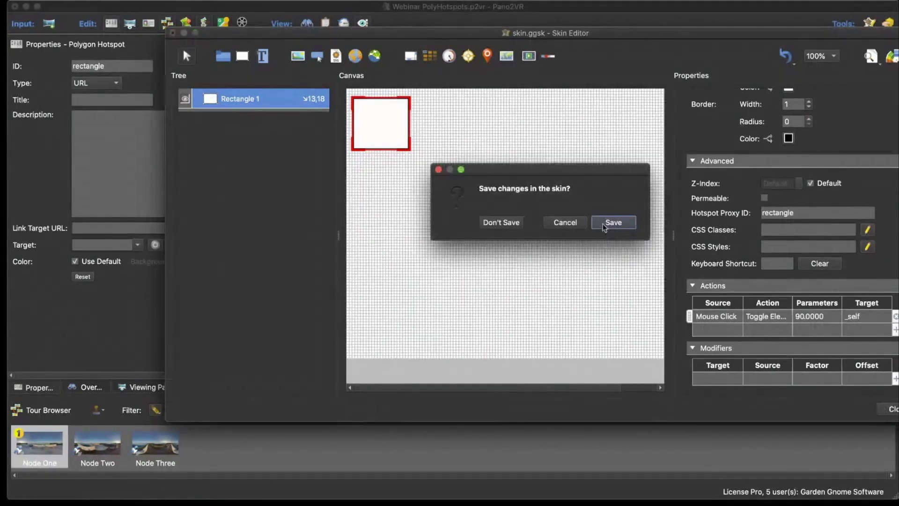
left_click(605, 228)
key("super+g")
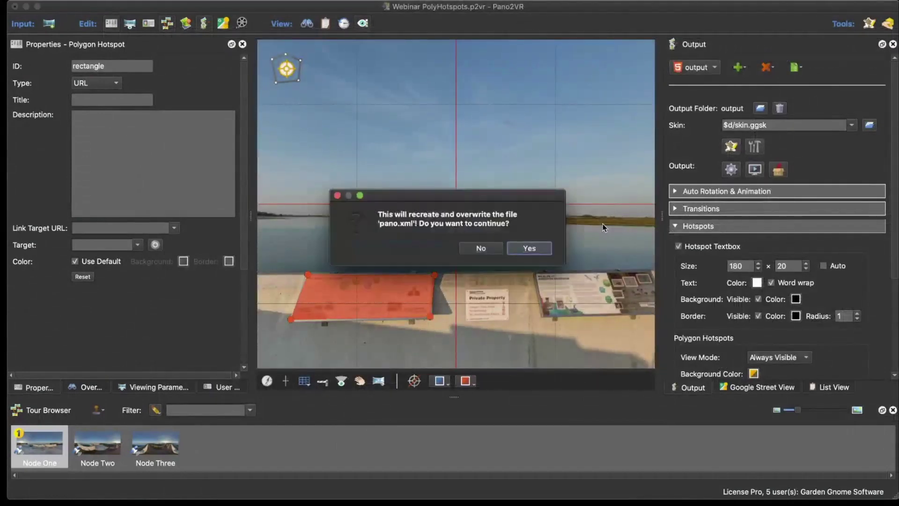
key("Return")
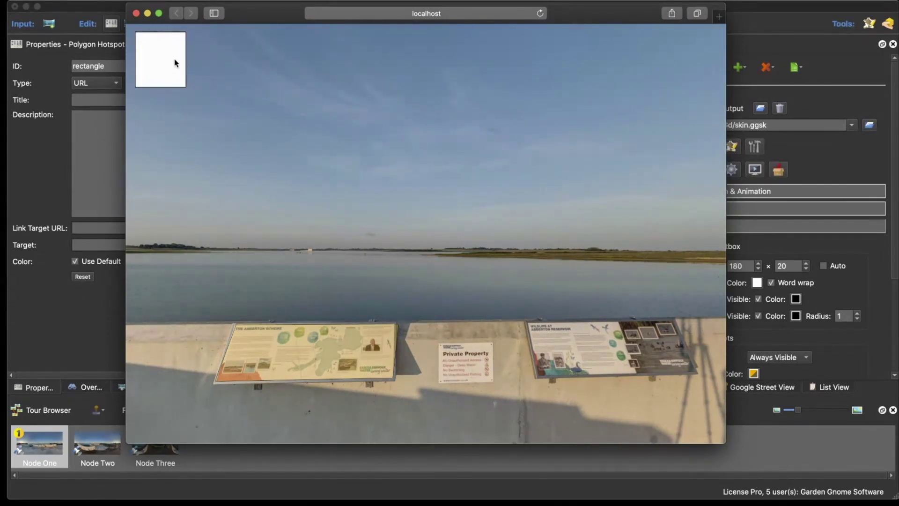
left_click(136, 14)
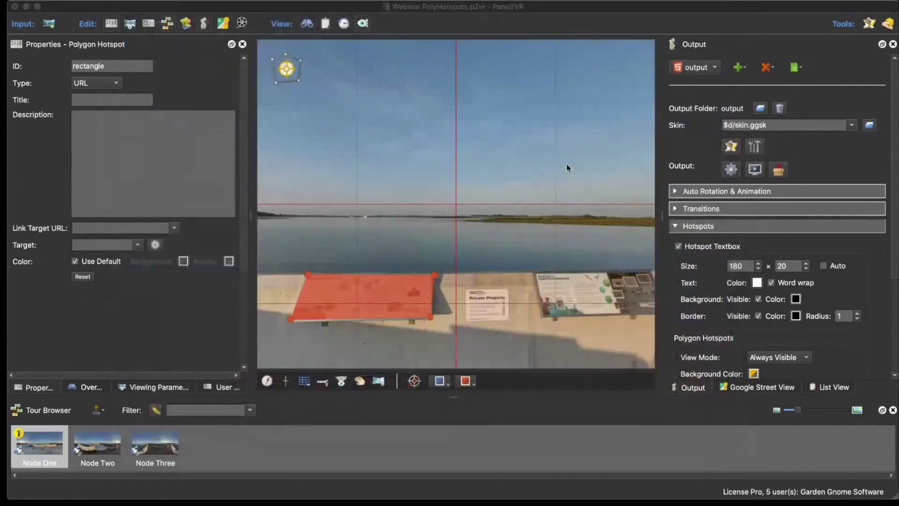
Step: Reopen the skin and enable Permeable for the rectangle element in its advanced properties
left_click(731, 147)
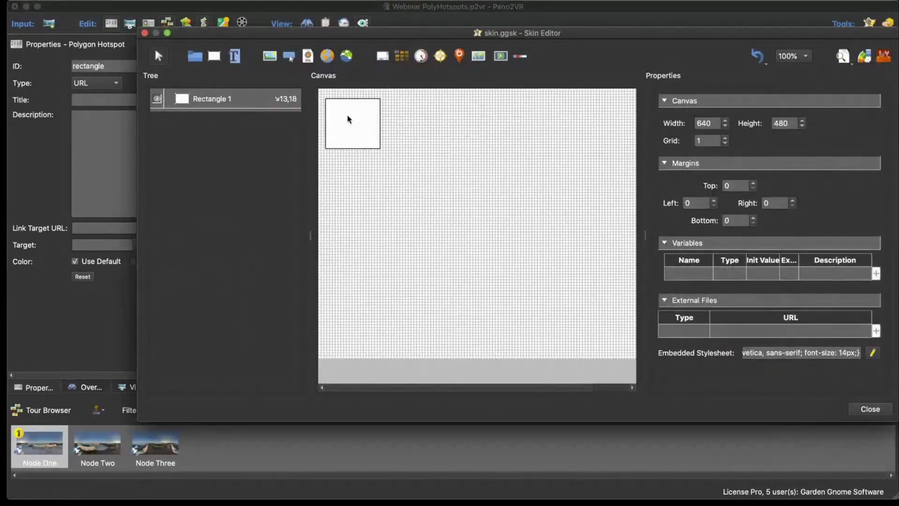
left_click(349, 118)
scroll(793, 274, "down", 10)
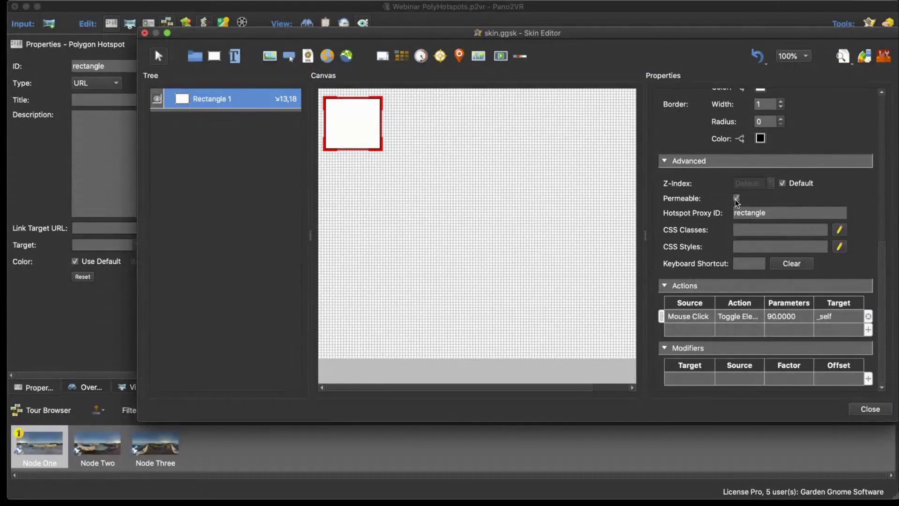
left_click(871, 408)
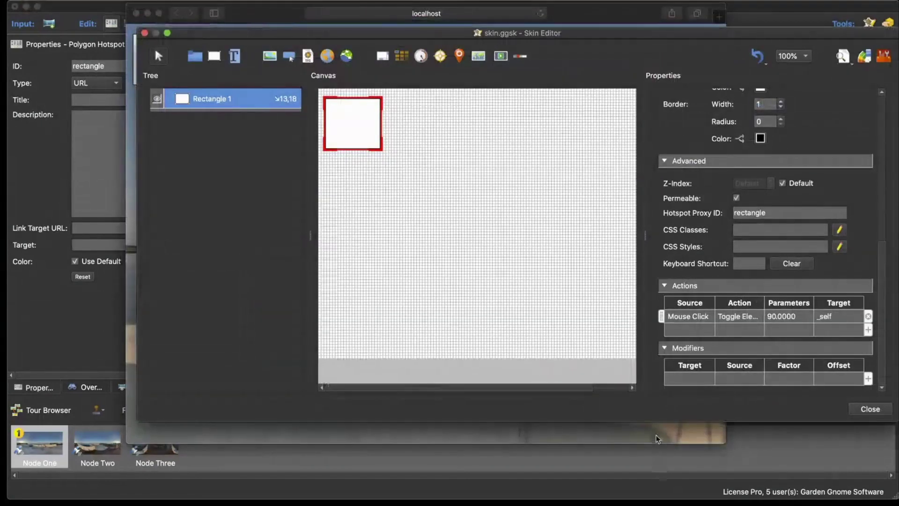
Step: Test in the browser preview how the information board hotspot rotates the permeable rectangle, and close the preview
left_click(658, 439)
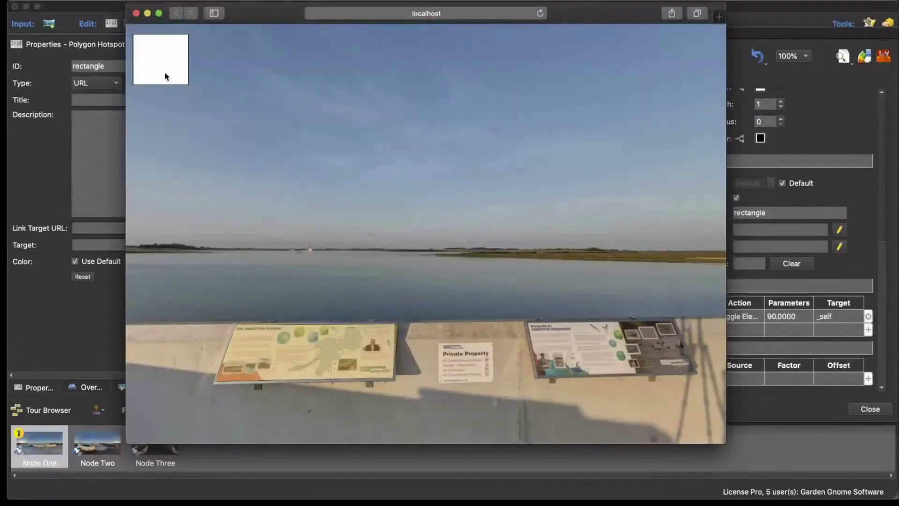
left_click(329, 350)
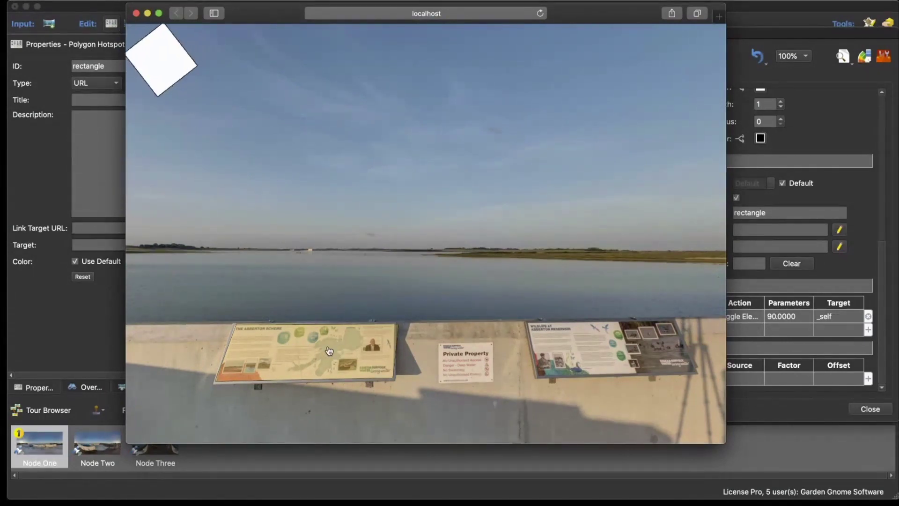
left_click(329, 350)
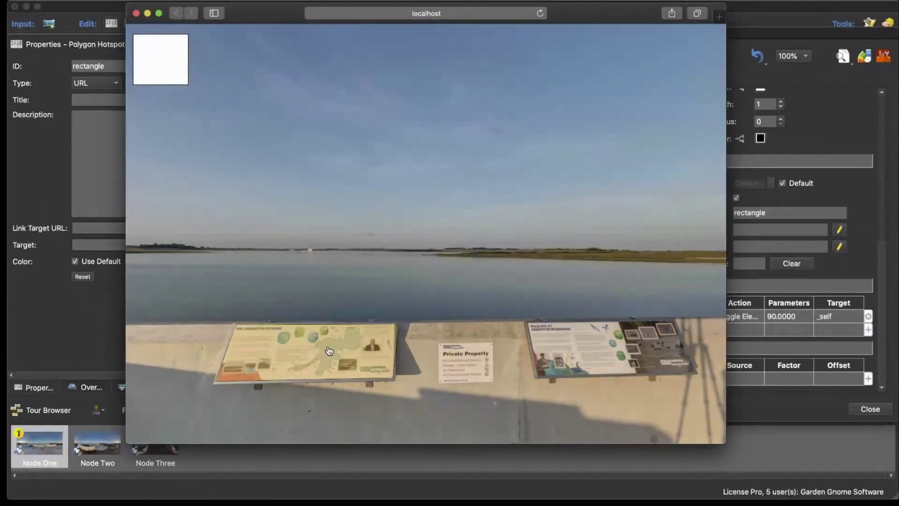
left_click(329, 349)
left_click(136, 13)
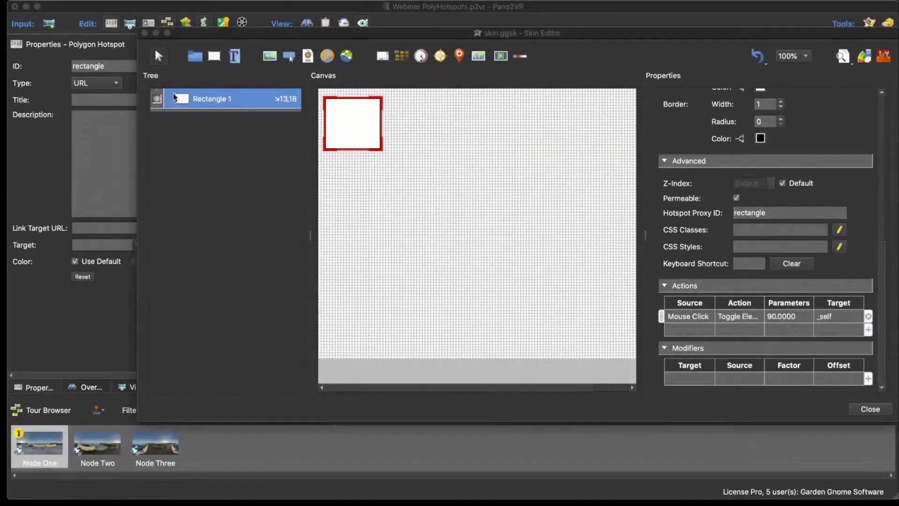
Step: Delete the rectangle from the skin, save and close the skin, and remove the polygon hotspot on the information board
left_click(228, 98)
key("Delete")
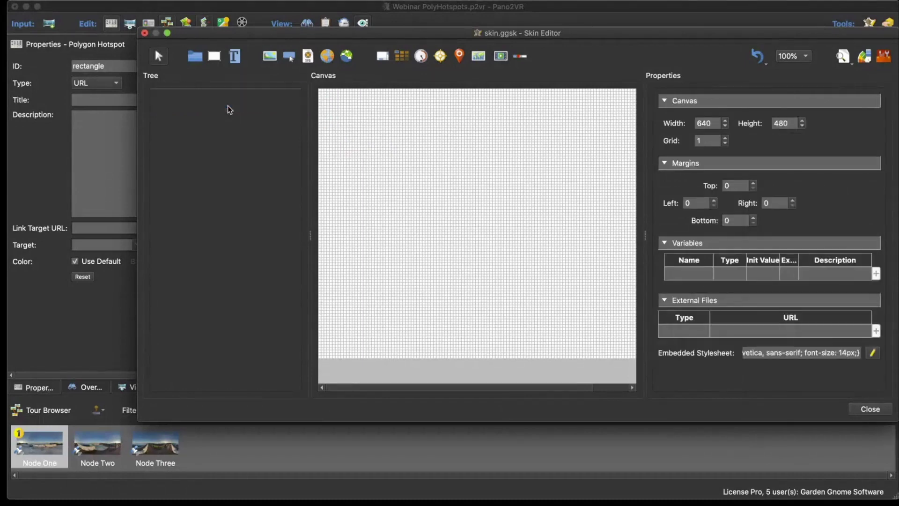
left_click(146, 34)
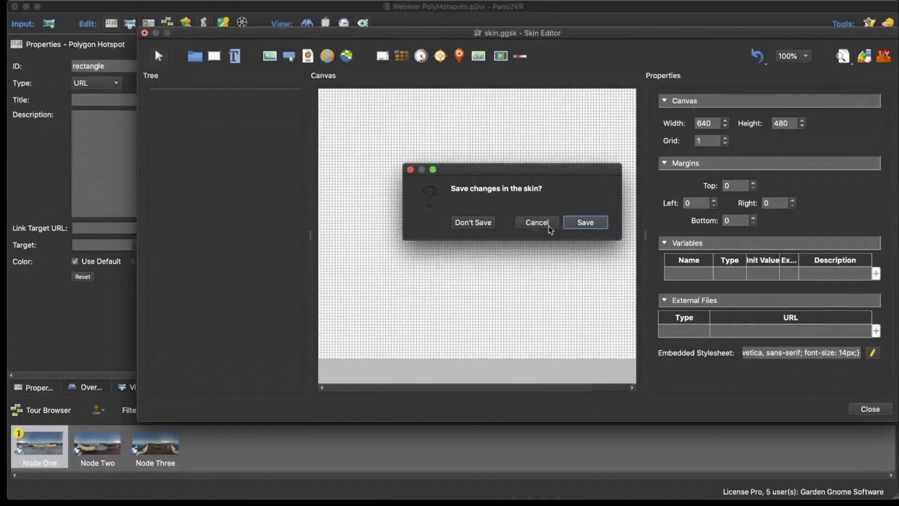
left_click(552, 230)
left_click(368, 283)
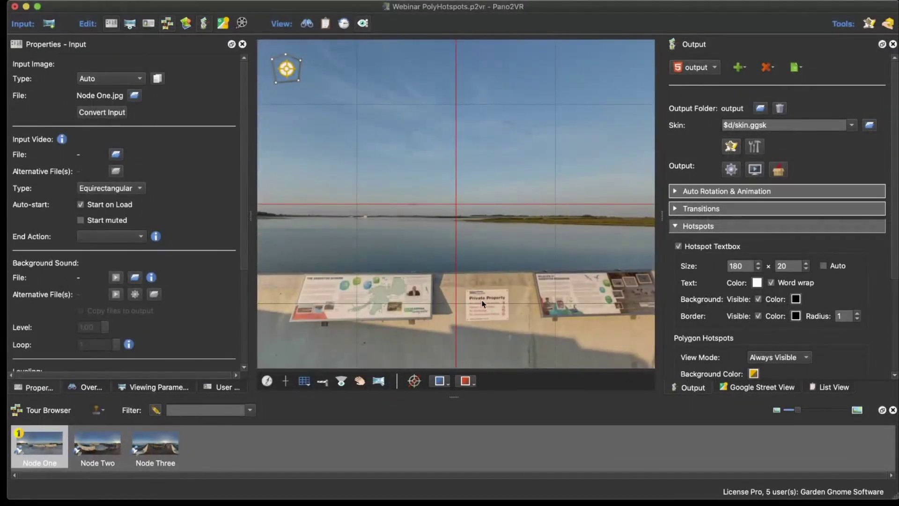
Step: Draw a four-corner polygon hotspot around the Private Property sign and set its ID to "info"
left_click(467, 291)
left_click(507, 289)
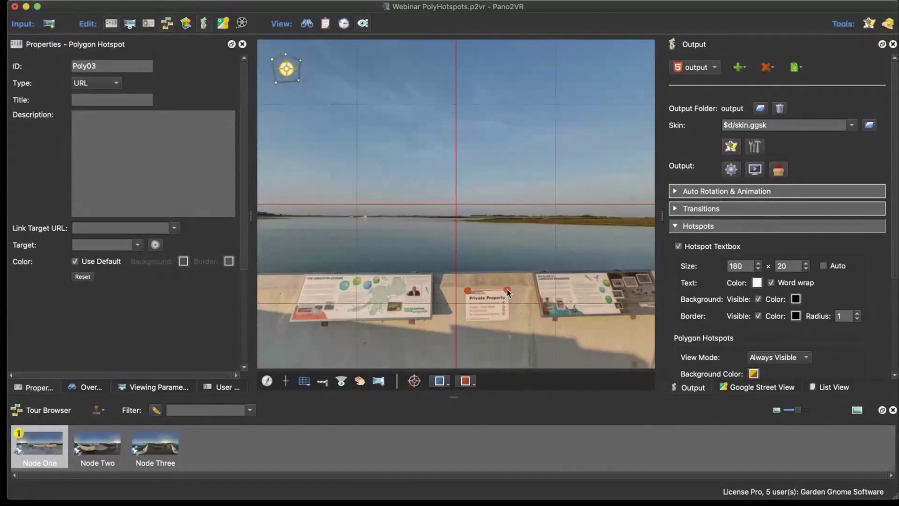
left_click(507, 319)
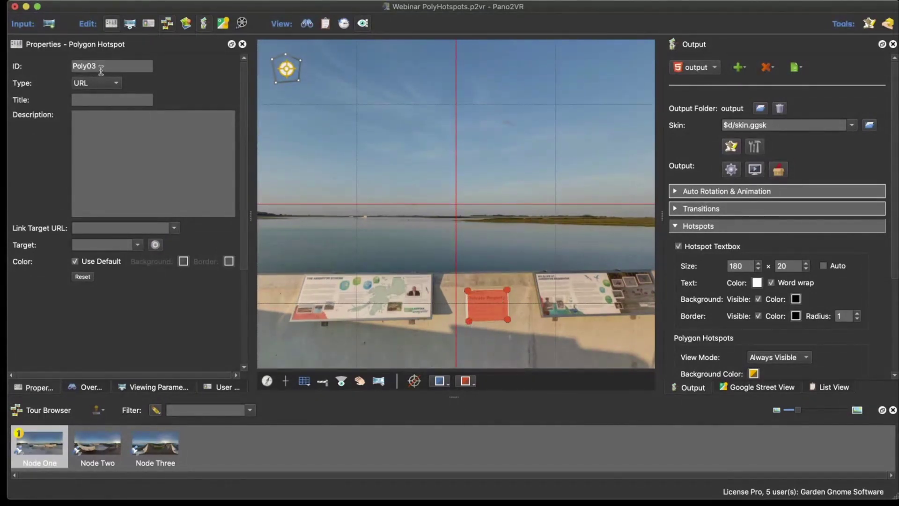
left_click_drag(101, 68, 58, 66)
type("info")
left_click(484, 302)
Step: Open the skin for editing and add the built-in Information Popup Silhouette component to it
left_click(731, 147)
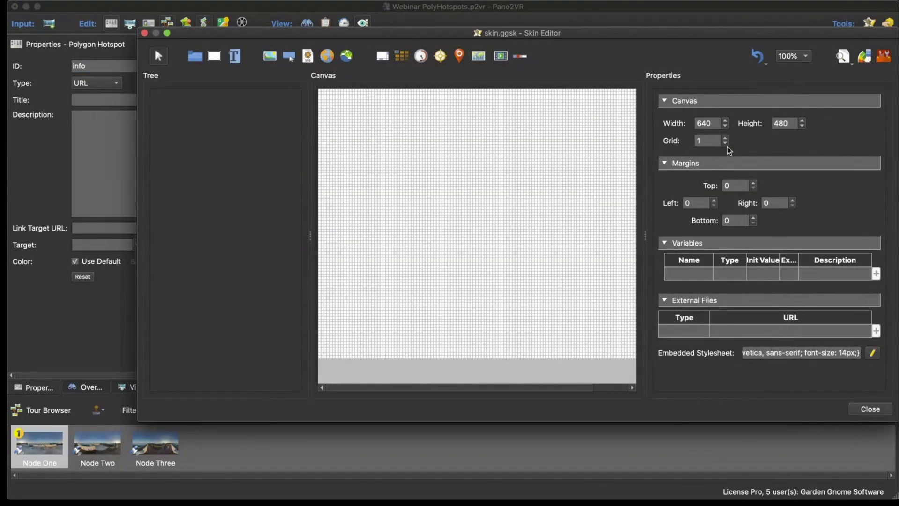
left_click(884, 56)
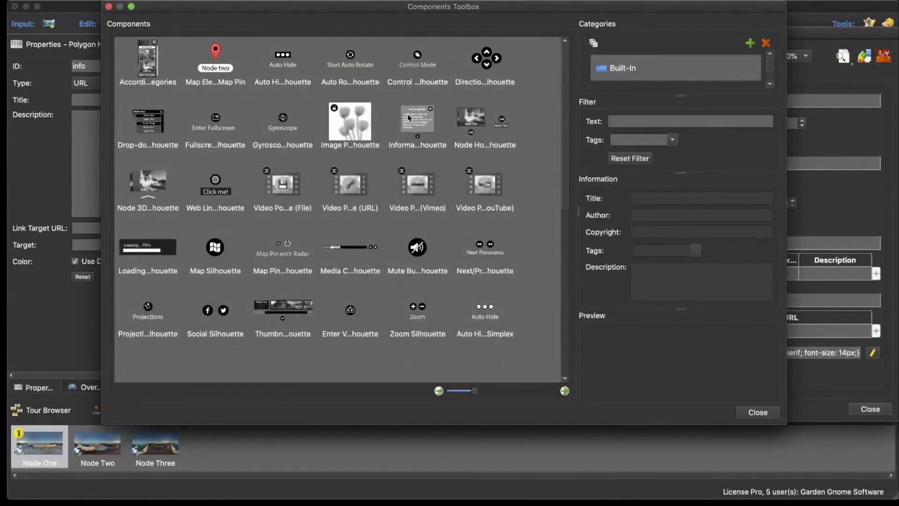
left_click(417, 120)
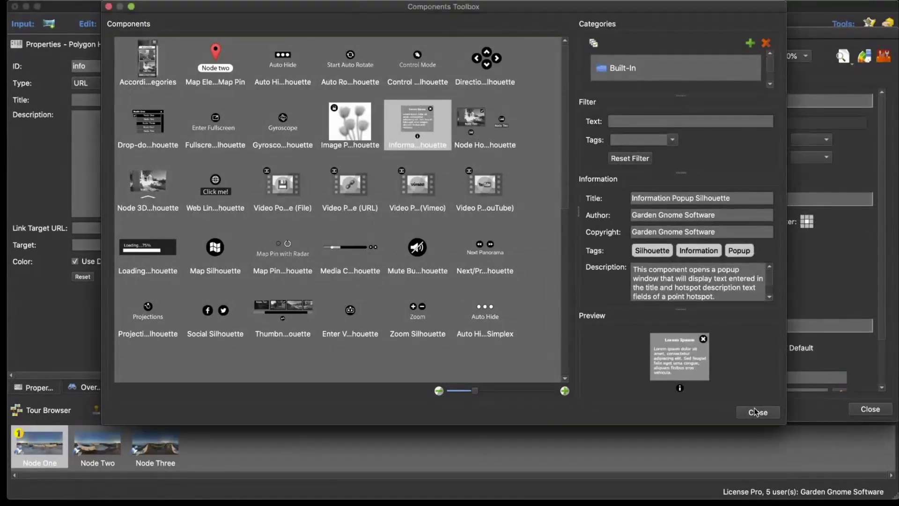
left_click(755, 412)
Step: Inspect the ht_info hotspot template's elements and copy all three of its Mouse Click actions
left_click(225, 141)
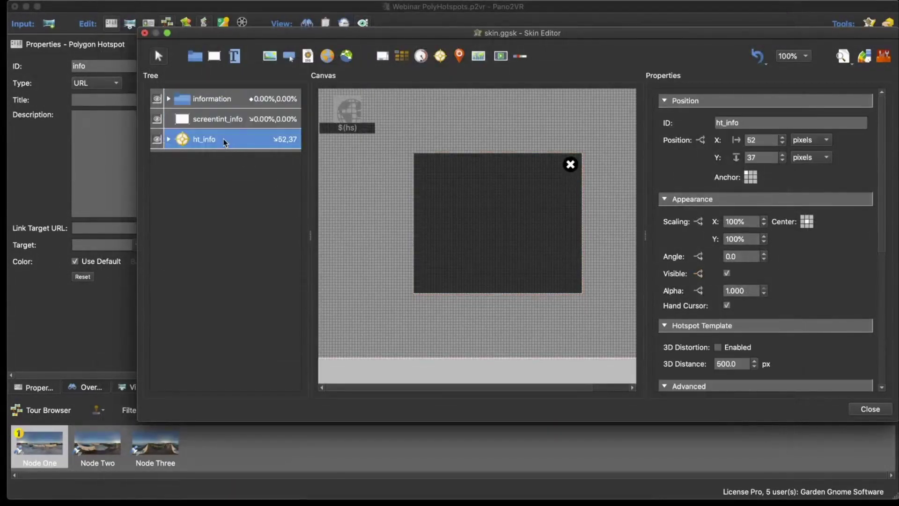
left_click(169, 139)
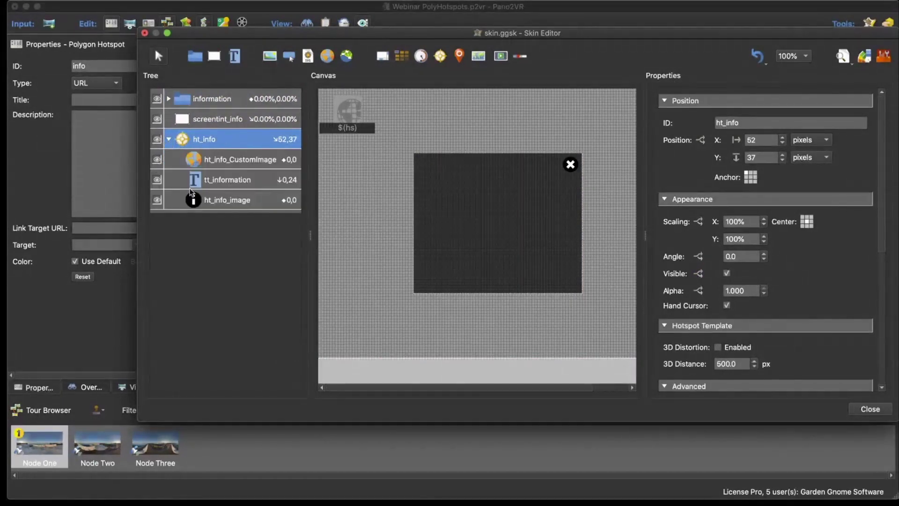
left_click(168, 140)
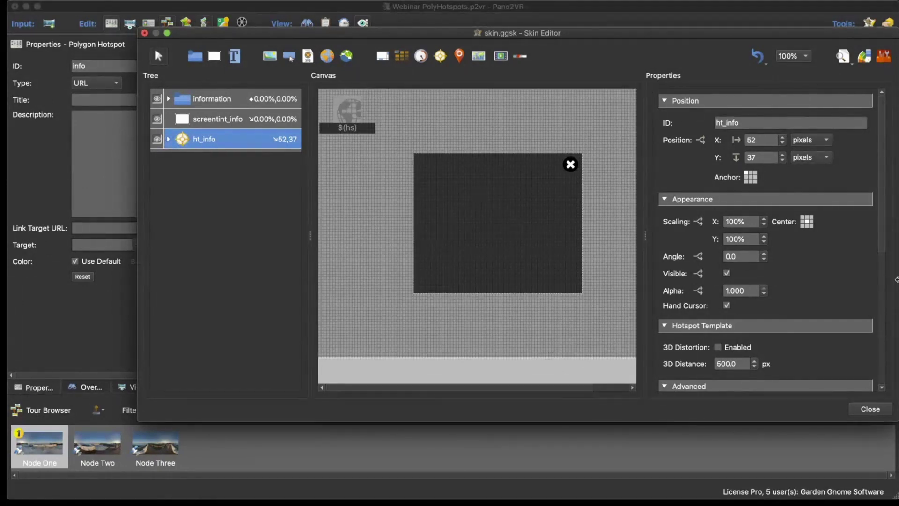
scroll(839, 283, "down", 10)
left_click(695, 288)
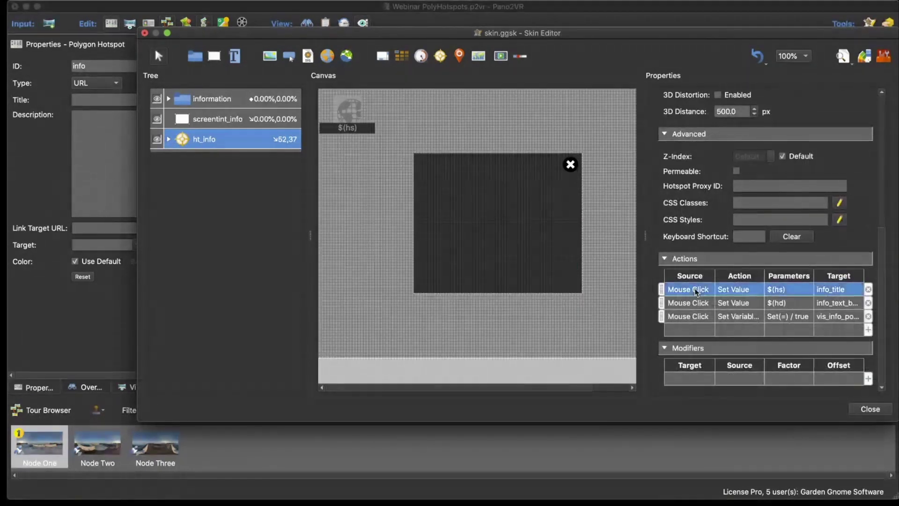
left_click(693, 316, "shift")
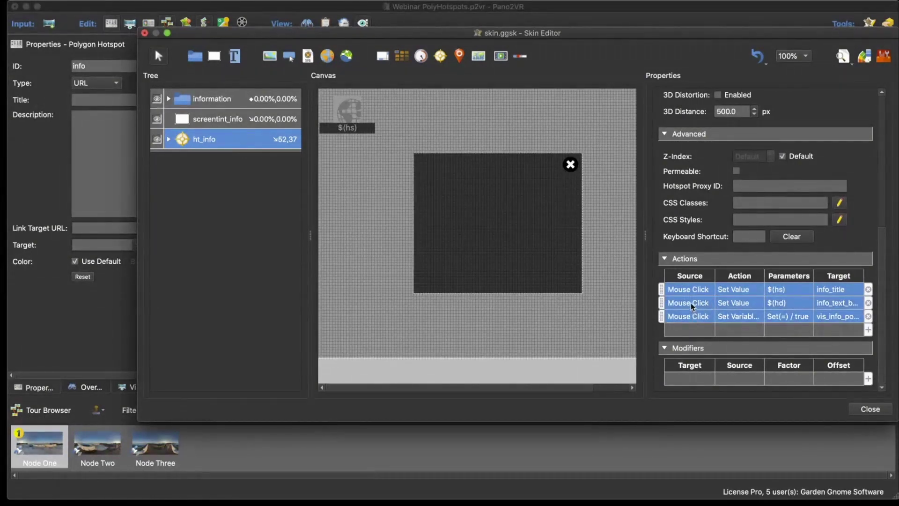
right_click(690, 302)
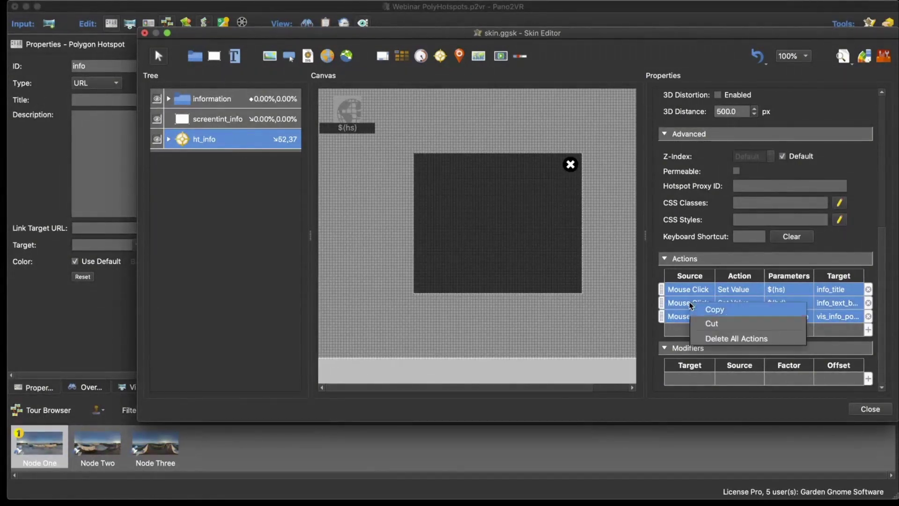
left_click(712, 310)
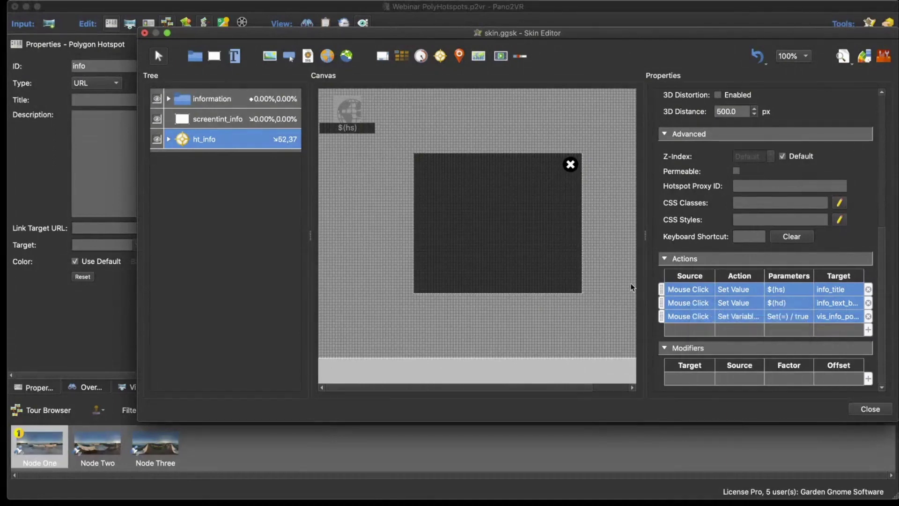
Step: Delete the ht_info hotspot template and hide the information container and screentint_info on the canvas
left_click(202, 141)
key("Delete")
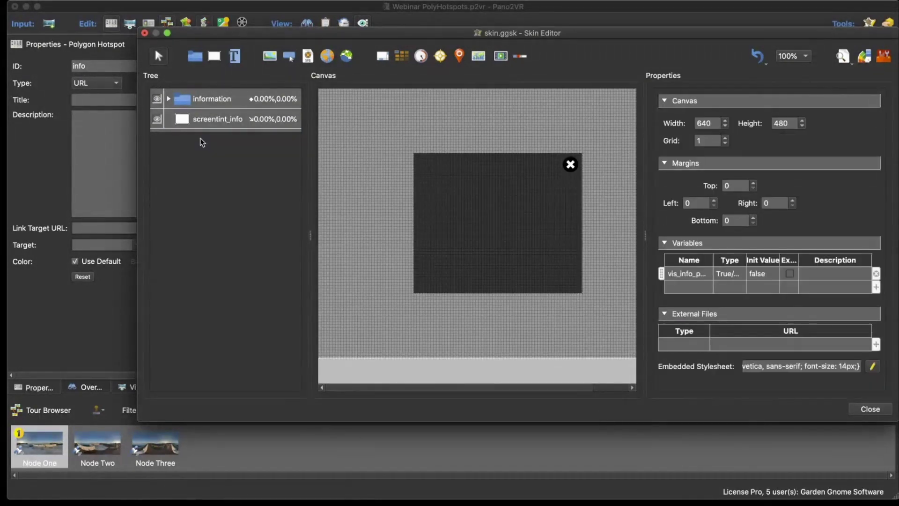
left_click(157, 119)
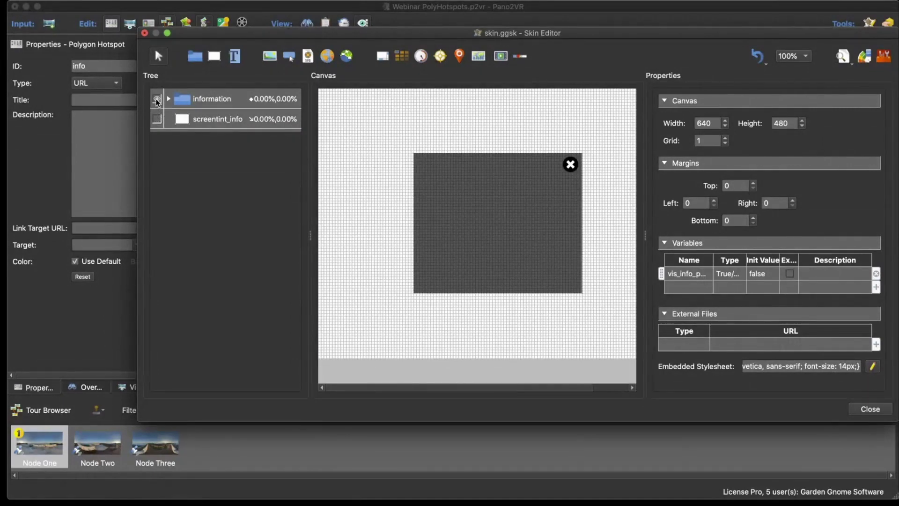
left_click(157, 98)
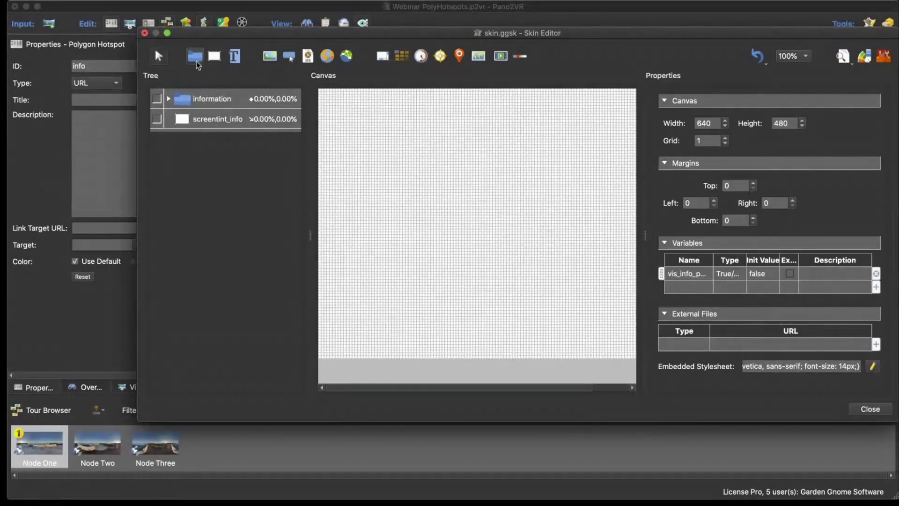
Step: Add a container element to the skin canvas at about X 27, Y 49
left_click(196, 56)
left_click(334, 120)
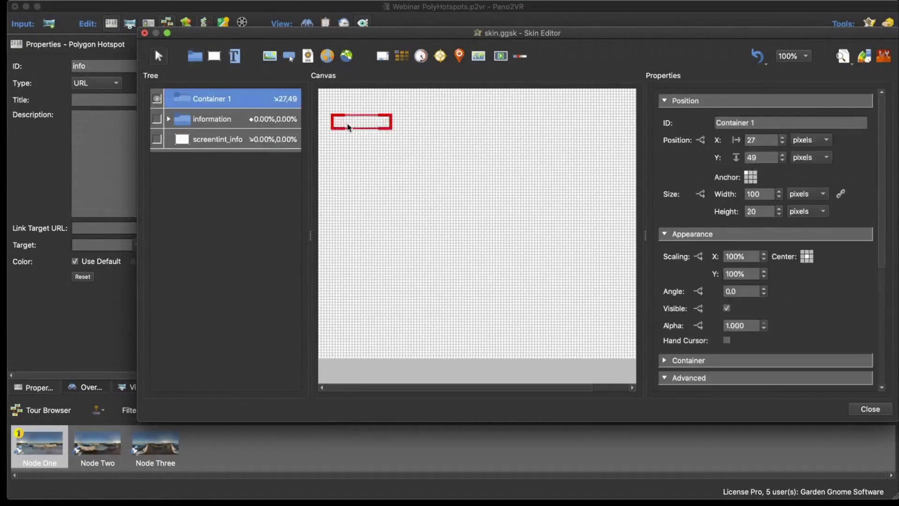
Step: Move the container to X 12, Y 11 and paste the three copied Mouse Click actions into its Actions
left_click_drag(346, 125, 349, 103)
scroll(822, 296, "down", 5)
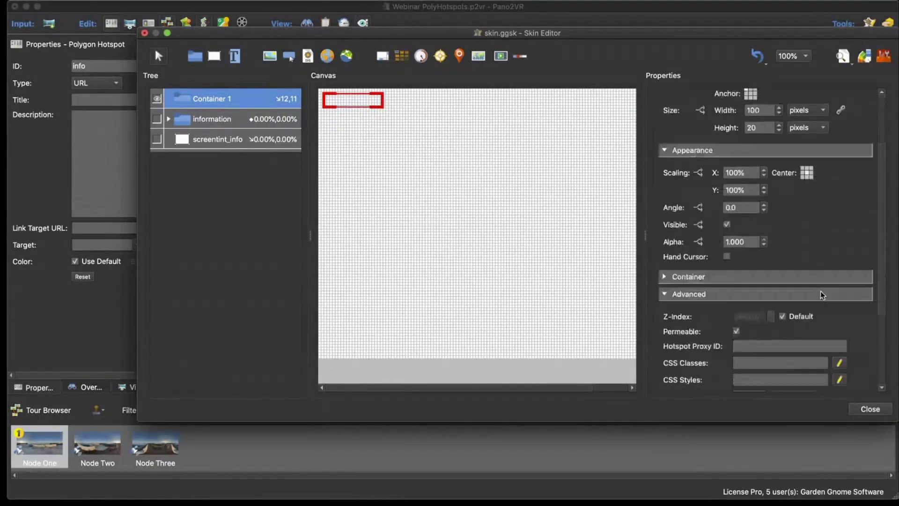
right_click(686, 332)
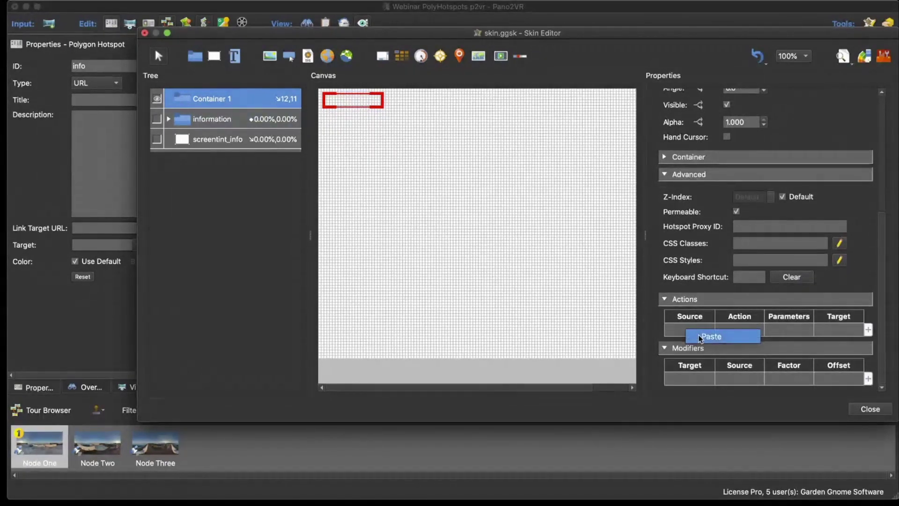
left_click(699, 336)
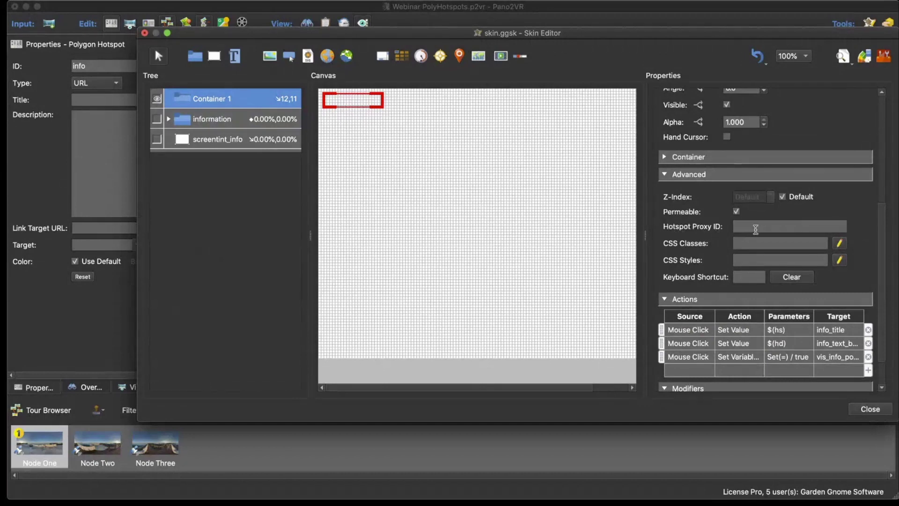
Step: Set the container's Hotspot Proxy ID to info and save the skin
left_click(758, 227)
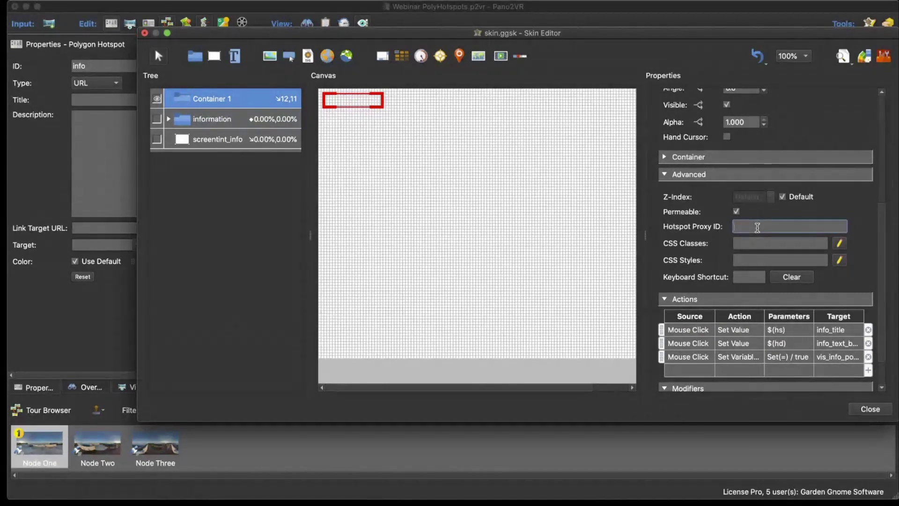
type("info")
key("ctrl+s")
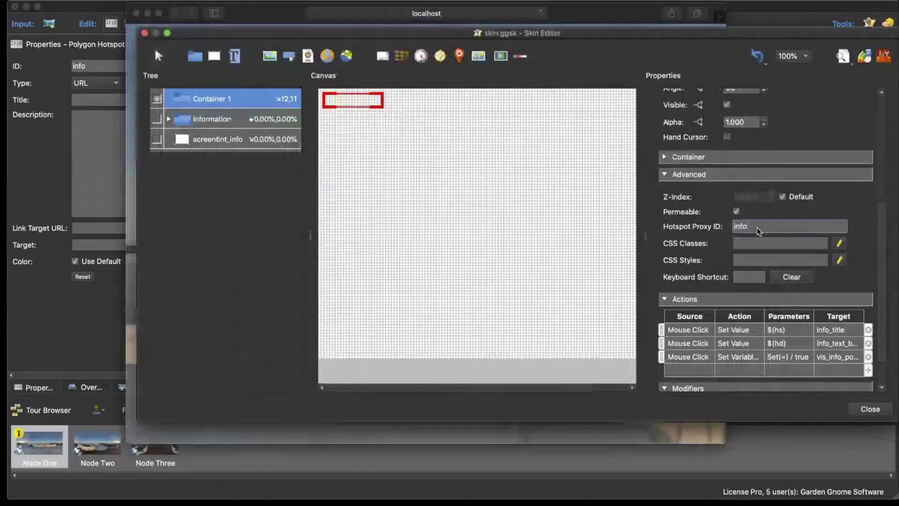
Step: Test the Private Property hotspot's popup in the browser output, close the popup, and return to the Pano2VR project
left_click(642, 437)
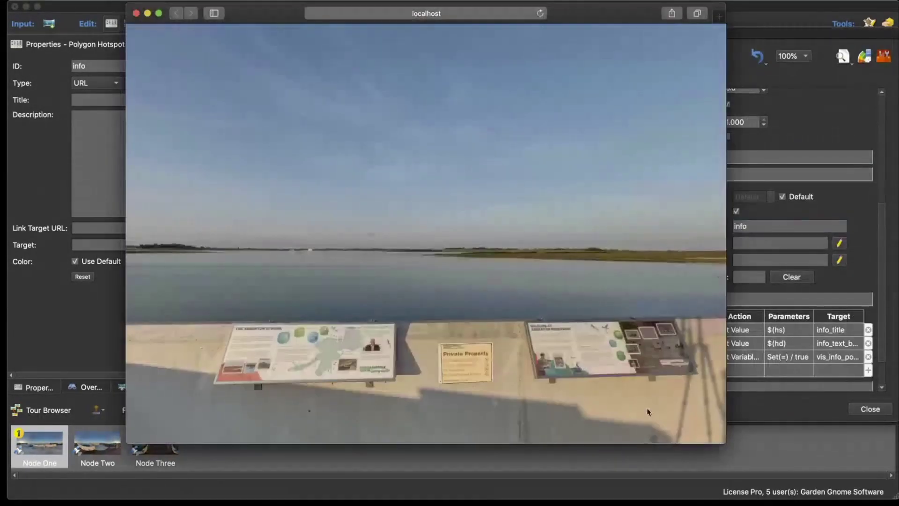
left_click(463, 366)
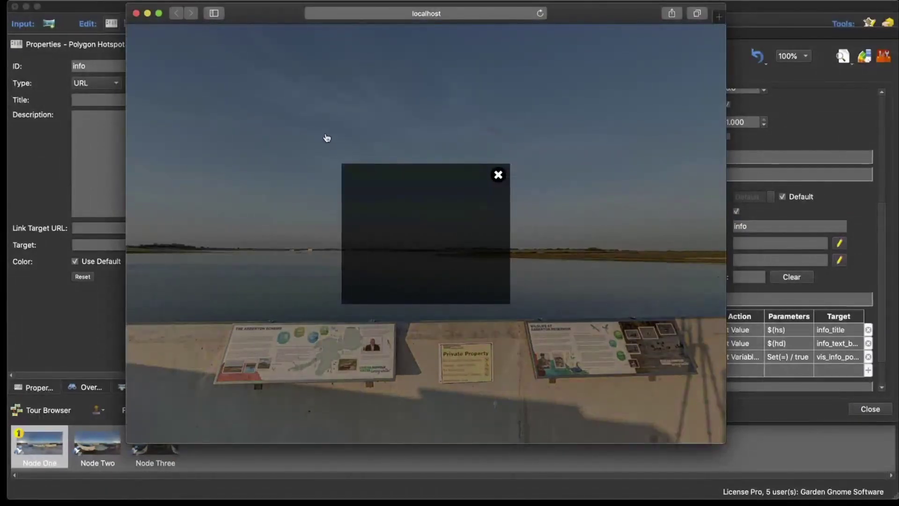
left_click(498, 175)
left_click(119, 98)
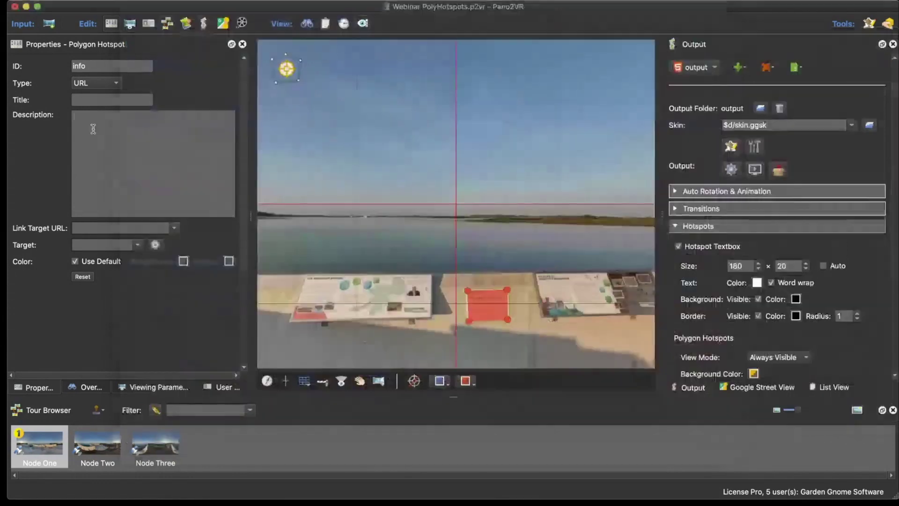
Step: Give the info polygon hotspot the title Title 1 and the description Test text
left_click(89, 99)
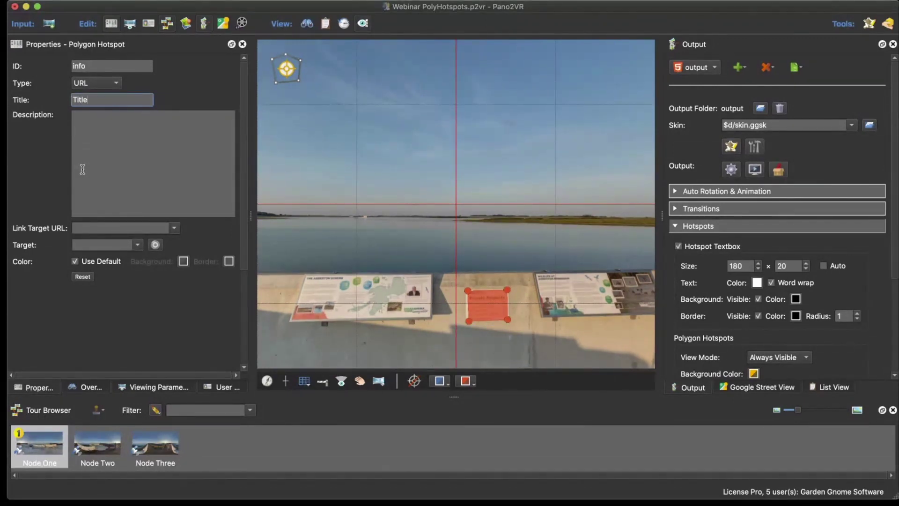
left_click(144, 150)
type("Test text")
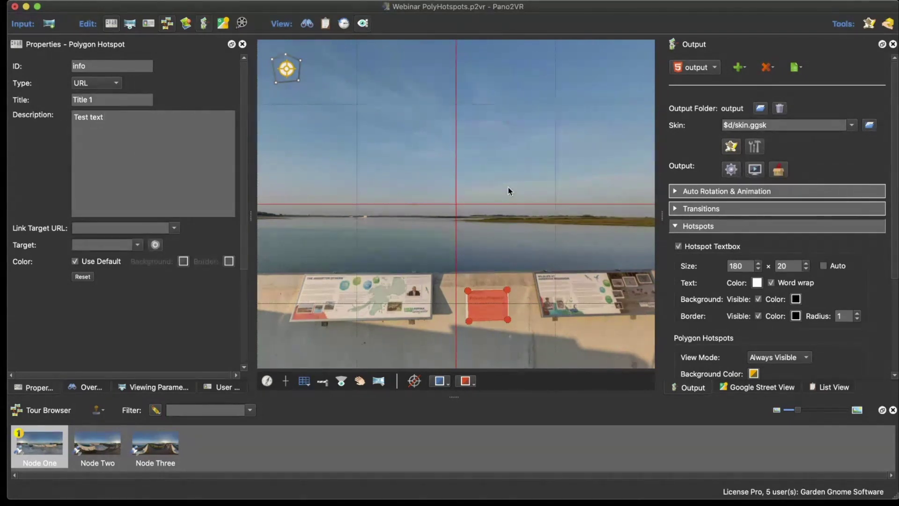
Step: Regenerate the output, overwriting pano.xml, test the Private Property hotspot's popup in the browser, and close the preview
key("super+g")
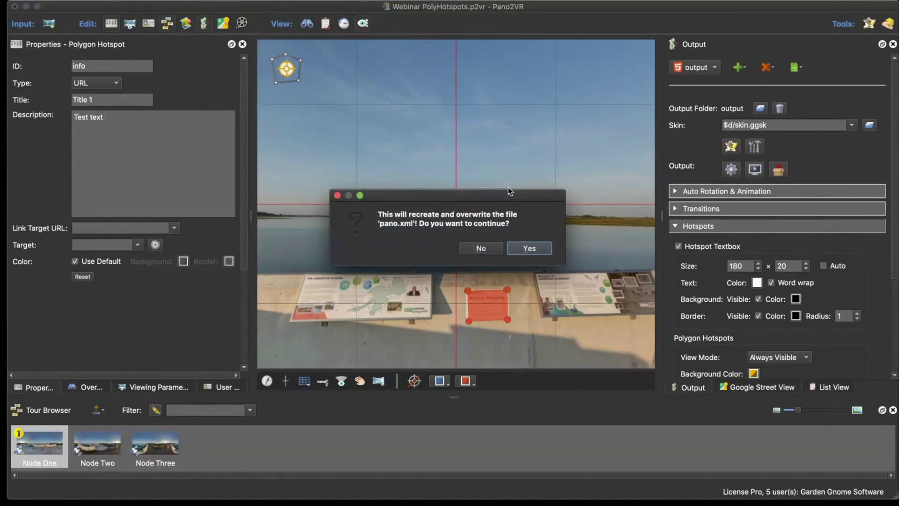
key("Return")
key("Return")
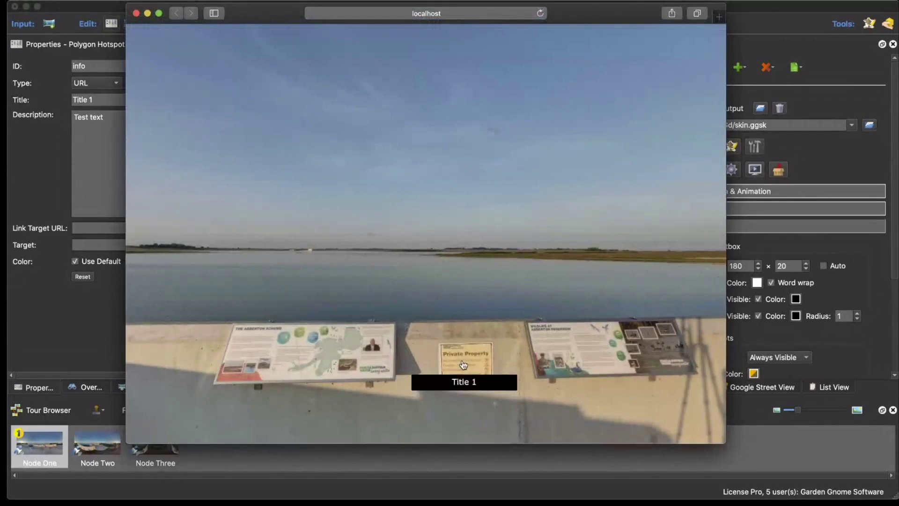
left_click(459, 367)
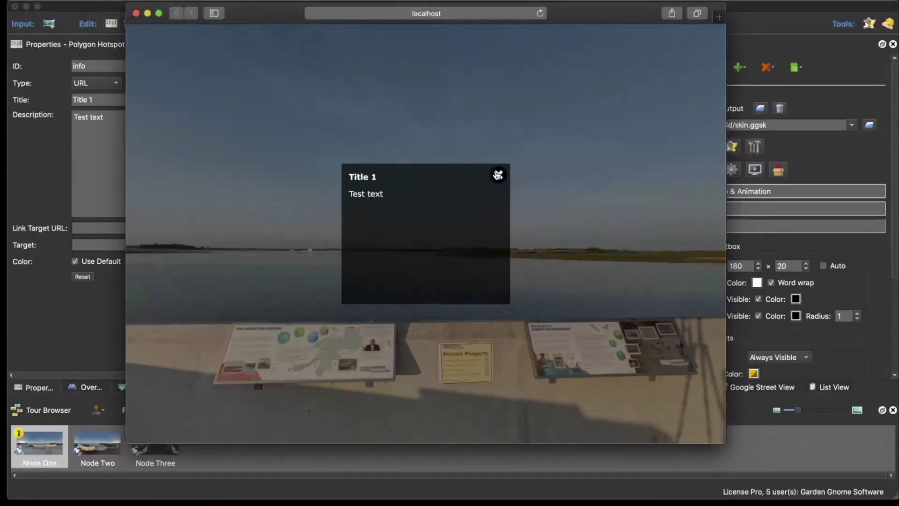
left_click(499, 175)
left_click(137, 13)
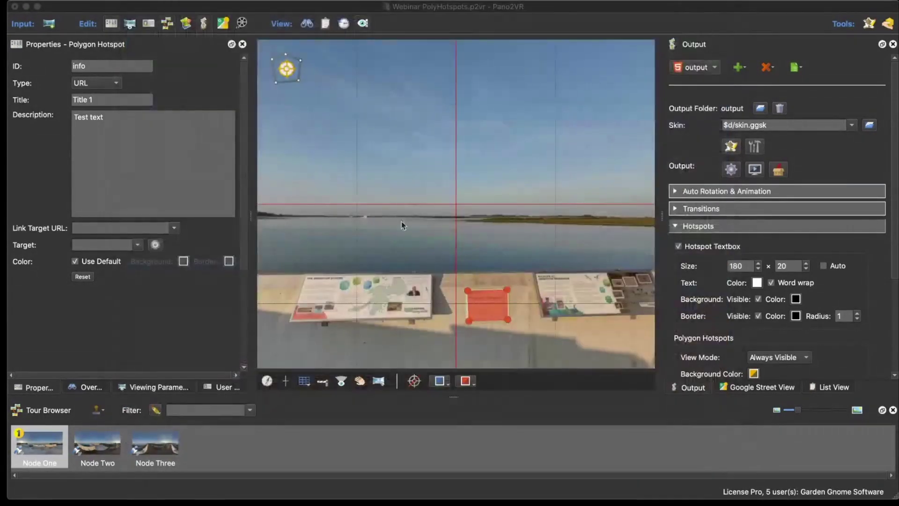
Step: Draw a four-corner polygon hotspot over the information board left of the Private Property sign, with ID info, title Test 2 and description Text 2
left_click(466, 232)
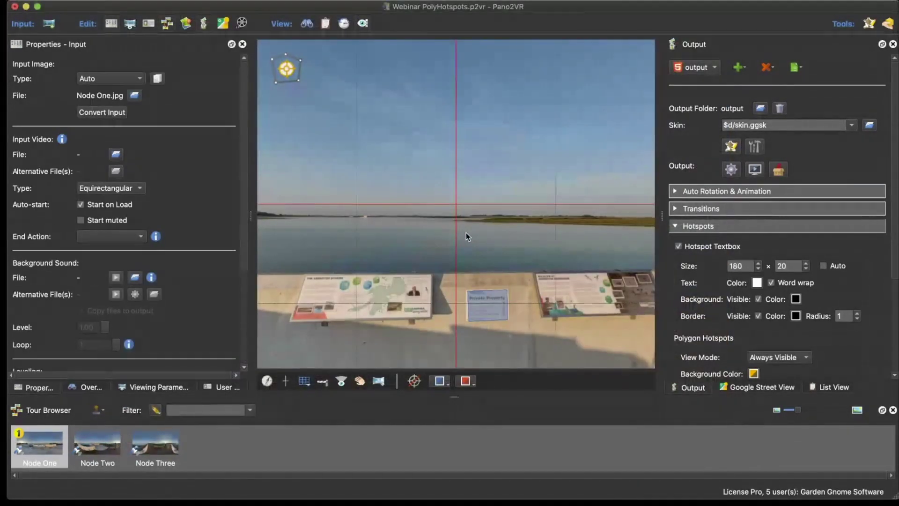
left_click(430, 315)
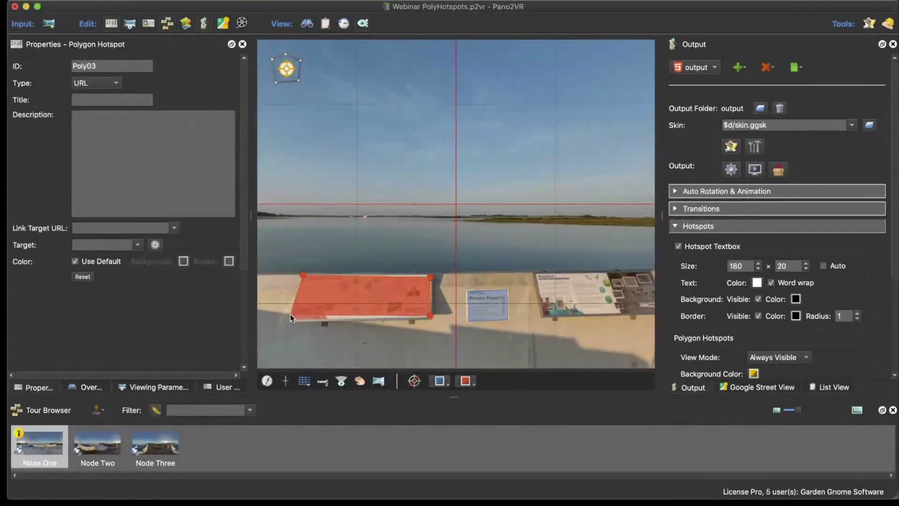
left_click_drag(104, 65, 50, 64)
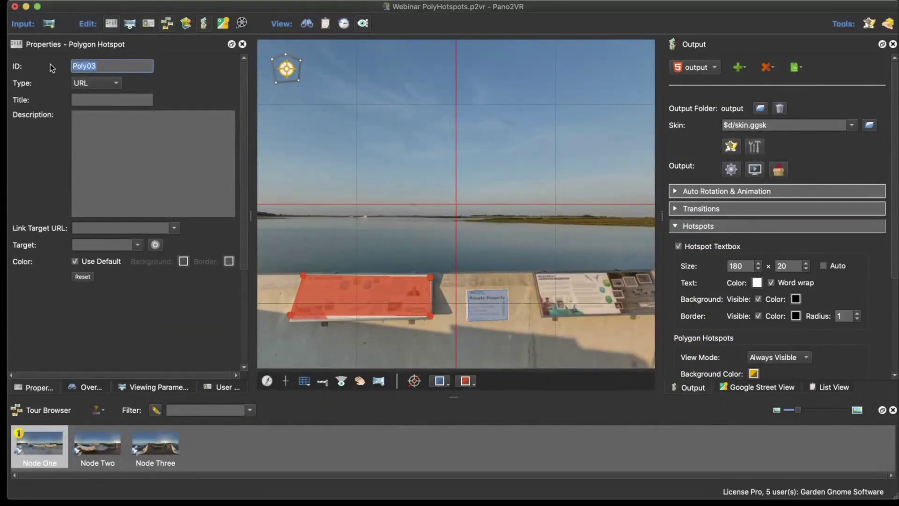
type("info")
left_click(83, 97)
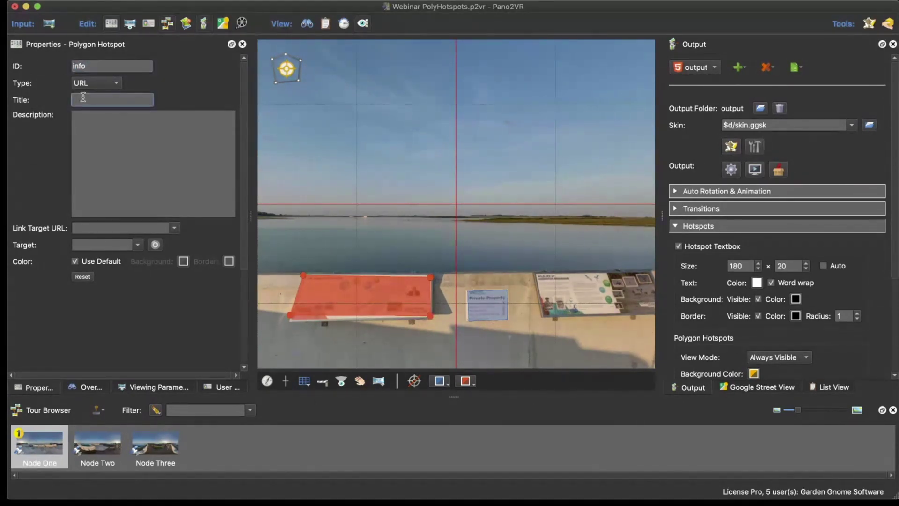
left_click(105, 136)
Step: Generate the output, test the popups of both polygon hotspots in the browser, and close the preview
left_click(730, 170)
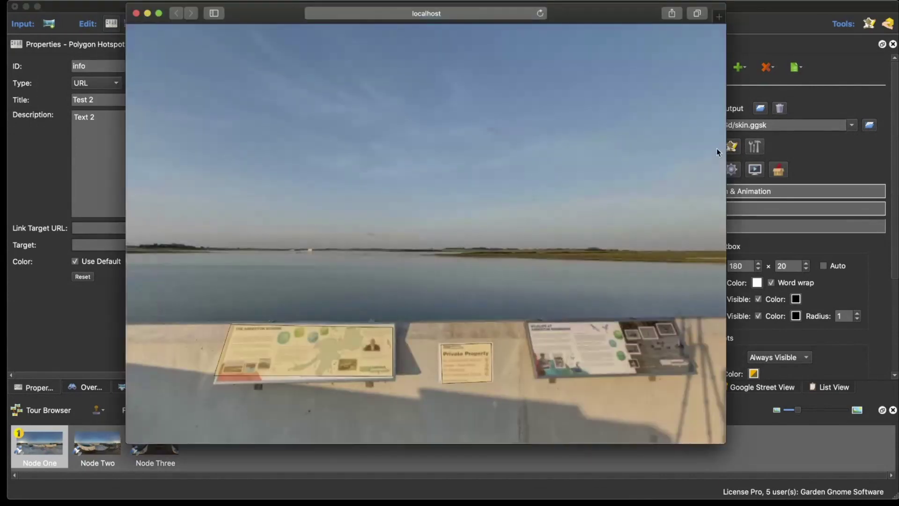
left_click(328, 344)
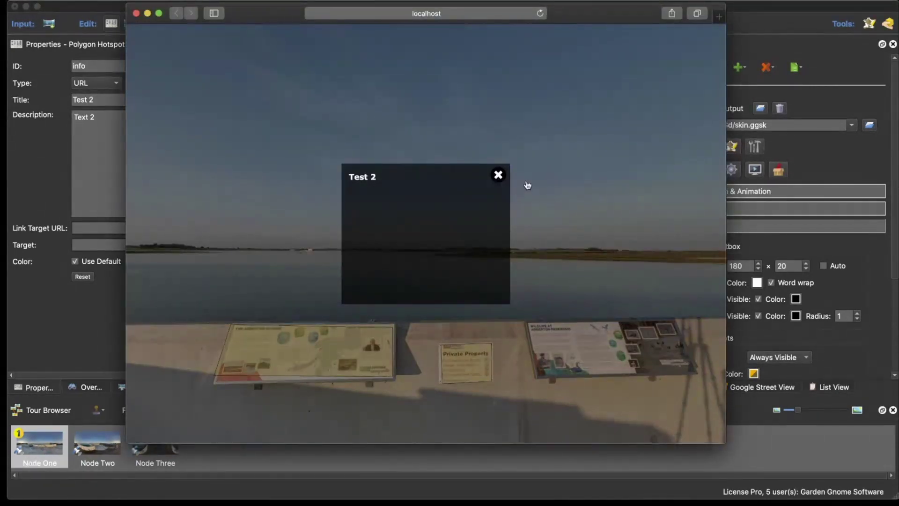
left_click(498, 176)
left_click(470, 379)
left_click(498, 175)
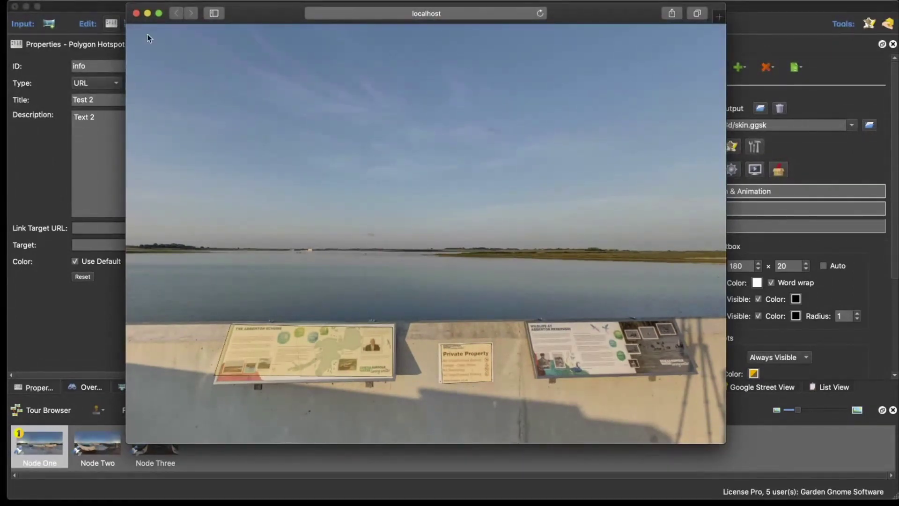
left_click(137, 13)
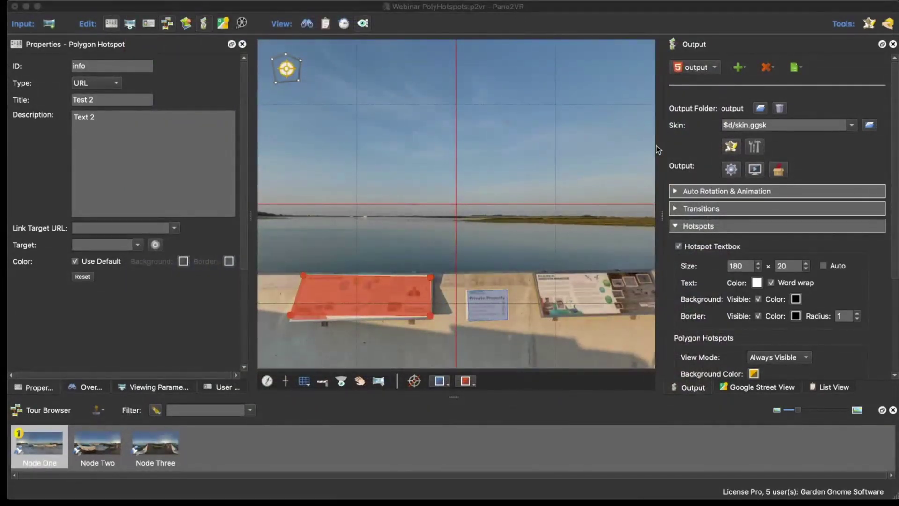
Step: Open the skin for editing and delete all its elements and the remaining skin variable
left_click_drag(615, 159, 503, 128)
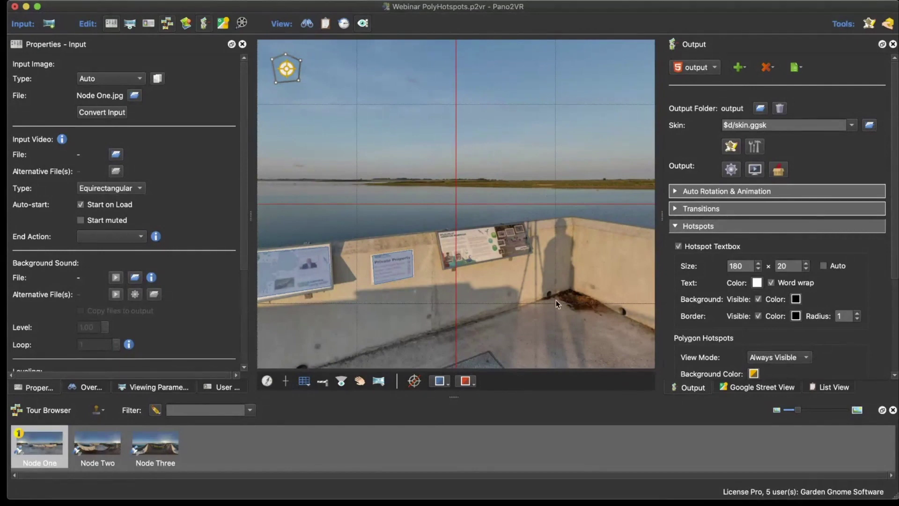
left_click_drag(556, 299, 504, 262)
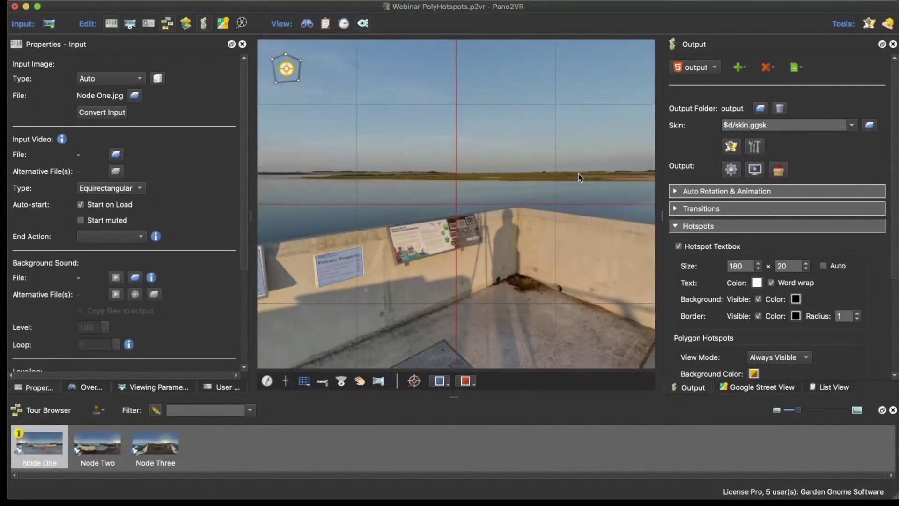
left_click(731, 147)
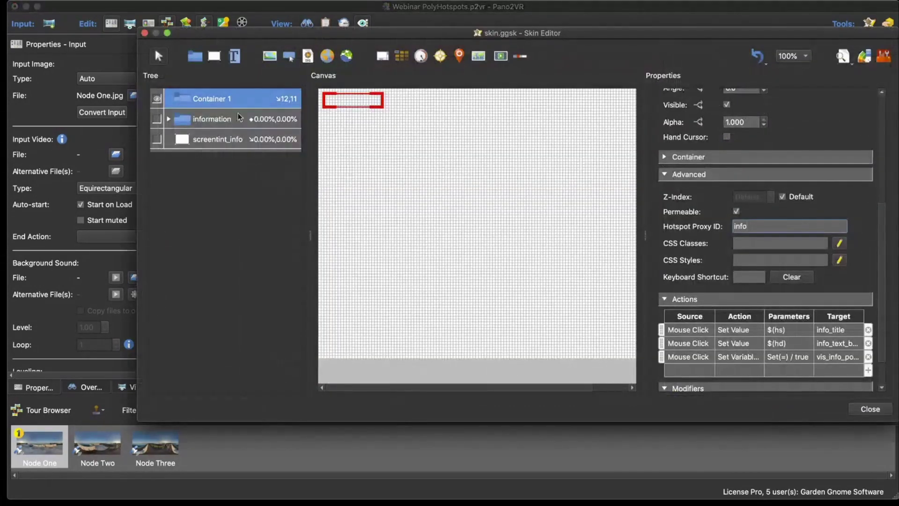
left_click(241, 139, "shift")
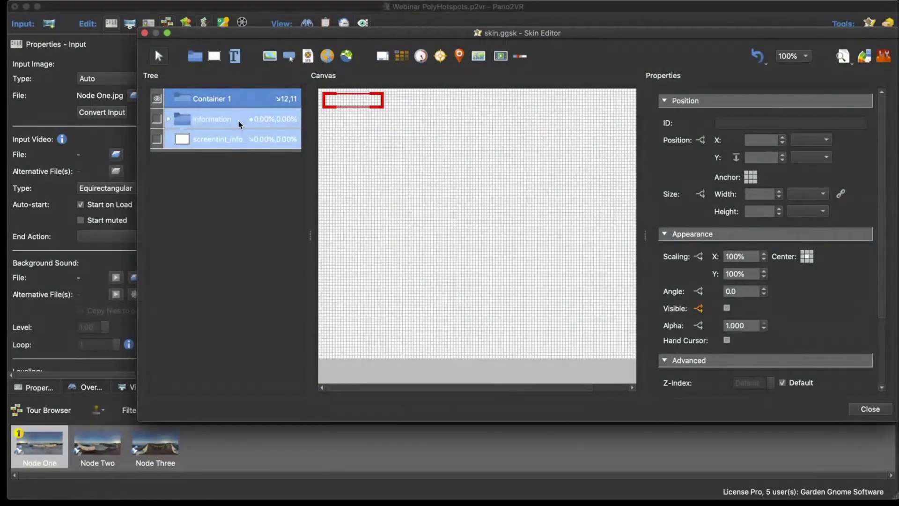
key("Delete")
left_click(876, 273)
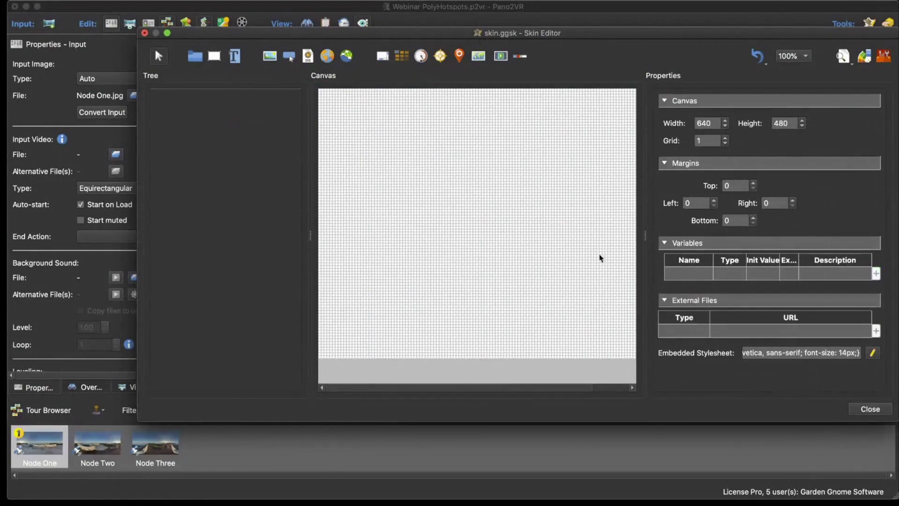
Step: Add the portrait JPG from the Webinar PolyHotspots folder to the skin canvas at about X 97, Y 72
left_click_drag(352, 38, 307, 58)
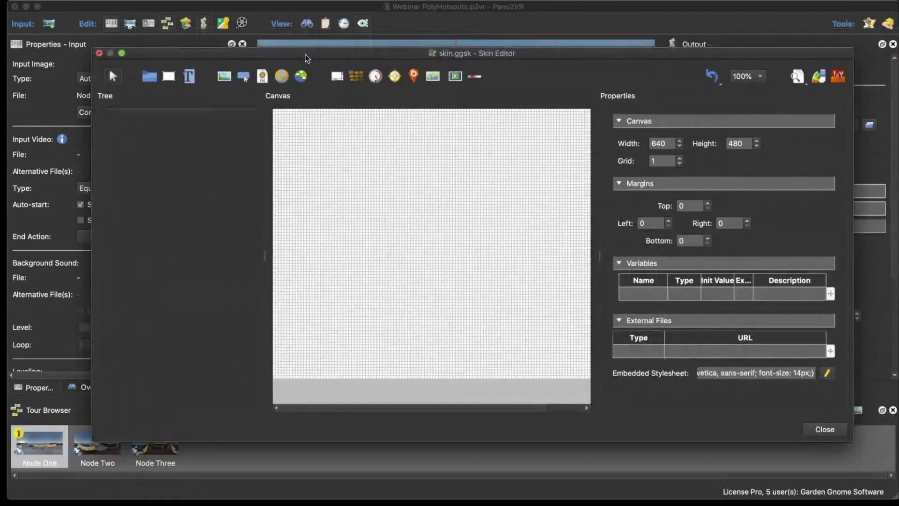
left_click(224, 76)
left_click(328, 153)
left_click(353, 117)
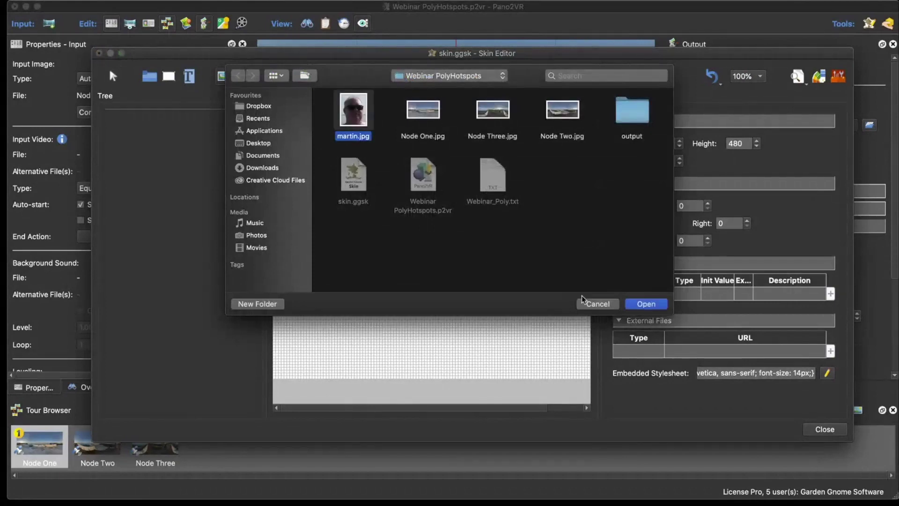
left_click(637, 306)
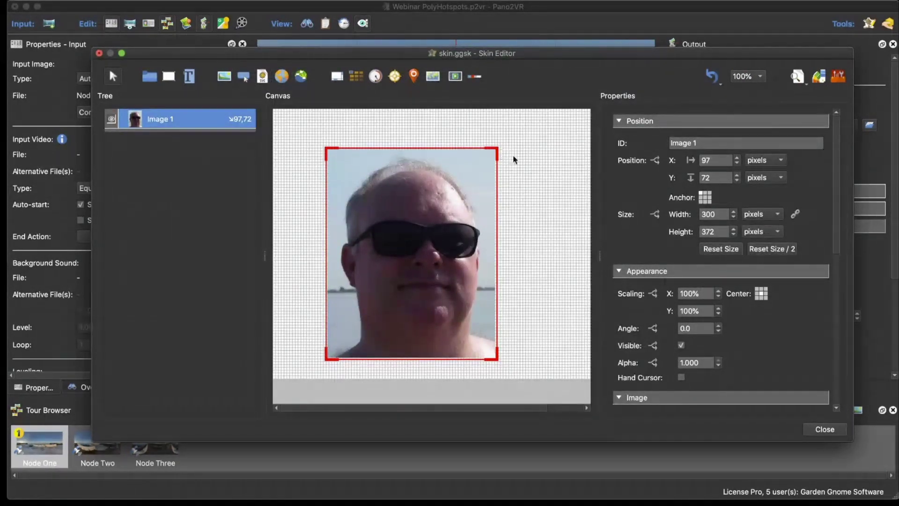
Step: Scale the portrait image down proportionally and set its width to 100 pixels
left_click_drag(497, 155, 378, 296)
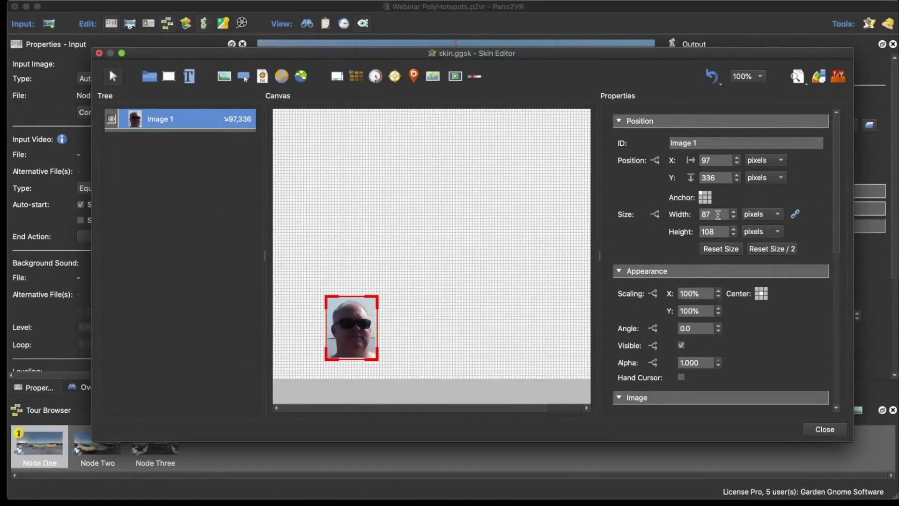
double_click(718, 214)
type("100")
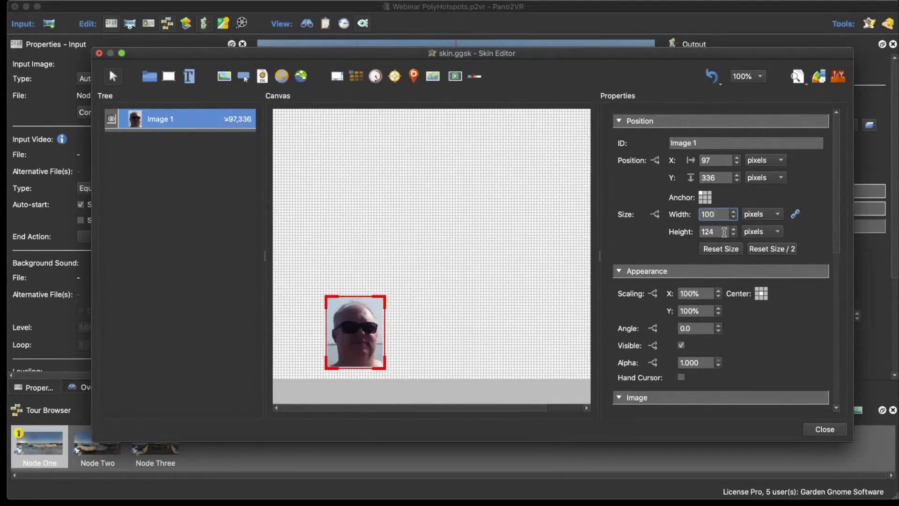
Step: Move the portrait image to X 77 and set its Y position to 10 pixels
left_click(358, 347)
left_click_drag(358, 346, 347, 285)
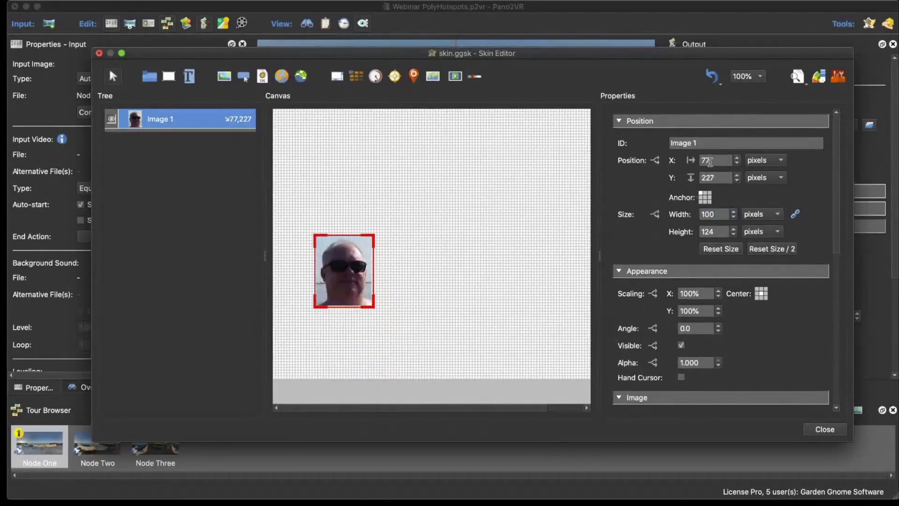
double_click(710, 160)
key("Tab")
type("100")
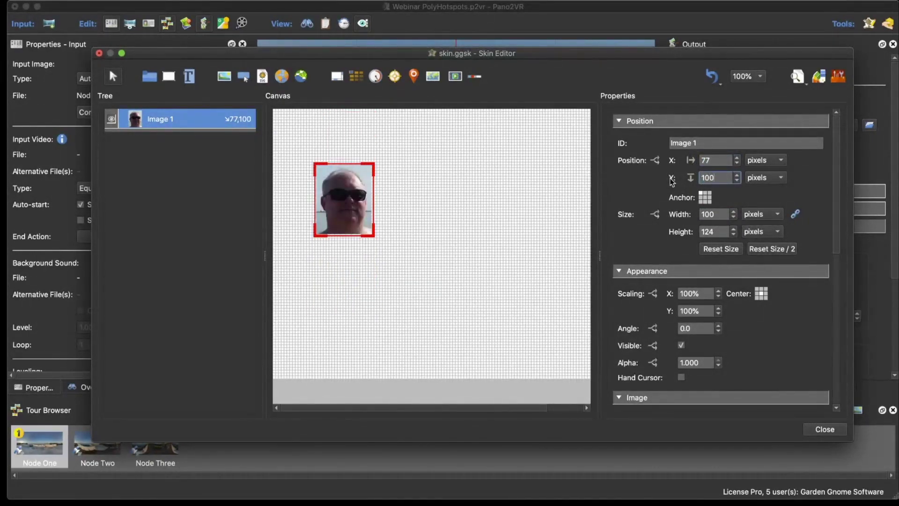
key("BackSpace")
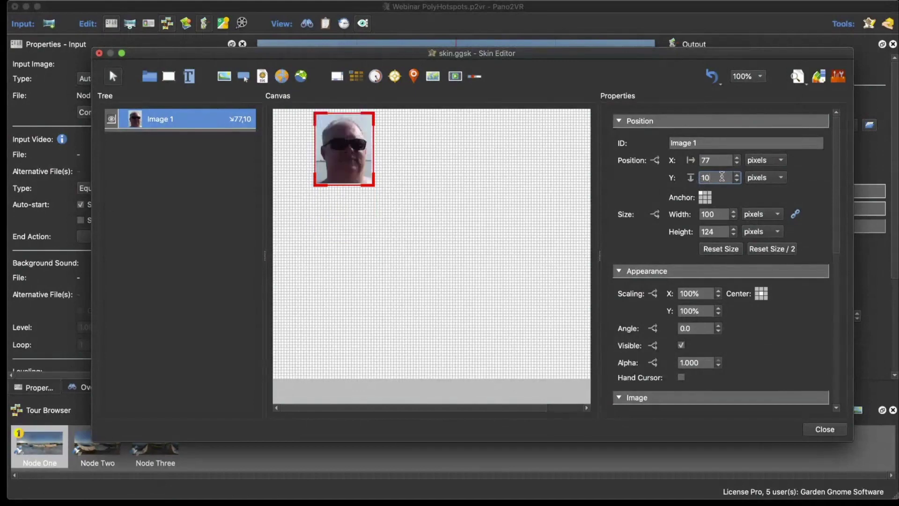
Step: Clear the portrait image's X position to enter a new value
key("shift+Tab")
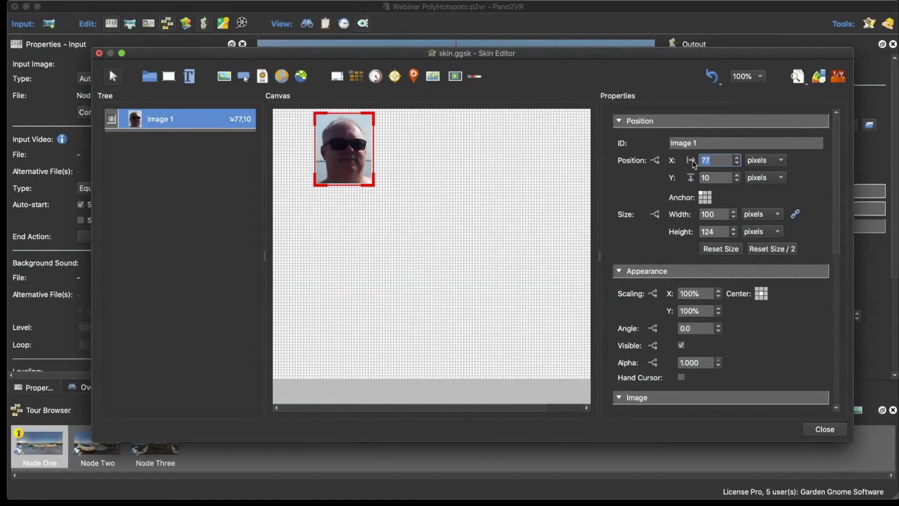
type("11")
key("BackSpace")
key("BackSpace")
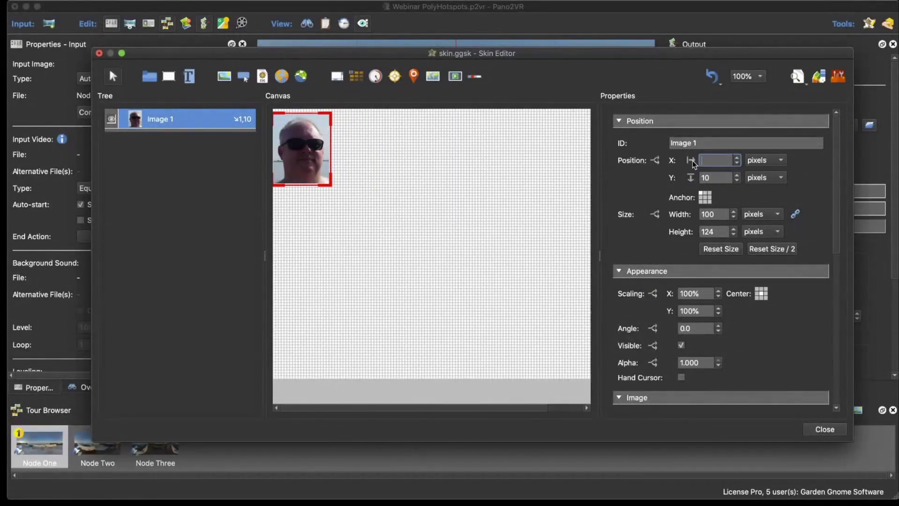
Step: Set the X position of Image 1 to -110 pixels, placing it outside the canvas
type("-11")
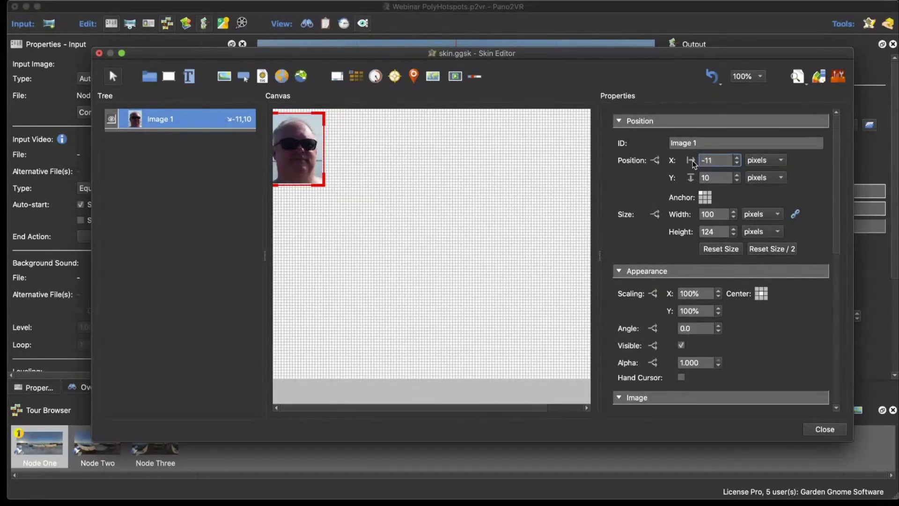
type("0")
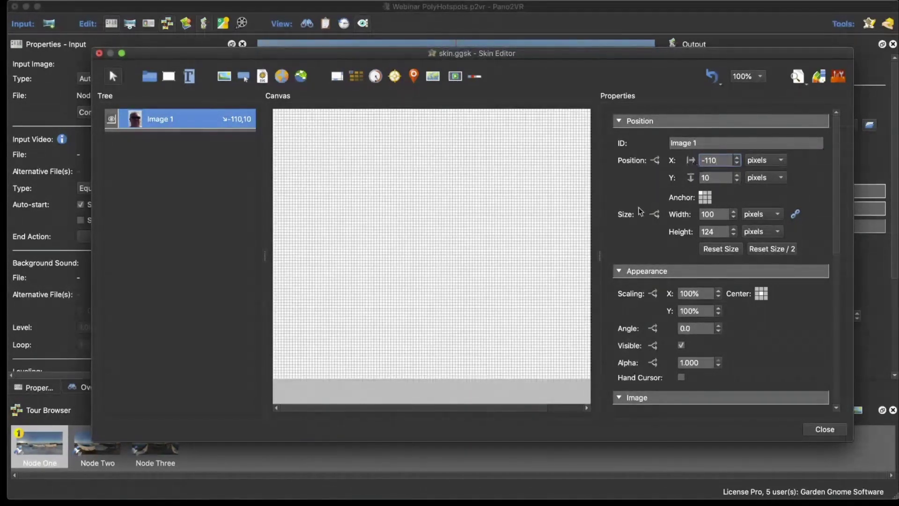
left_click(465, 225)
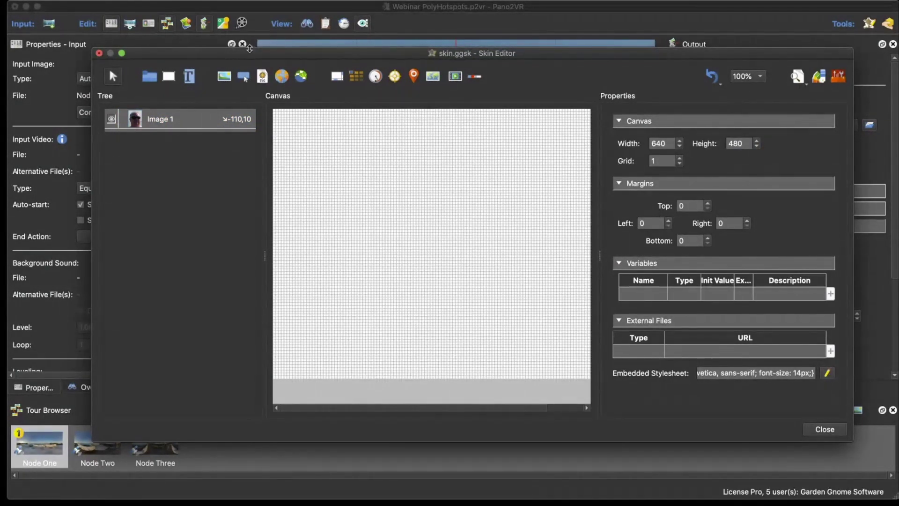
Step: Turn on the display of off-canvas elements in the Skin Editor
mouse_move(244, 4)
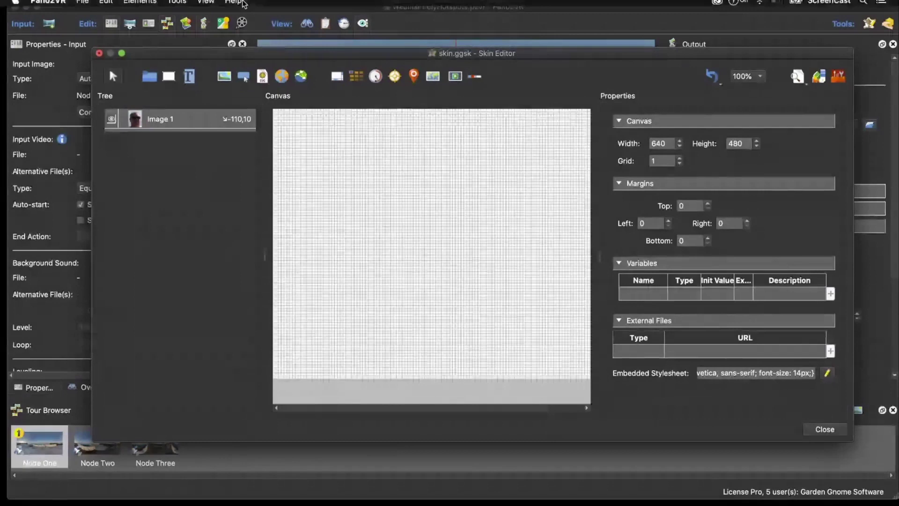
left_click(206, 6)
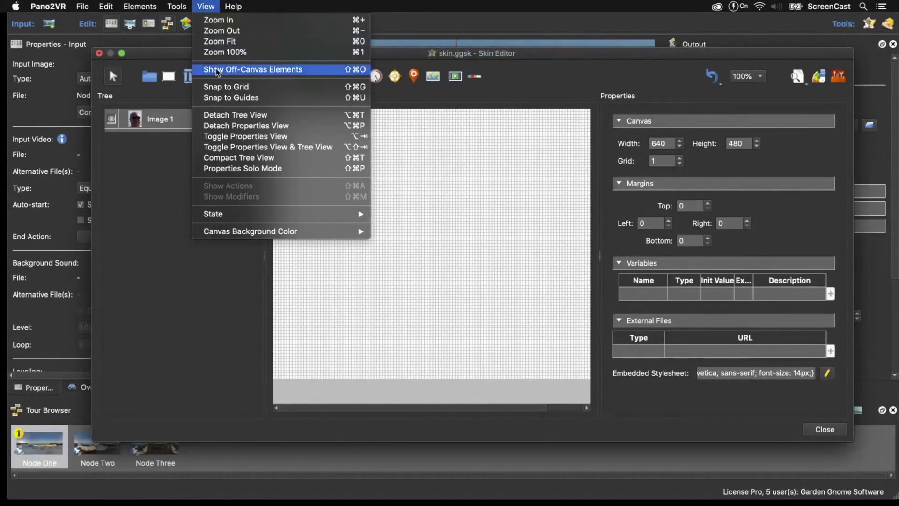
left_click(279, 70)
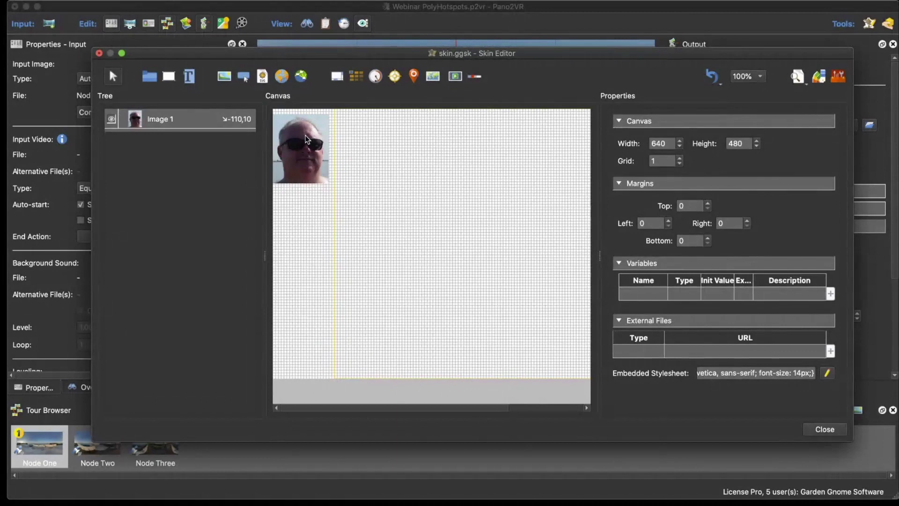
Step: Close the Skin Editor and return to the panorama viewer
left_click_drag(327, 53, 276, 35)
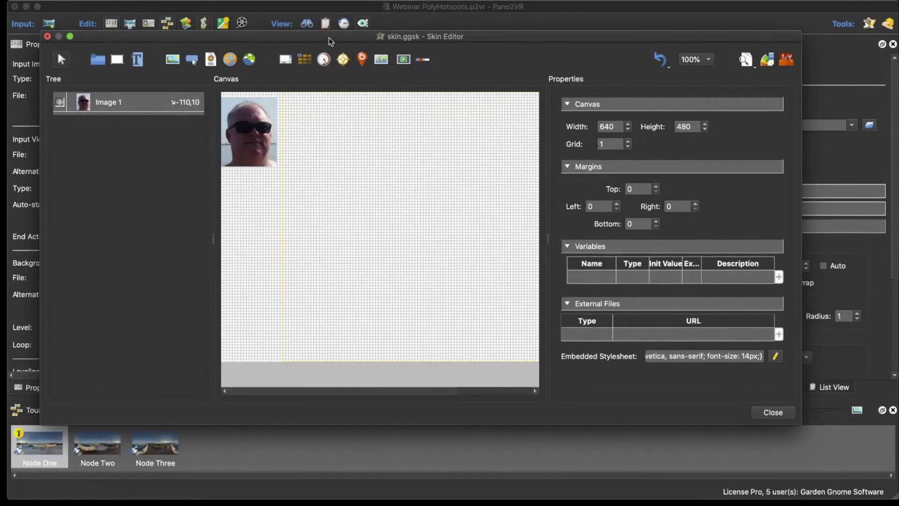
left_click(769, 413)
left_click(486, 227)
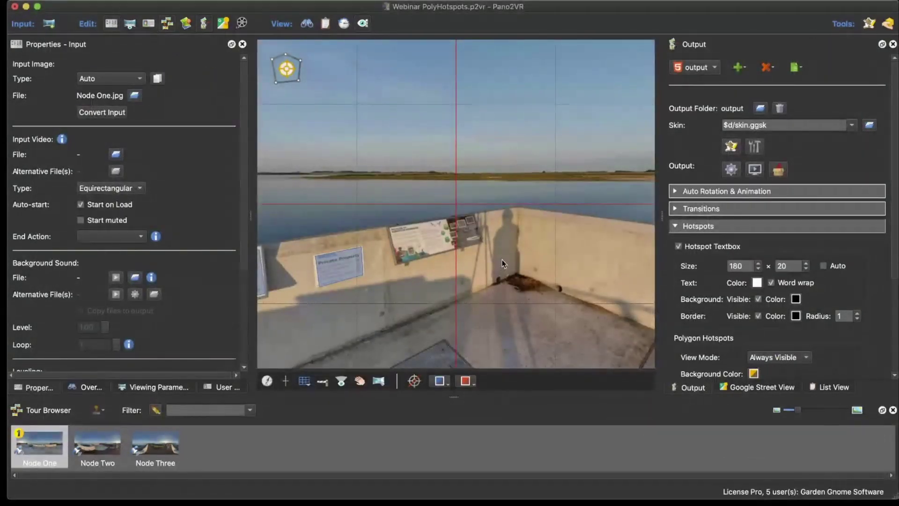
Step: Delete all hotspots of Node One from the list: both info hotspots, Poly02 and Poly01
left_click_drag(502, 260, 455, 251)
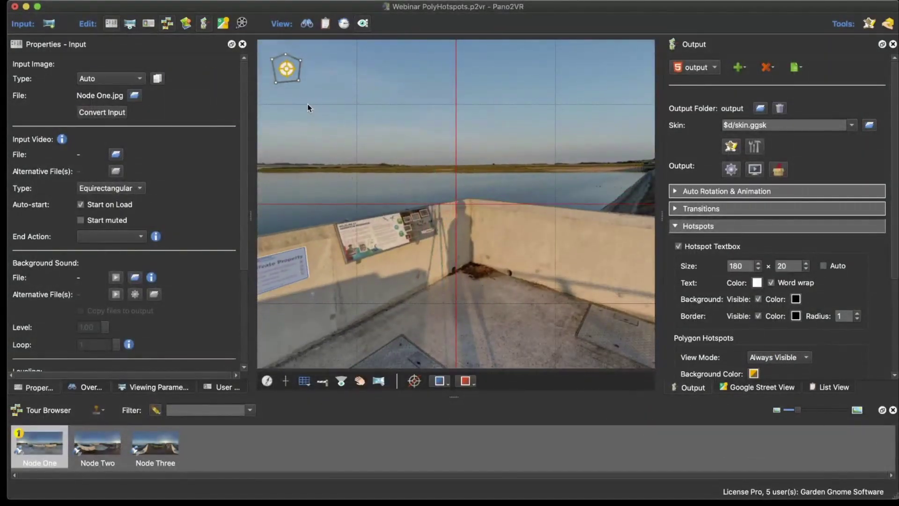
left_click(835, 387)
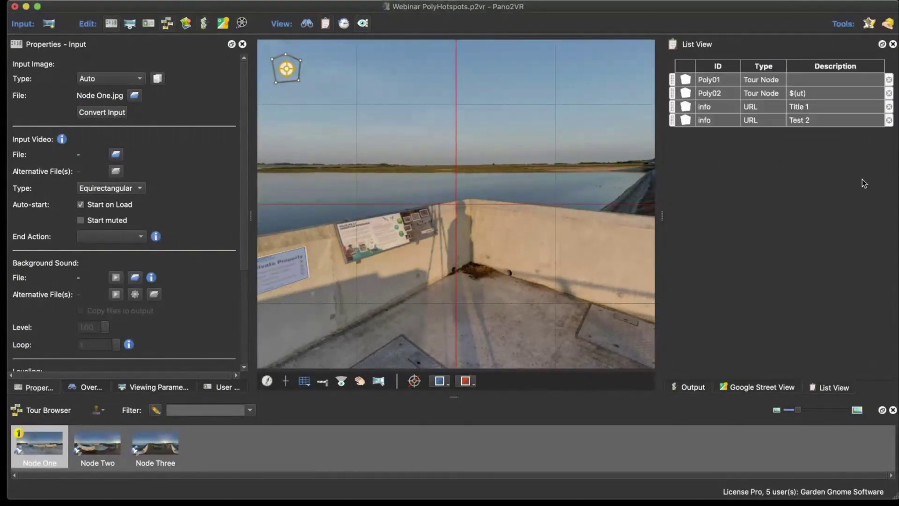
left_click(889, 120)
left_click(889, 107)
left_click(889, 93)
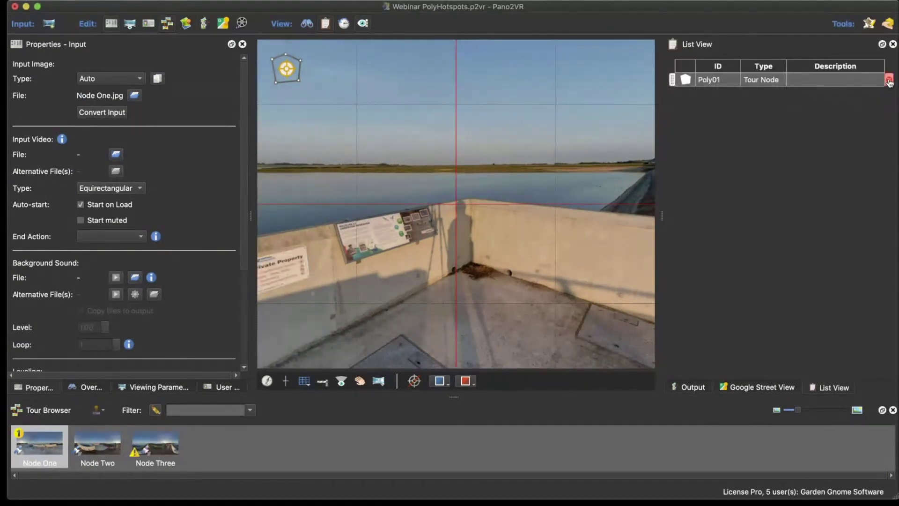
left_click(888, 80)
Step: Delete the remaining hotspots from Node Two and Node Three
left_click(97, 445)
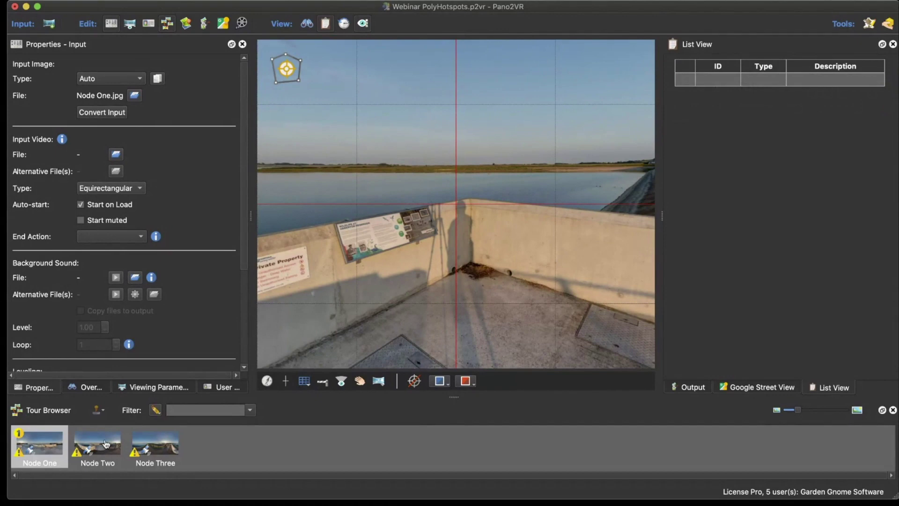
left_click(890, 81)
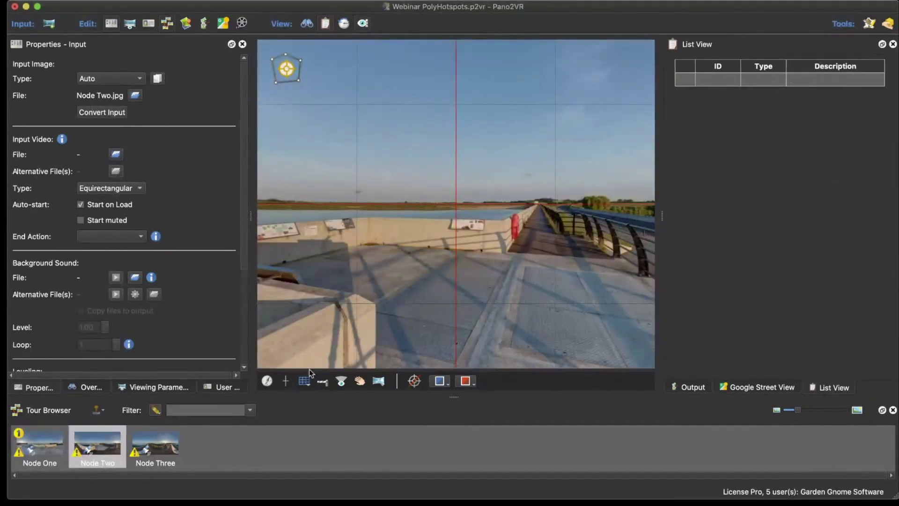
left_click(155, 445)
left_click(890, 80)
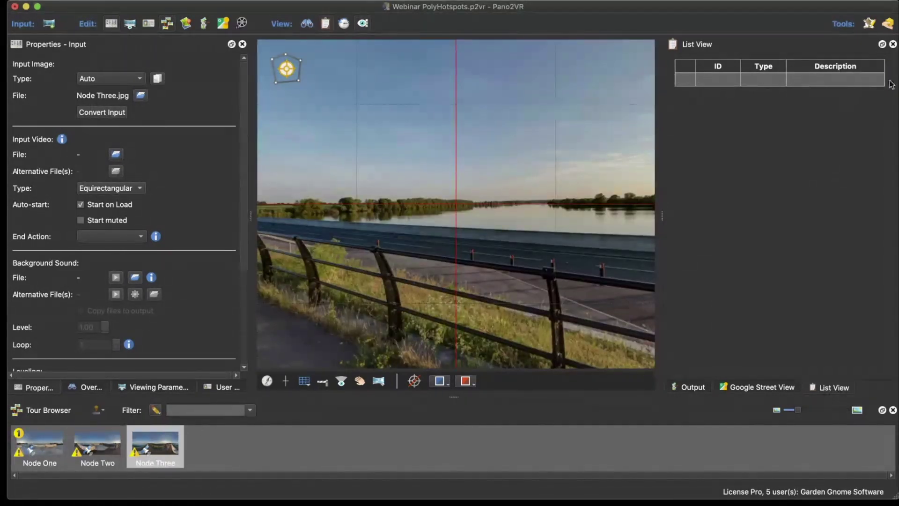
Step: Return to Node One and automatically link the tour's panoramas using the Closest Nodes method
left_click_drag(419, 265, 460, 216)
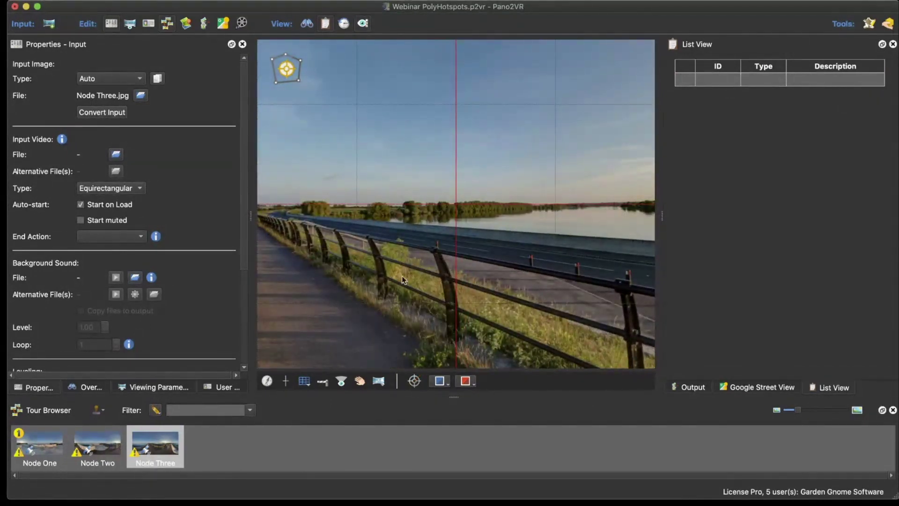
left_click_drag(379, 277, 499, 268)
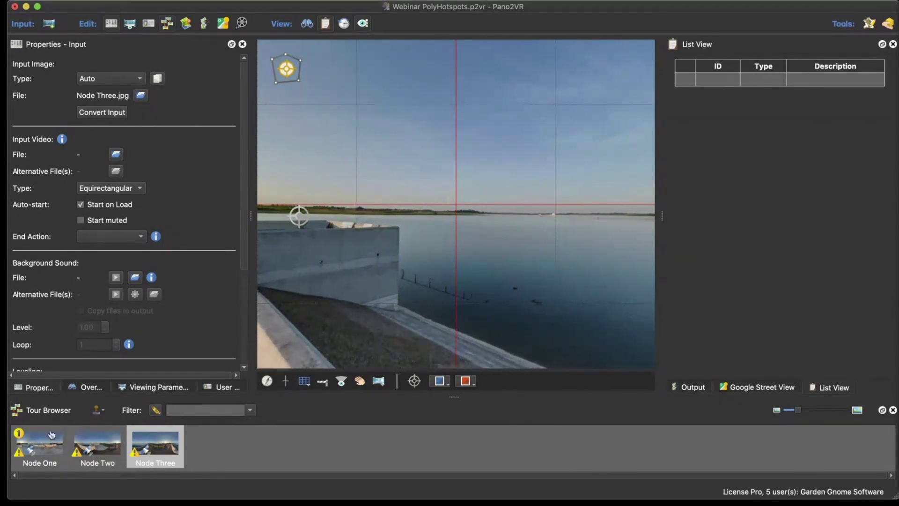
left_click(29, 443)
left_click_drag(470, 293, 531, 287)
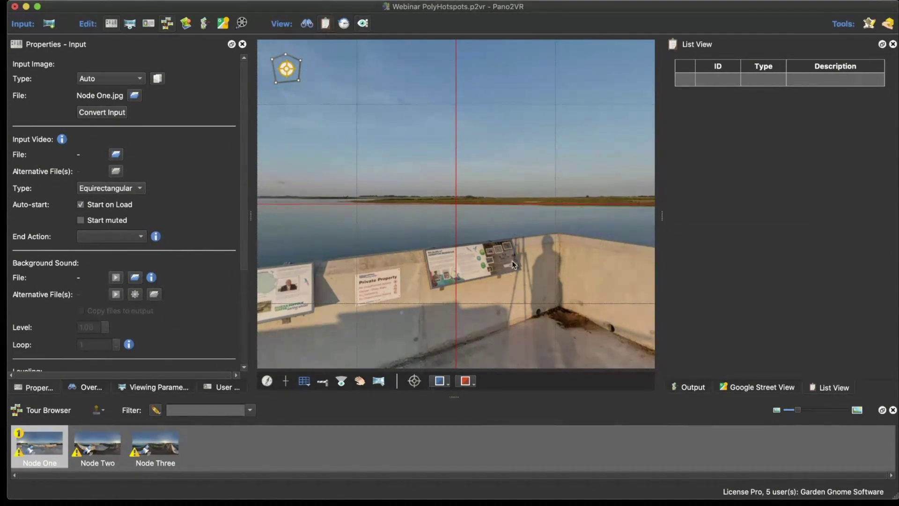
mouse_move(512, 261)
left_mouse_down()
mouse_move(512, 281)
mouse_move(519, 248)
left_mouse_up()
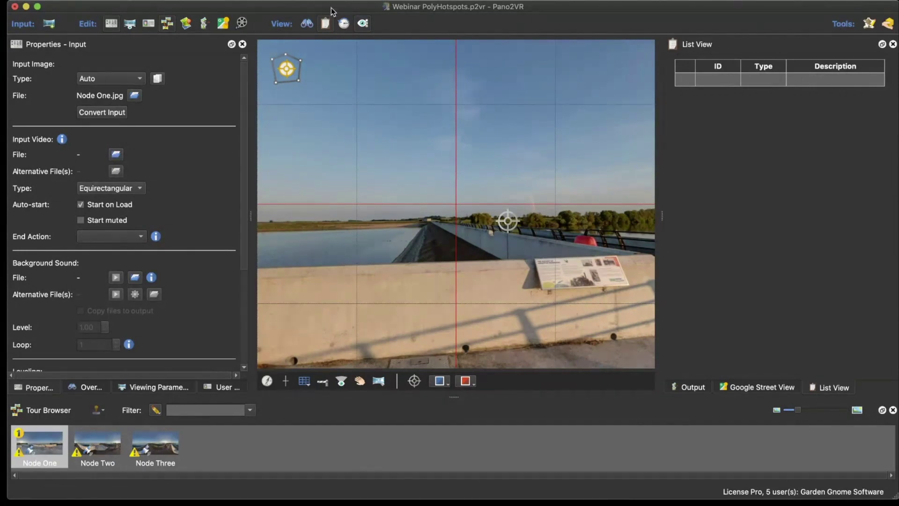
mouse_move(273, 1)
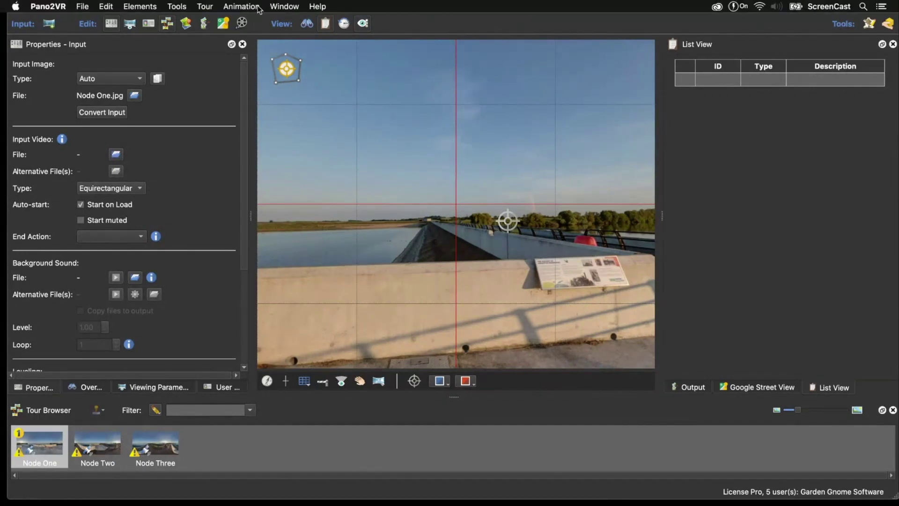
left_click(206, 9)
mouse_move(290, 77)
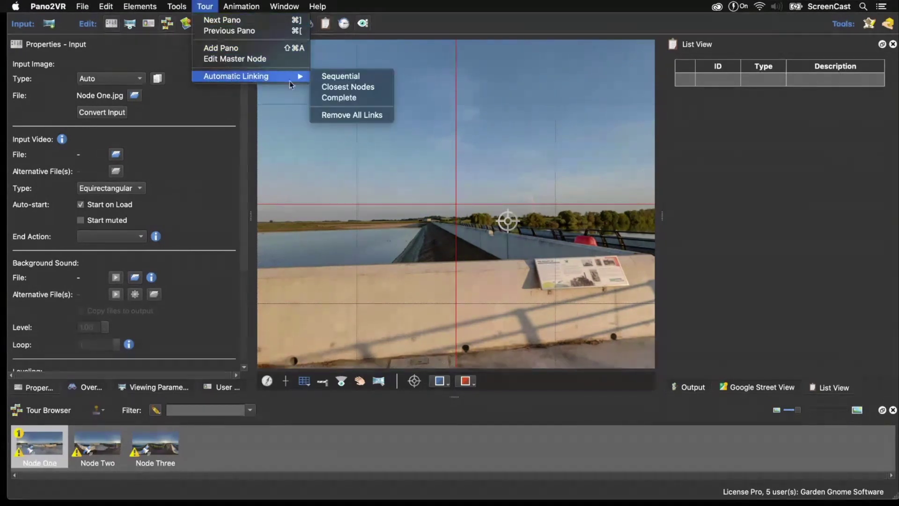
left_click(331, 87)
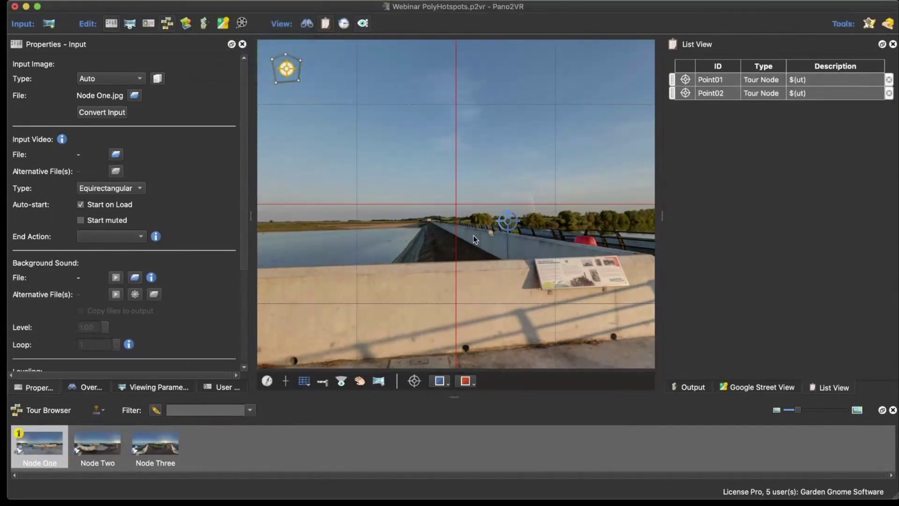
Step: Examine the node links and viewing direction of Node One on the tour map, leaving the map closed
left_click(186, 25)
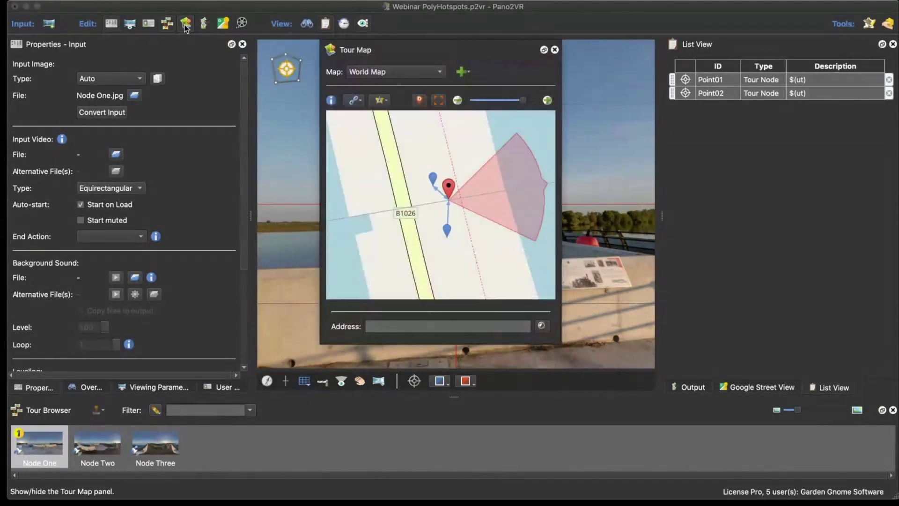
left_click(448, 202)
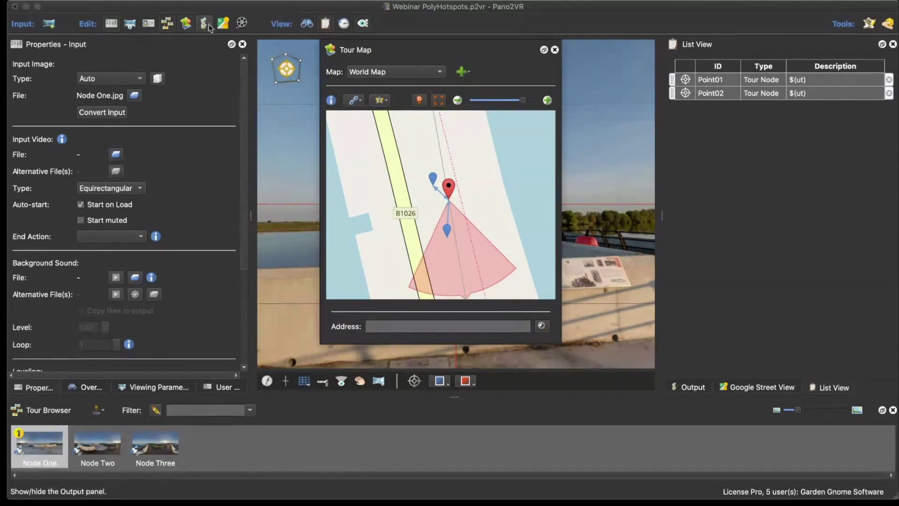
left_click(186, 24)
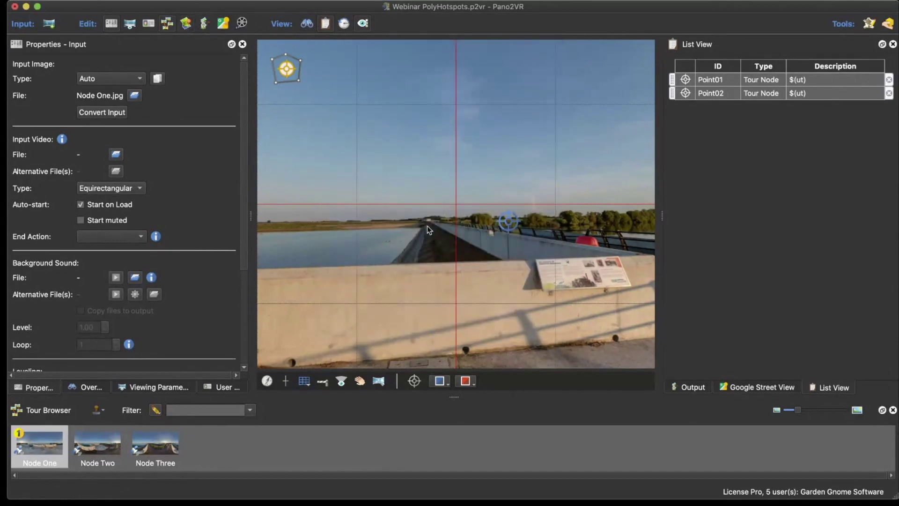
Step: Draw a polygon hotspot around the person's shadow on the concrete wall corner in Node One
left_click(692, 388)
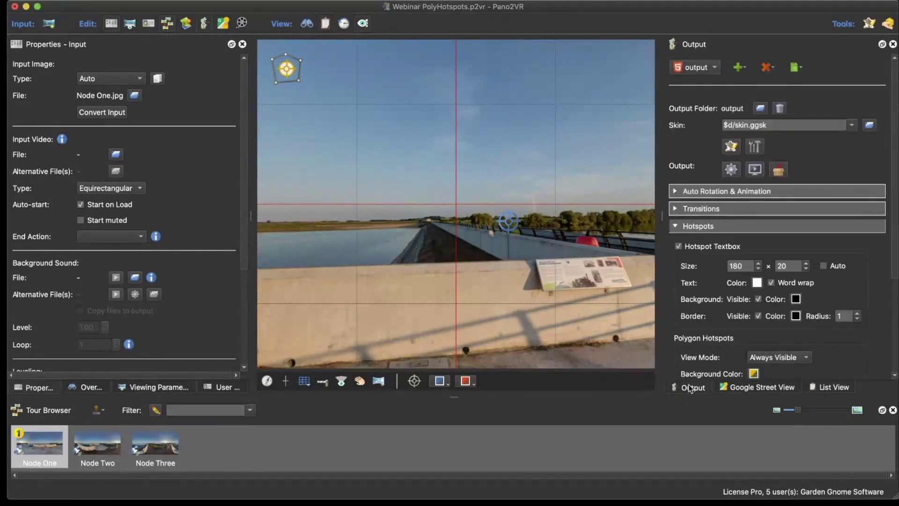
left_click_drag(356, 274, 441, 274)
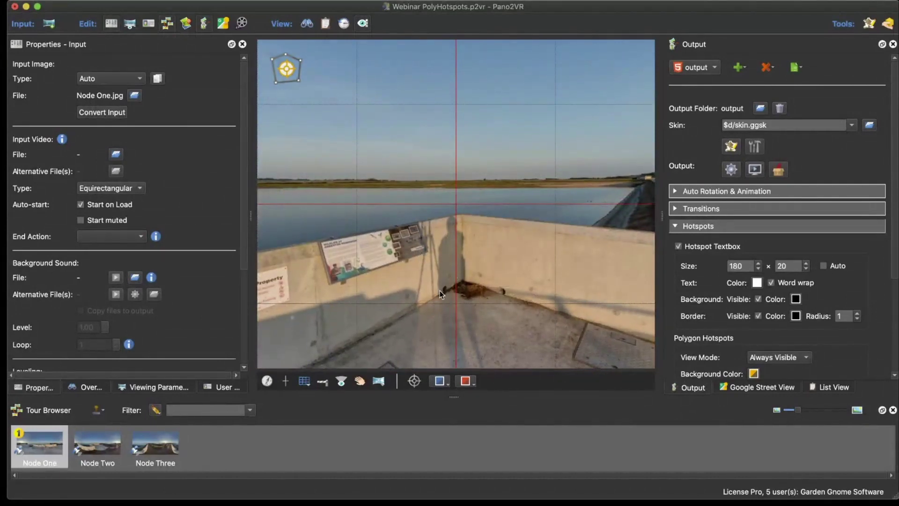
left_click(440, 291)
left_click(464, 283)
left_click(468, 257)
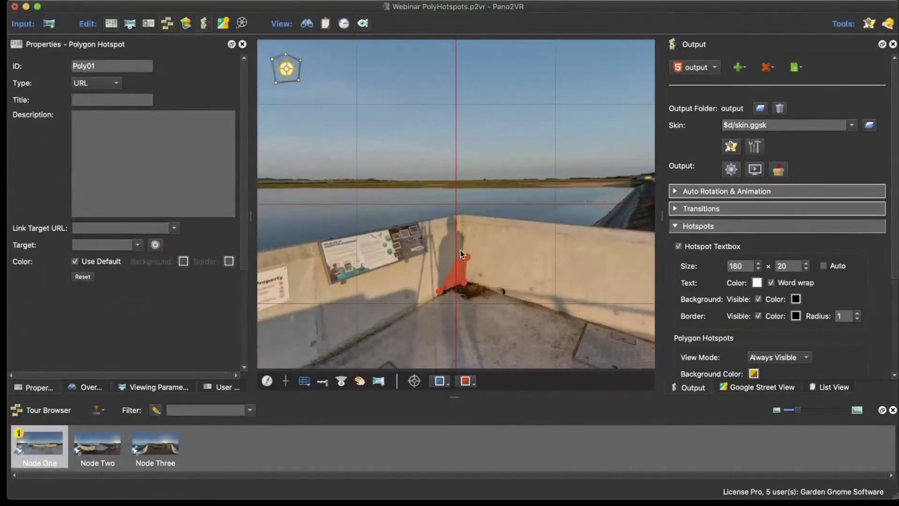
left_click(461, 250)
left_click(456, 218)
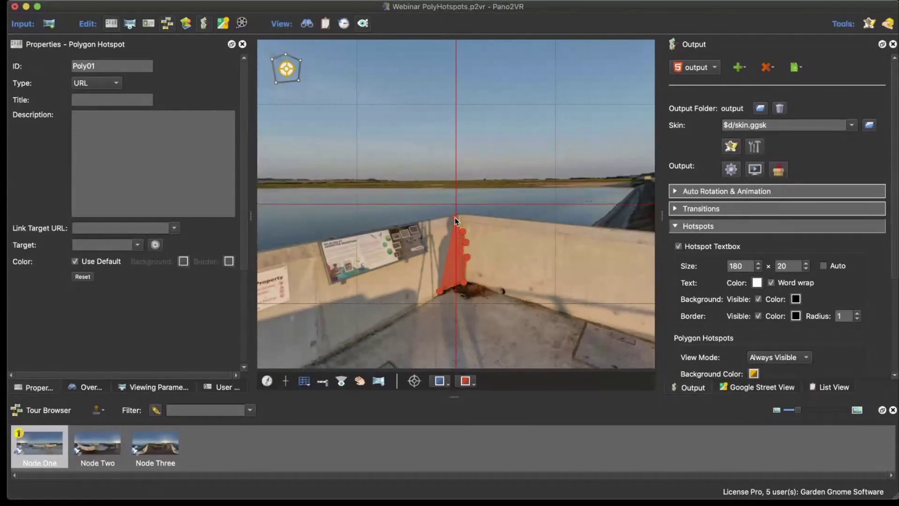
left_click(446, 233)
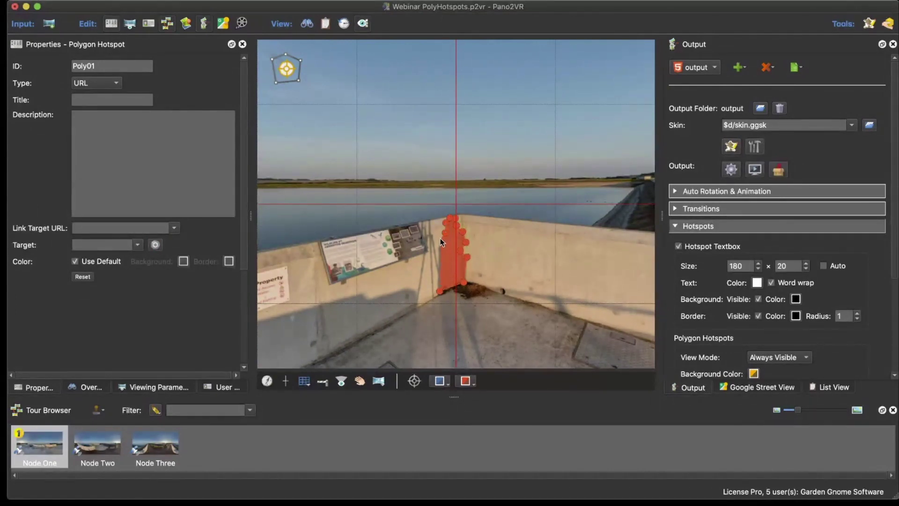
left_click(437, 267)
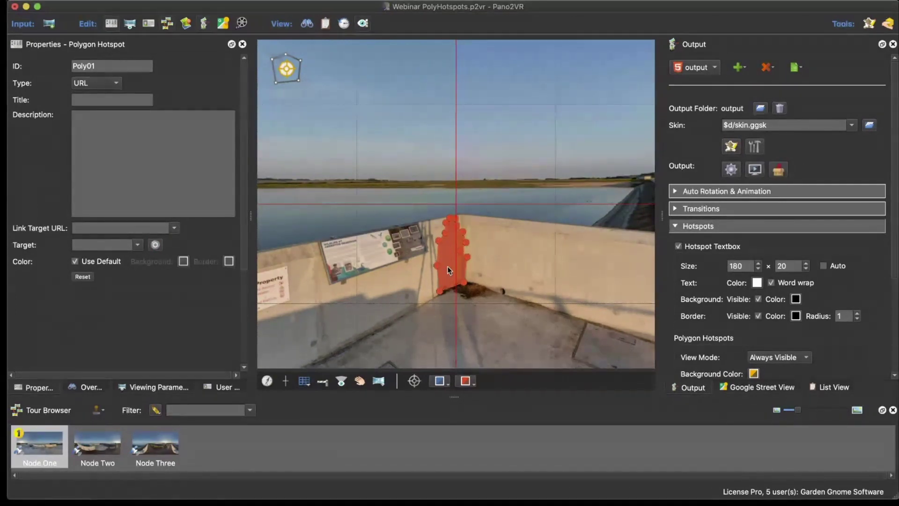
Step: Enter the person's nickname as the shadow hotspot's title and its lowercase form as the ID
left_click(109, 100)
type("Hopki")
key("shift+Tab")
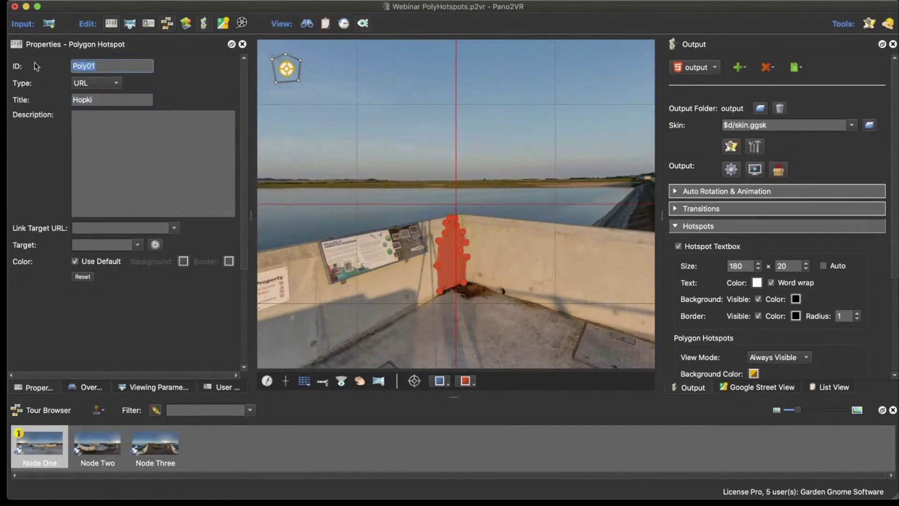
type("hopki")
left_click(452, 235)
Step: Set the background color of polygon hotspots in the output settings to blue (#0000ff)
scroll(722, 254, "down", 5)
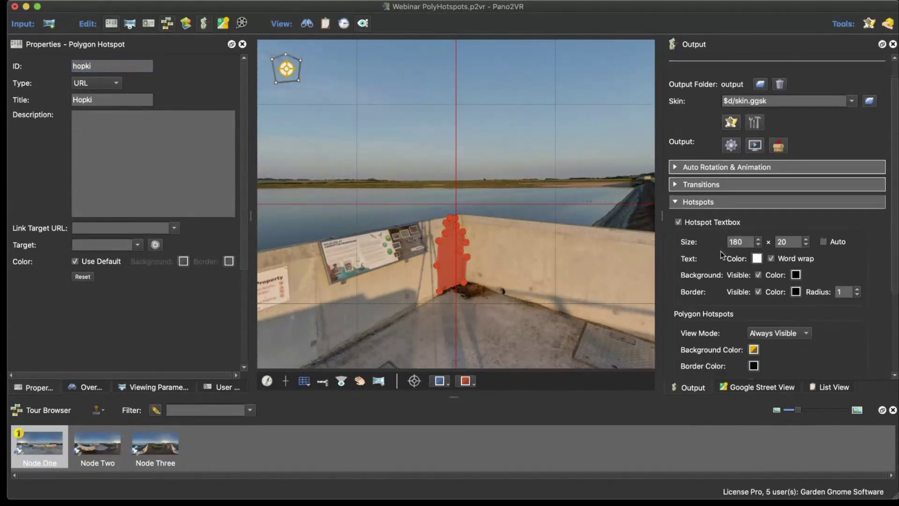
scroll(722, 253, "down", 2)
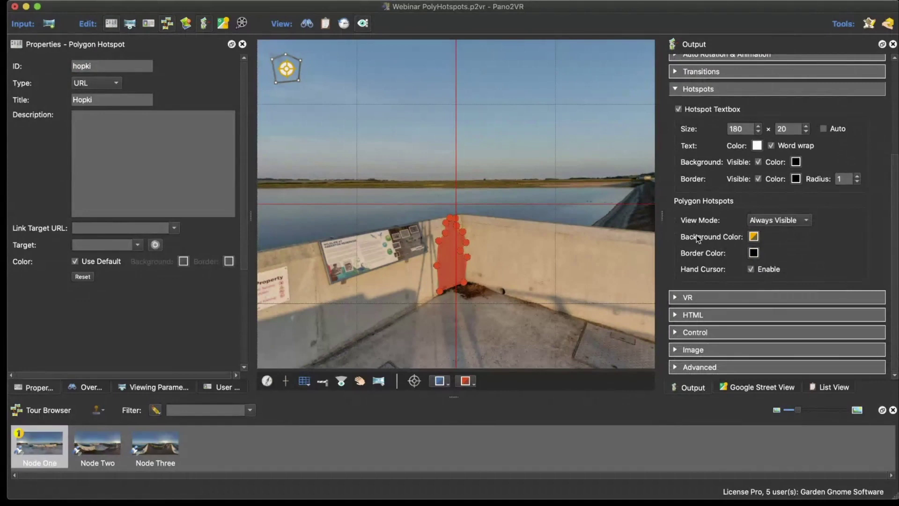
left_click(754, 236)
left_click(313, 162)
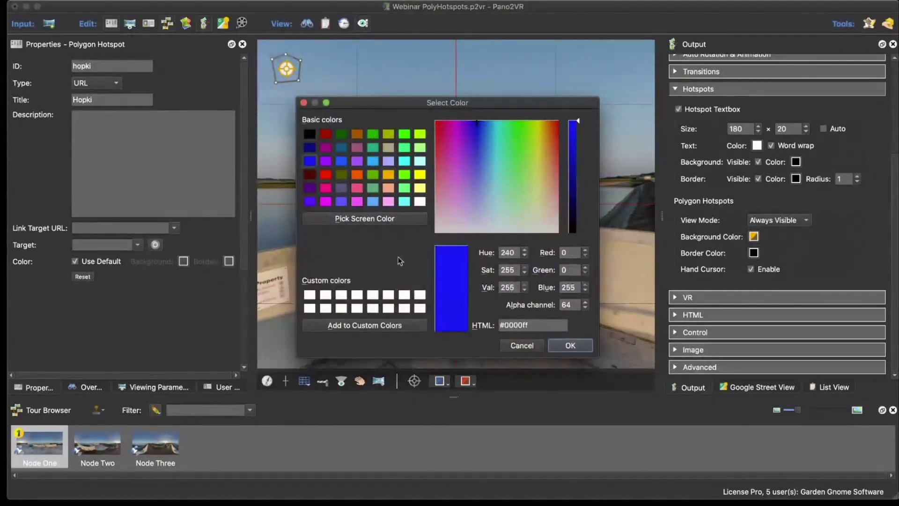
left_click(564, 345)
Step: Set the polygon hotspots' border color to blue and their view mode to Disabled in the output settings
left_click(753, 253)
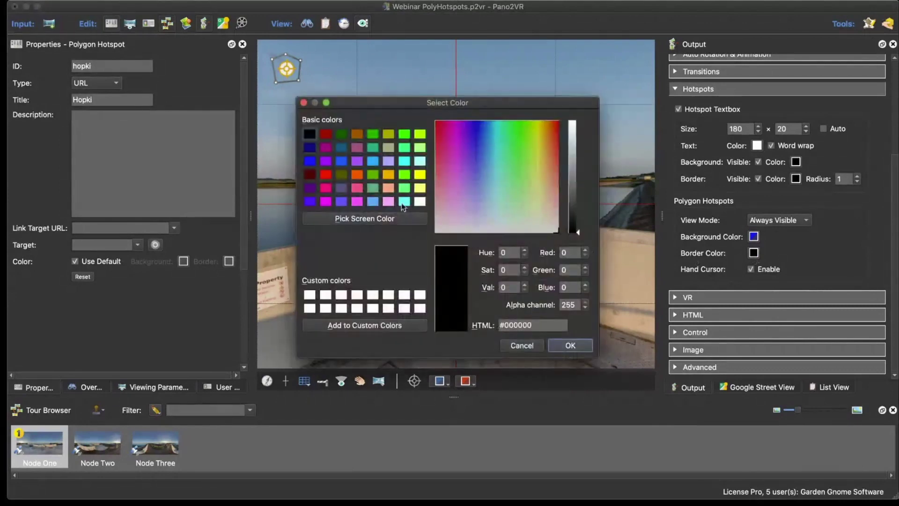
left_click(305, 161)
left_click(570, 346)
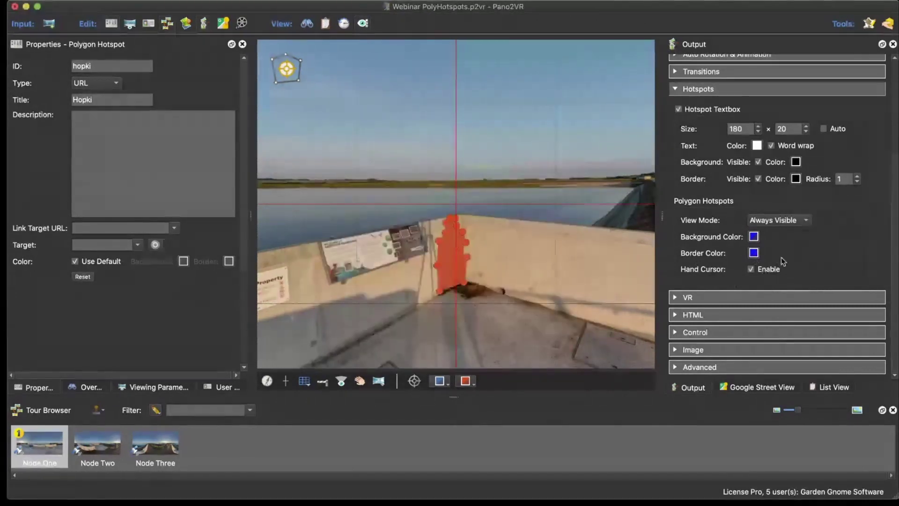
left_click(763, 220)
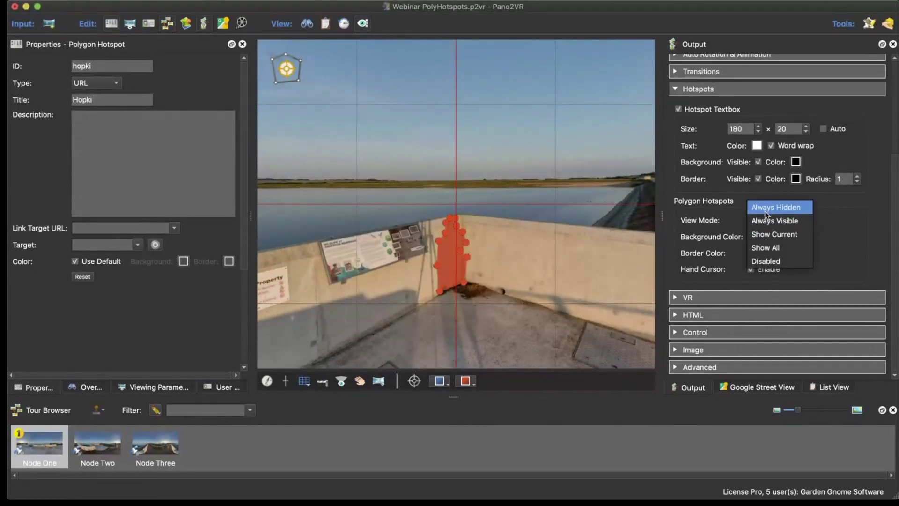
left_click(768, 262)
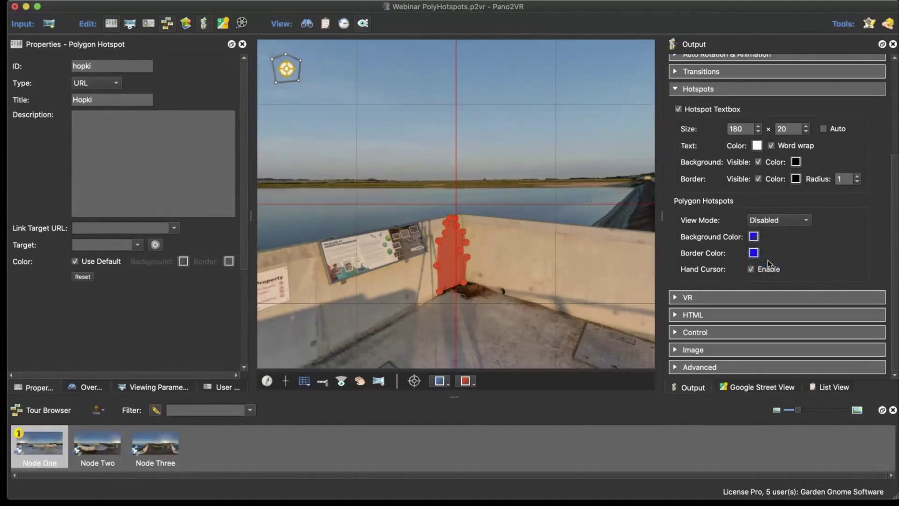
Step: Regenerate the output, overwriting pano.xml, and check the shadow area in the browser preview before closing it
scroll(769, 246, "up", 5)
left_click(731, 169)
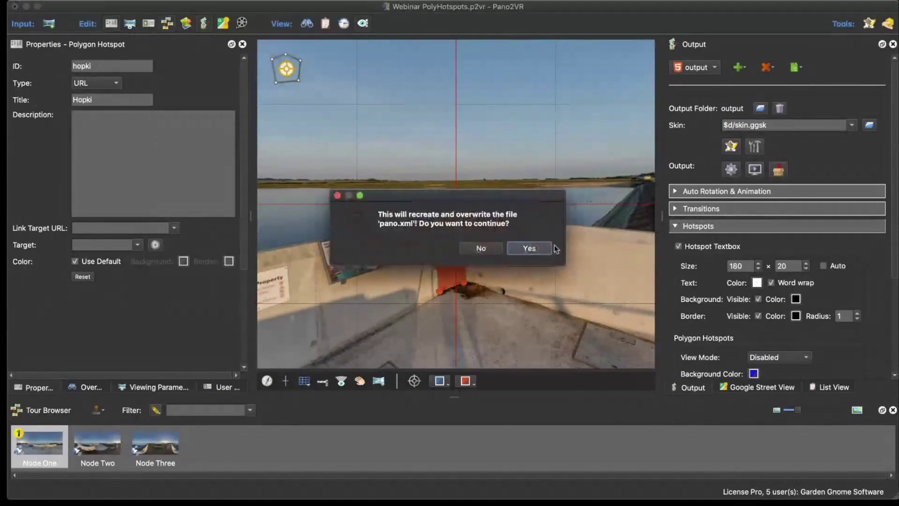
left_click(529, 247)
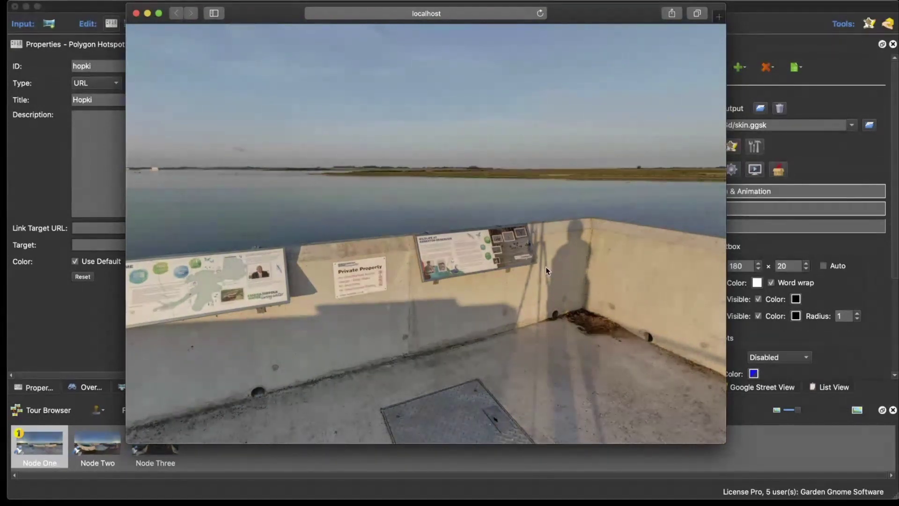
left_click_drag(565, 283, 569, 311)
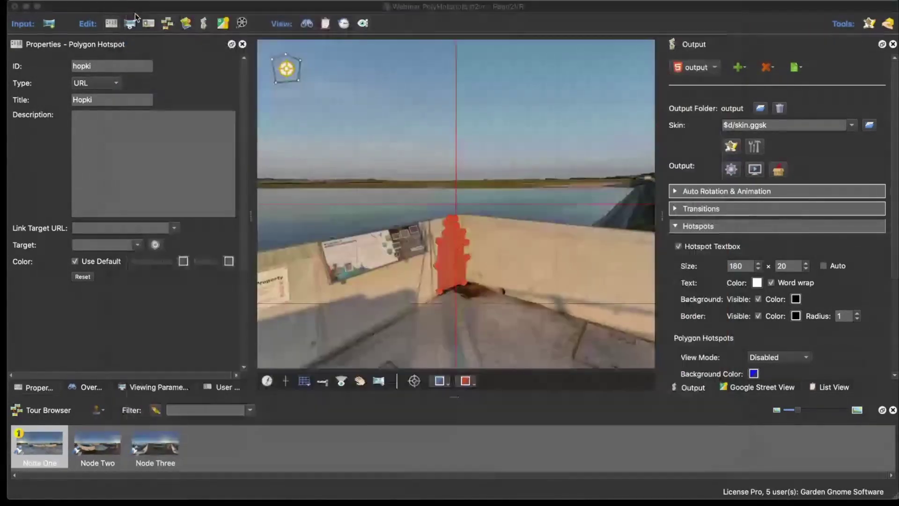
left_click(136, 13)
Step: Add a text element near the upper-left corner of the skin canvas and hide the off-canvas elements
left_click(732, 146)
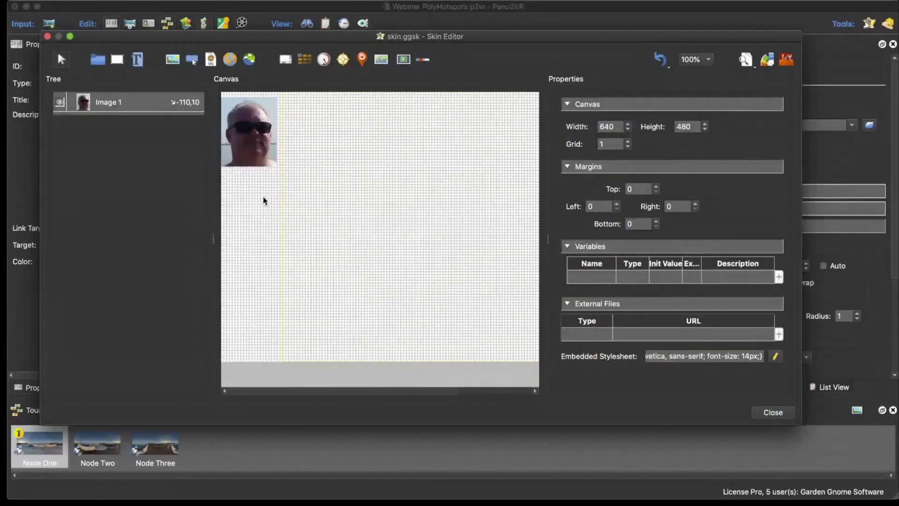
left_click(136, 60)
left_click(355, 141)
left_click_drag(355, 142, 304, 109)
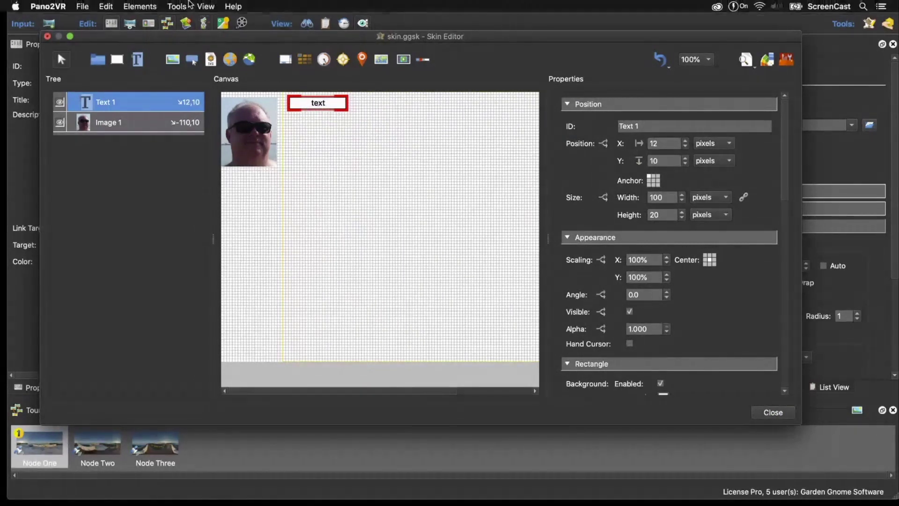
left_click(206, 6)
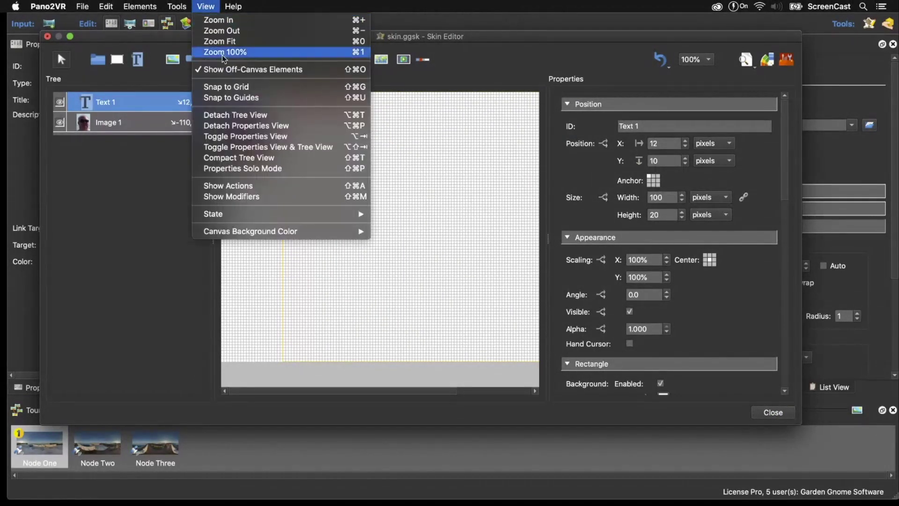
left_click(225, 69)
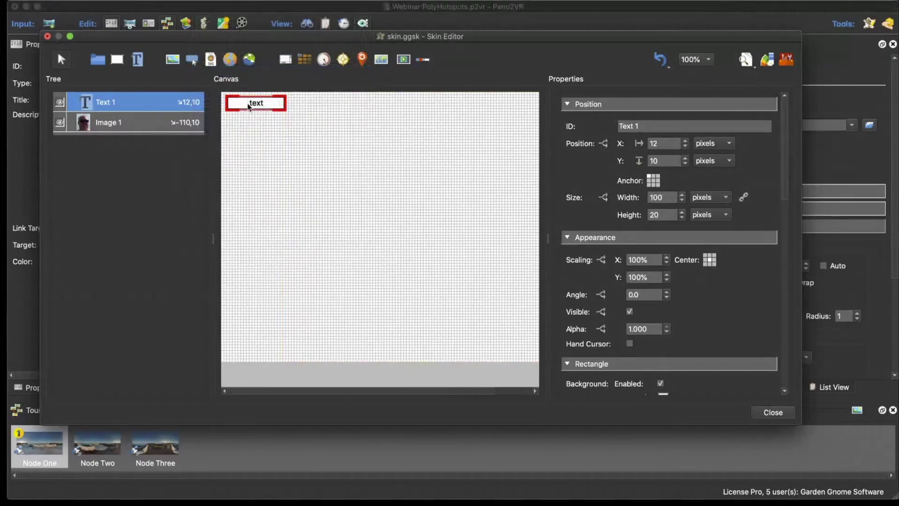
Step: Position the text element at X 10 and Y 10 pixels on the skin canvas
left_click_drag(245, 105, 244, 104)
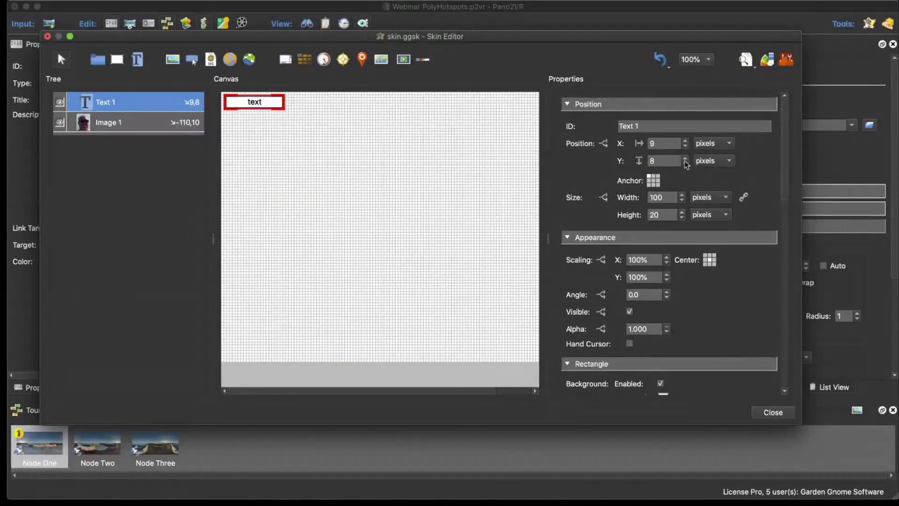
left_click(650, 143)
double_click(650, 143)
type("10")
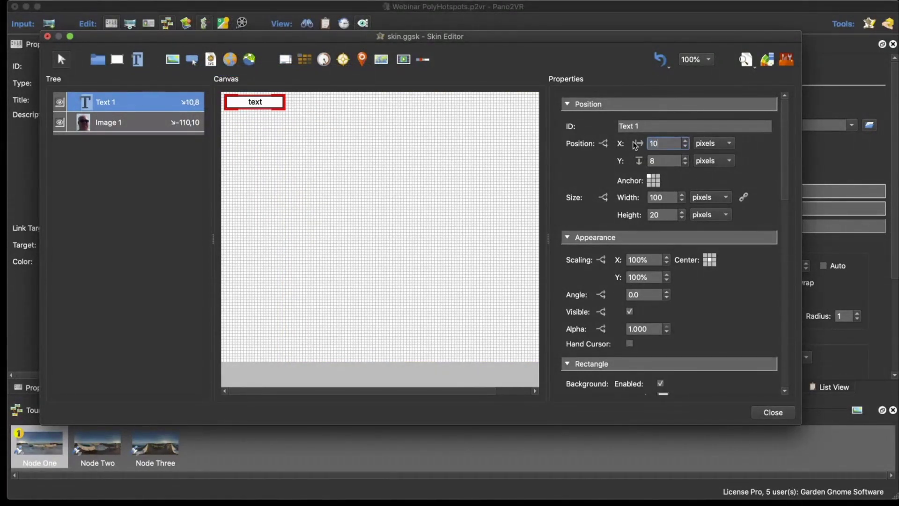
key("Tab")
type("0")
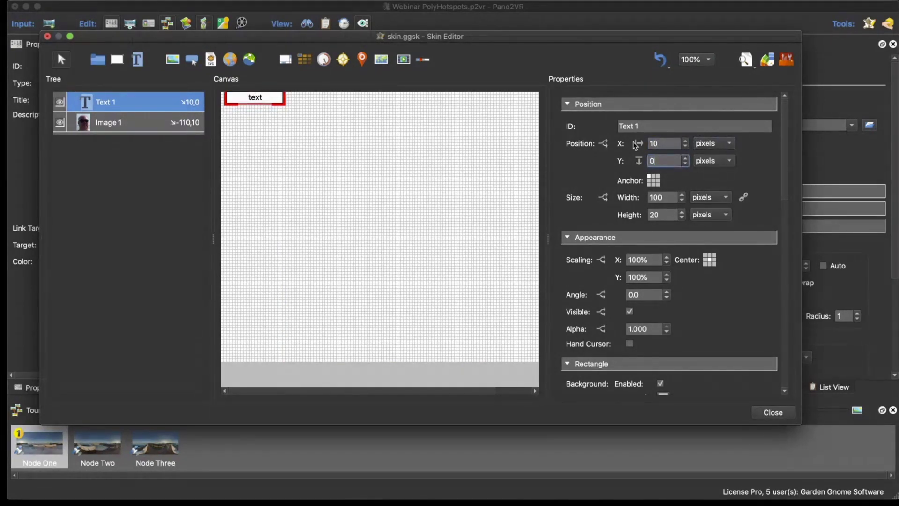
type("10")
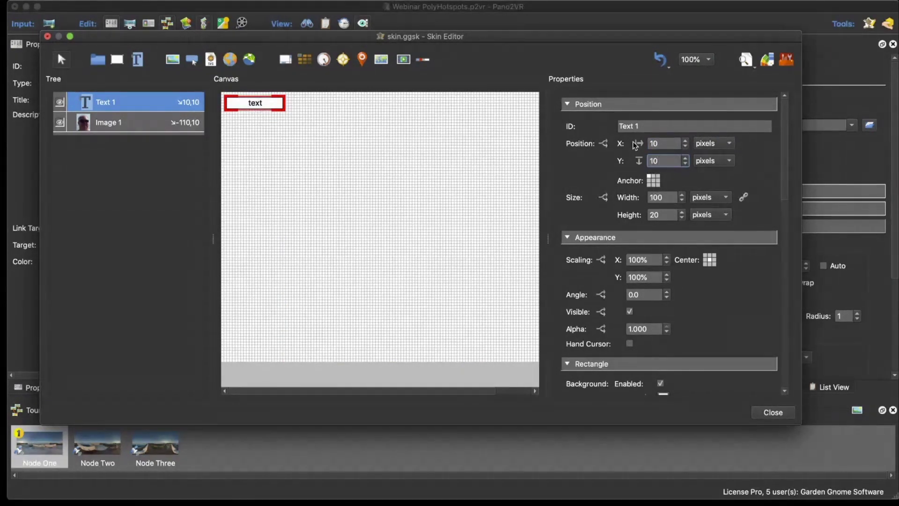
left_click(330, 208)
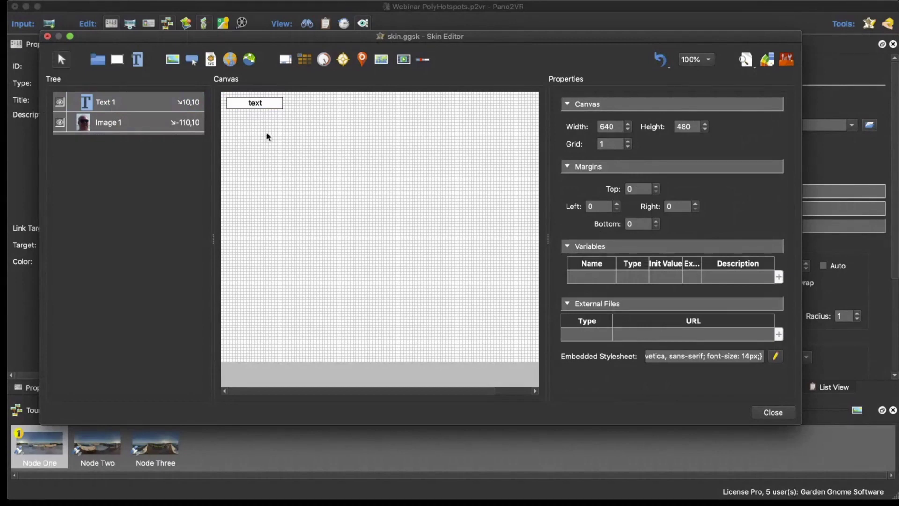
Step: Change the text element's content to "Show" followed by the person's nickname
left_click(275, 105)
scroll(696, 299, "down", 2)
scroll(696, 299, "down", 4)
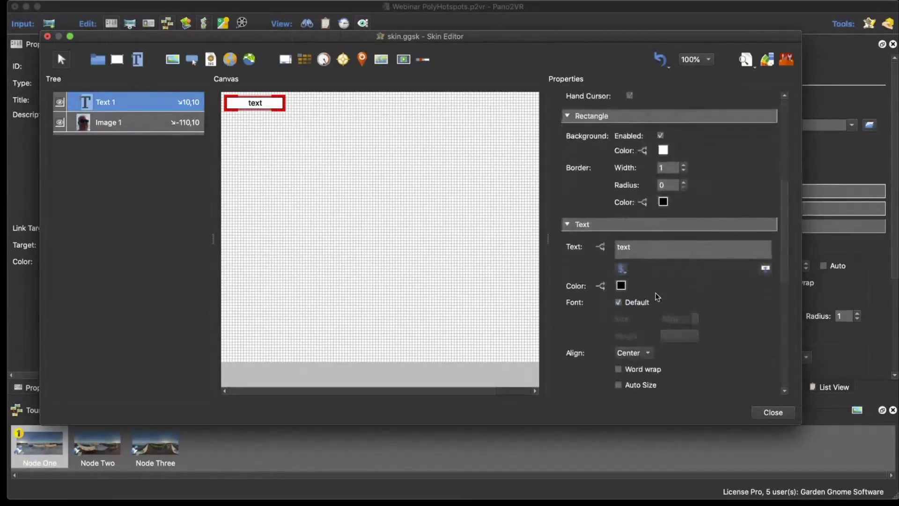
double_click(624, 247)
type("Show Hopki")
left_click(445, 295)
Step: Add an action to the text element with Mouse Click as the source and Player Settings as the action
left_click(274, 107)
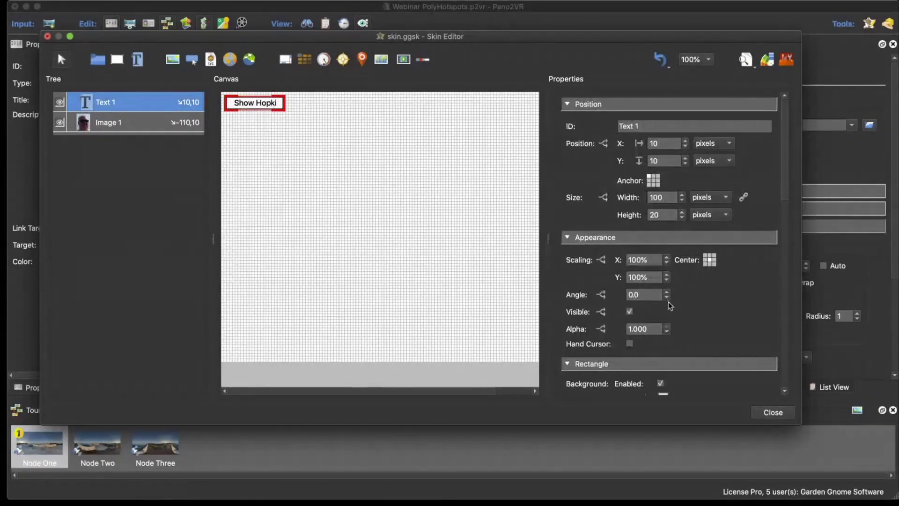
scroll(669, 304, "down", 15)
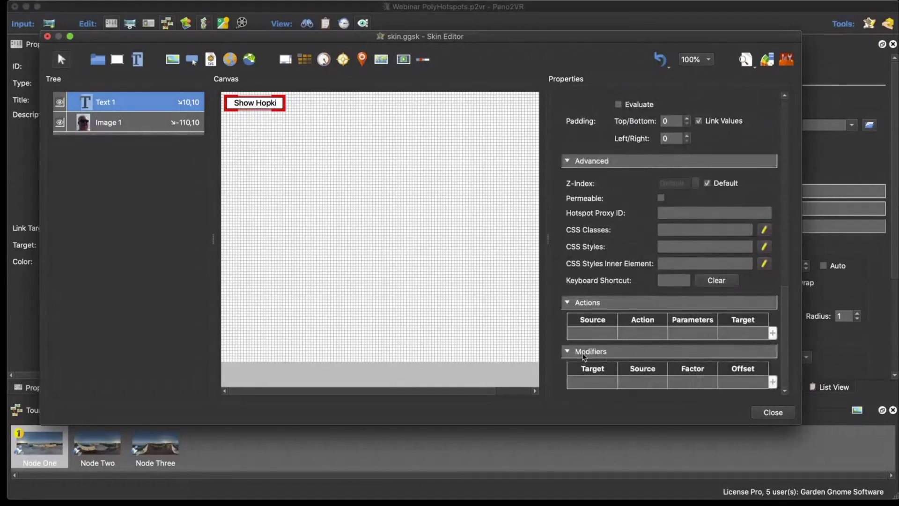
double_click(591, 336)
left_click(431, 201)
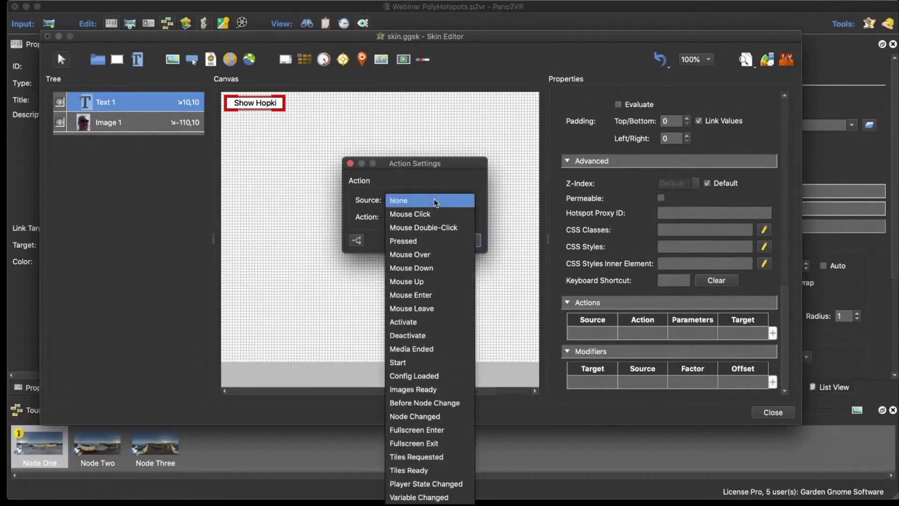
left_click(435, 213)
left_click(437, 217)
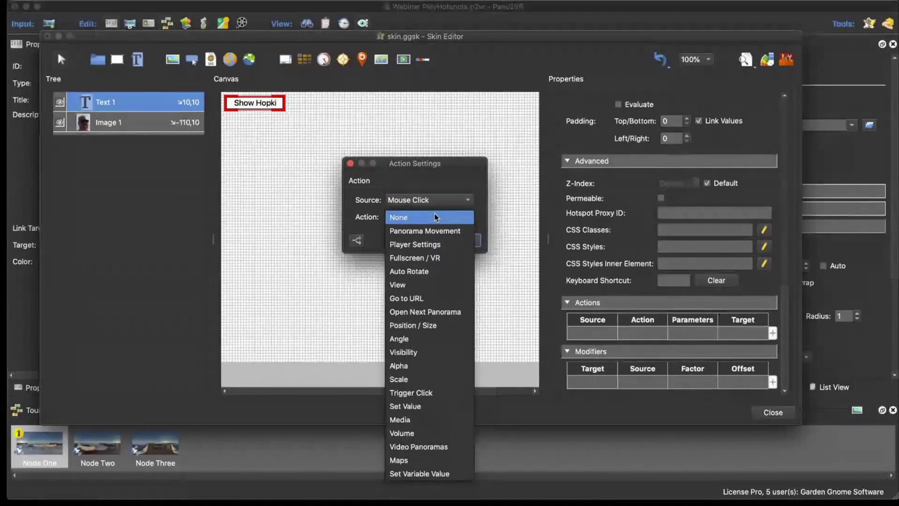
left_click(440, 246)
Step: Set the action's type to Change Polygon Mode and mode to Show One, targeting the shadow hotspot's ID, and accept it
left_click(457, 233)
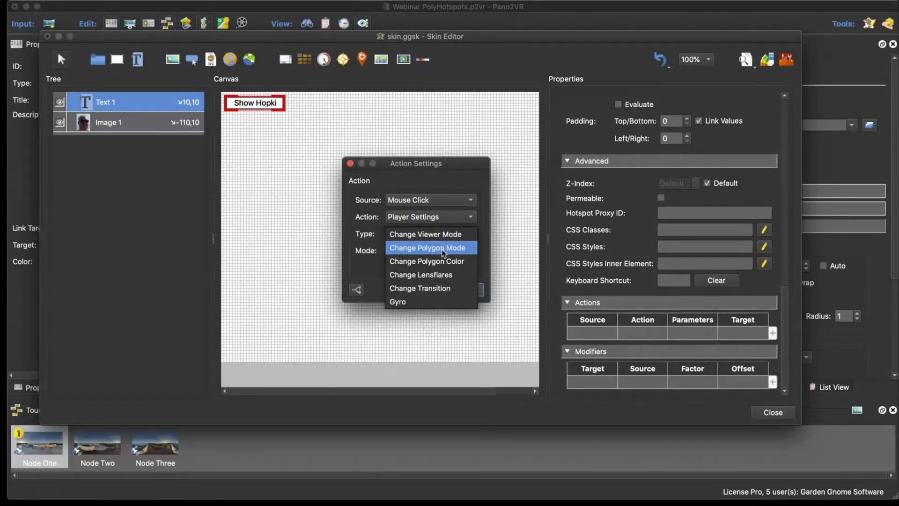
left_click(442, 249)
left_click(443, 251)
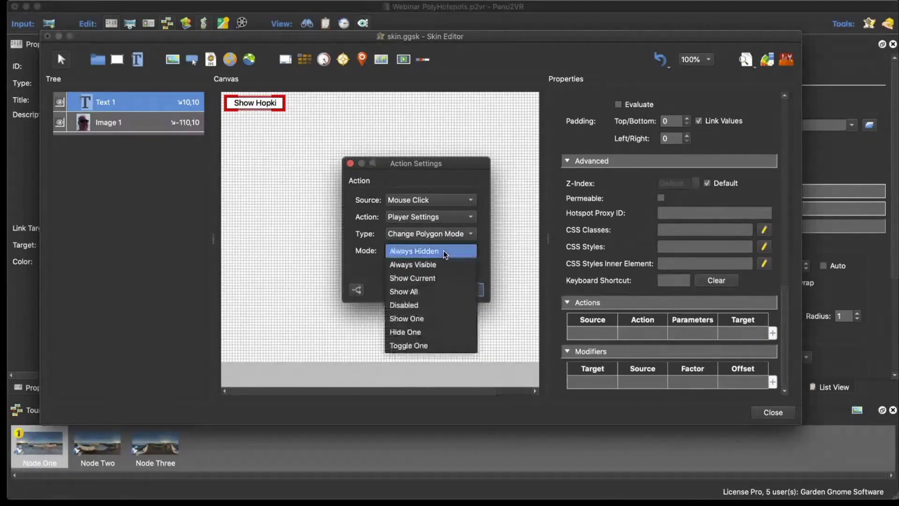
left_click(439, 318)
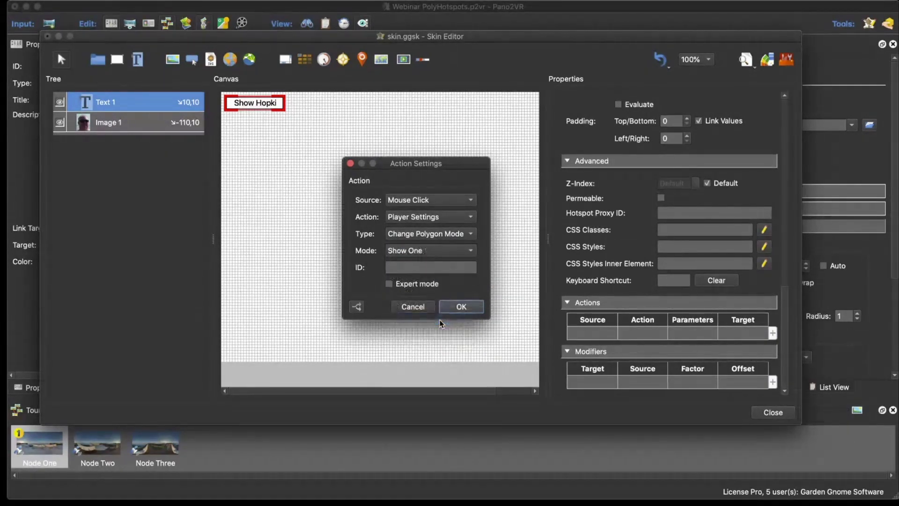
left_click(421, 267)
type("hopki")
left_click(458, 307)
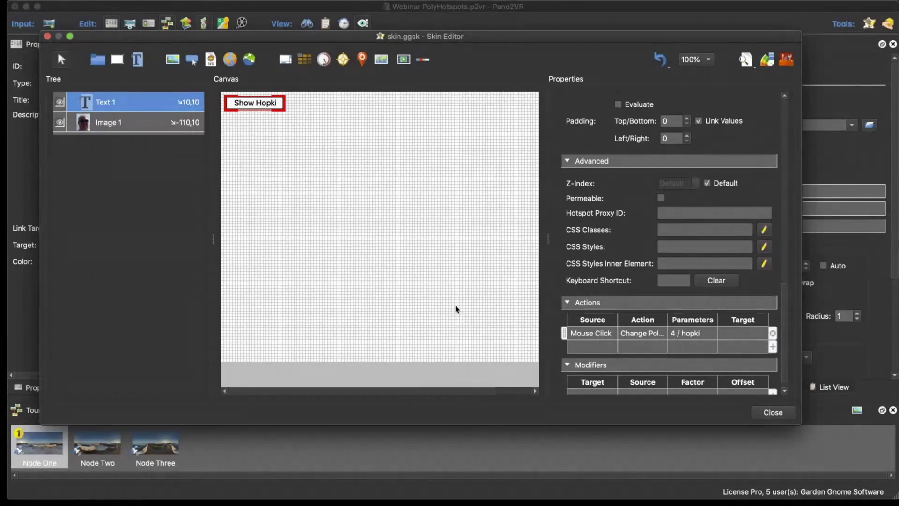
left_click(456, 309)
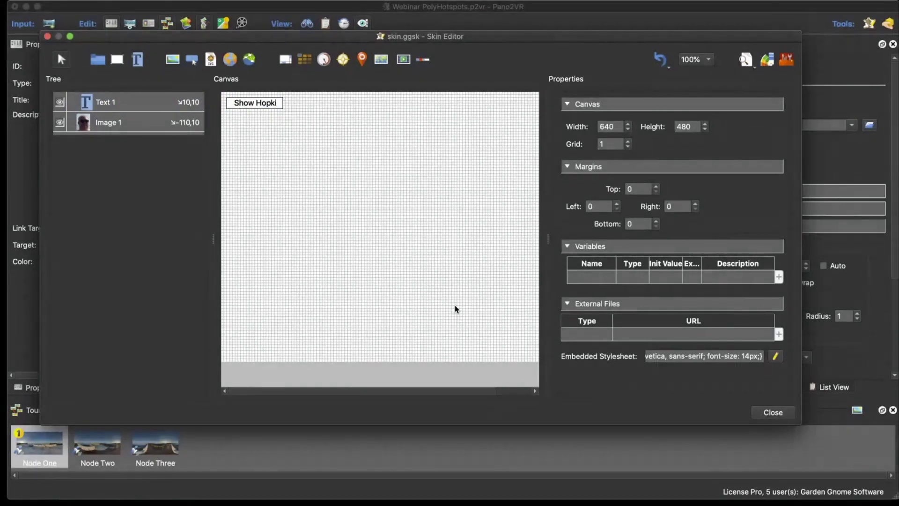
Step: Close the skin and regenerate the output with it, overwriting pano.xml
left_click(783, 411)
left_click(731, 169)
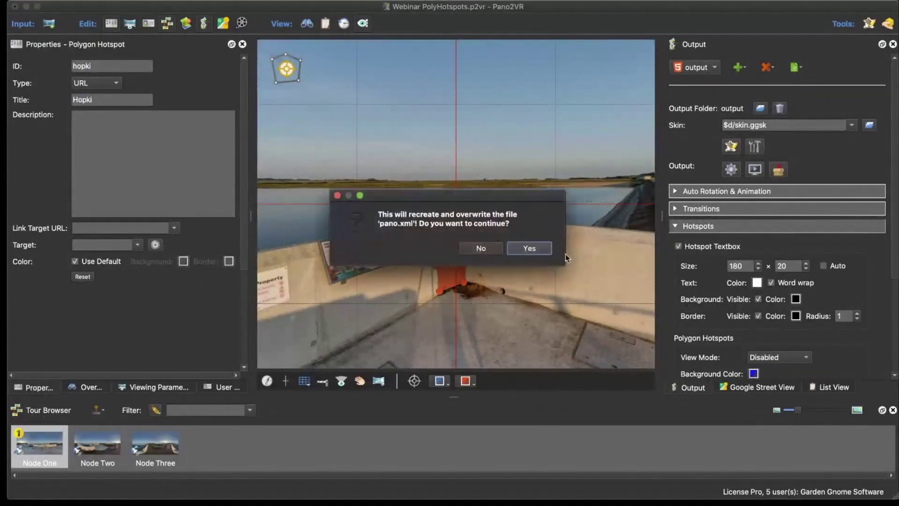
left_click(528, 247)
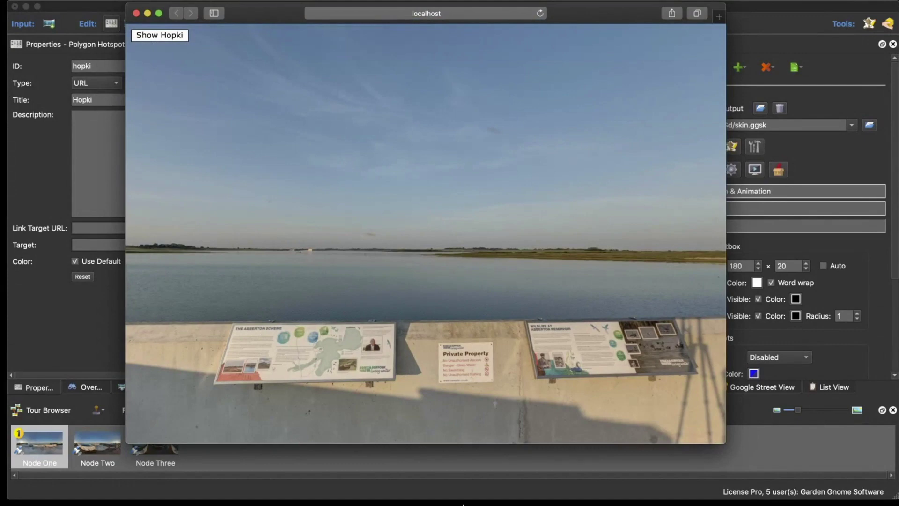
Step: Test the skin's text button on the shadow hotspot in the browser preview, check the hotspot's title, and close the preview
mouse_move(466, 503)
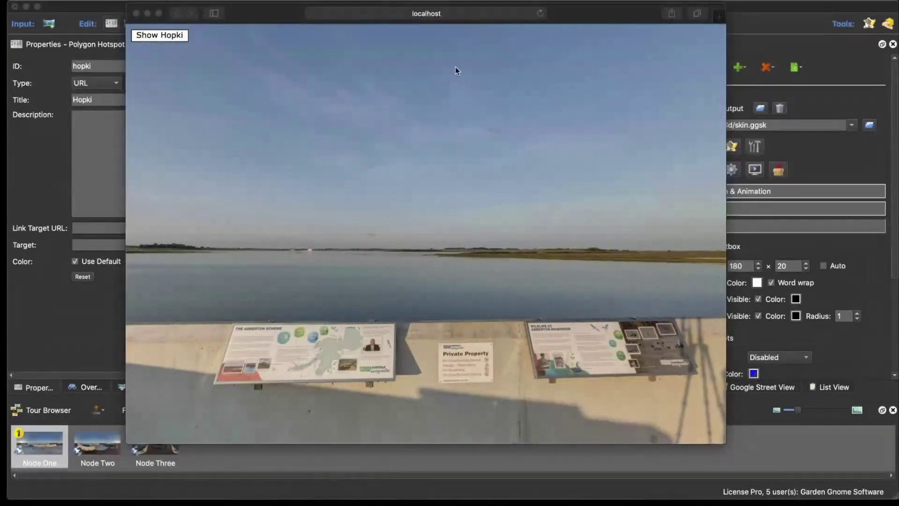
left_click(323, 187)
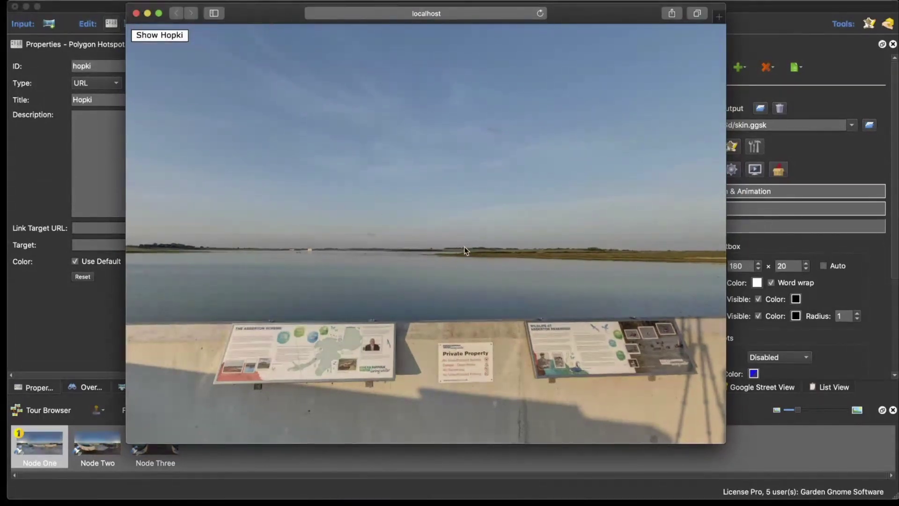
left_click_drag(465, 246, 303, 158)
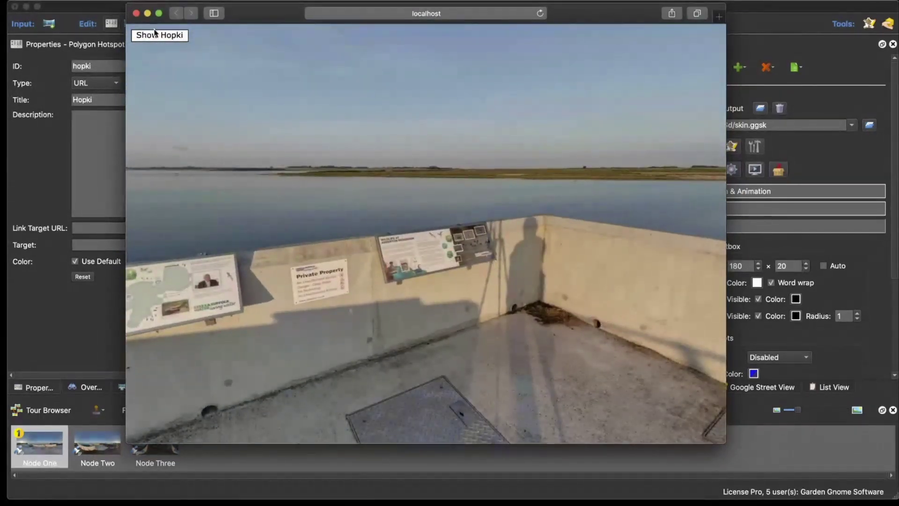
left_click(156, 38)
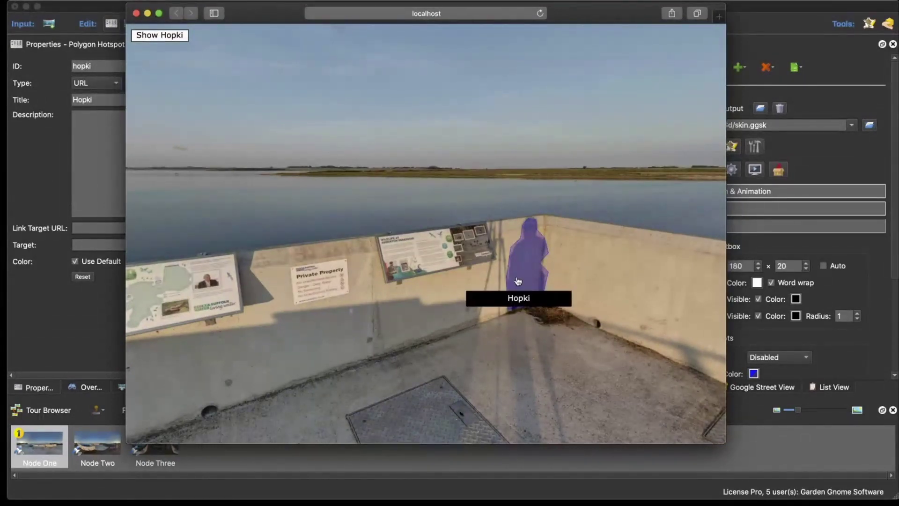
left_click(137, 13)
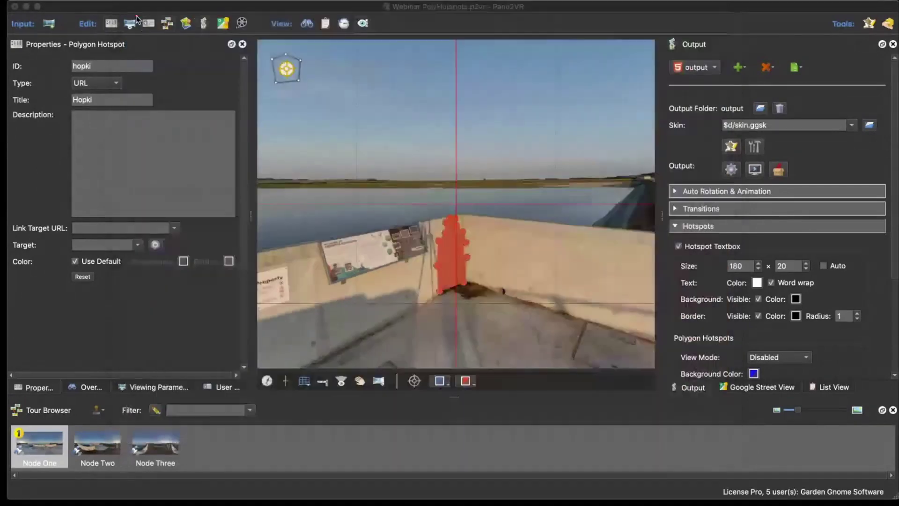
Step: Open the skin for editing and set the image element's Hotspot Proxy ID to the shadow hotspot's ID
left_click(731, 147)
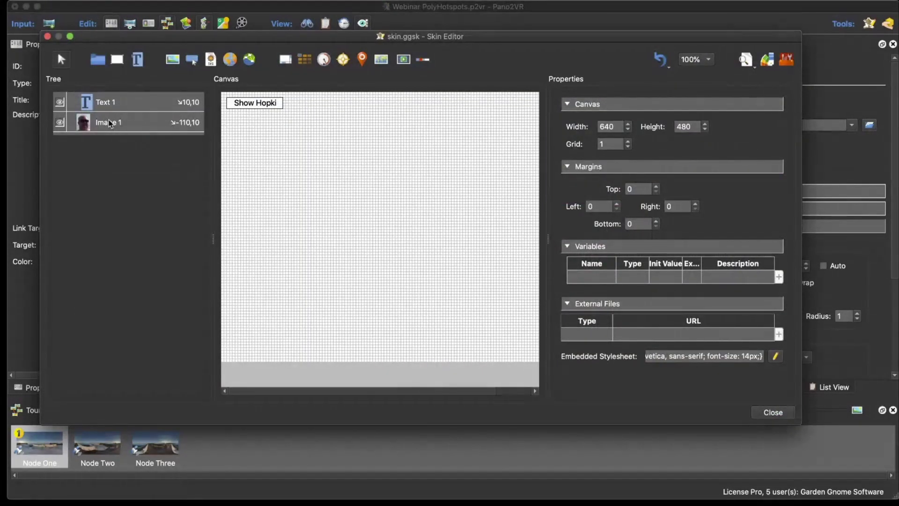
left_click(109, 123)
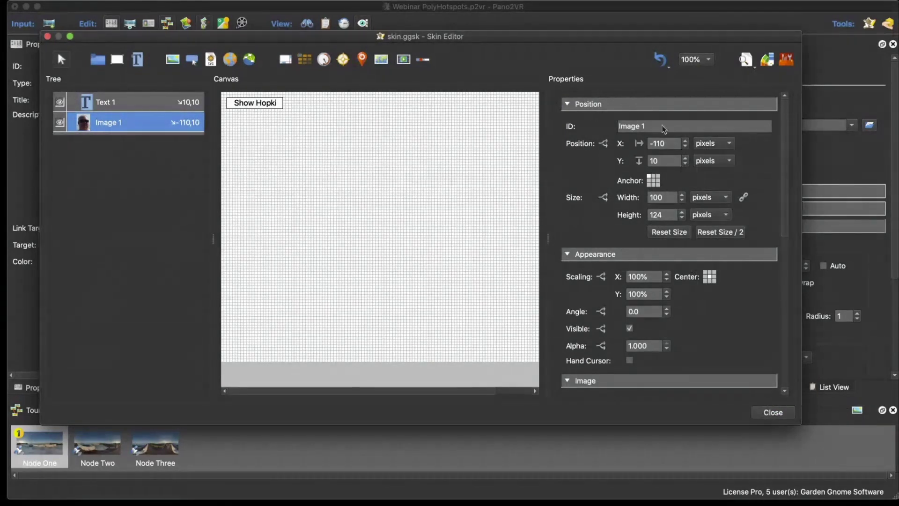
scroll(625, 187, "down", 5)
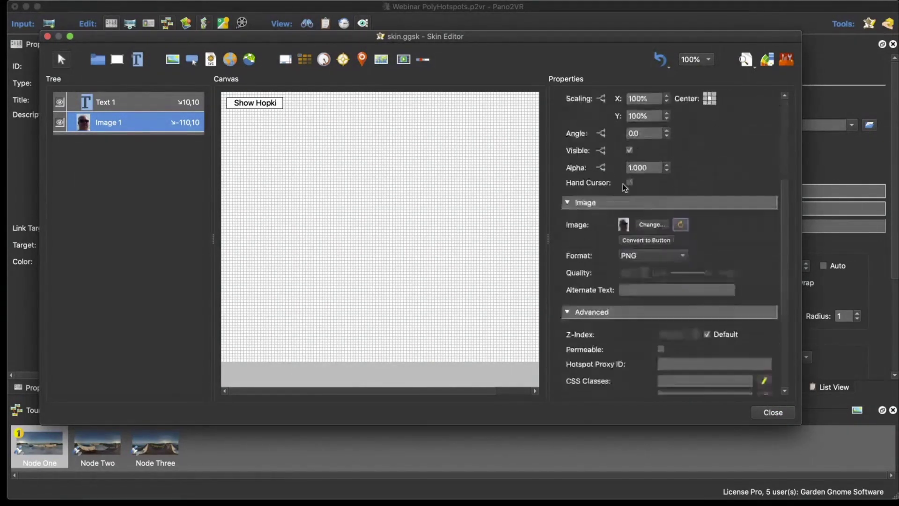
scroll(625, 187, "down", 4)
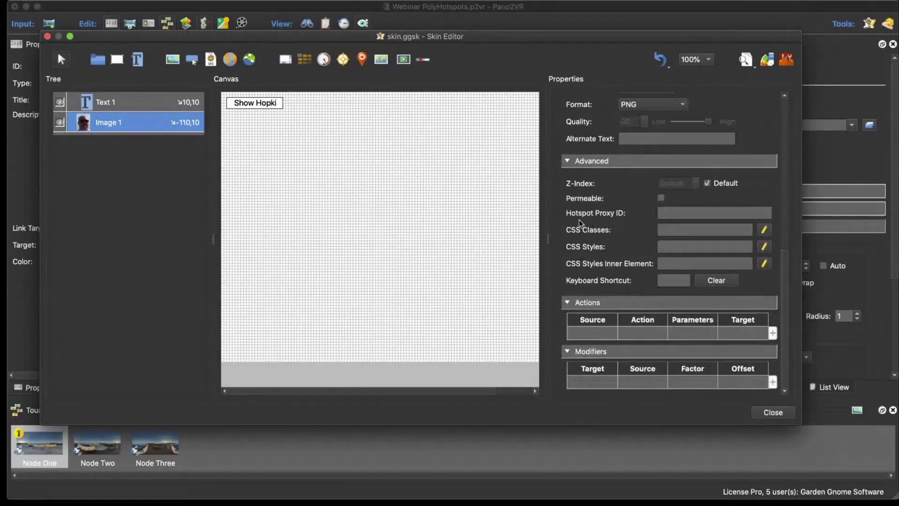
left_click(675, 214)
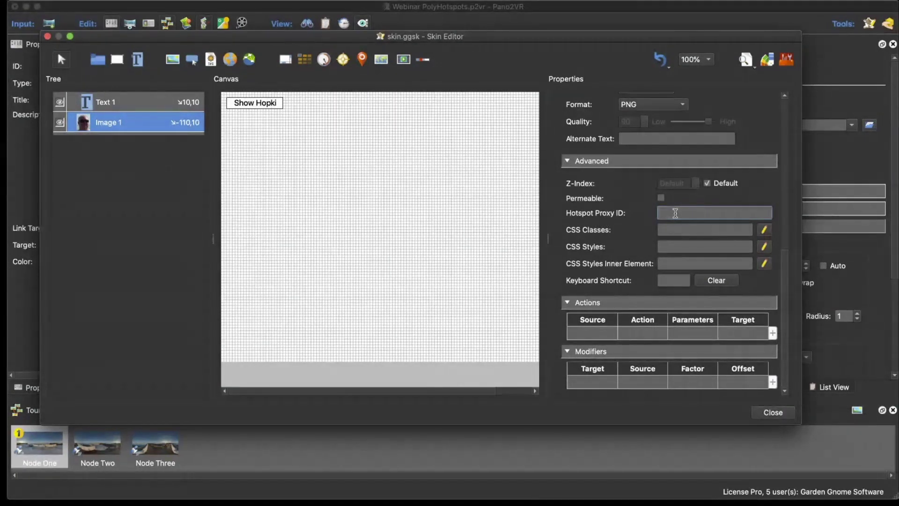
type("hopki")
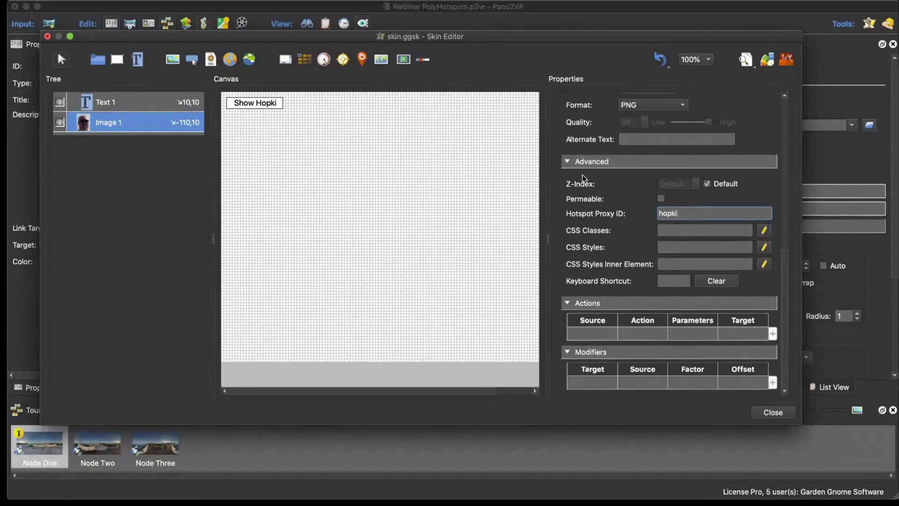
Step: Add a logic block to the image's position that moves it to X 10, Y 10 when Mouse Over = true
scroll(583, 181, "up", 10)
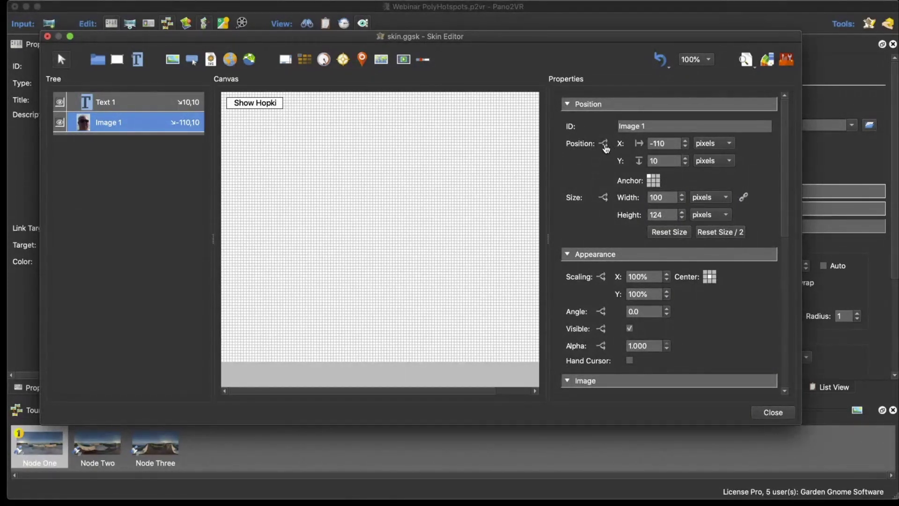
left_click(604, 144)
left_click(294, 142)
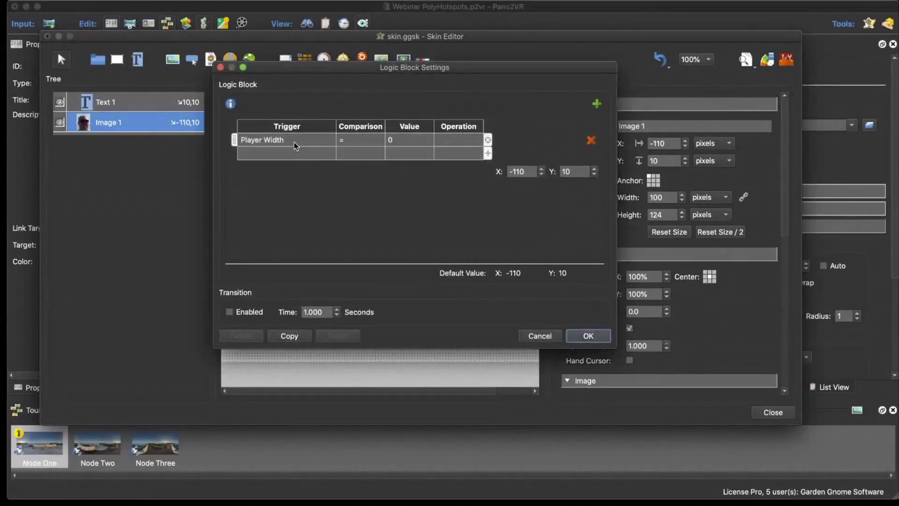
left_click(294, 142)
left_click(294, 142)
mouse_move(294, 153)
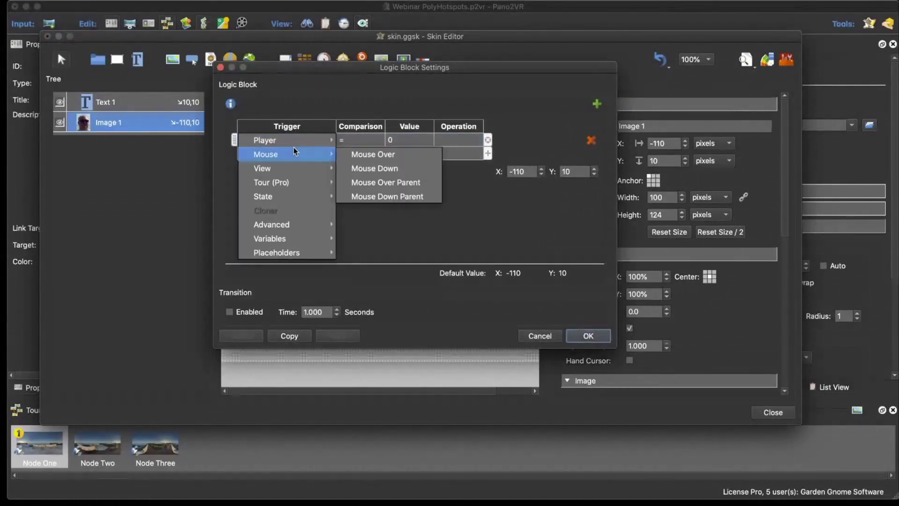
left_click(373, 151)
double_click(519, 171)
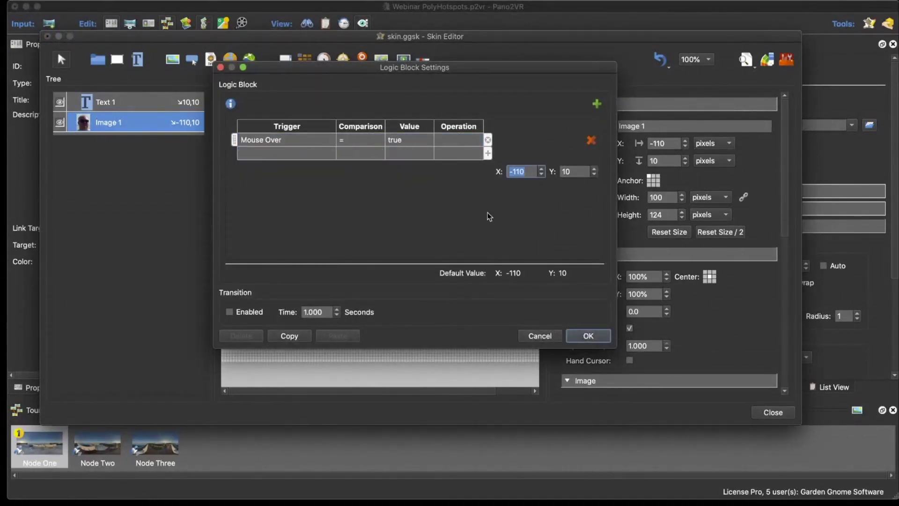
type("110")
key("BackSpace")
type("0")
left_click(588, 335)
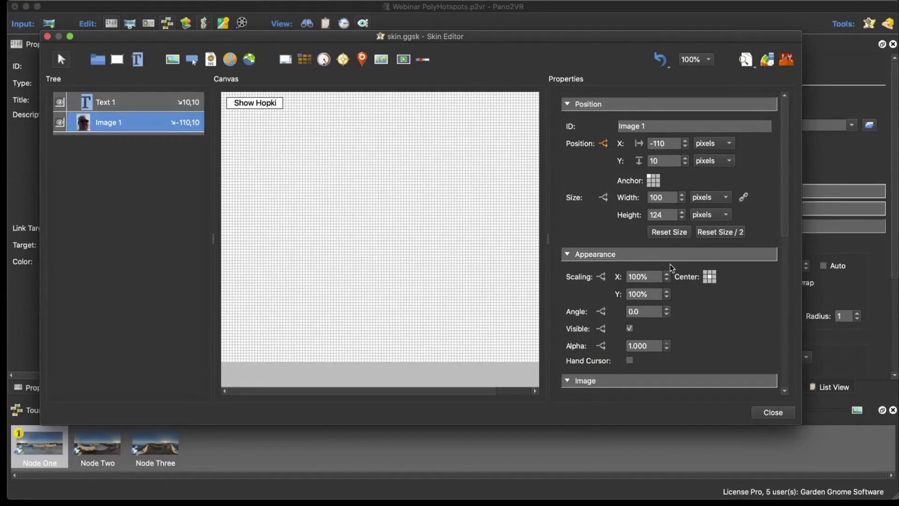
Step: Regenerate the output, overwriting pano.xml, and test the text button and the image's rollover on the shadow hotspot in the browser preview
key("ctrl+g")
key("Return")
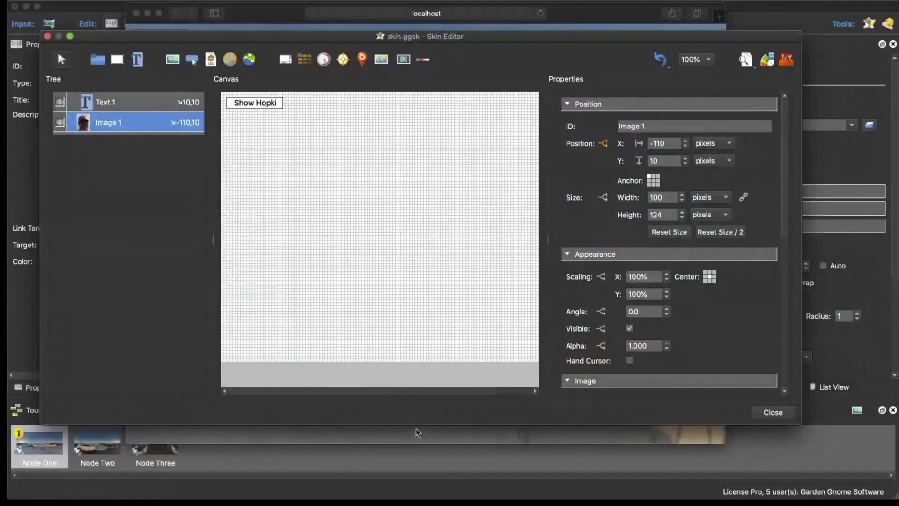
left_click(416, 428)
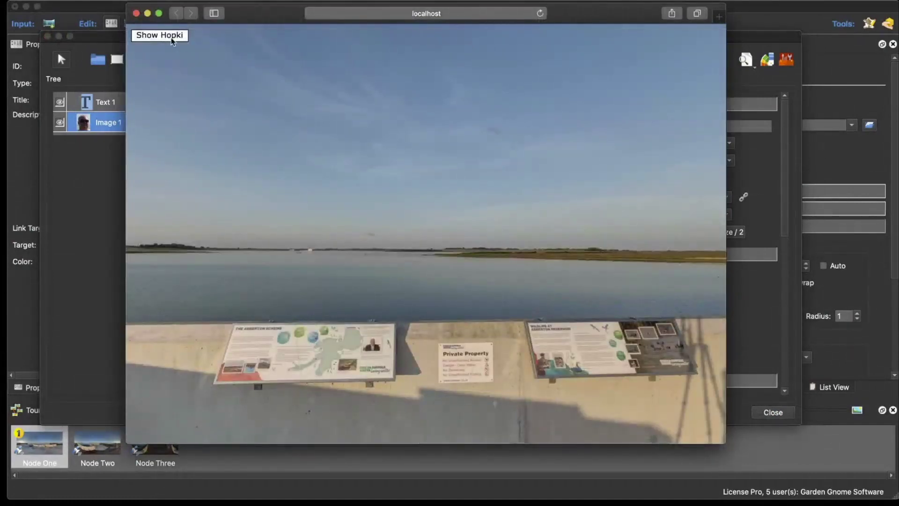
left_click_drag(178, 49, 505, 298)
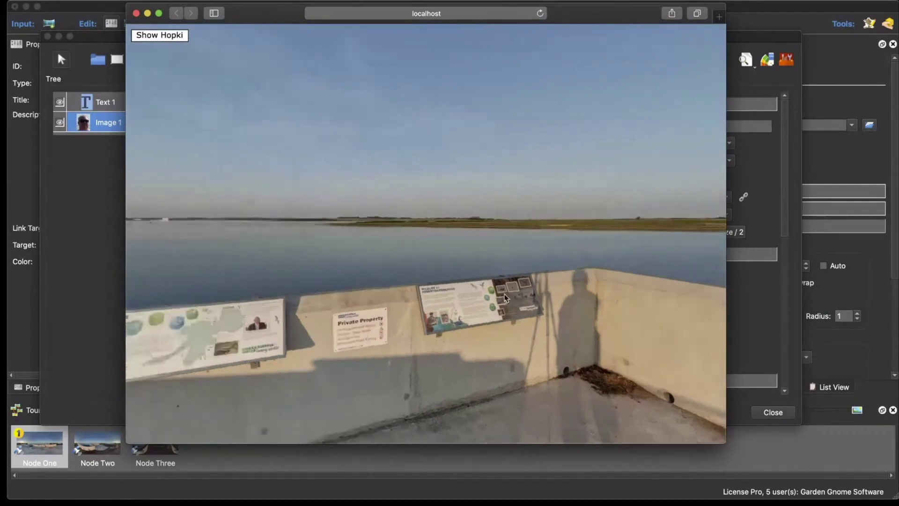
left_click(172, 35)
left_click_drag(243, 107, 482, 212)
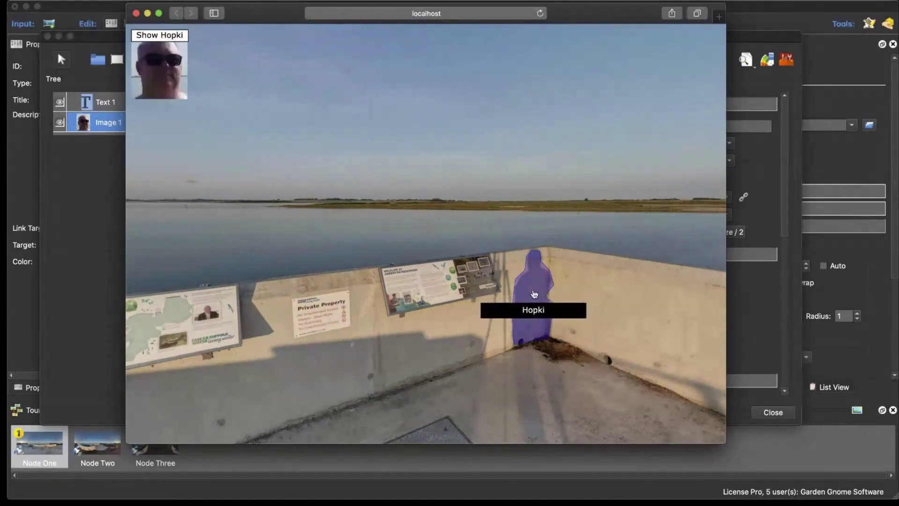
left_click(137, 13)
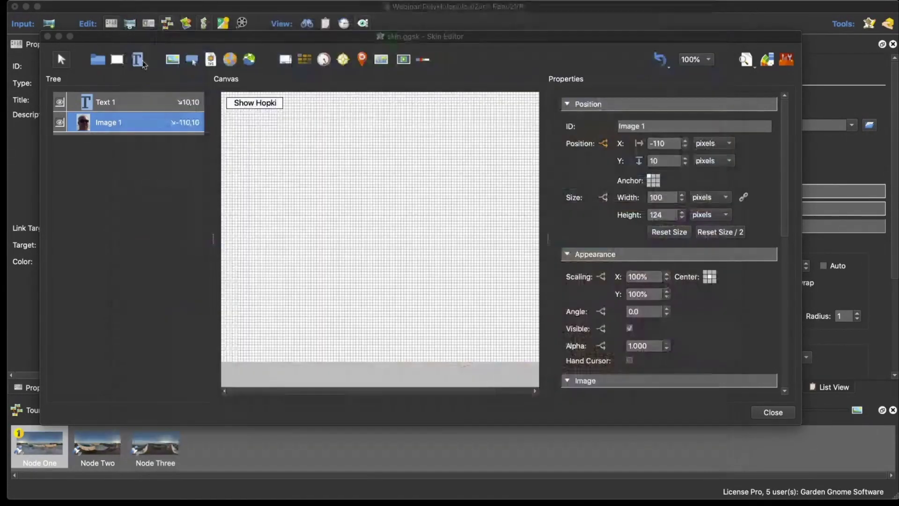
Step: Move the image above the text element in the skin tree and enable a 1.000-second transition in its position logic block
left_click(118, 122)
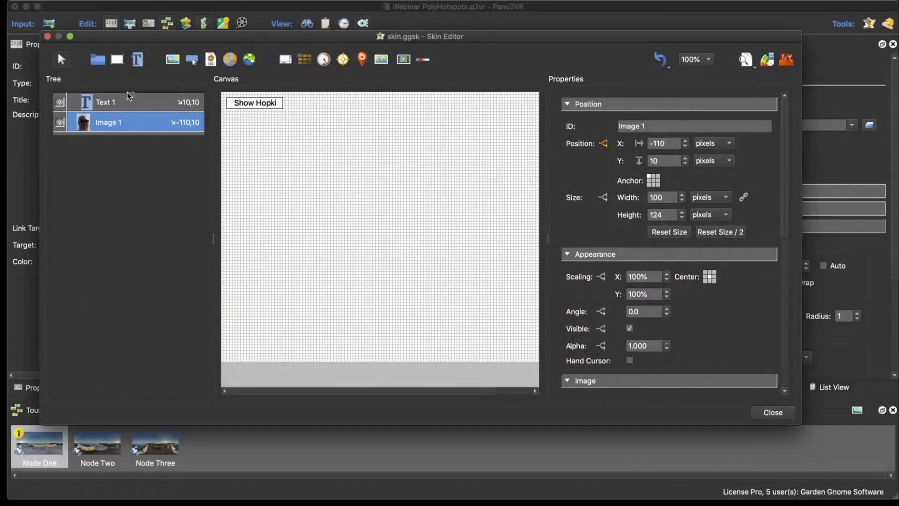
left_click_drag(128, 92, 126, 94)
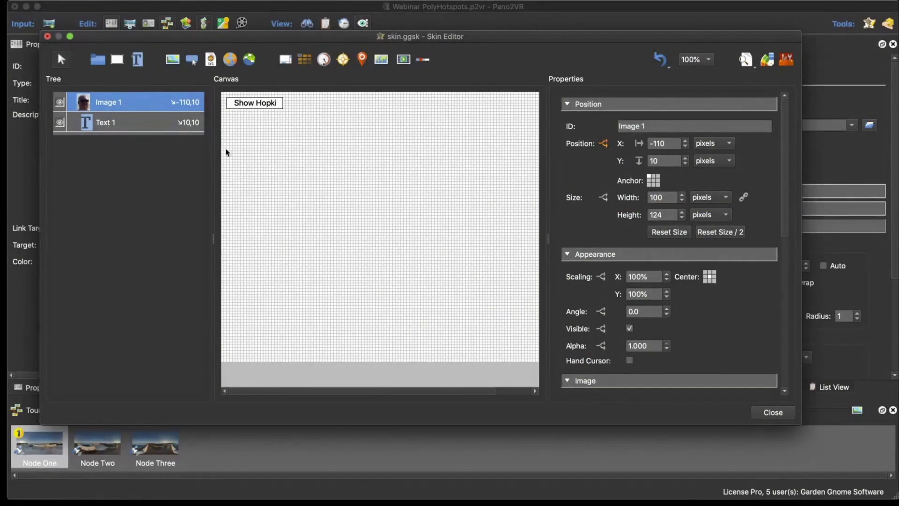
left_click(605, 144)
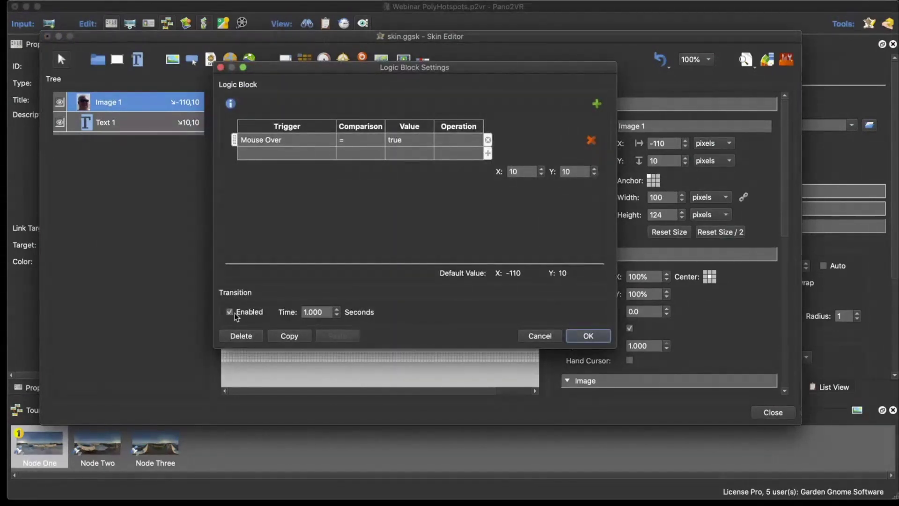
left_click(585, 337)
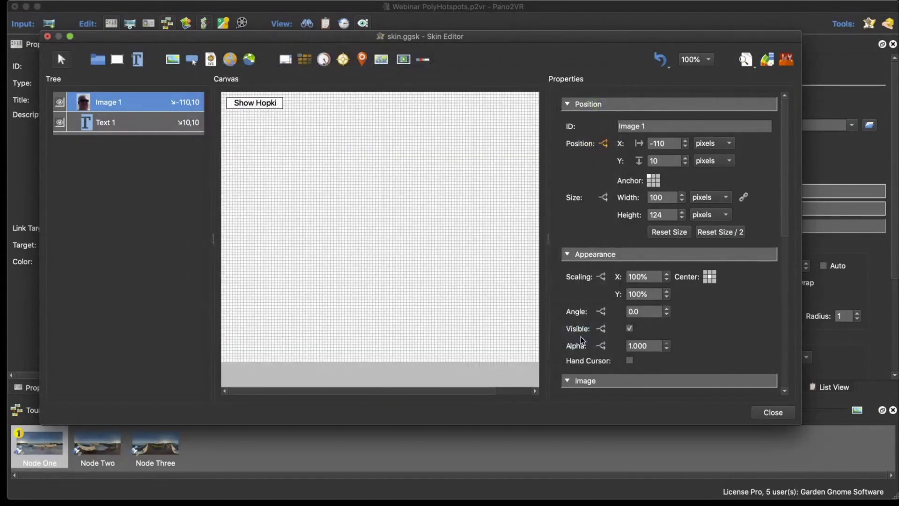
Step: Regenerate the output again, check the image's stacking and sliding over the text button in the preview, and close the preview
key("super+g")
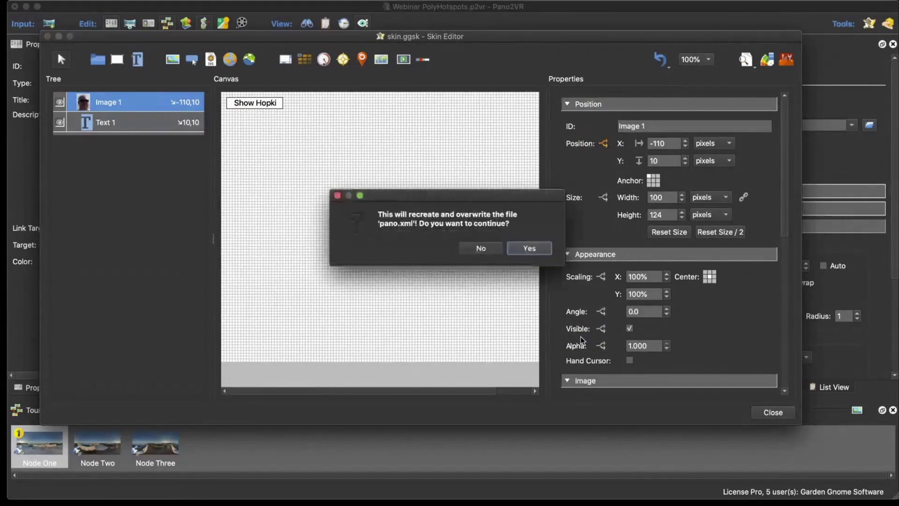
key("Return")
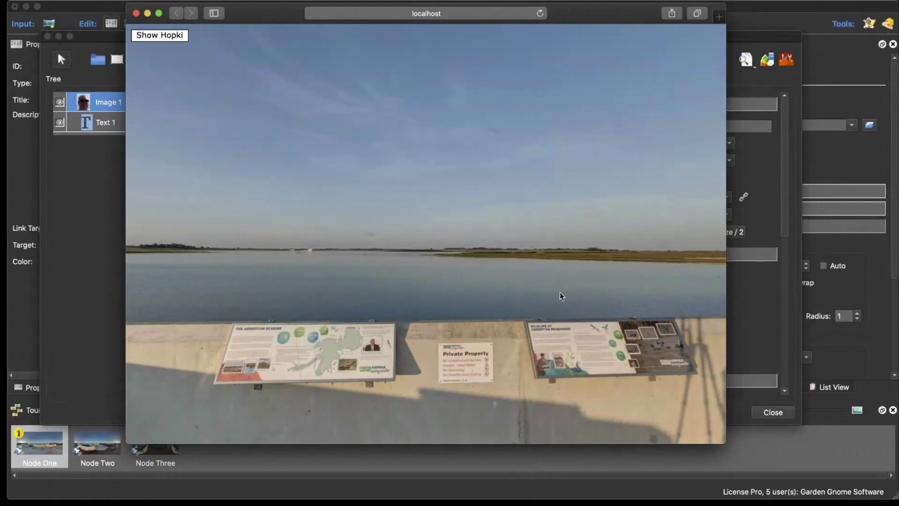
left_click_drag(560, 293, 354, 262)
left_click(168, 38)
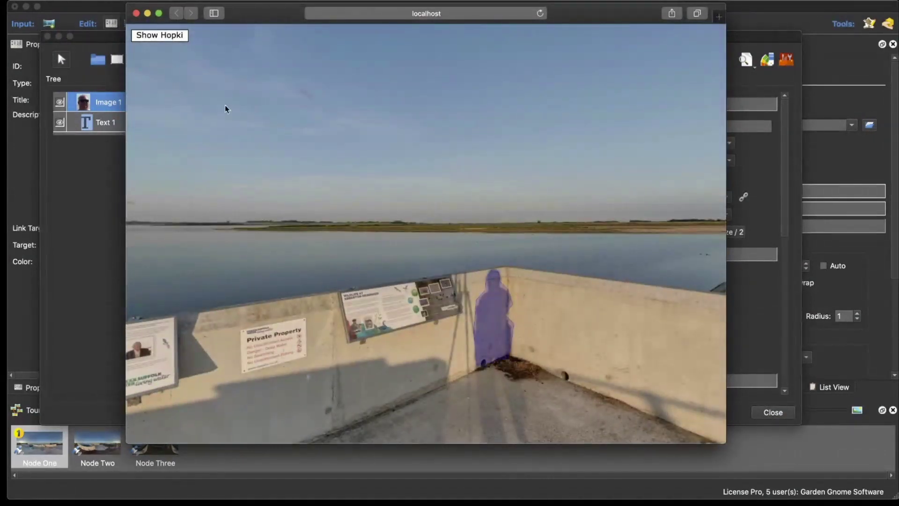
mouse_move(495, 302)
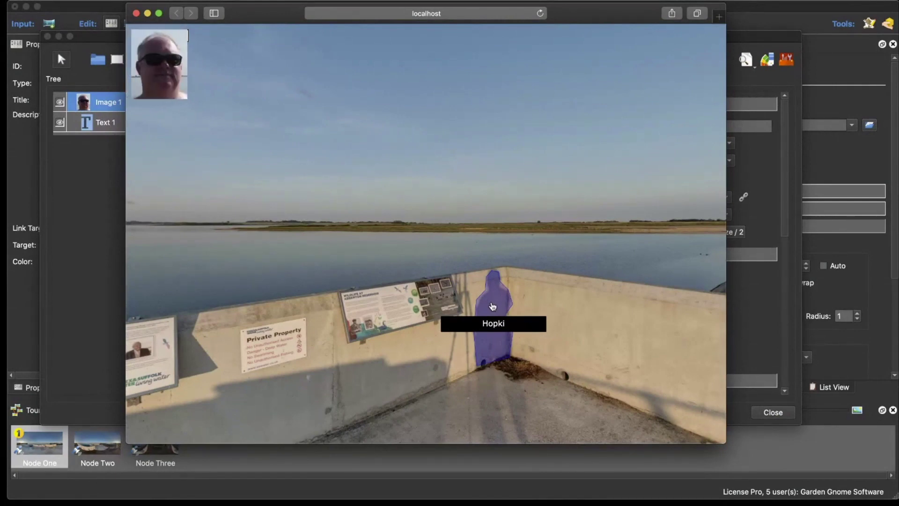
left_click(136, 13)
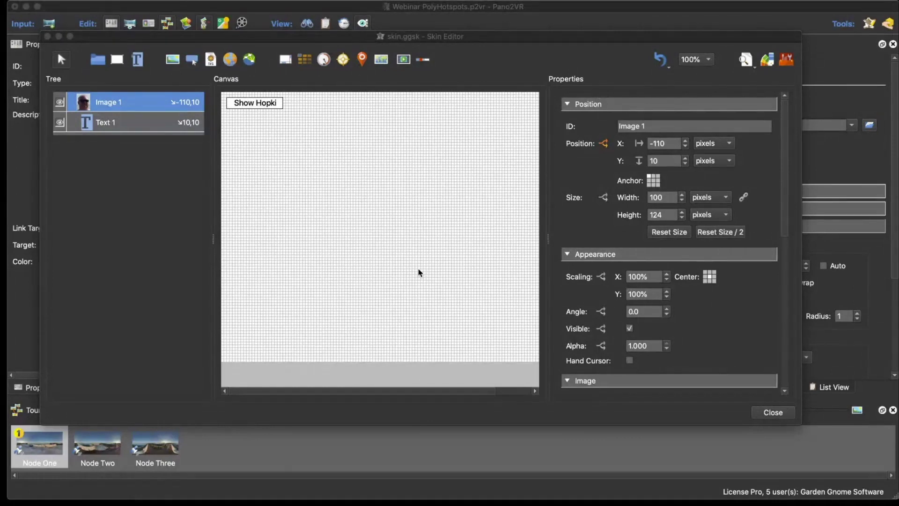
Step: Close the skin and draw a four-point polygon hotspot over the large information board left of the Private Property sign
left_click(772, 413)
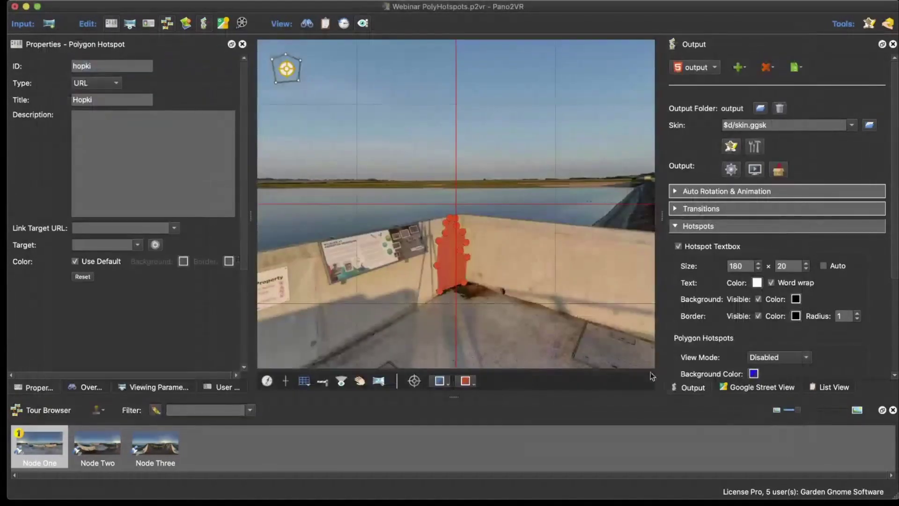
left_click(547, 319)
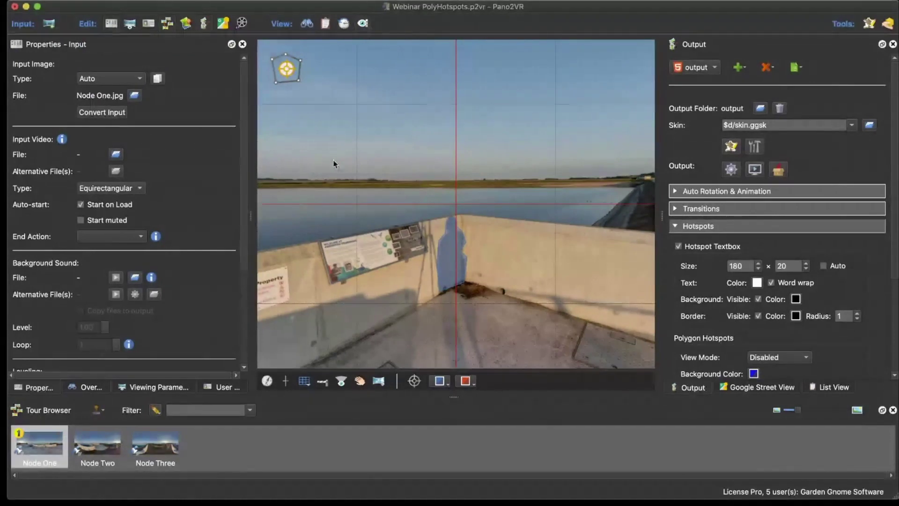
left_click_drag(353, 188, 567, 201)
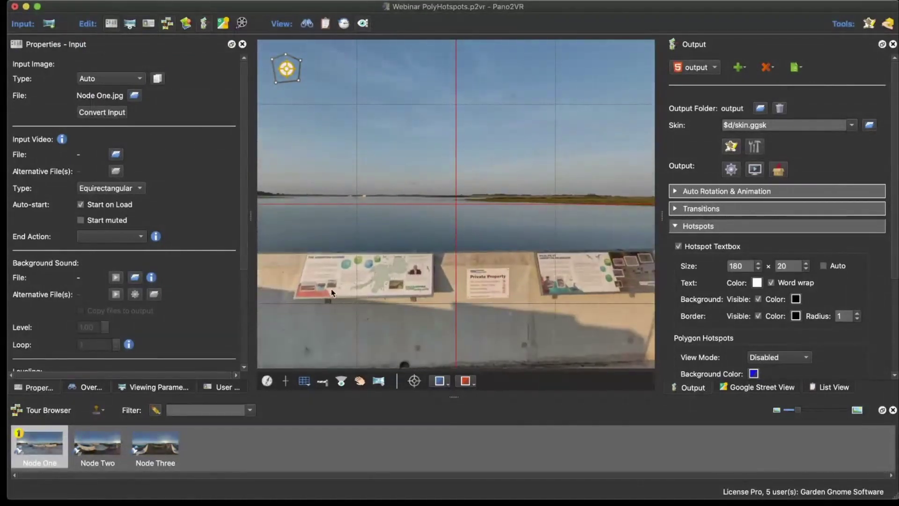
left_click(306, 254)
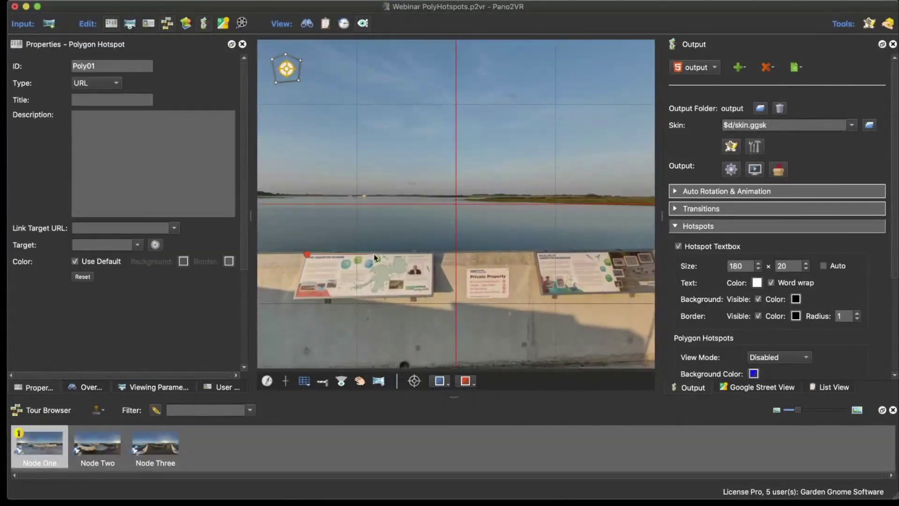
left_click(436, 253)
left_click(433, 297)
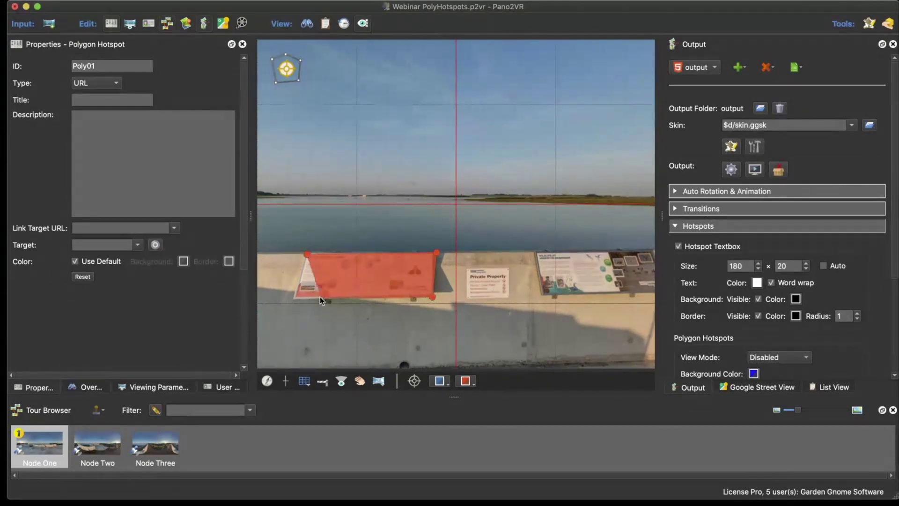
Step: Draw a second four-point polygon hotspot directly right of the board's hotspot, reaching partway across the Private Property sign
left_click(441, 253)
left_click(480, 252)
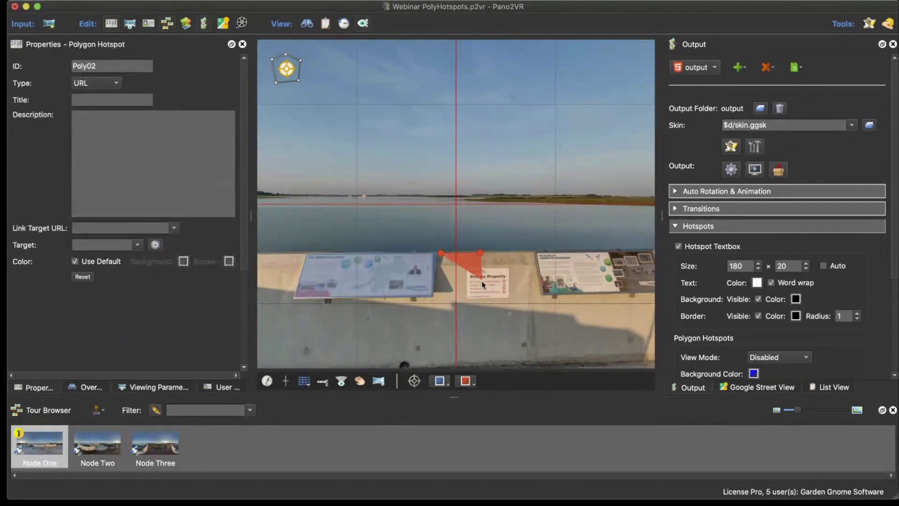
left_click(483, 299)
left_click(434, 298)
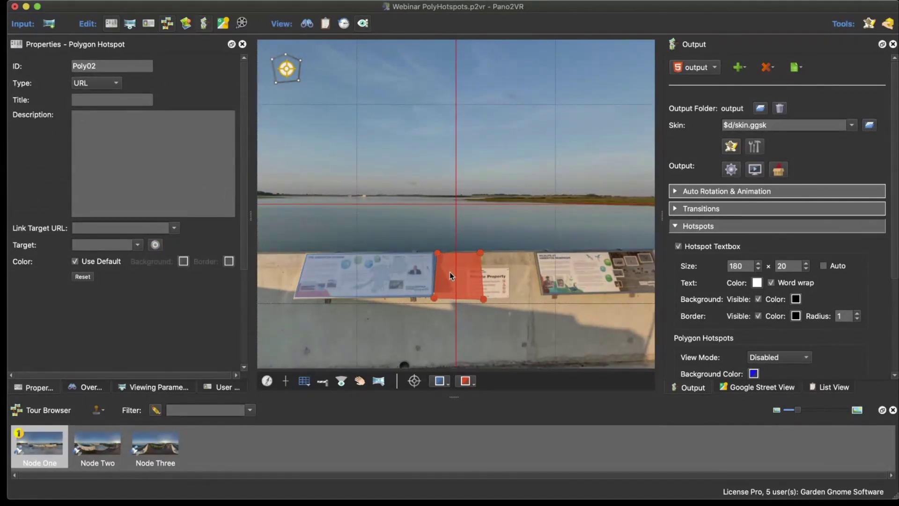
Step: Turn off the default color for the smaller second polygon hotspot and set its background color to dark red
left_click(397, 274)
left_click(459, 273)
left_click(75, 261)
left_click(183, 261)
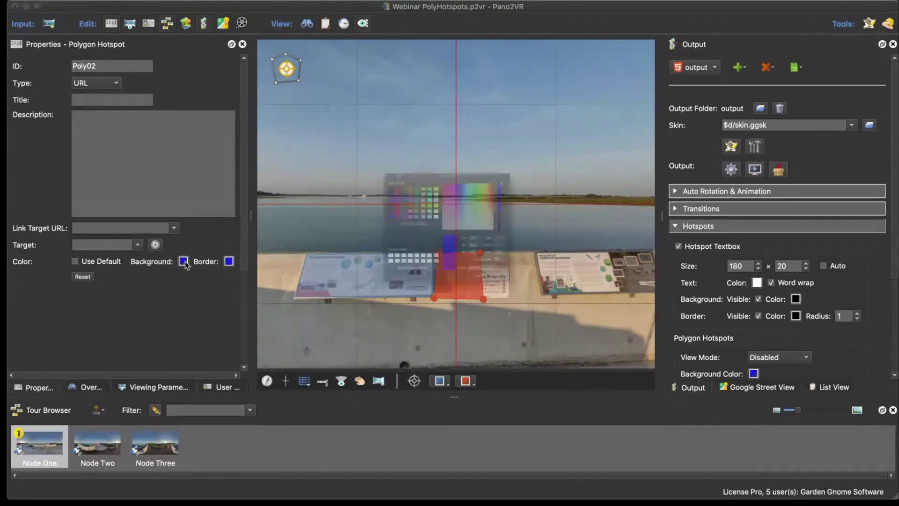
left_click(328, 134)
left_click(569, 345)
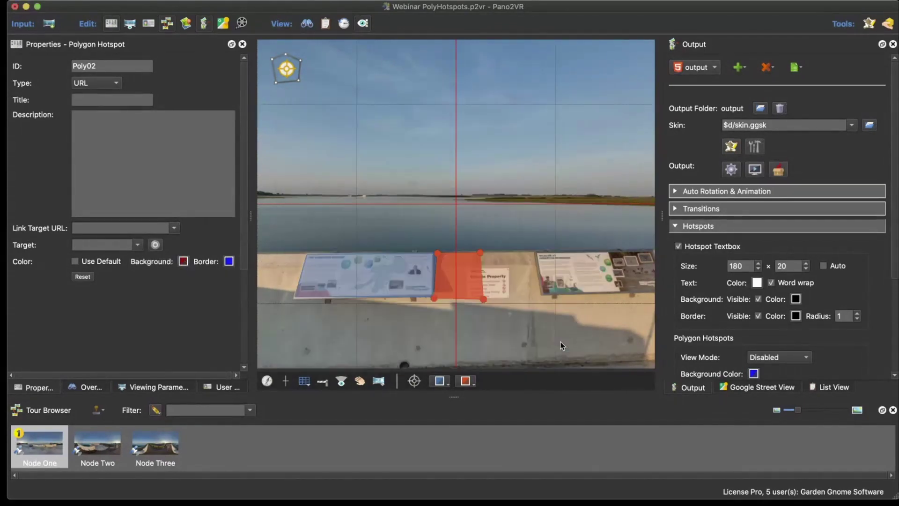
Step: Change the IDs of both the large board's polygon hotspot and the smaller dark red hotspot to text
left_click(400, 279)
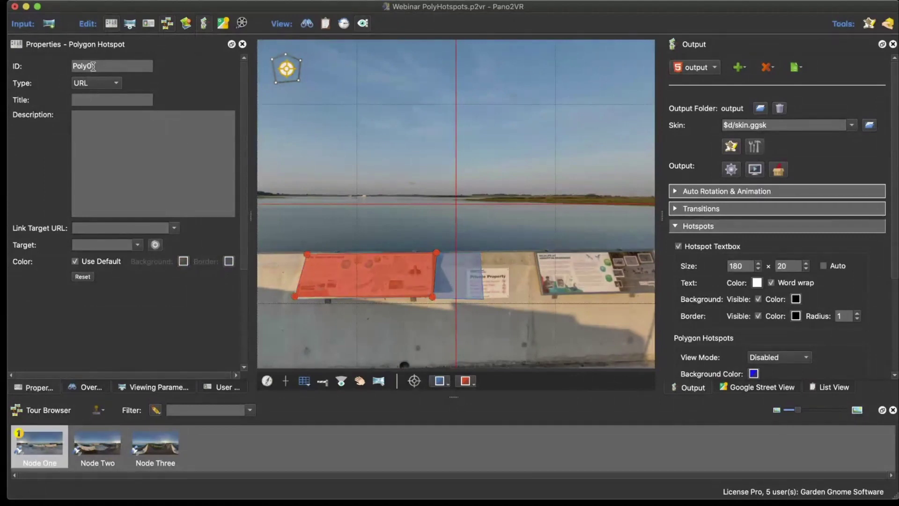
left_click_drag(96, 66, 50, 65)
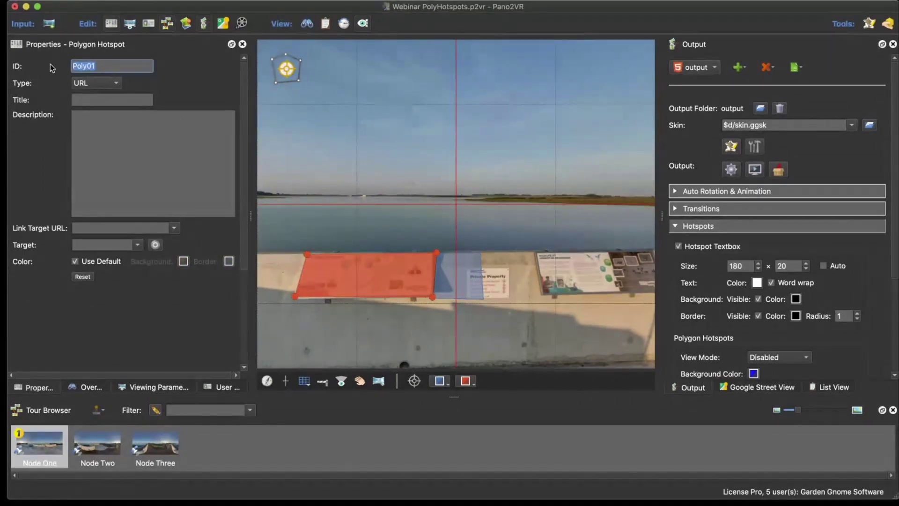
type("text")
left_click(451, 280)
double_click(82, 66)
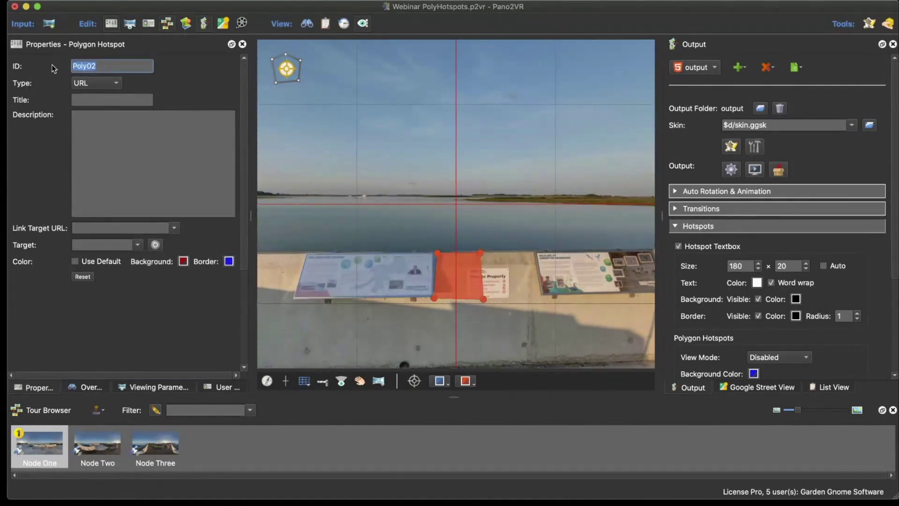
type("text")
Step: Open the skin and add a text element below the Show Hopki button, at about X 15, Y 55
left_click(729, 147)
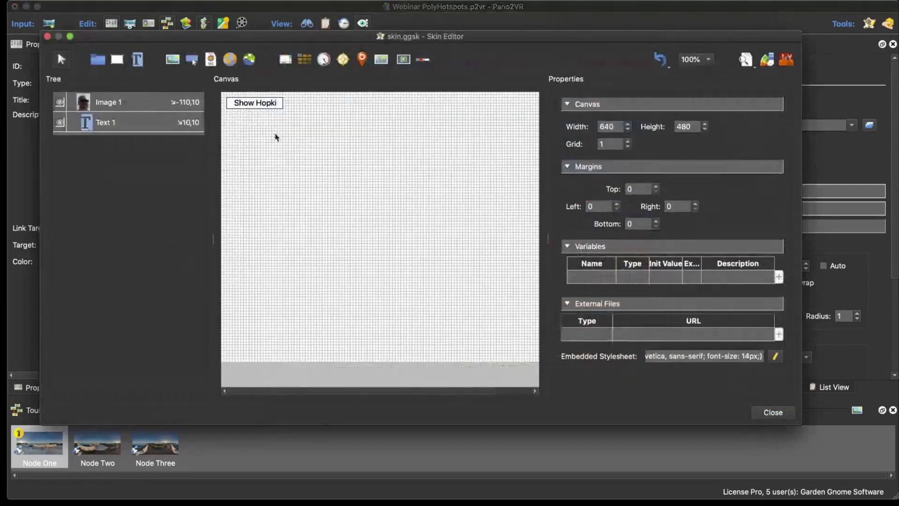
left_click(138, 59)
left_click(229, 148)
left_click_drag(245, 159, 244, 134)
Step: Add a Mouse Click action to the new text element using Player Settings with the type Change Polygon Mode
scroll(679, 274, "down", 10)
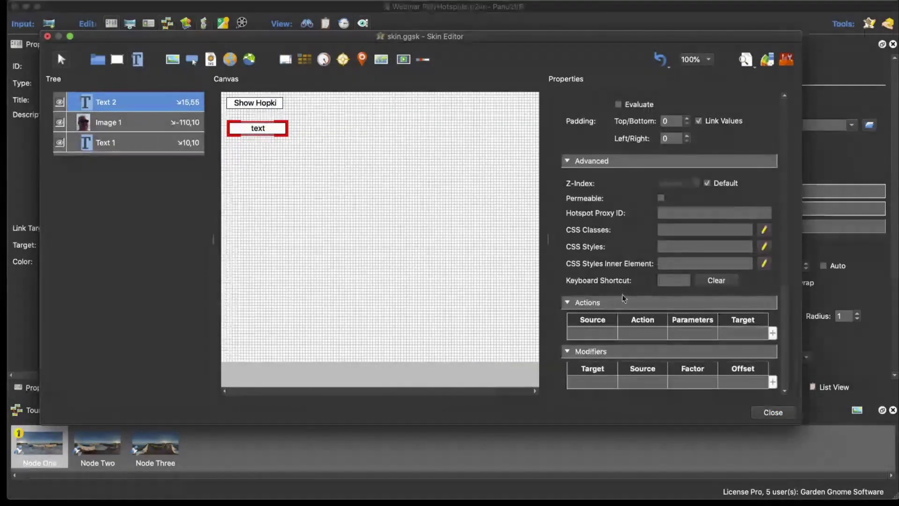
double_click(589, 330)
left_click(435, 201)
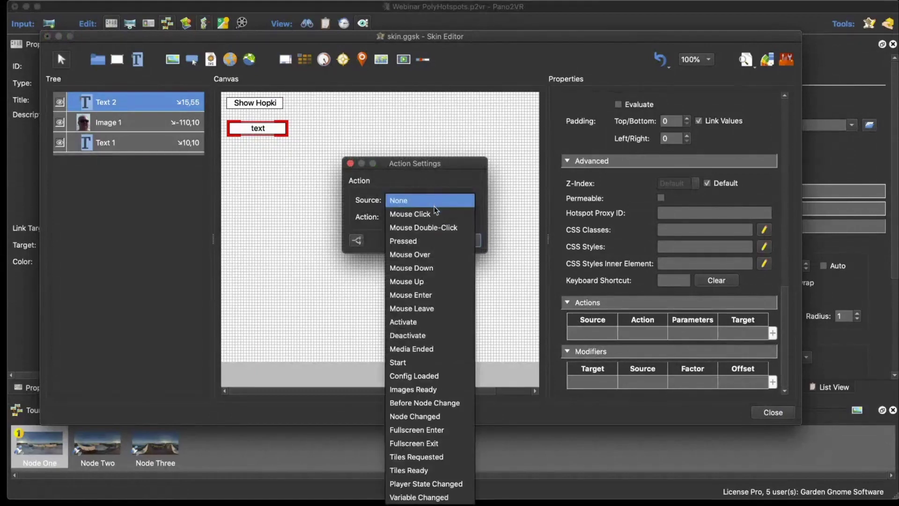
left_click(435, 211)
left_click(438, 218)
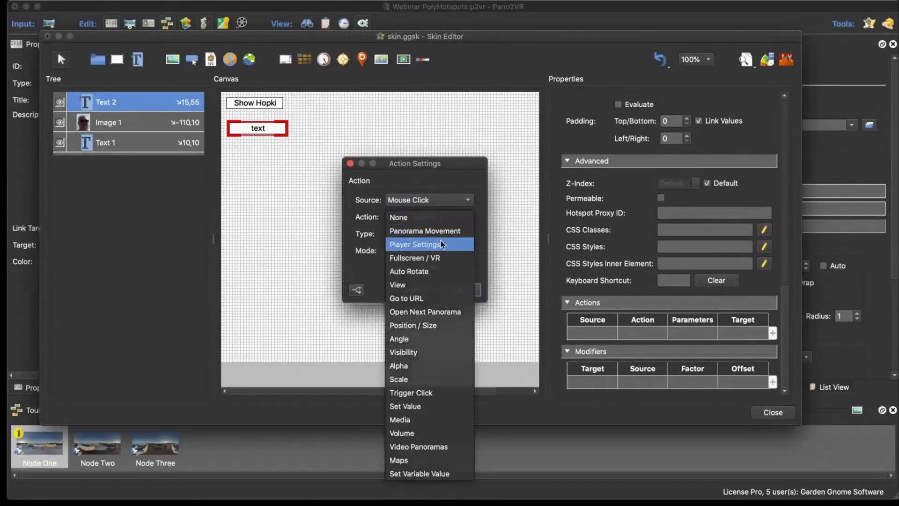
left_click(441, 240)
left_click(441, 239)
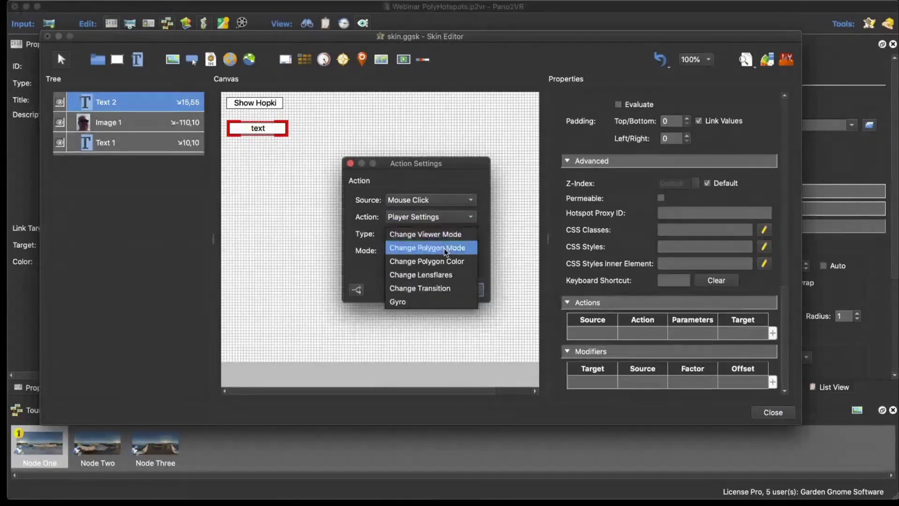
left_click(444, 248)
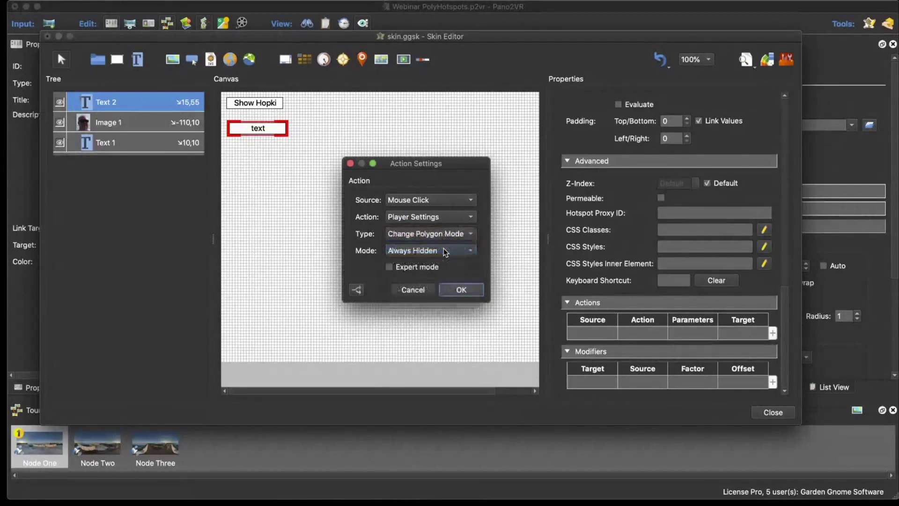
Step: Set the action's polygon mode to Show One for the ID text, confirm it, and close the skin with its changes saved
left_click(421, 253)
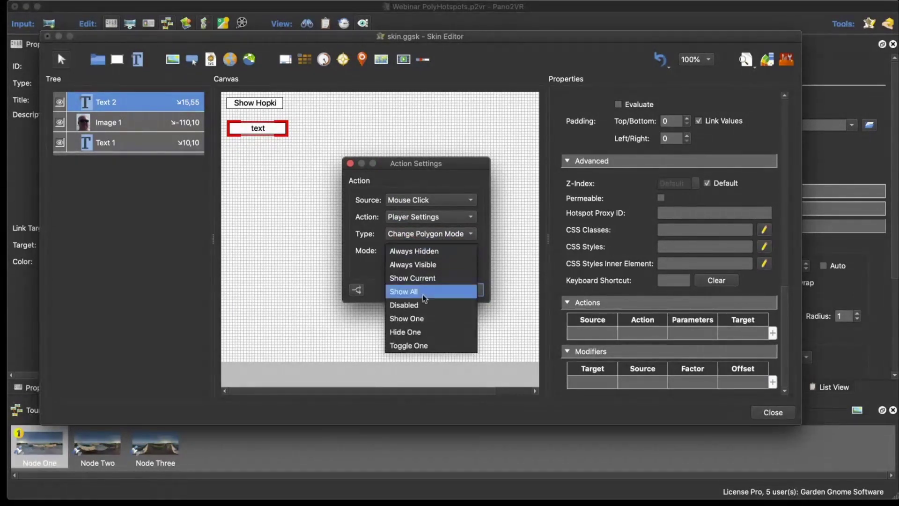
left_click(436, 330)
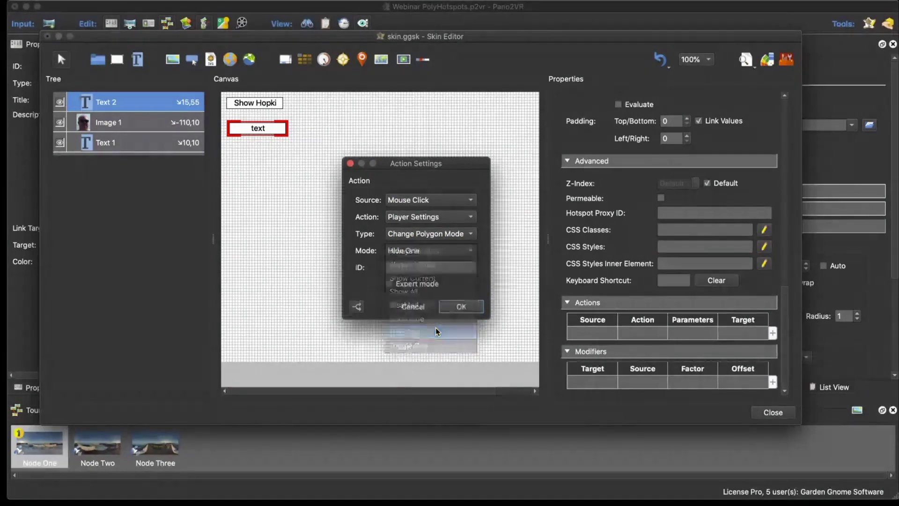
left_click(429, 250)
left_click(424, 238)
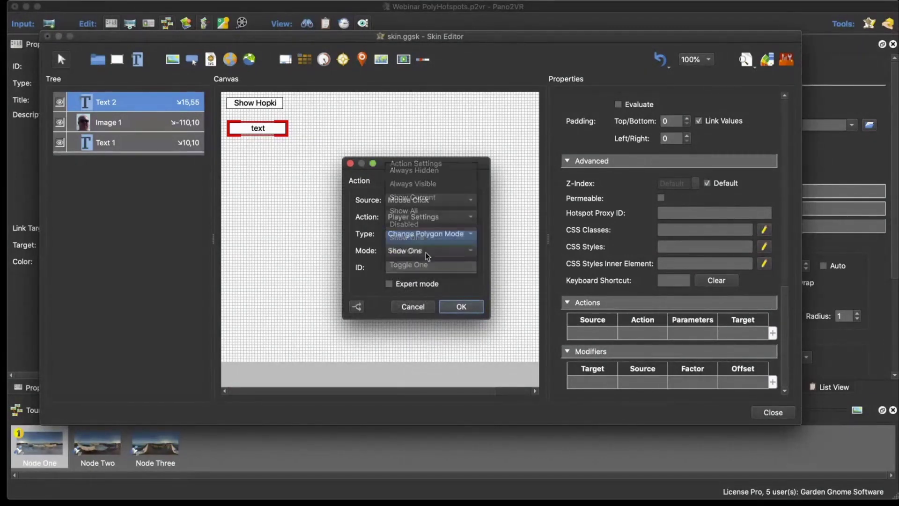
left_click(415, 269)
type("text")
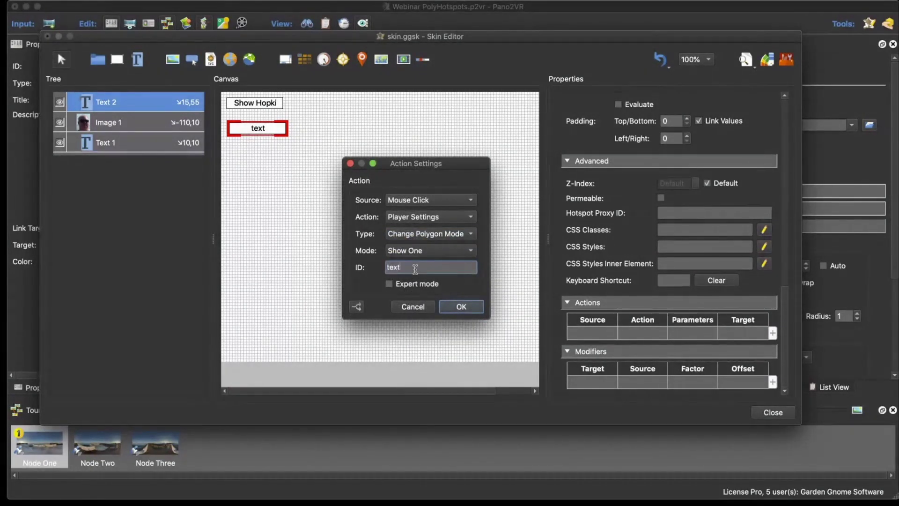
left_click(459, 307)
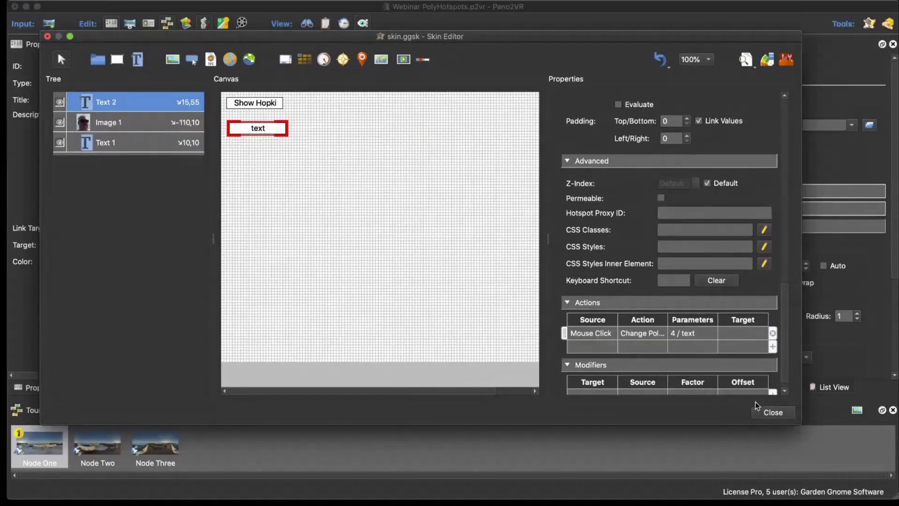
left_click(771, 412)
left_click(501, 225)
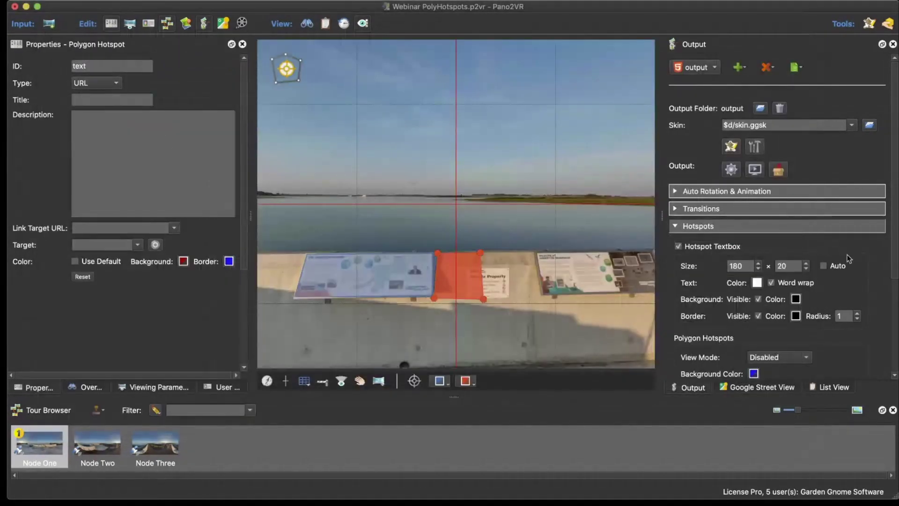
Step: Set the polygon hotspots' view mode to Always Hidden and regenerate the output, overwriting pano.xml
left_click(778, 262)
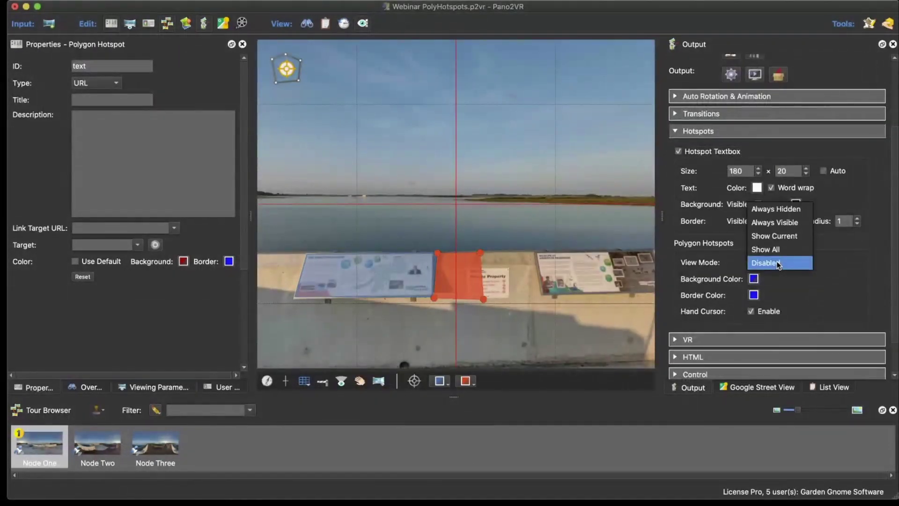
left_click(787, 210)
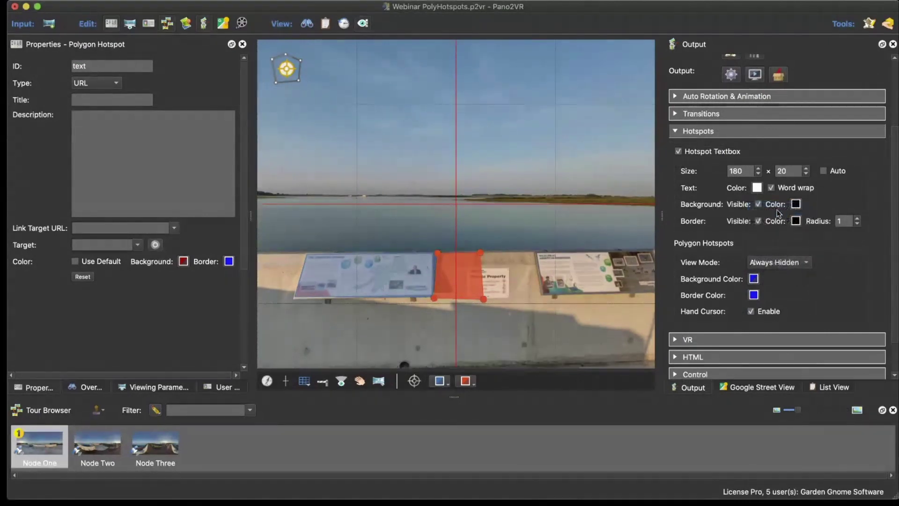
scroll(715, 184, "up", 2)
scroll(715, 184, "up", 1)
left_click(794, 60)
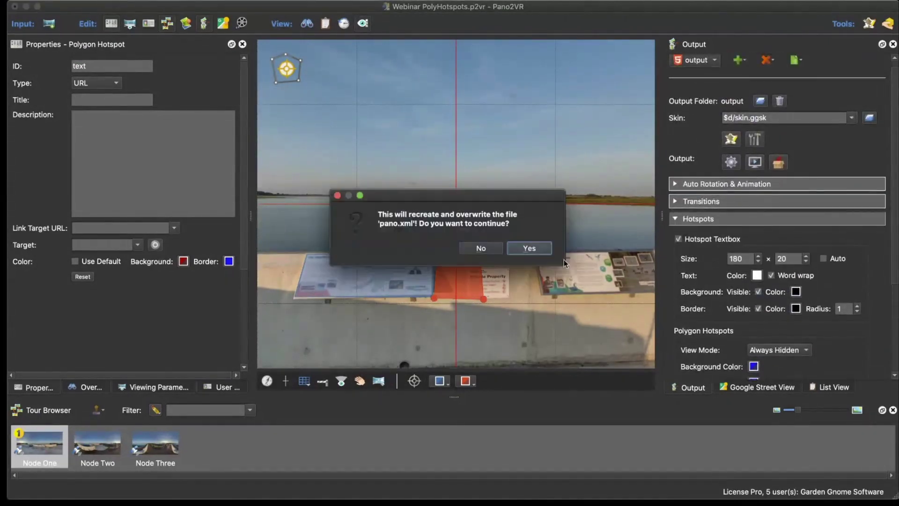
left_click(530, 248)
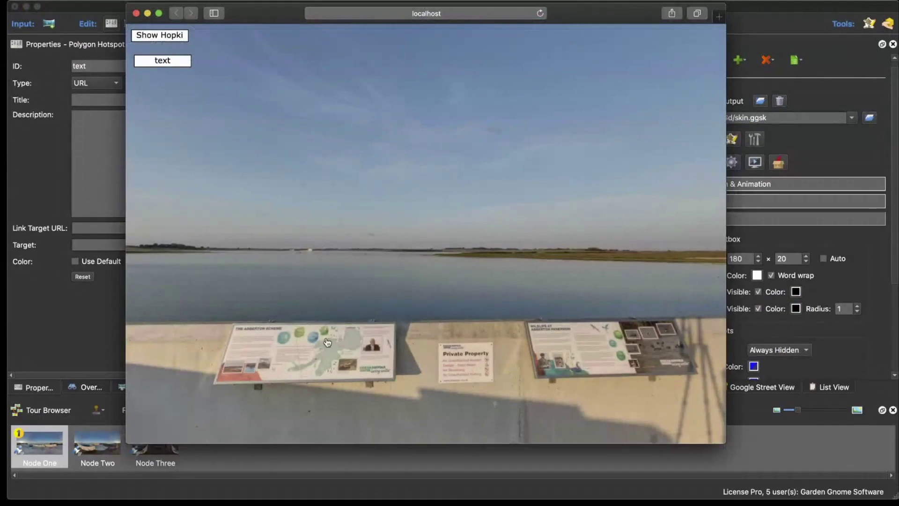
Step: Test whether the text button shows the hotspots in the preview, and close the preview
left_click(172, 60)
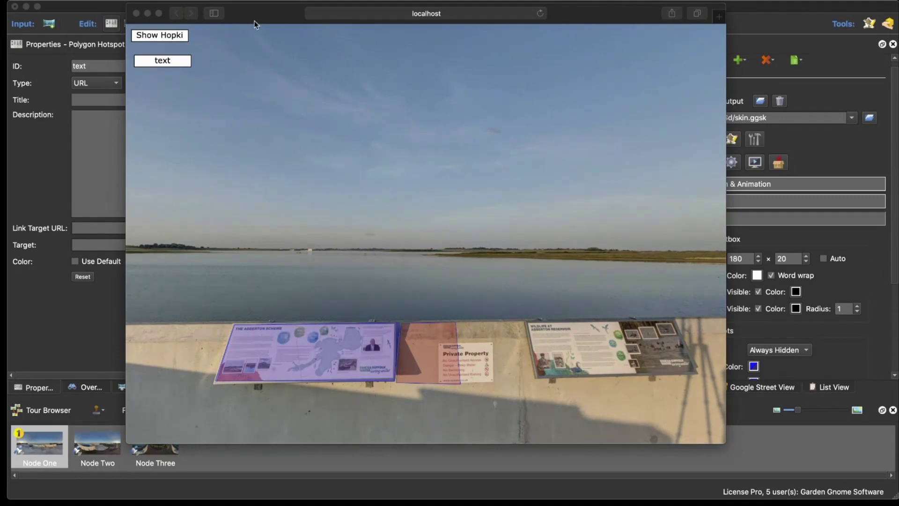
left_click(135, 13)
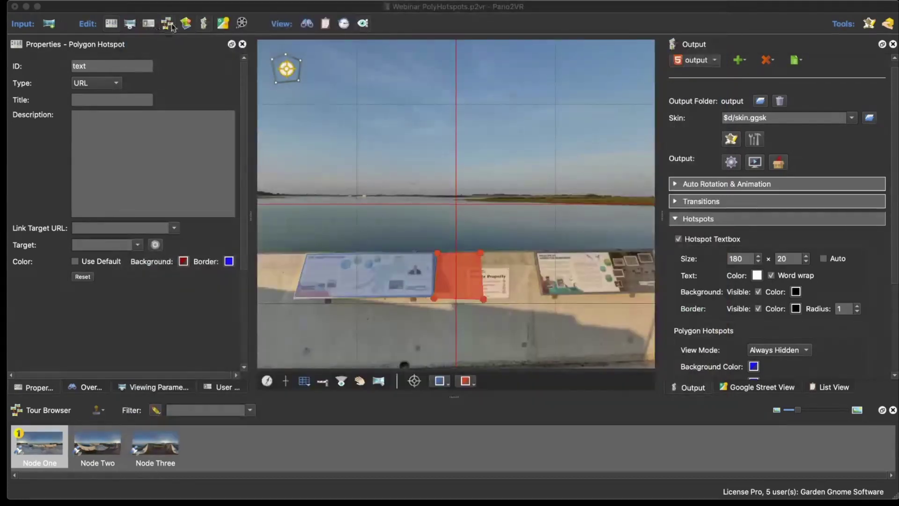
left_click(218, 9)
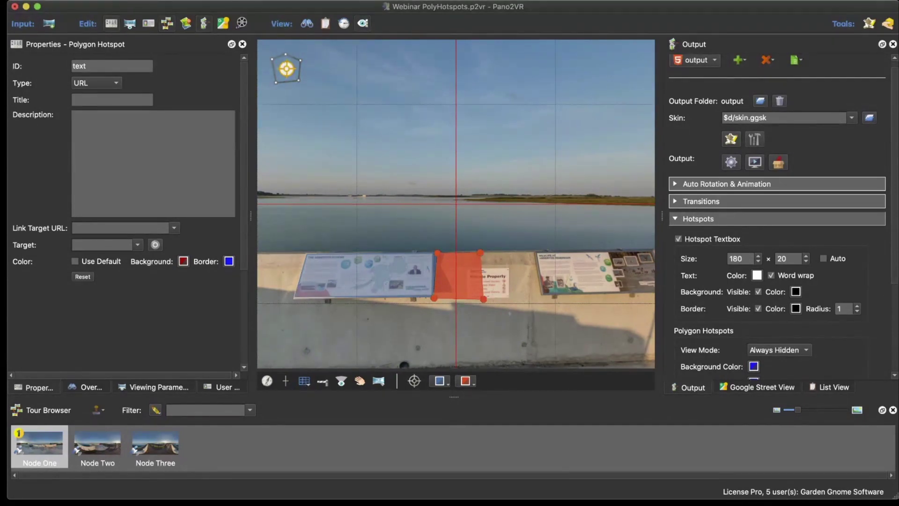
Step: Add a container to the skin at about X 180, Y 85, and close the skin with its changes saved
left_click(731, 139)
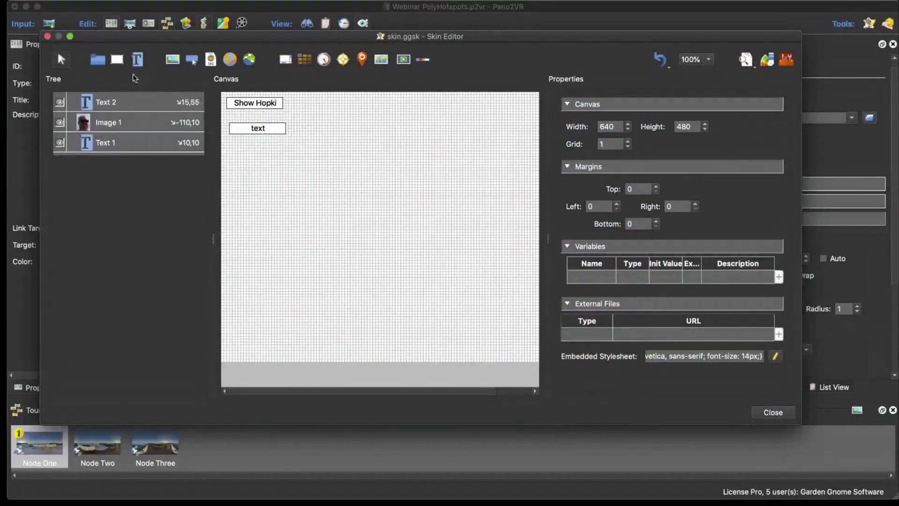
left_click(97, 59)
left_click(321, 145)
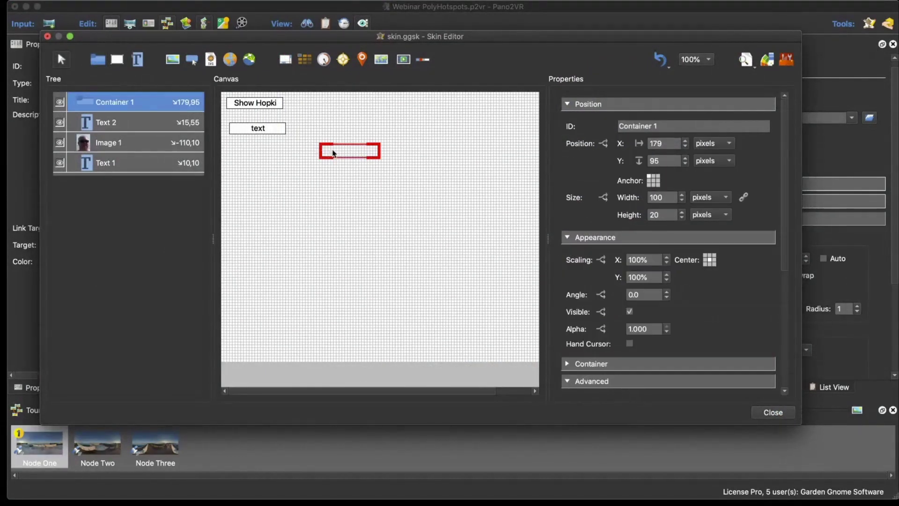
left_click_drag(332, 151, 333, 146)
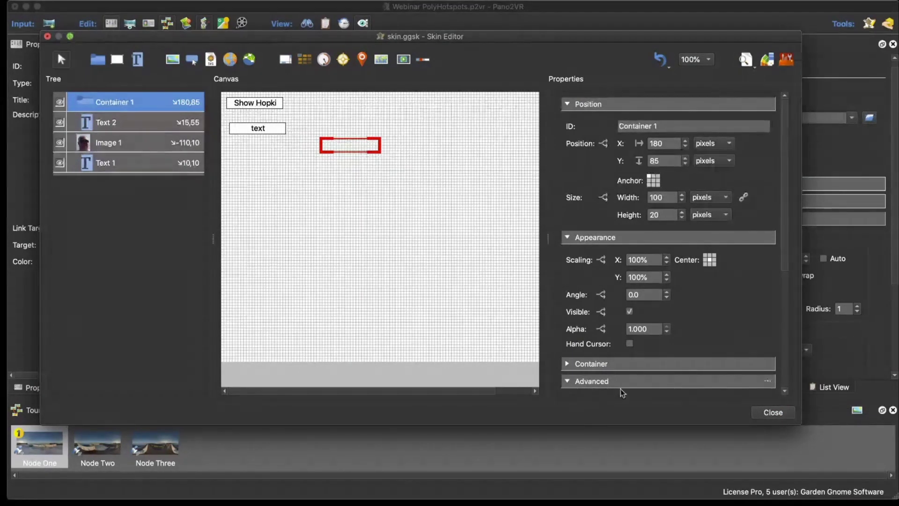
left_click(767, 414)
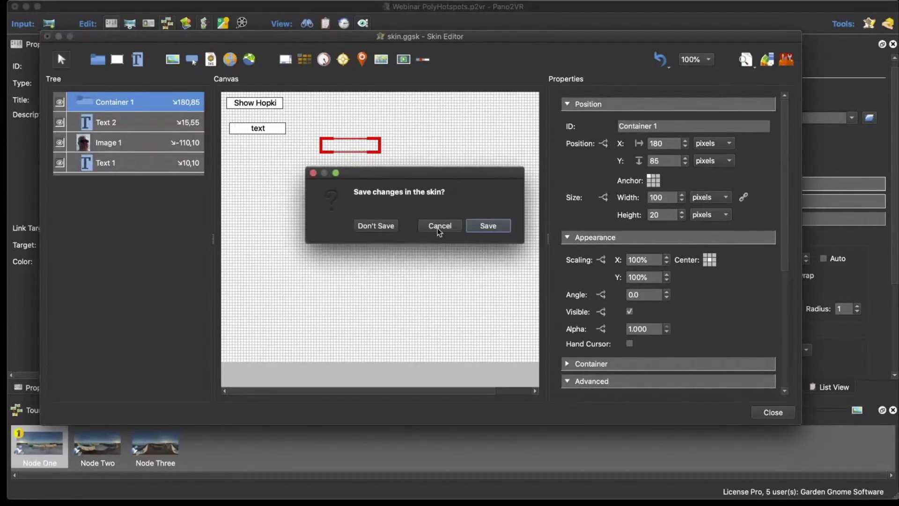
left_click(488, 226)
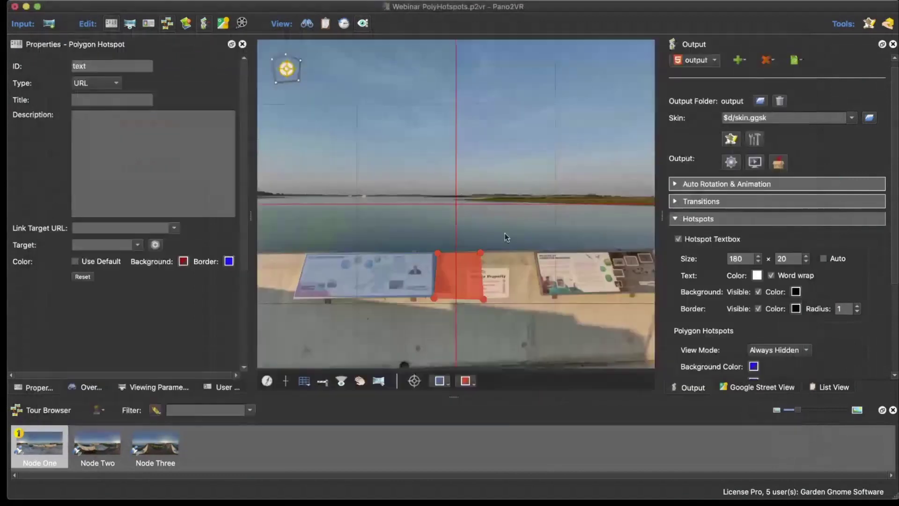
Step: Set the view mode of the output's polygon hotspots to Disabled
scroll(850, 316, "down", 3)
left_click(778, 227)
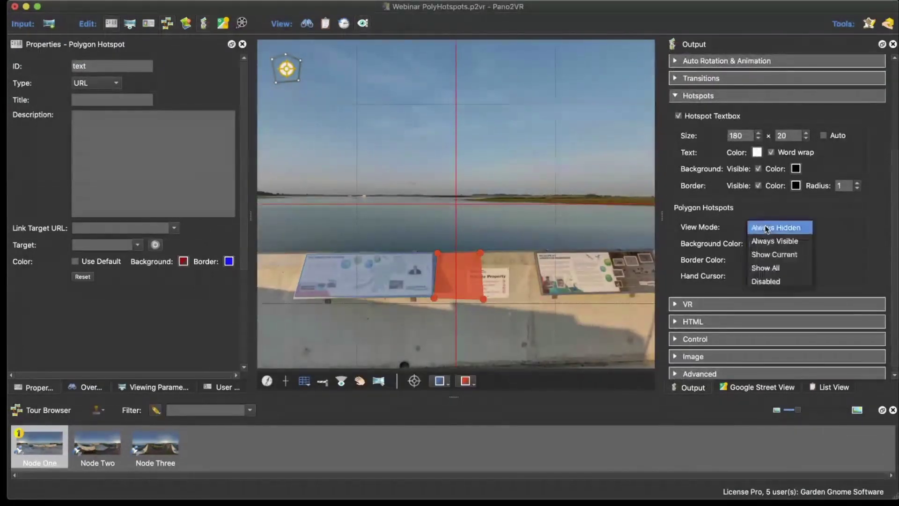
left_click(773, 280)
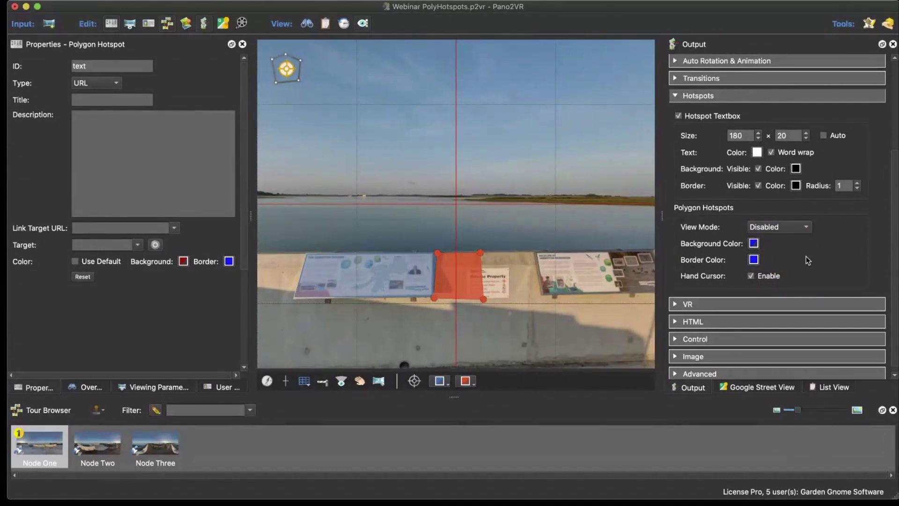
Step: Reopen the skin and move the container to about X 83, Y 145
scroll(806, 257, "up", 5)
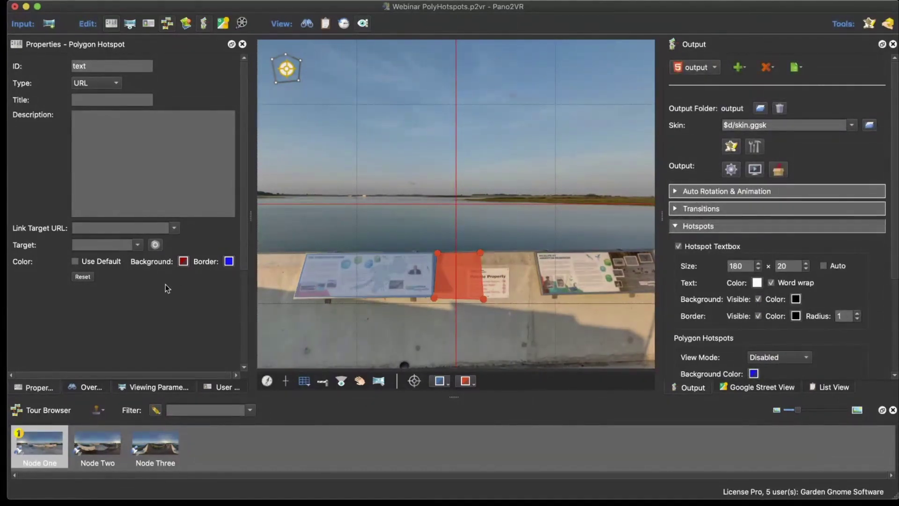
left_click(731, 146)
left_click_drag(349, 149, 307, 197)
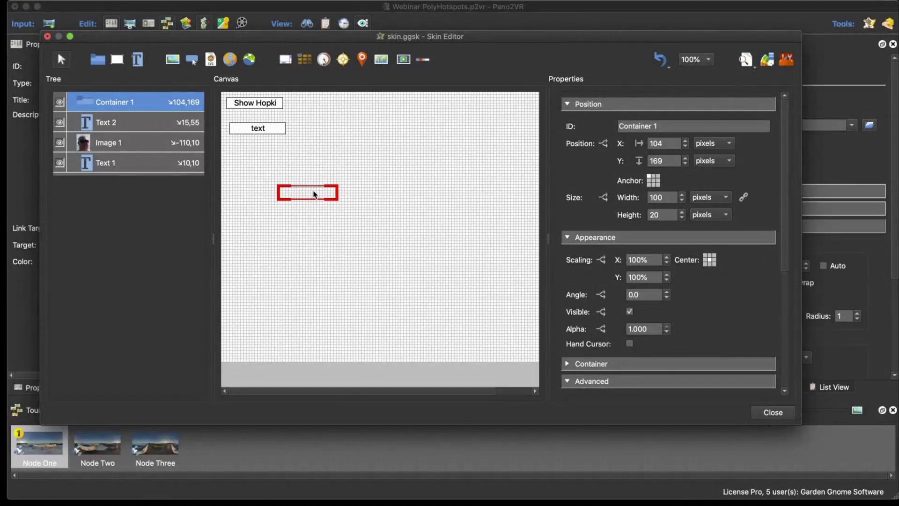
key("super+z")
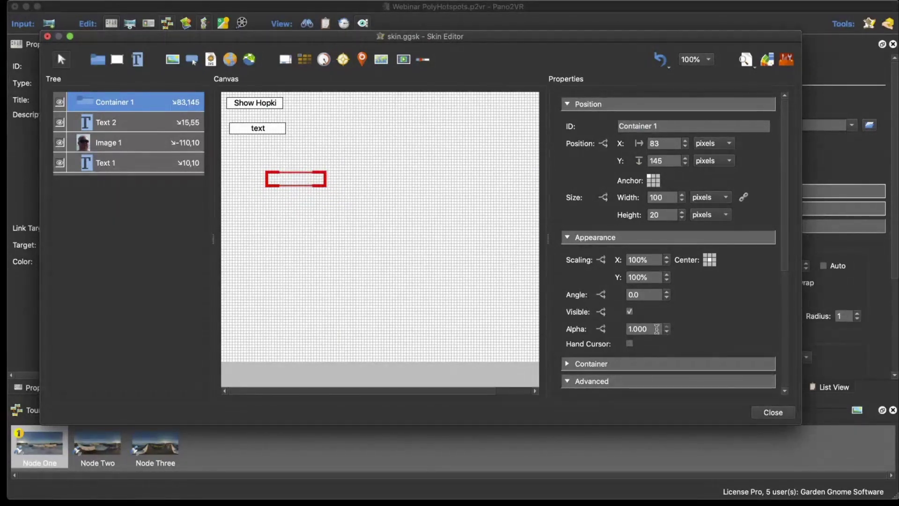
Step: Start a container action with source Node Changed that uses Player Settings to change the polygon mode to Show Current
scroll(687, 300, "down", 5)
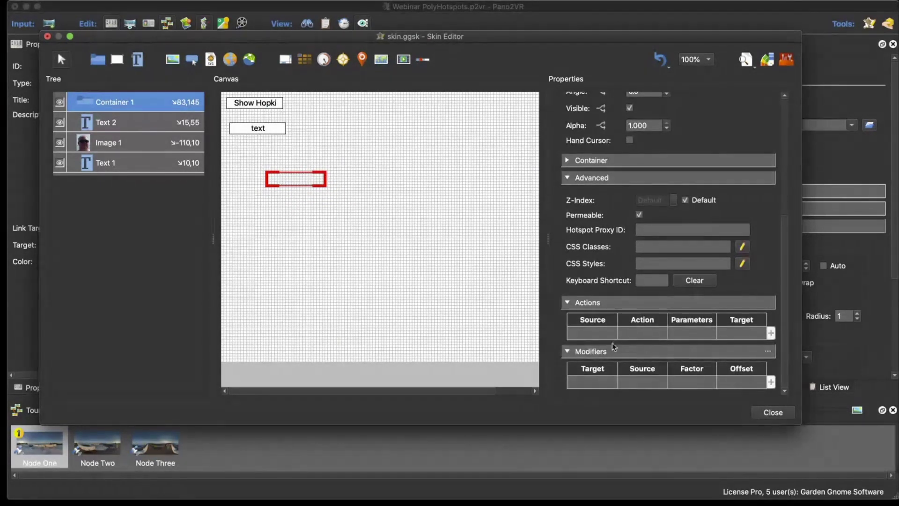
double_click(592, 334)
left_click(416, 200)
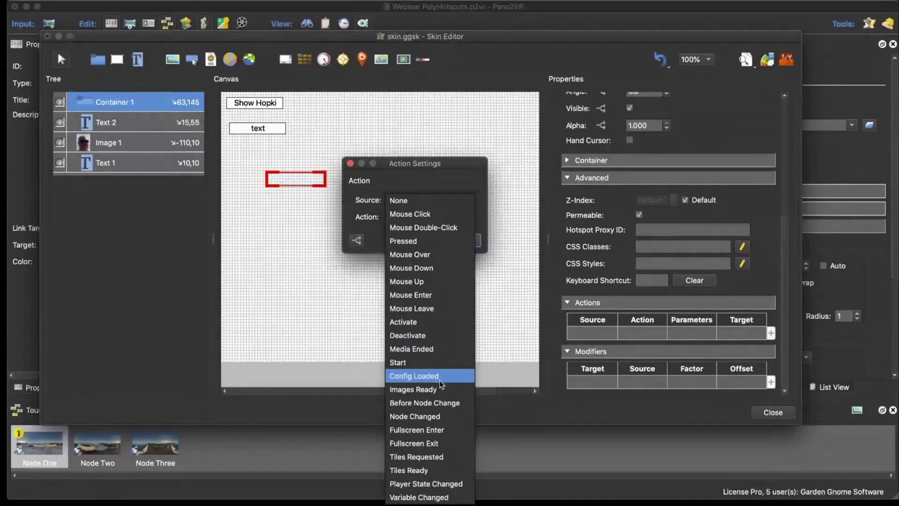
left_click(415, 416)
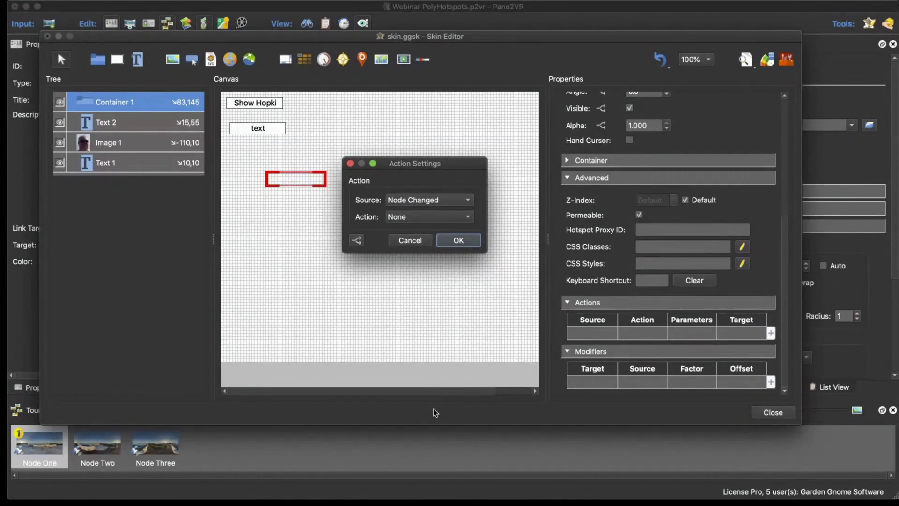
left_click(419, 217)
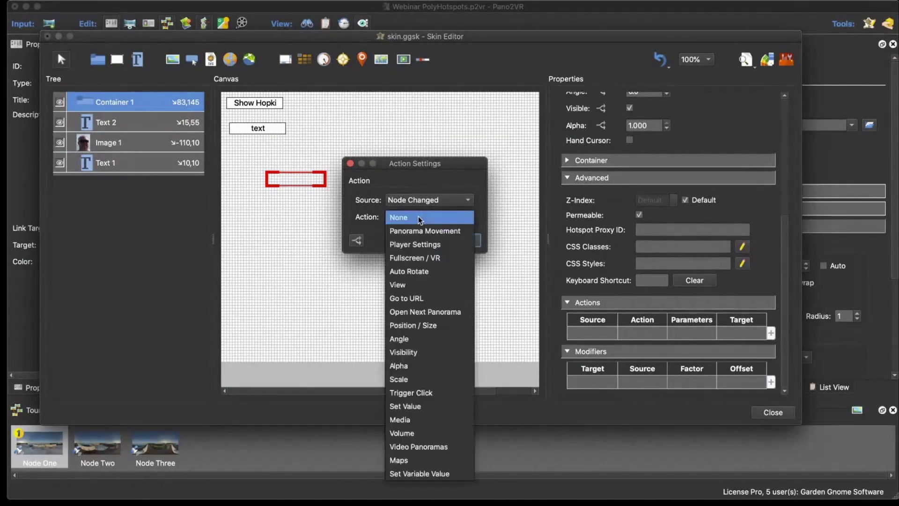
left_click(418, 244)
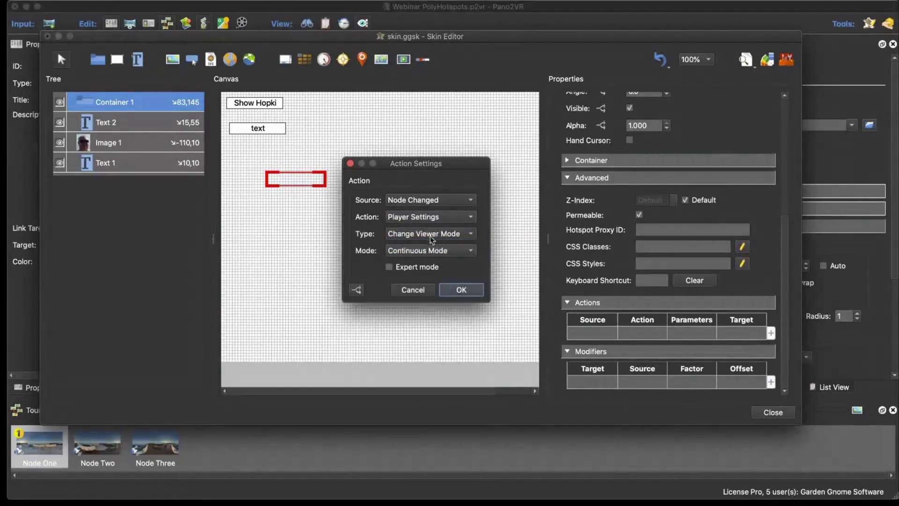
left_click(429, 234)
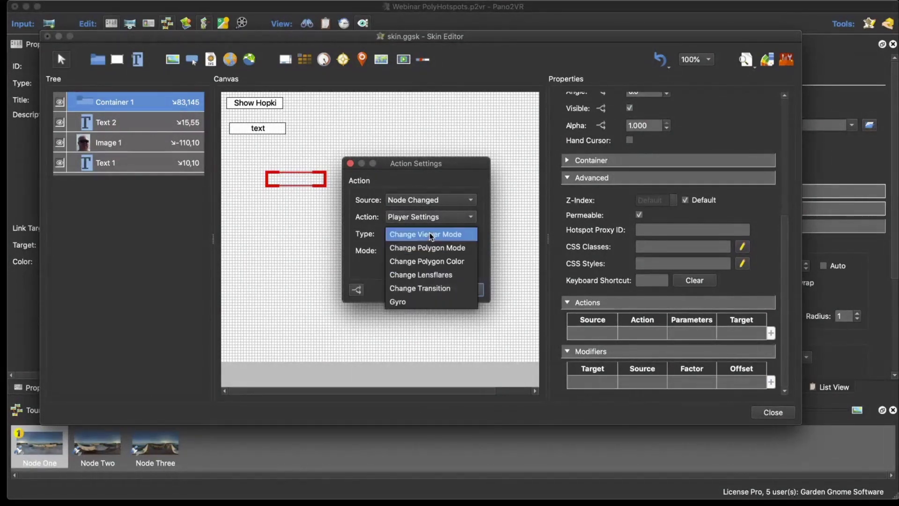
left_click(437, 248)
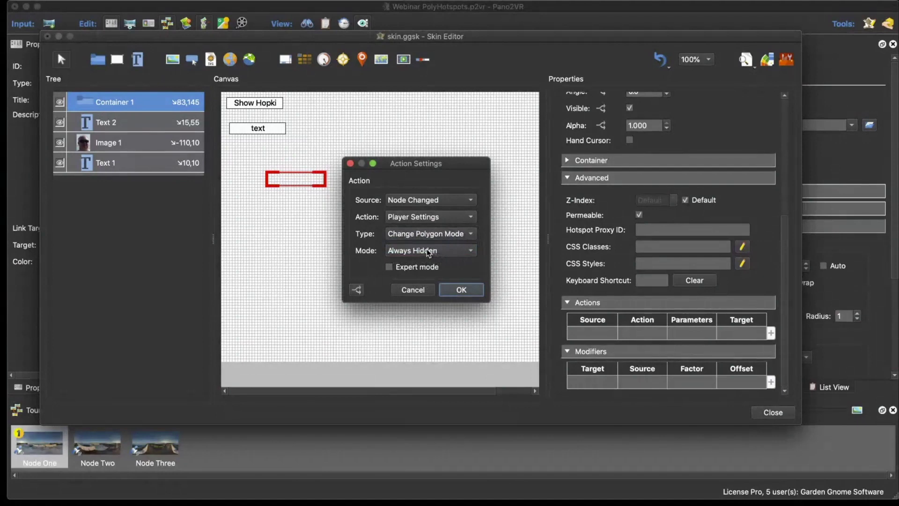
left_click(428, 251)
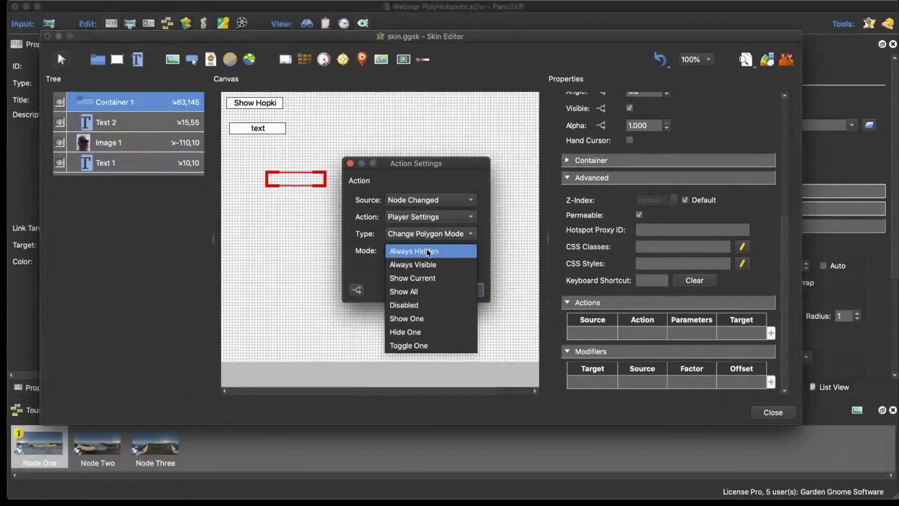
left_click(430, 278)
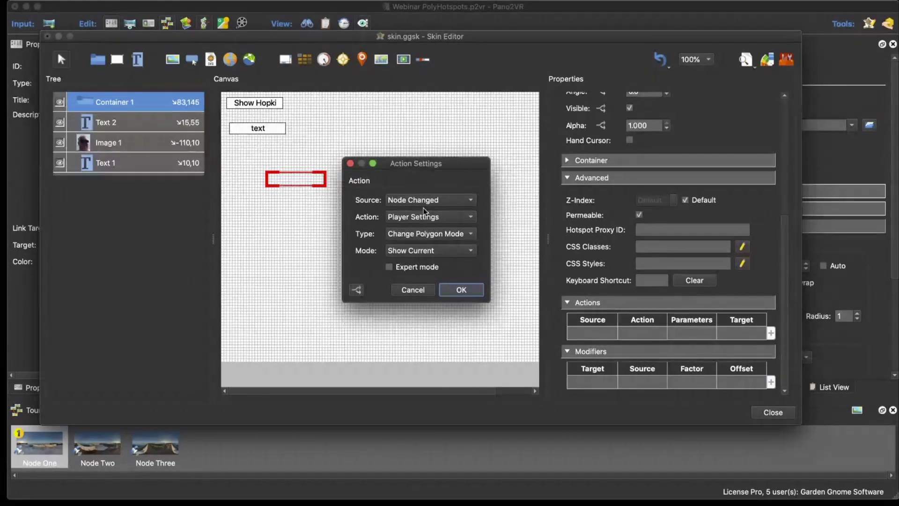
Step: Add a filter condition to the action using the Operating System trigger, and look through its value options
left_click(356, 291)
left_click(359, 211)
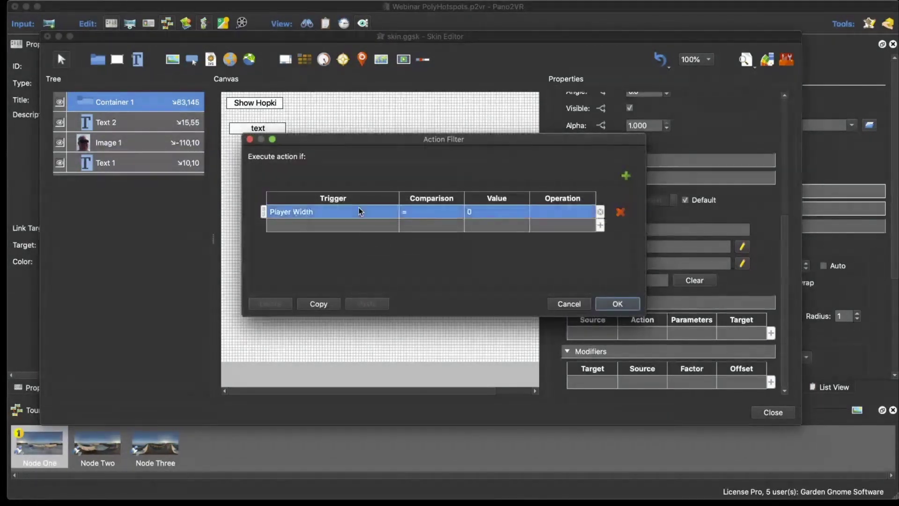
left_click(359, 212)
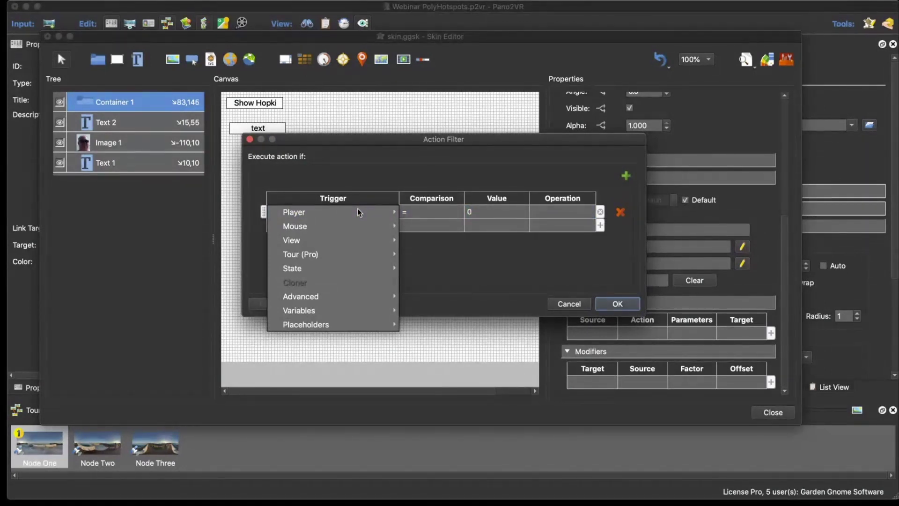
mouse_move(360, 299)
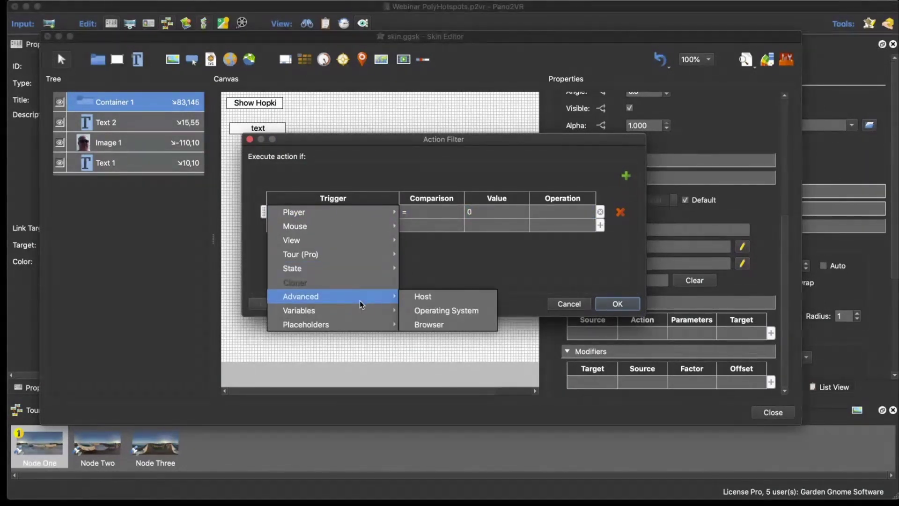
left_click(436, 311)
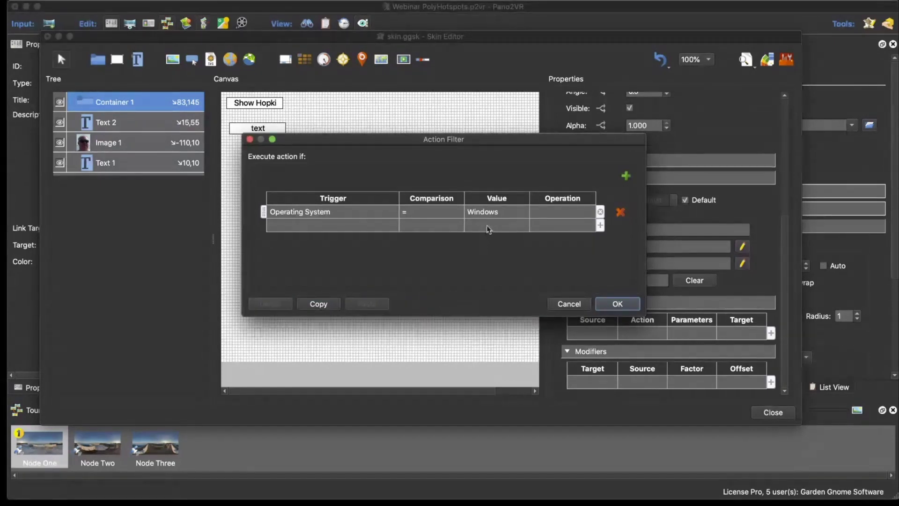
left_click(499, 211)
left_click(500, 211)
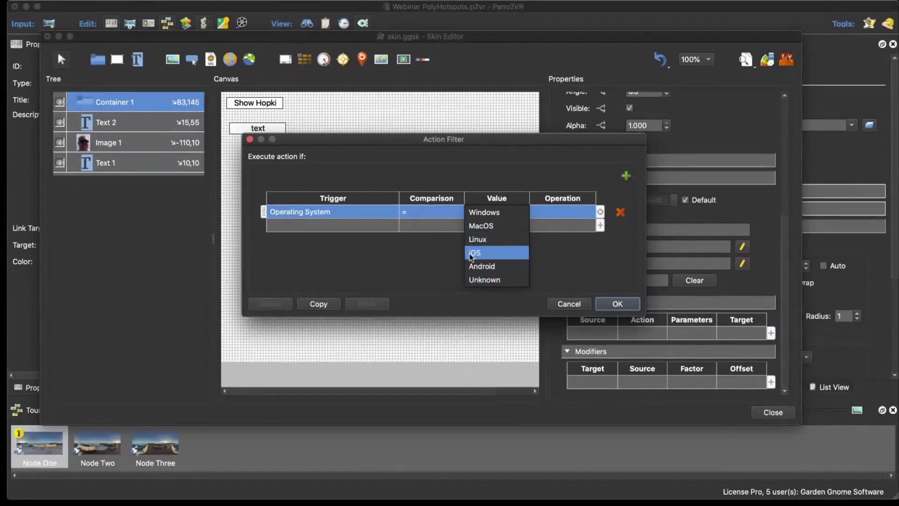
left_click(398, 232)
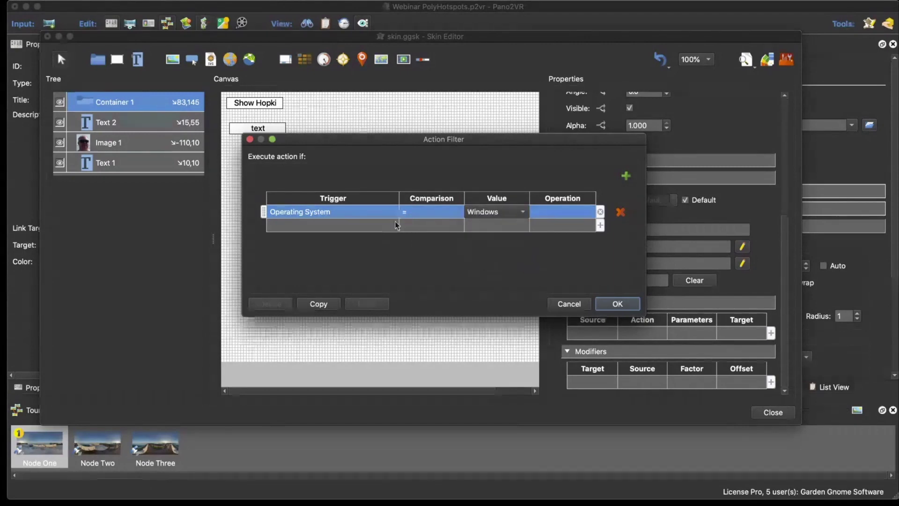
Step: Try Is Mobile and Has Touch as the trigger of the action's filter condition
left_click(356, 214)
mouse_move(356, 215)
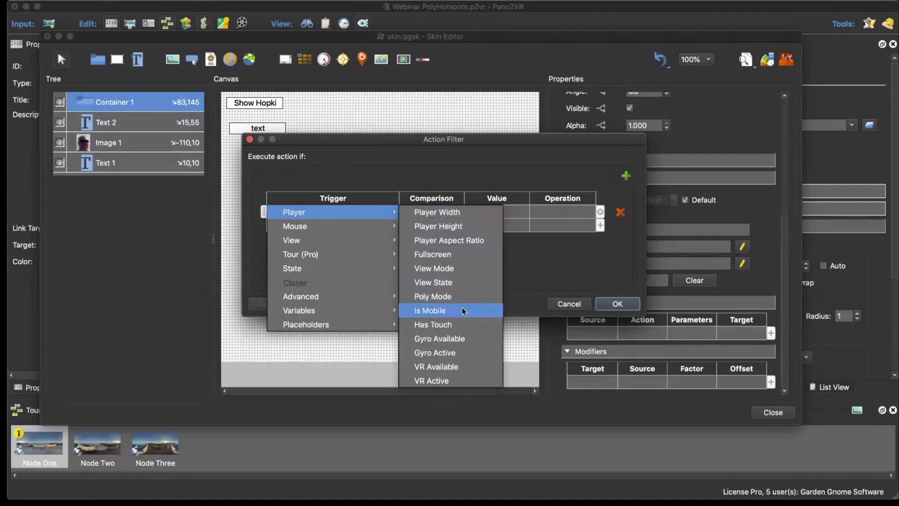
left_click(433, 310)
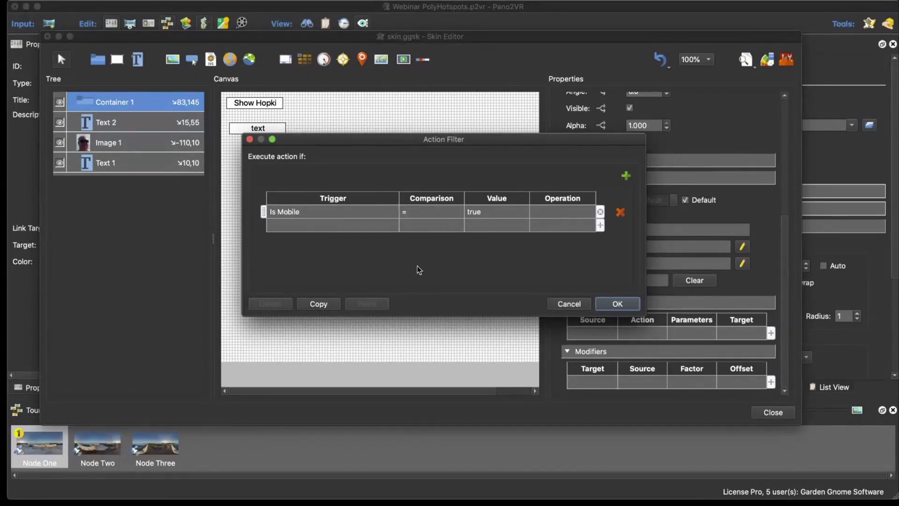
left_click(364, 211)
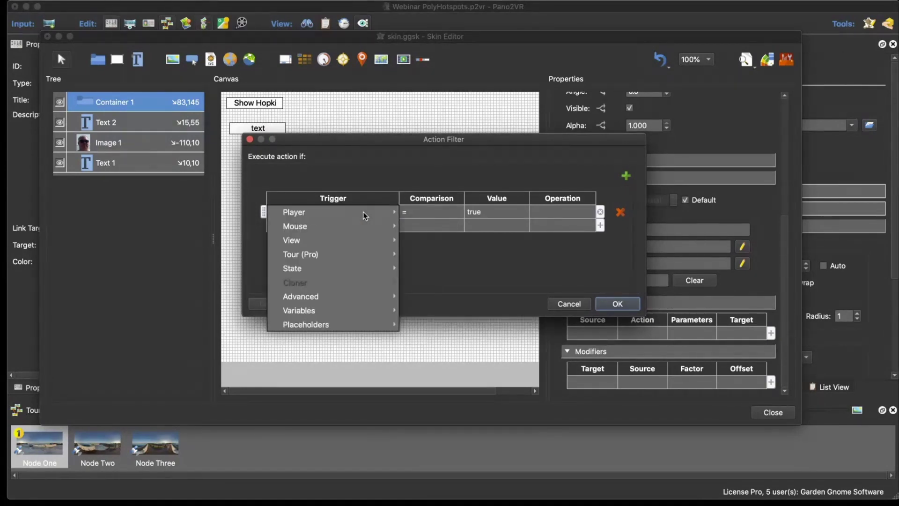
mouse_move(364, 212)
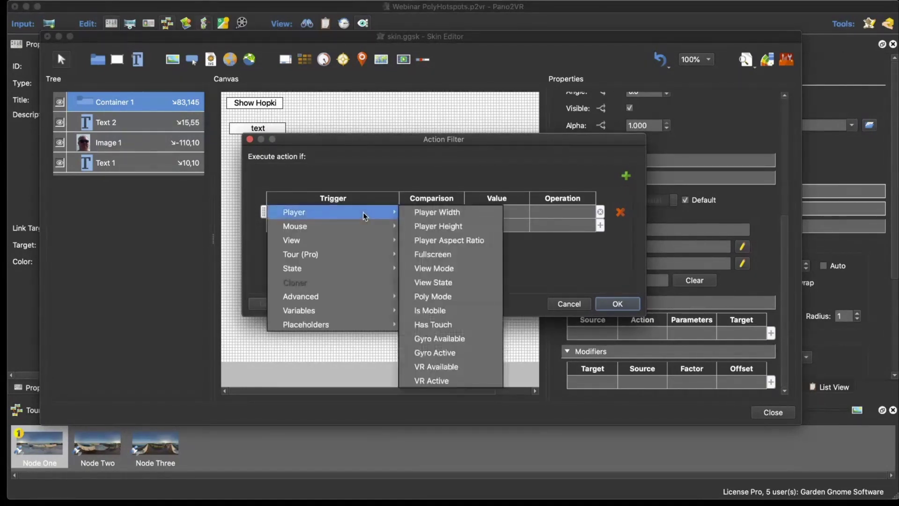
left_click(466, 325)
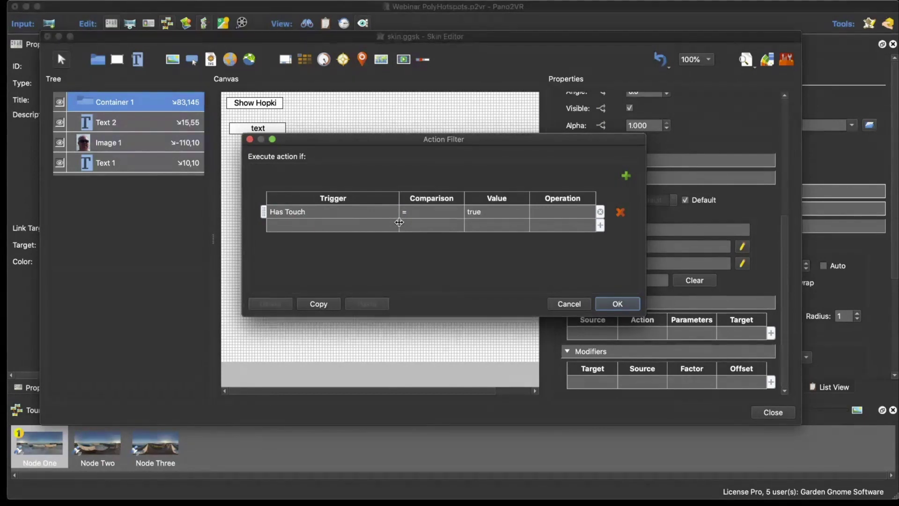
Step: Set the filter condition's trigger to Is Mobile = true, and accept the filter and the container action
left_click(356, 211)
mouse_move(356, 213)
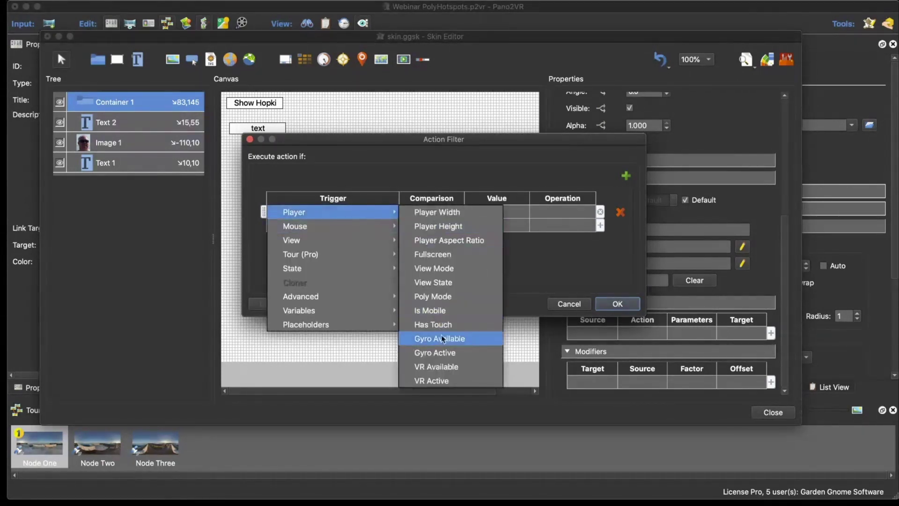
left_click(448, 310)
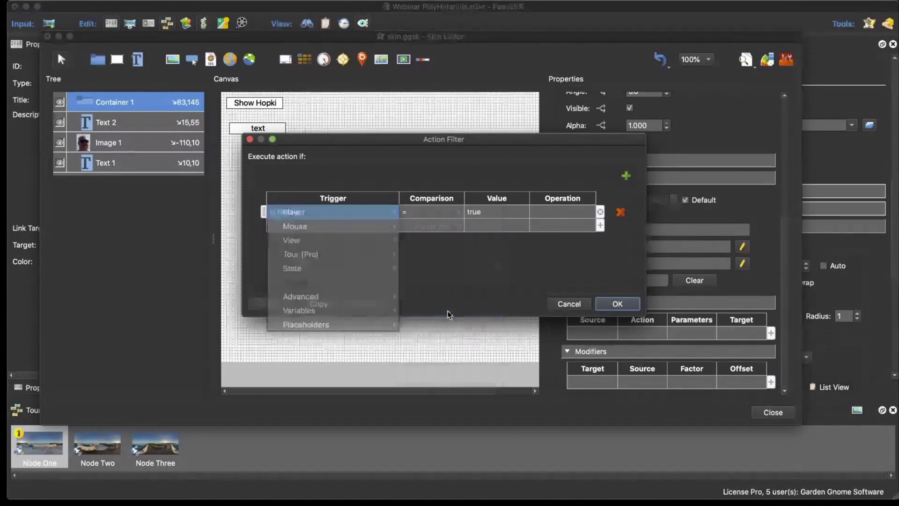
left_click(615, 306)
left_click(469, 291)
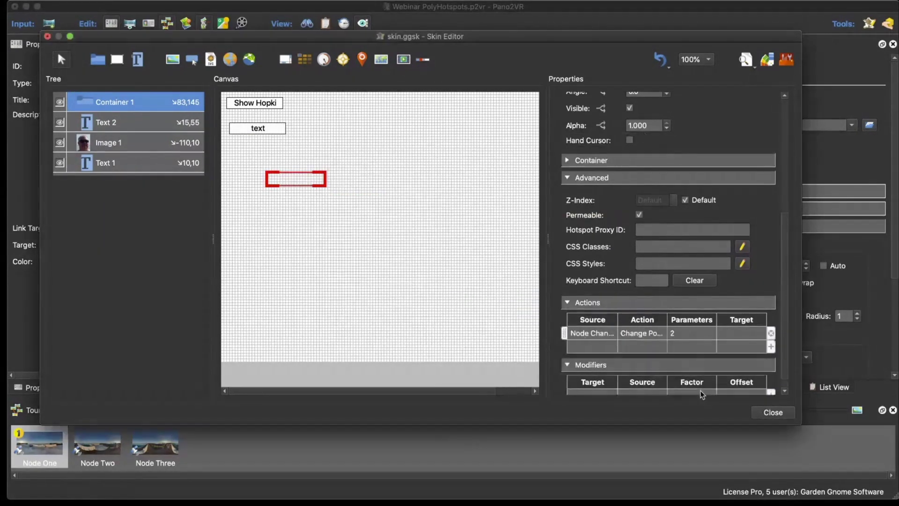
Step: Close the skin with its changes saved, generate the output and pan the preview across the information boards
left_click(772, 412)
left_click(496, 227)
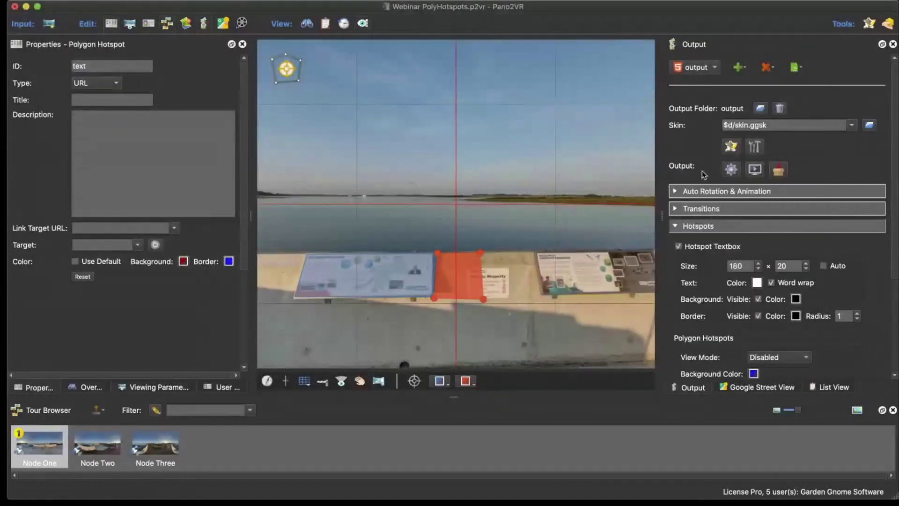
left_click(730, 170)
left_click(529, 245)
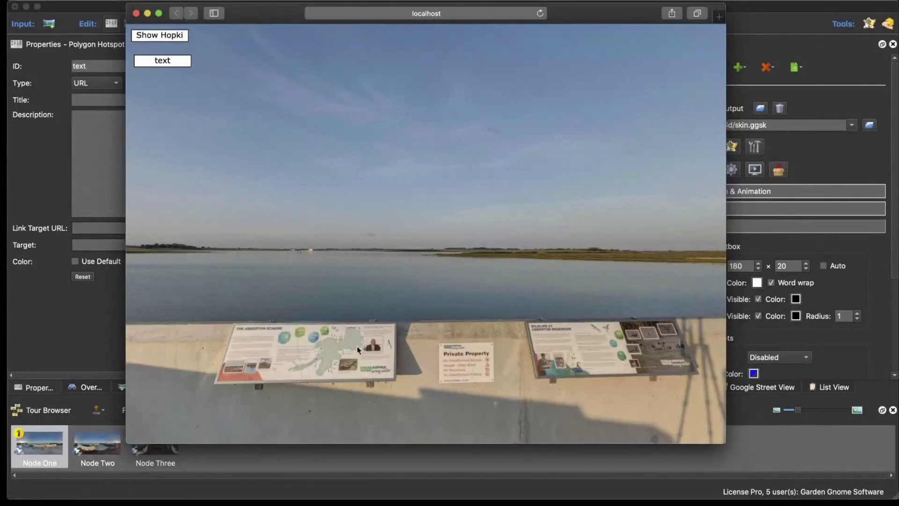
left_click_drag(357, 346, 461, 356)
Step: Switch the preview browser's user agent to Safari — iOS 13.1.3 — iPhone to test the mobile-only action
left_click_drag(240, 16, 232, 38)
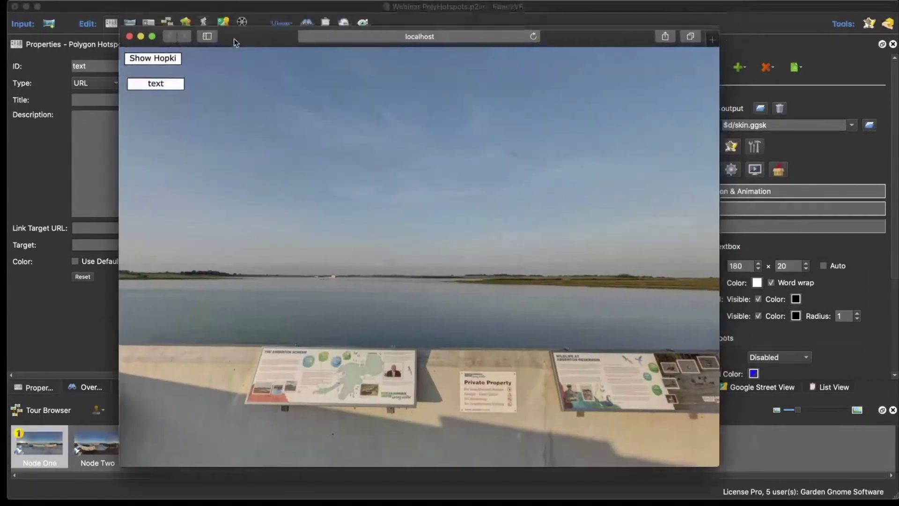
left_click(236, 6)
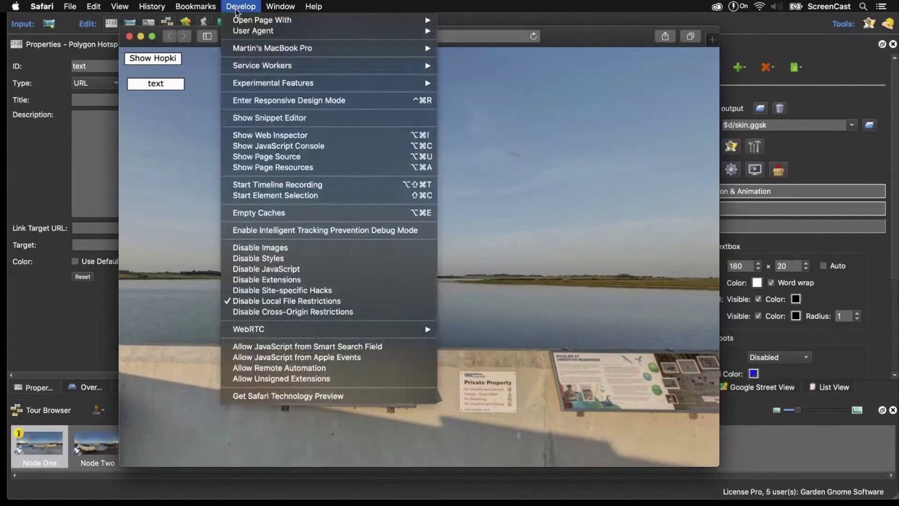
mouse_move(424, 30)
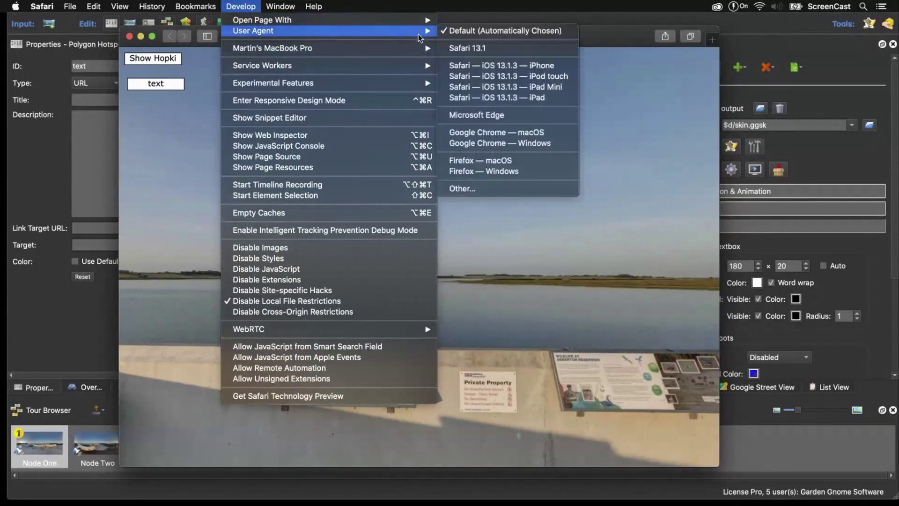
left_click(477, 63)
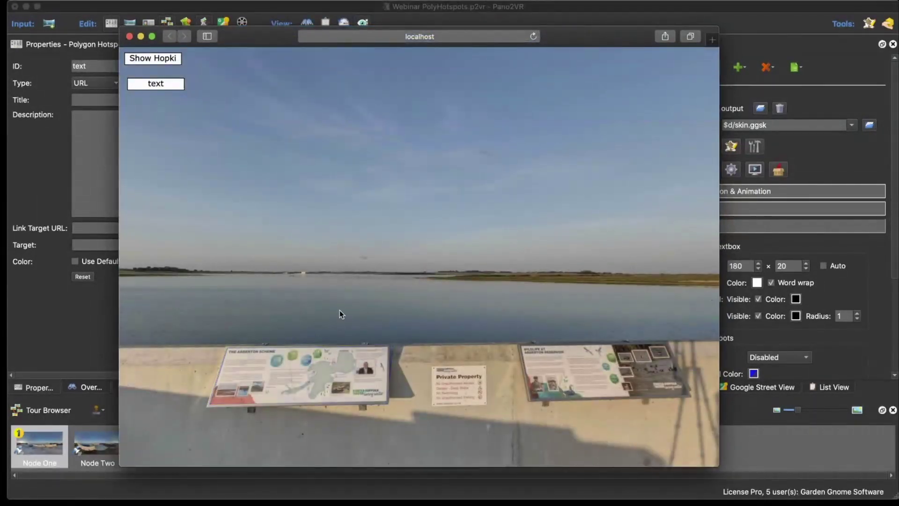
left_click_drag(263, 33, 288, 29)
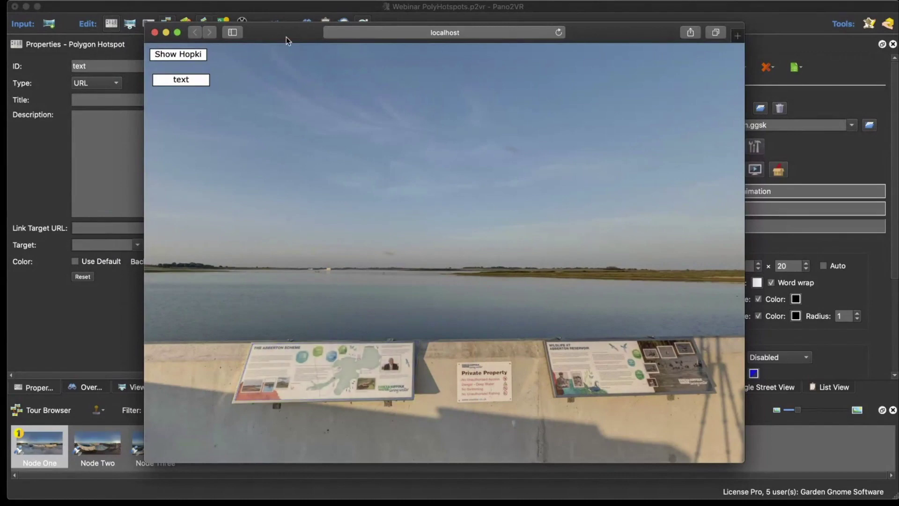
Step: Reset the browser's user agent to Default (Automatically Chosen), close the preview and deselect the polygon hotspot in the panorama
left_click(241, 6)
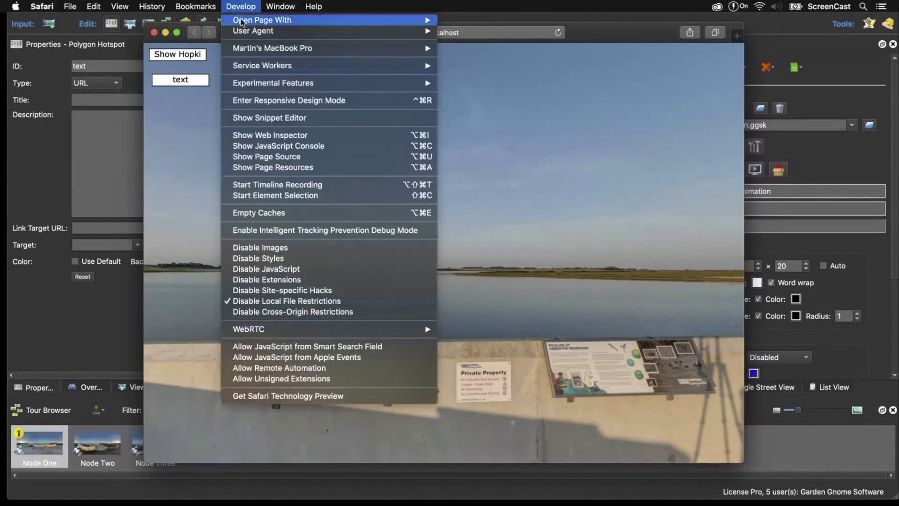
mouse_move(253, 32)
left_click(458, 31)
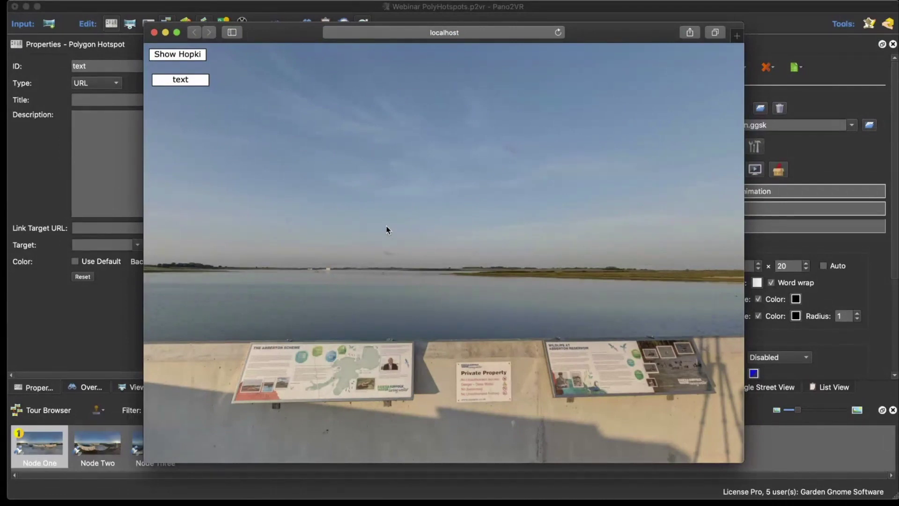
scroll(386, 229, "up", 5)
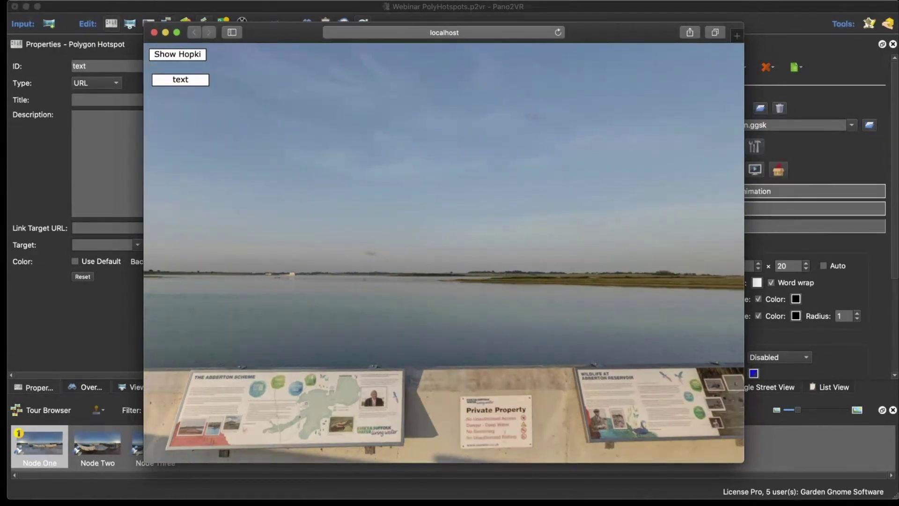
left_click(154, 32)
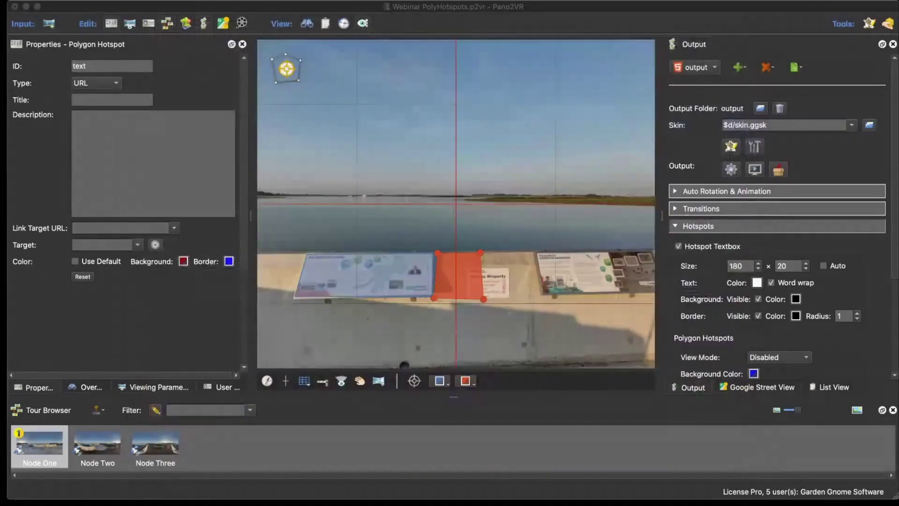
left_click(421, 190)
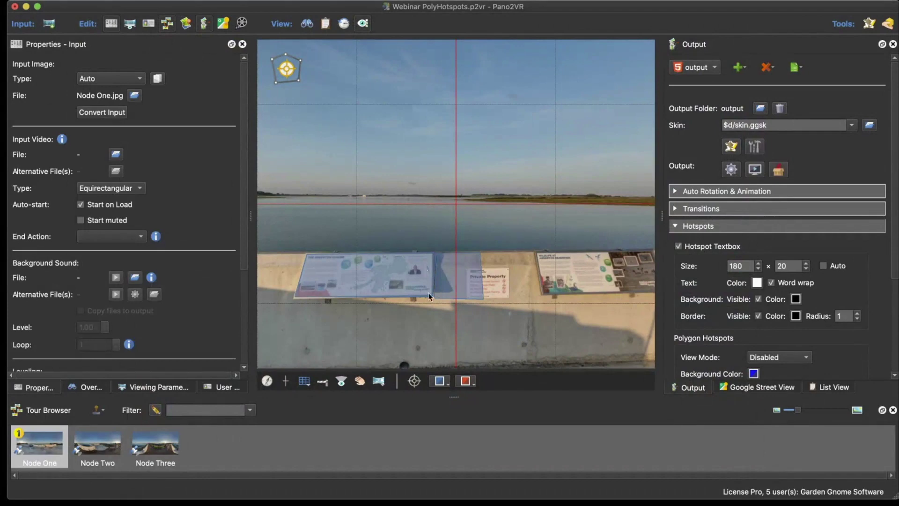
Step: Change the ID of the polygon hotspot between the information board and the Private Property sign to vid
left_click(454, 288)
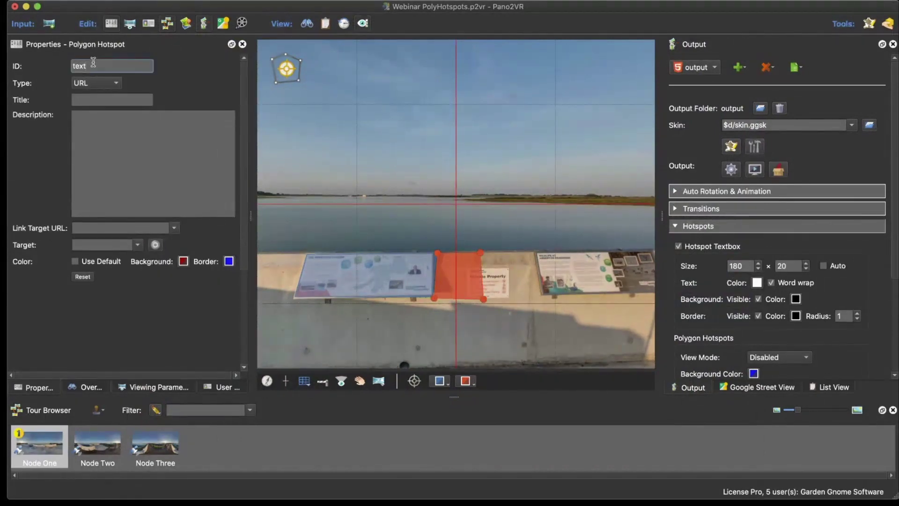
left_click_drag(92, 66, 70, 67)
type("vid")
left_click(460, 277)
Step: Open the skin for editing and delete all of its elements, from Container 1 to Text 1
left_click(731, 147)
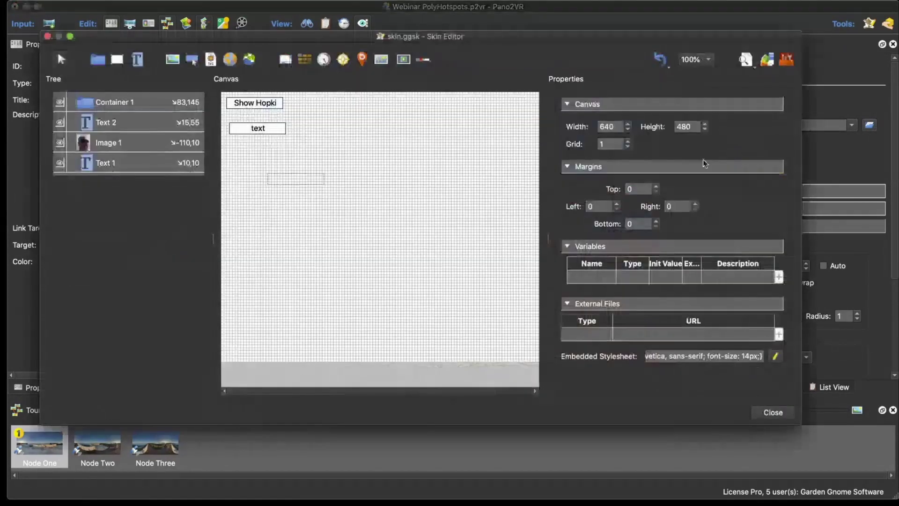
left_click(115, 103)
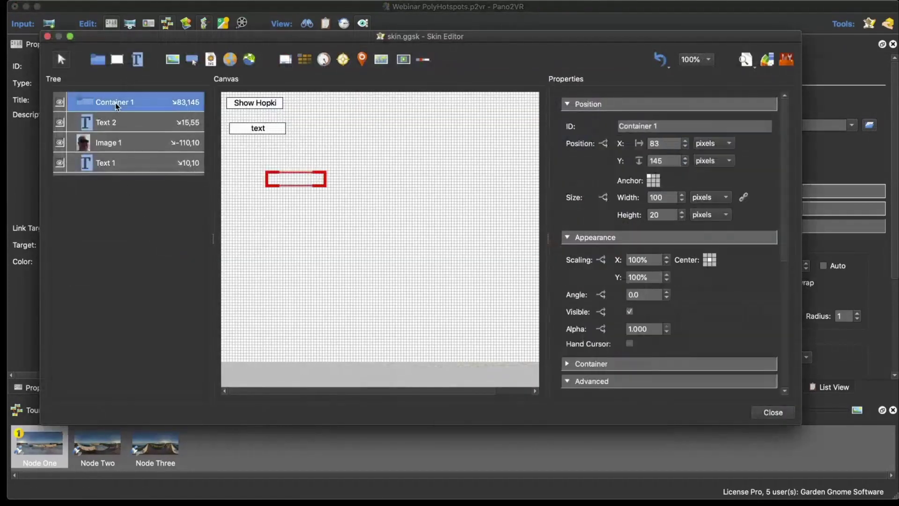
left_click(127, 165, "shift")
key("Delete")
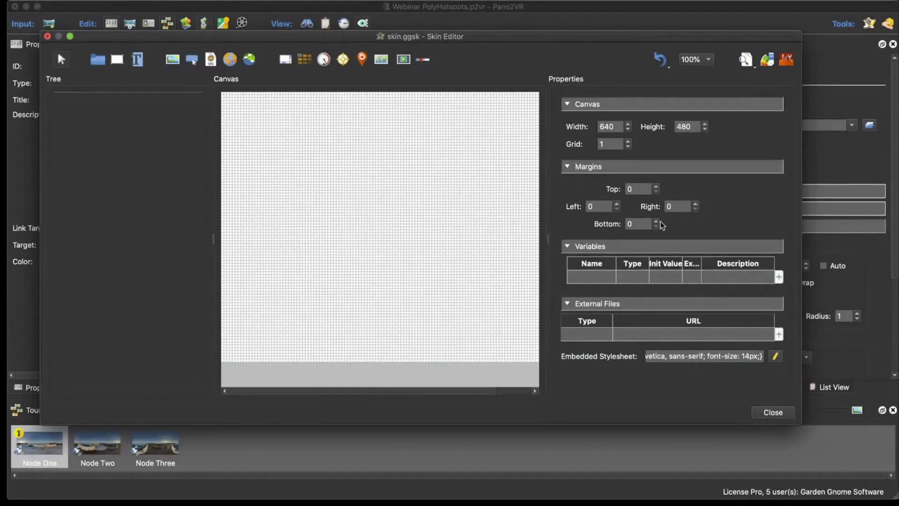
Step: Add a video element about 274 × 223 pixels in size near the middle of the skin canvas
left_click(404, 59)
left_click(357, 177)
left_click_drag(391, 192, 345, 191)
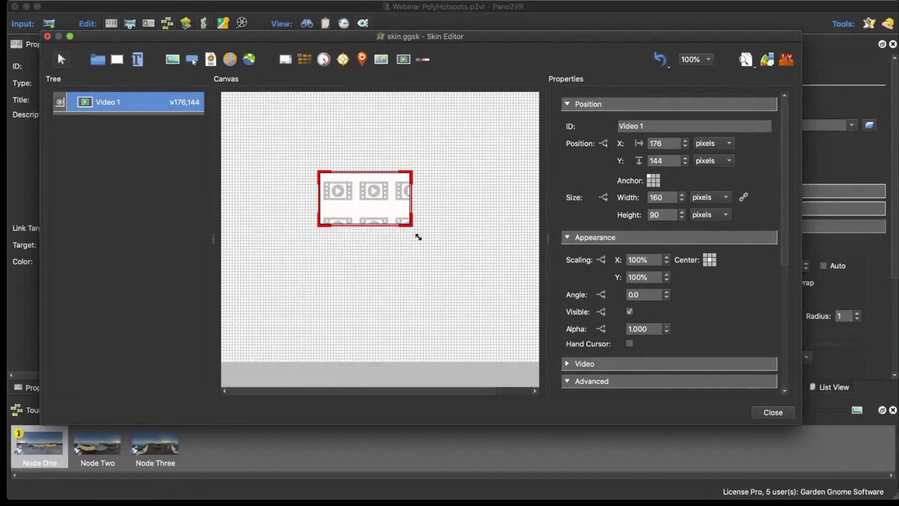
left_click_drag(412, 226, 474, 297)
left_click_drag(438, 270, 421, 257)
Step: Switch to Safari in a new private window and go to Youtube.com
mouse_move(463, 503)
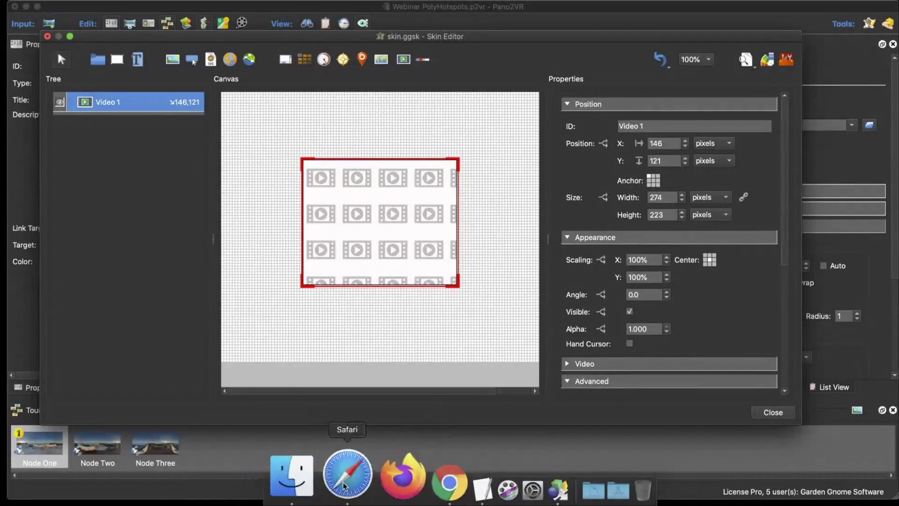
right_click(343, 482)
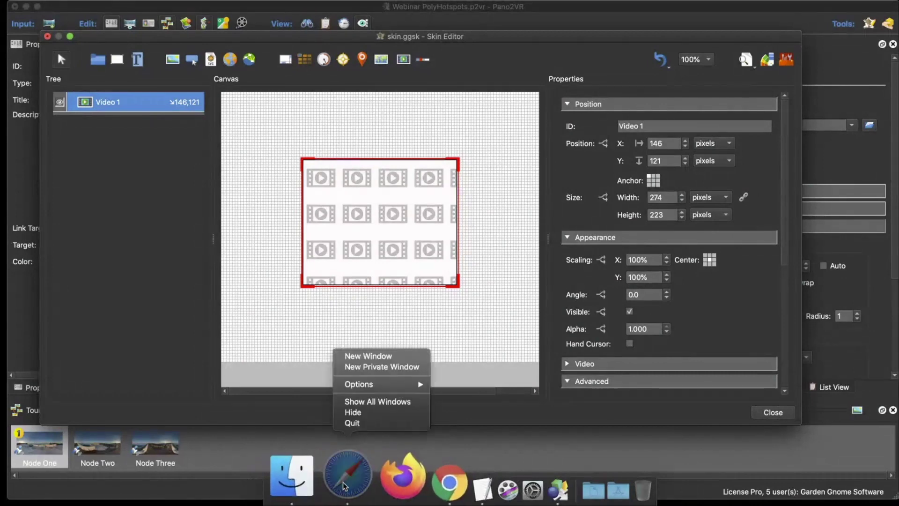
left_click(381, 367)
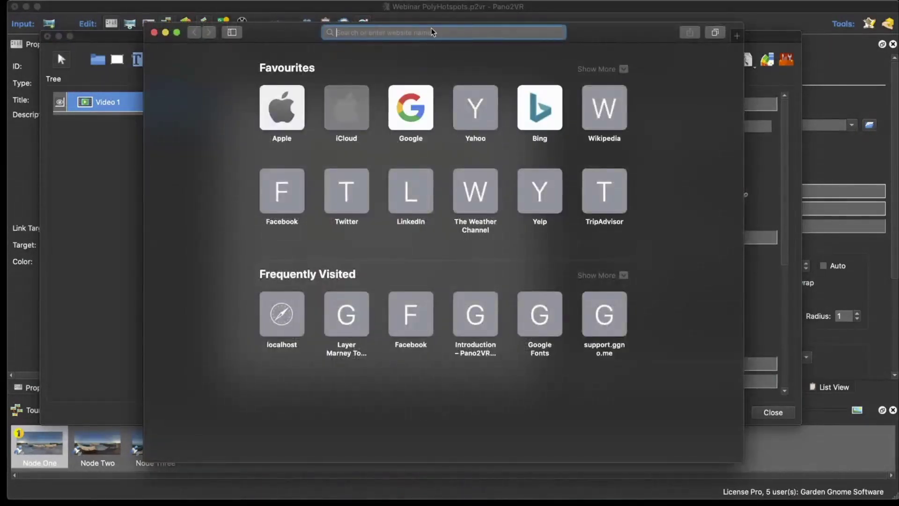
type("Youtube.com")
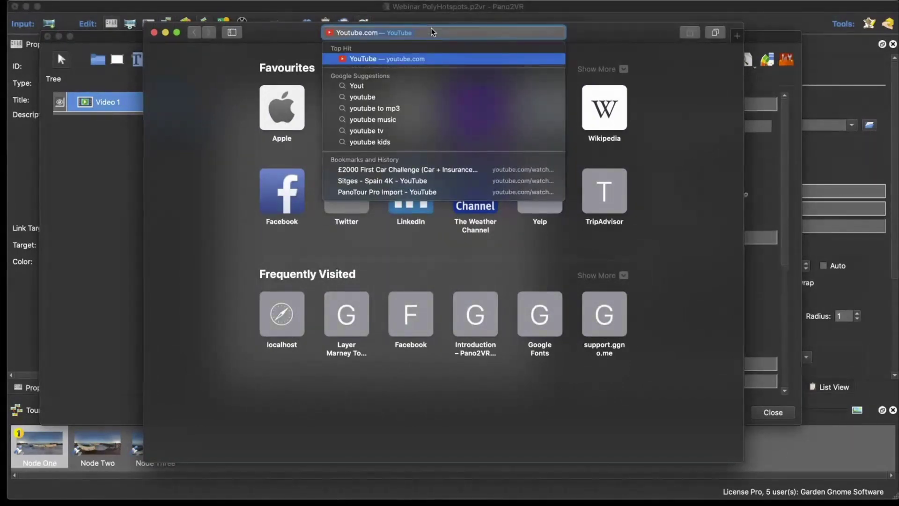
key("Return")
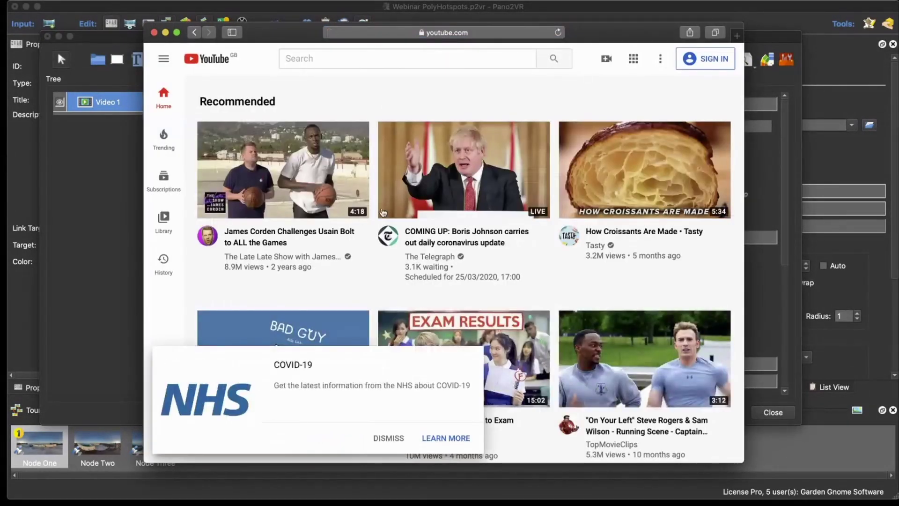
Step: Open the "On Your Left" running scene video, copy its video URL and close the browser window
scroll(440, 265, "down", 3)
scroll(441, 264, "down", 1)
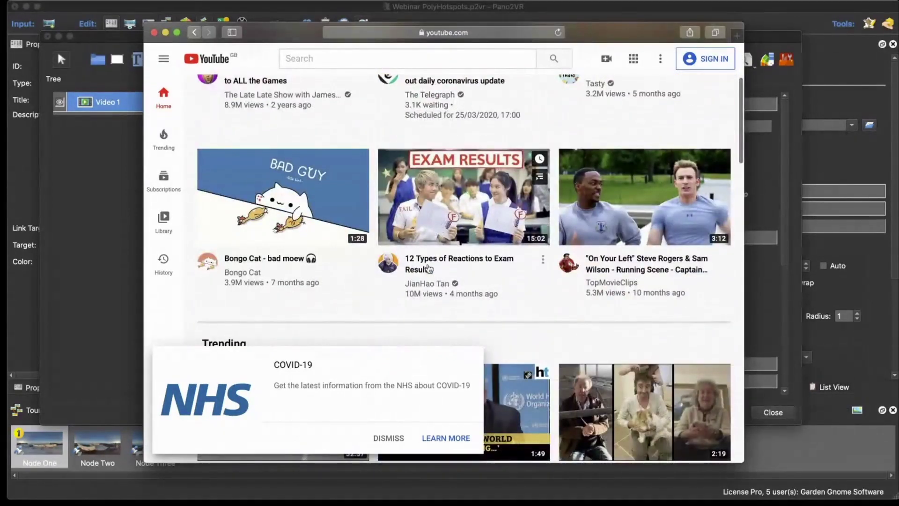
scroll(428, 269, "down", 1)
left_click(564, 204)
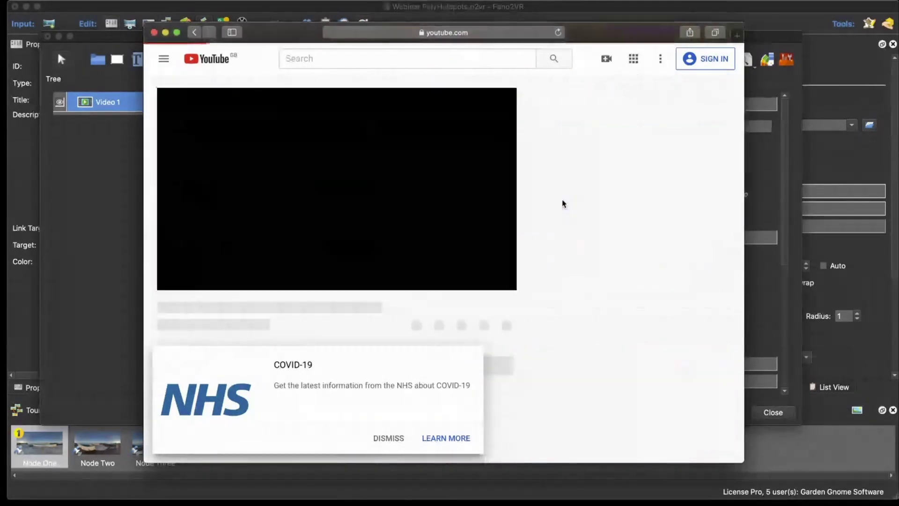
right_click(372, 227)
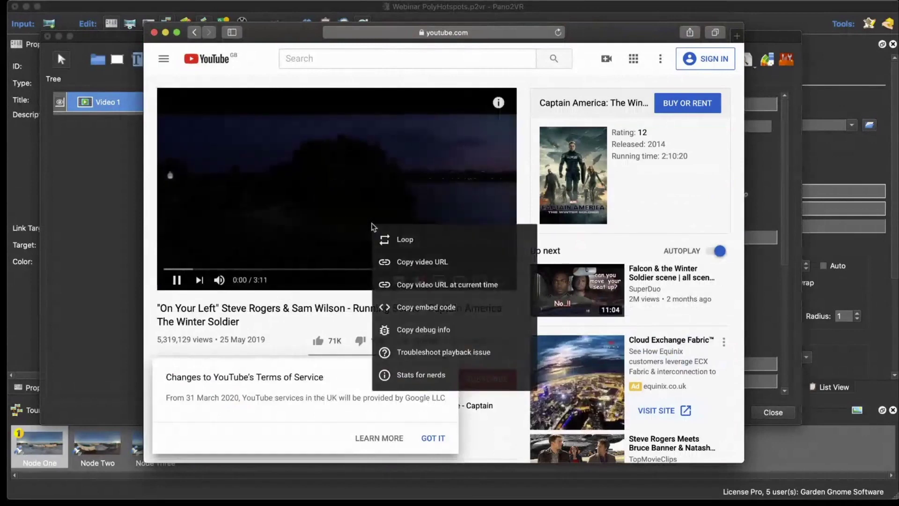
left_click(406, 262)
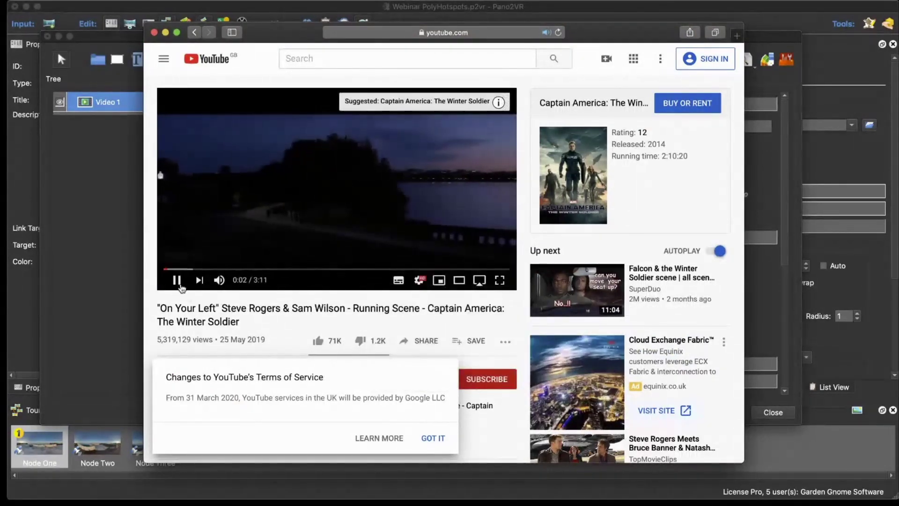
left_click(154, 32)
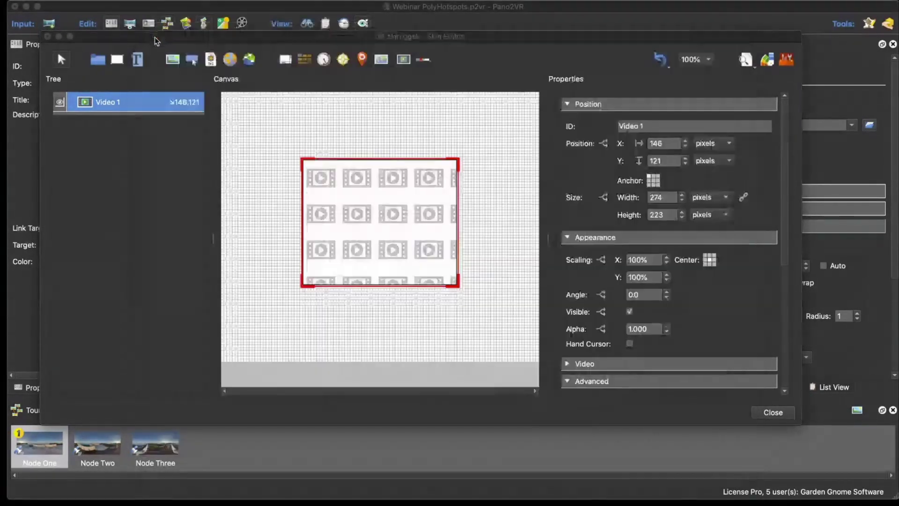
left_click(361, 244)
scroll(727, 288, "down", 5)
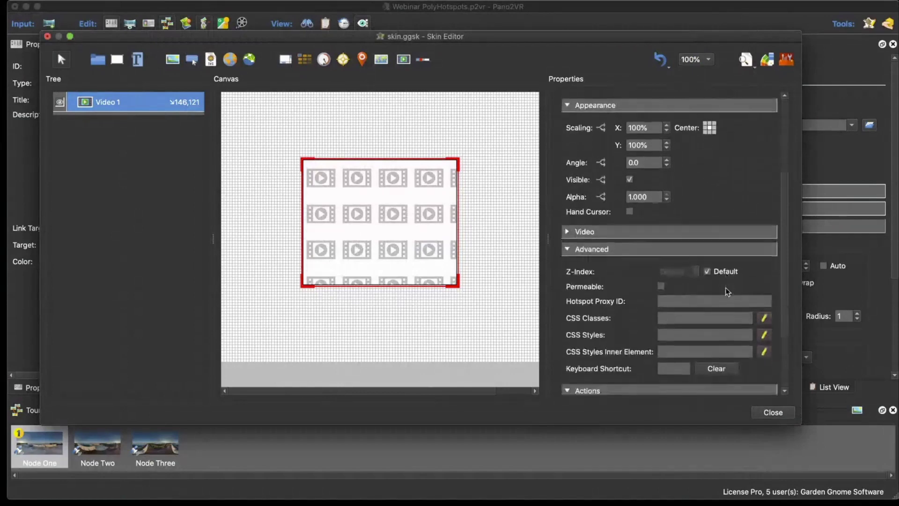
scroll(727, 291, "down", 1)
left_click(567, 195)
scroll(702, 224, "down", 2)
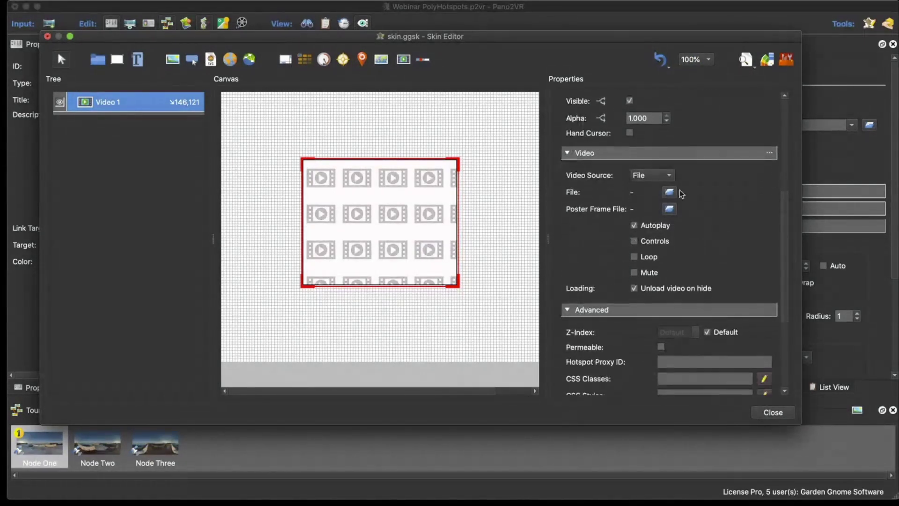
left_click(660, 176)
left_click(662, 203)
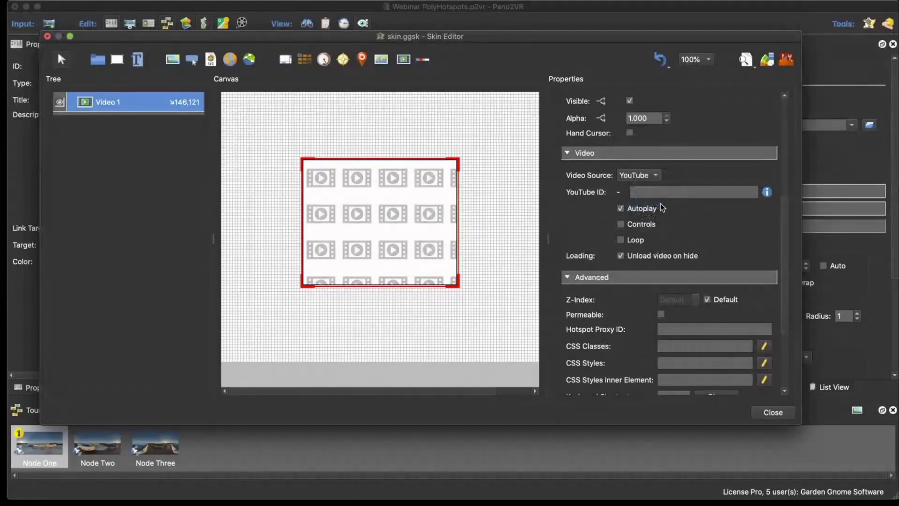
right_click(662, 193)
left_click(697, 256)
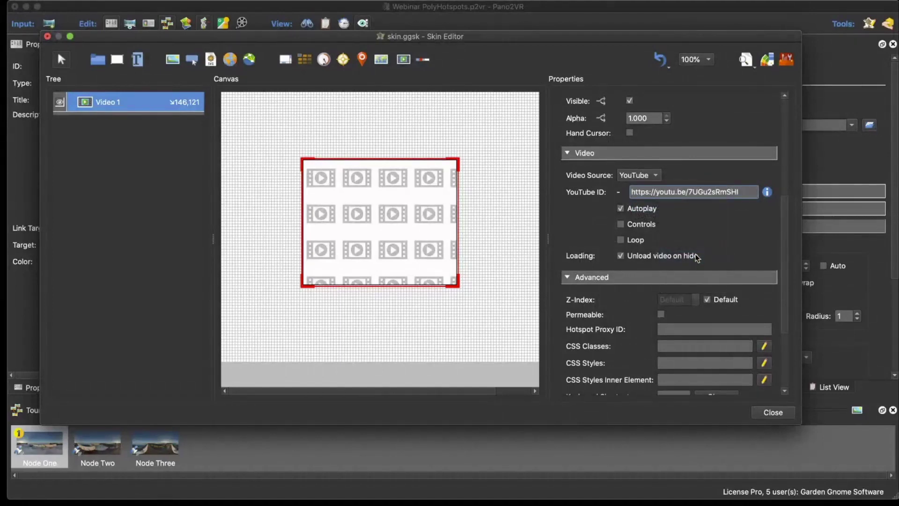
key("Return")
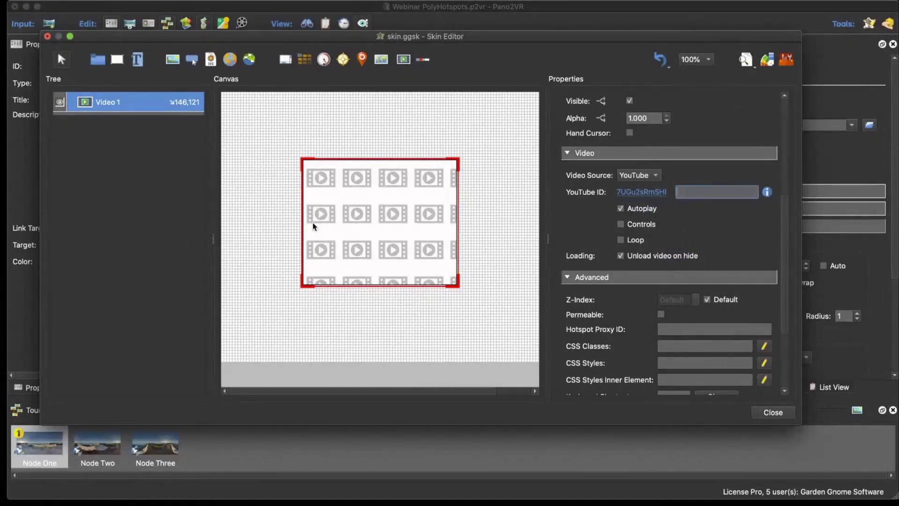
Step: Enlarge the video element to about 335 × 279 pixels and centre it using a center anchor and X position 0
left_click_drag(381, 239, 377, 222)
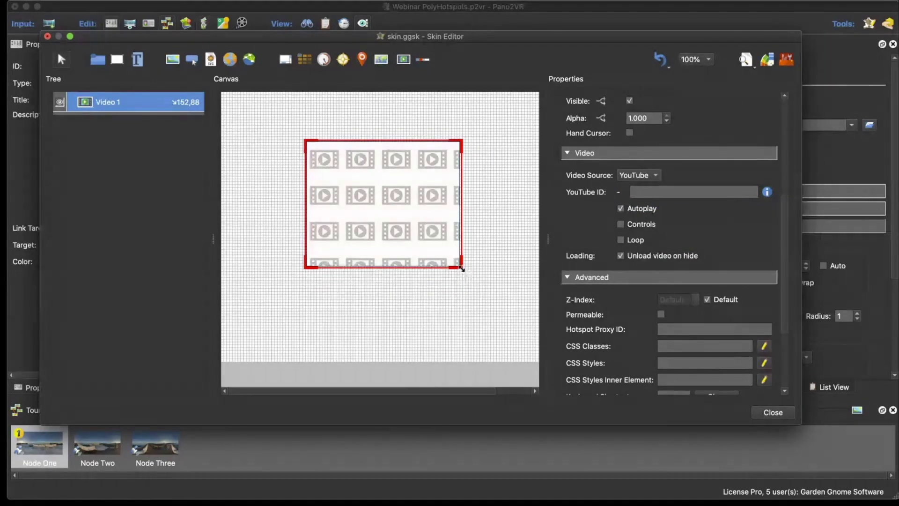
left_click_drag(462, 267, 438, 277)
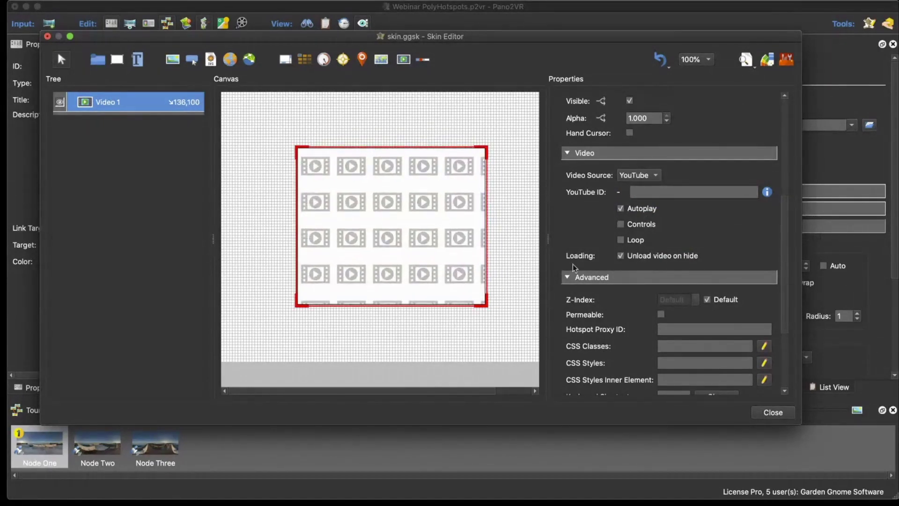
scroll(722, 238, "up", 5)
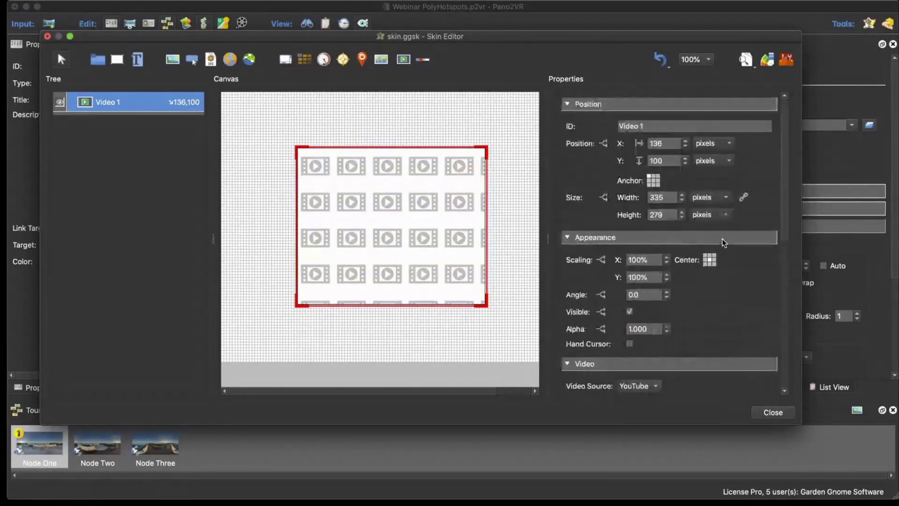
left_click(654, 183)
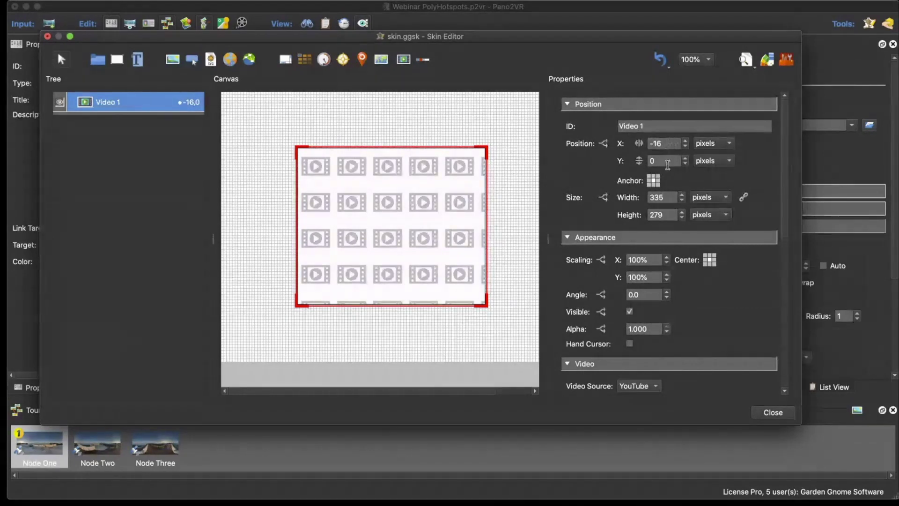
left_click_drag(668, 148, 638, 146)
type("0")
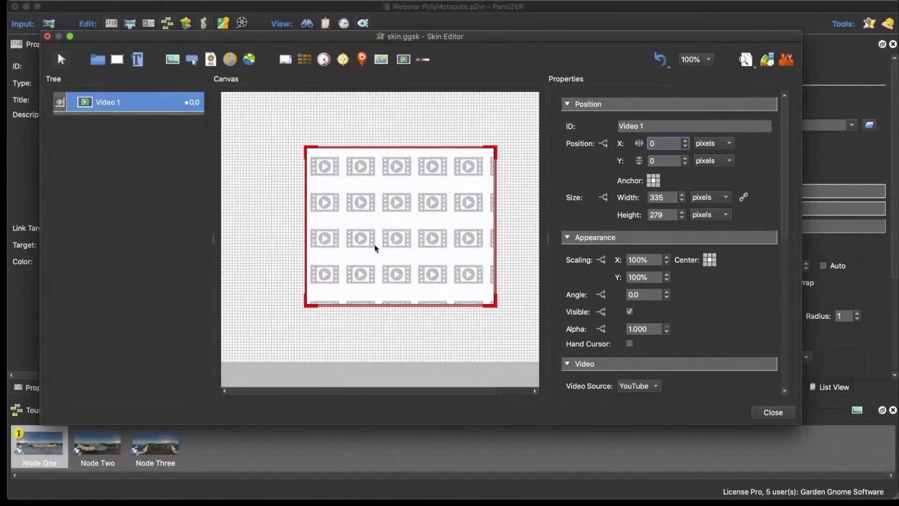
Step: Make the video element initially invisible and set its Hotspot Proxy ID to vid
scroll(677, 274, "down", 5)
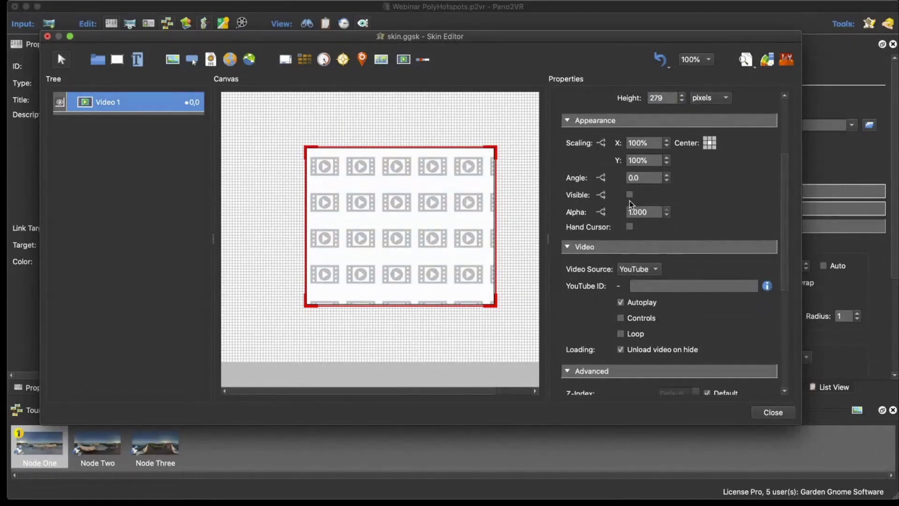
scroll(697, 252, "down", 9)
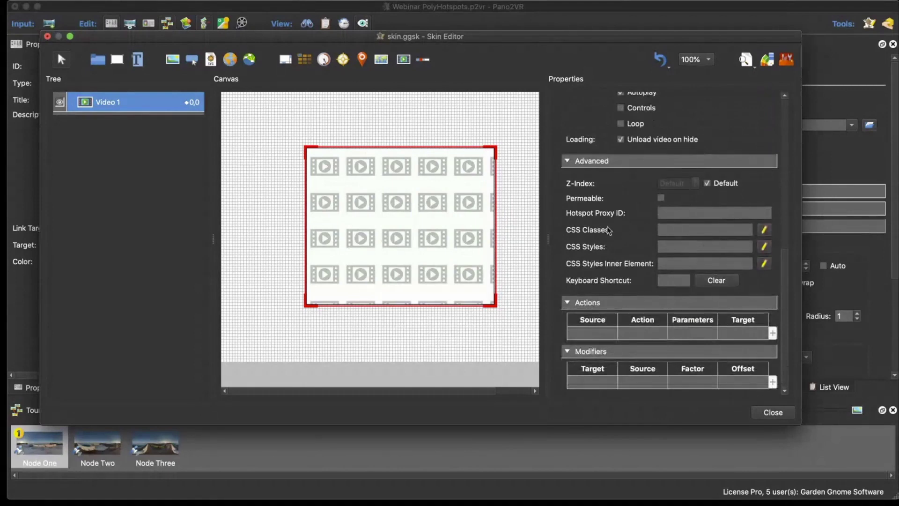
left_click(665, 214)
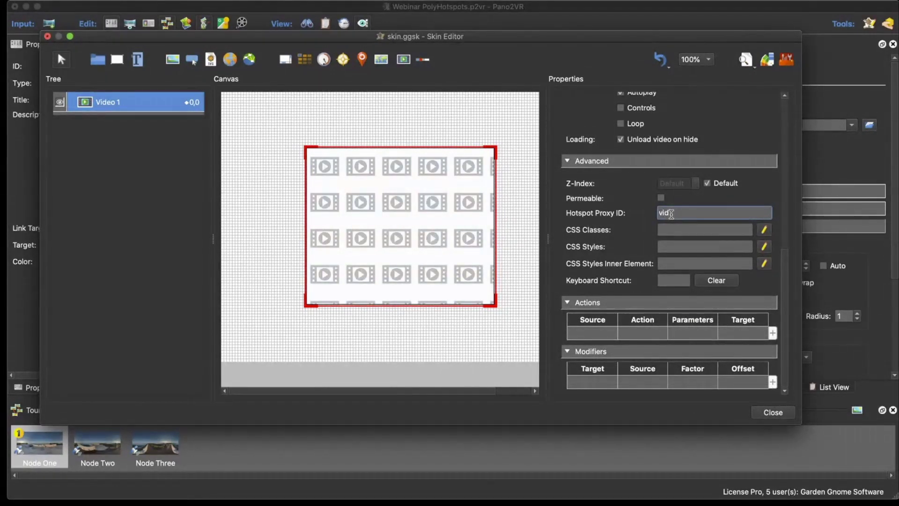
Step: Add a Mouse Click action to the video element with Visibility type Show Element and target _self
double_click(592, 333)
left_click(406, 198)
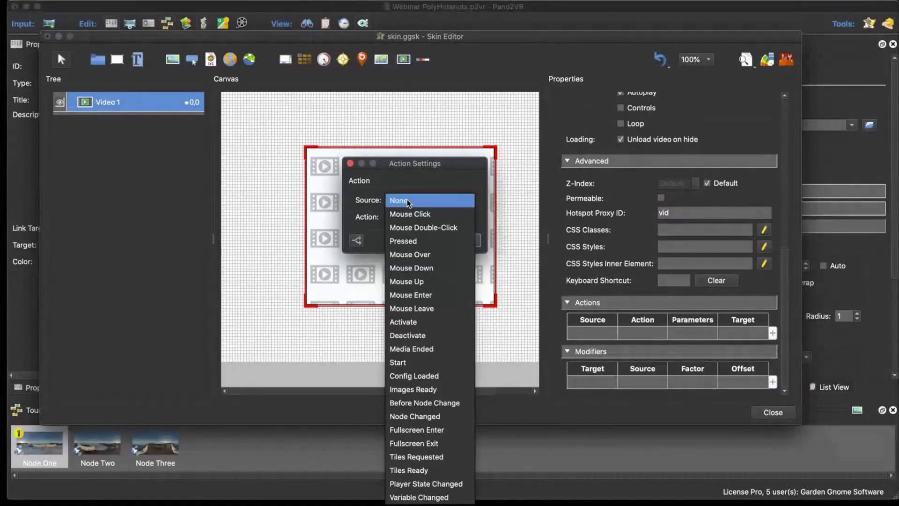
left_click(408, 207)
left_click(408, 204)
left_click(411, 214)
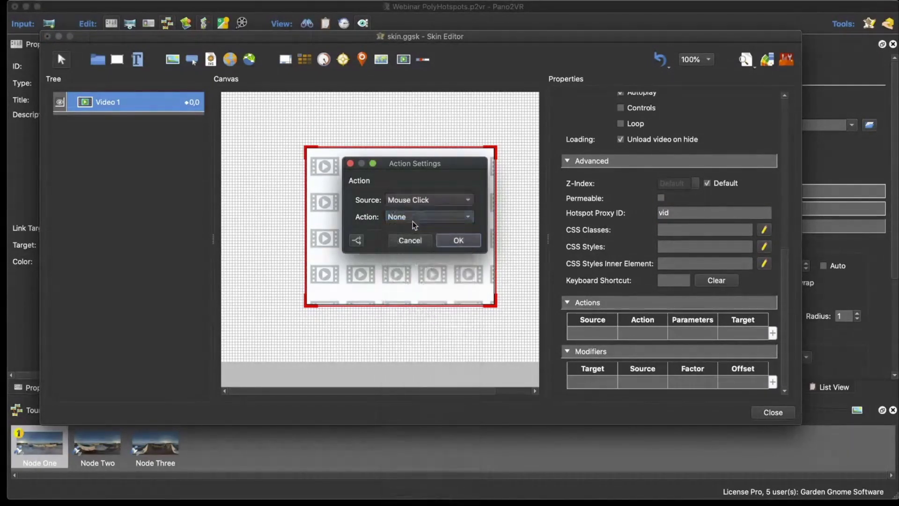
left_click(412, 220)
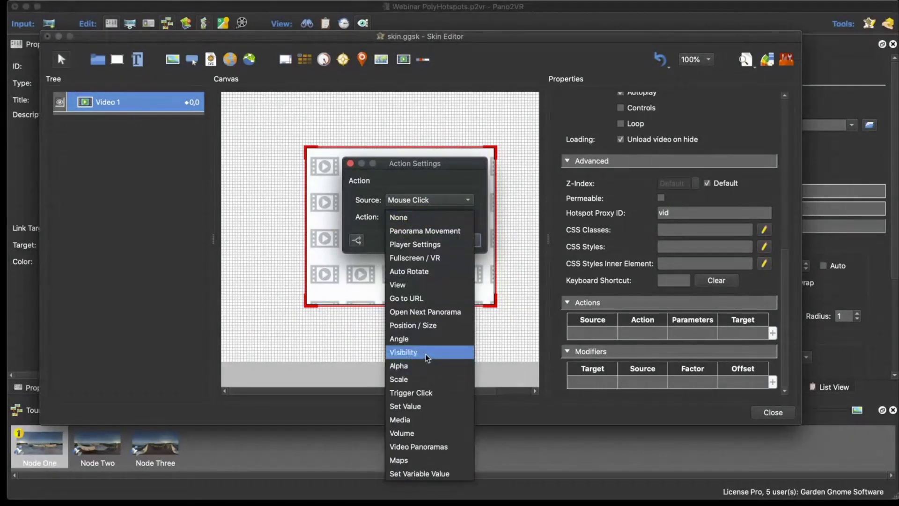
left_click(427, 358)
left_click(422, 235)
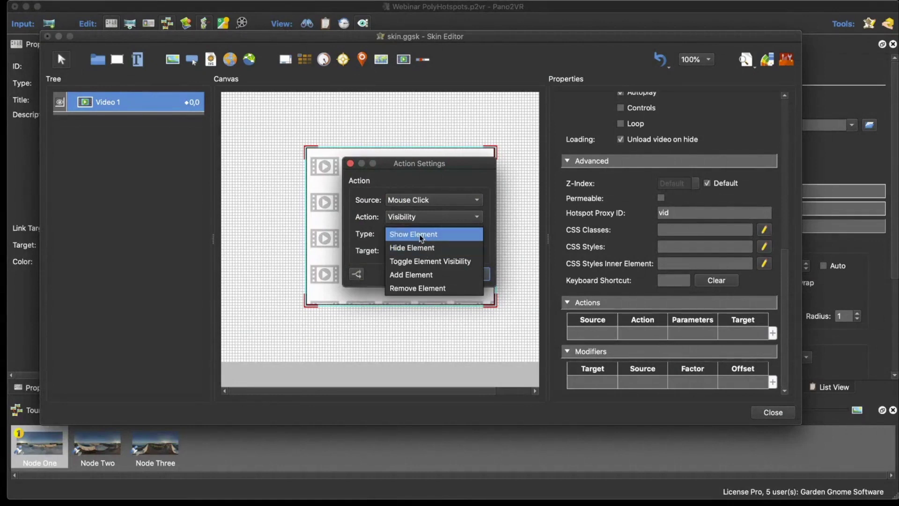
left_click(422, 234)
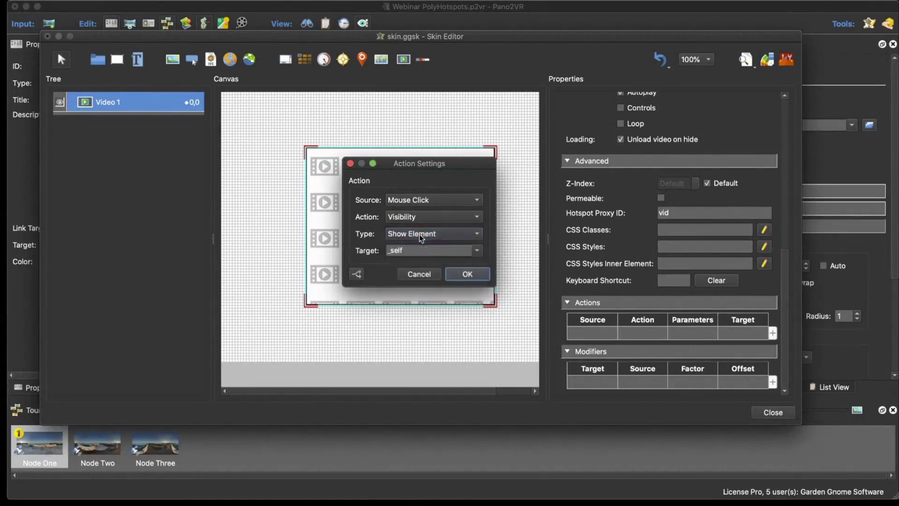
left_click(467, 275)
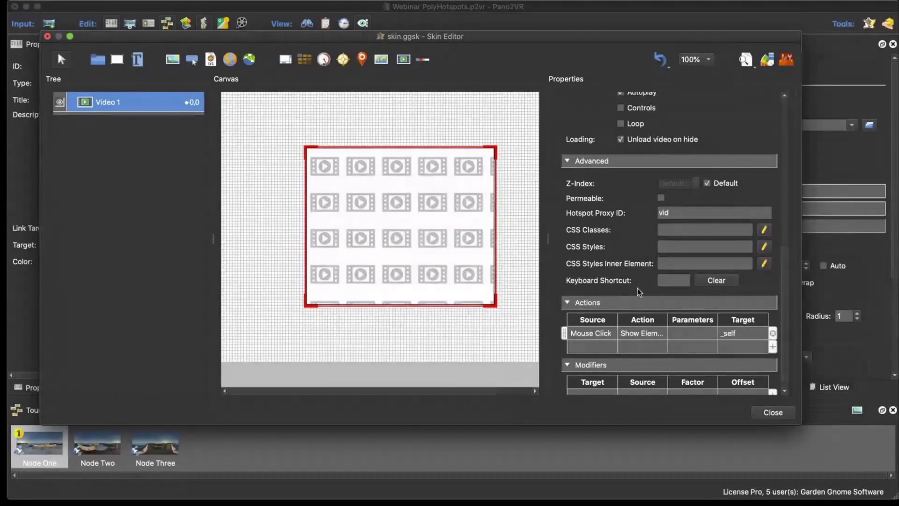
scroll(637, 288, "down", 2)
scroll(611, 259, "up", 3)
scroll(612, 259, "up", 4)
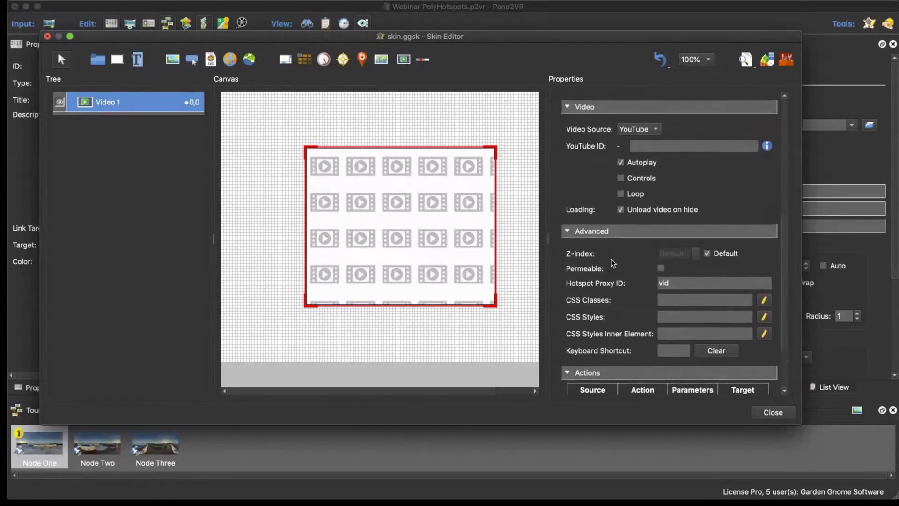
Step: Save the skin with the video element, regenerate the output overwriting the existing files, and check the panorama in the browser preview
scroll(591, 220, "down", 4)
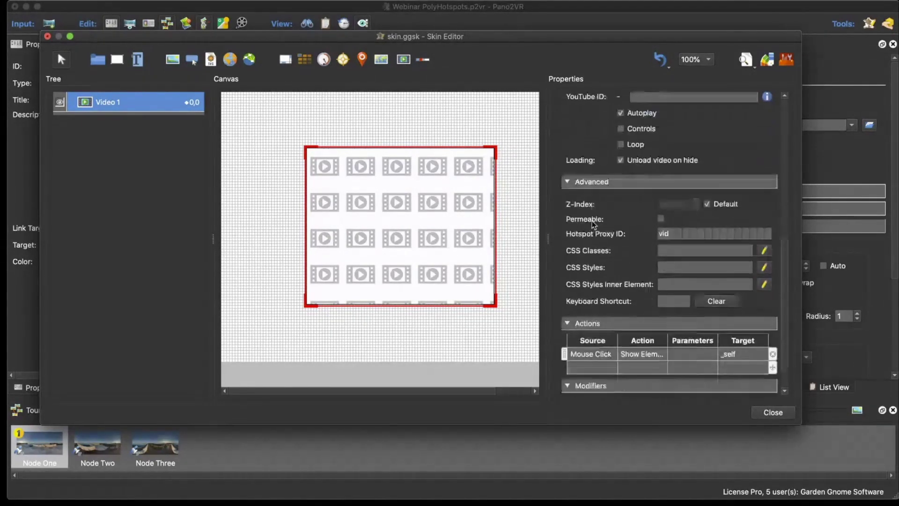
left_click(772, 414)
left_click(496, 225)
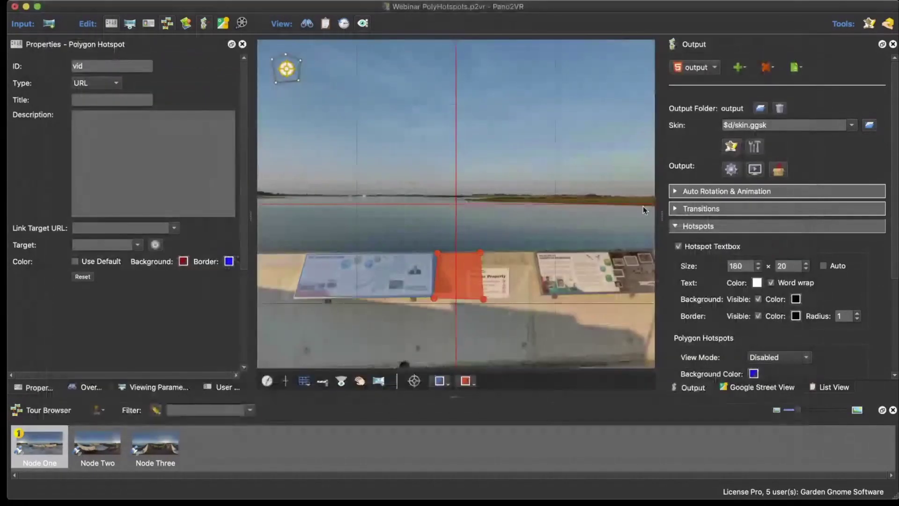
left_click(729, 173)
left_click(529, 245)
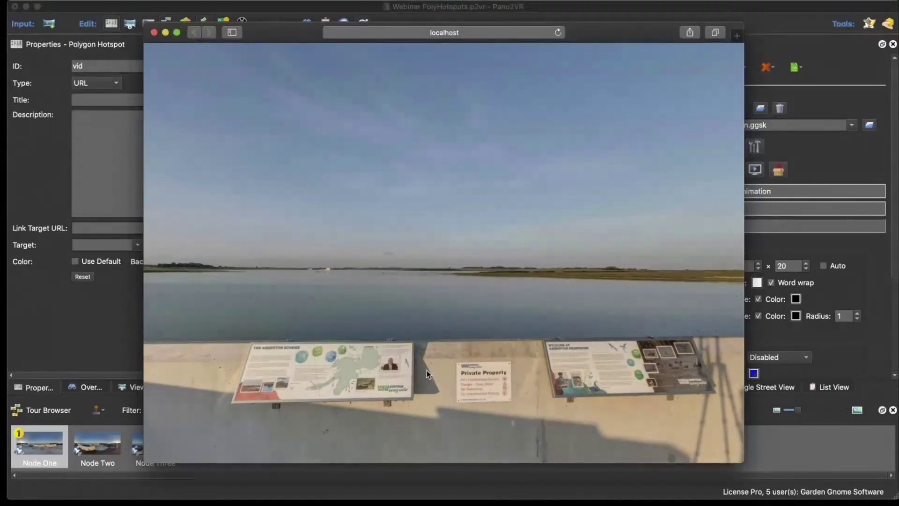
left_click(154, 33)
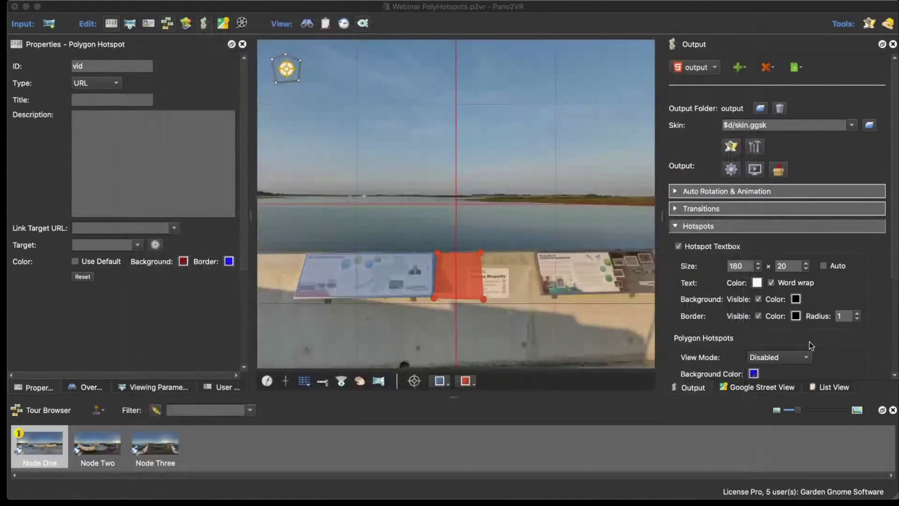
Step: Set the polygon hotspots' View Mode to Always Visible and regenerate the output to preview the hotspots
scroll(778, 300, "down", 3)
left_click(777, 292)
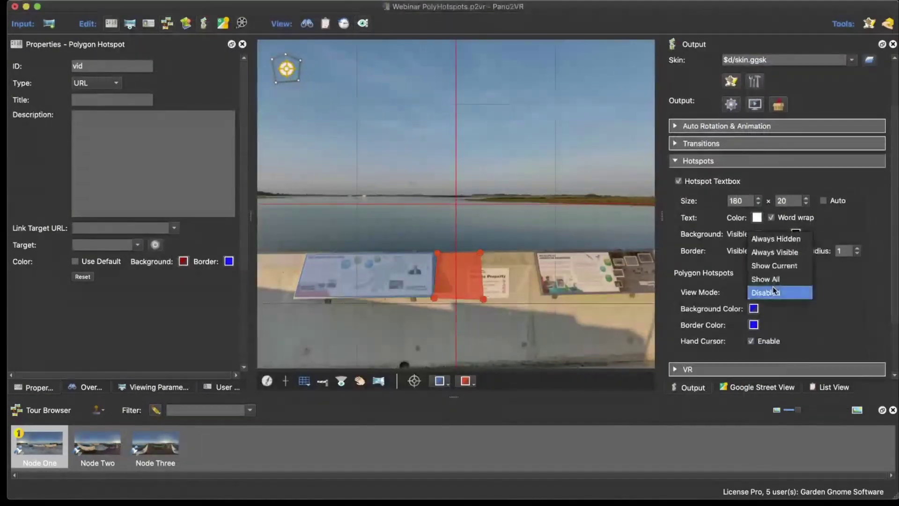
left_click(779, 255)
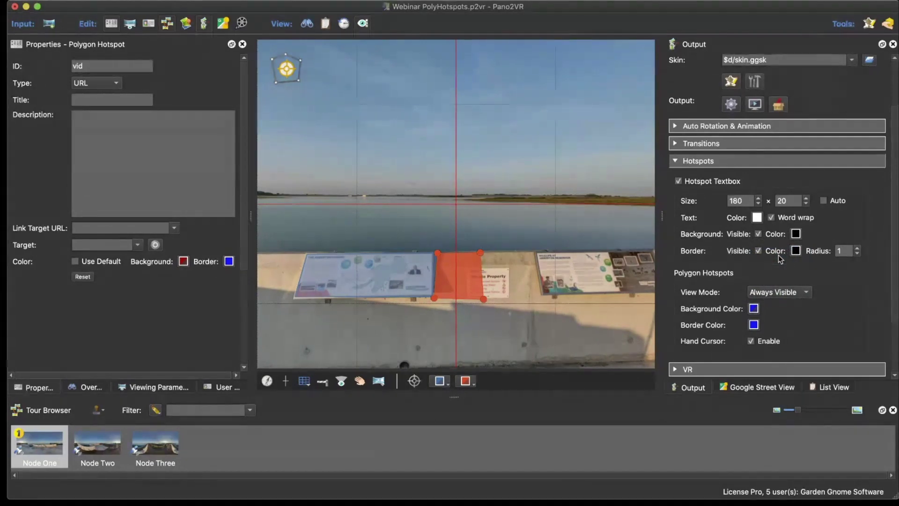
key("super+g")
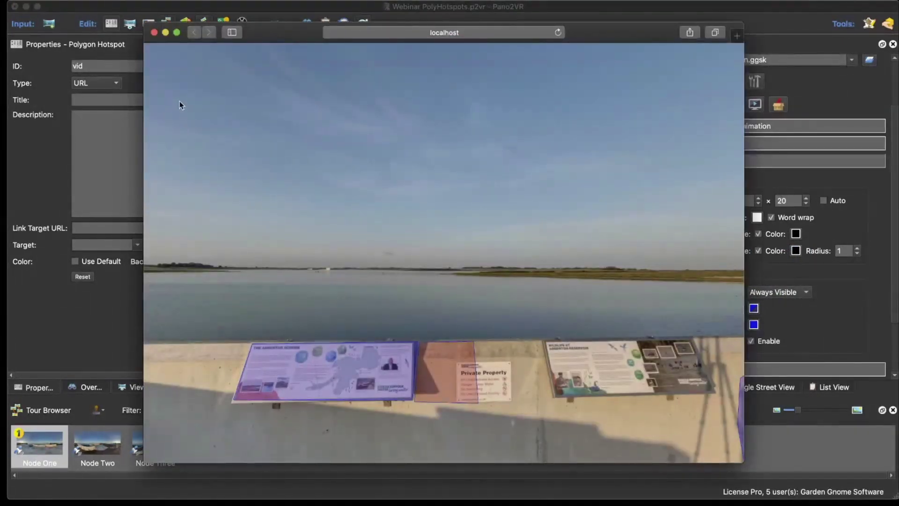
left_click(155, 32)
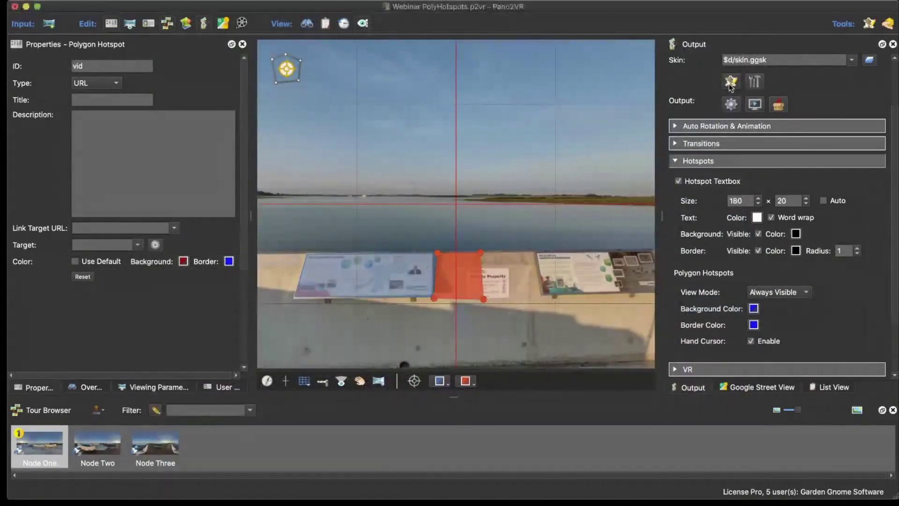
Step: Reopen the skin, check the video element's Mouse Click action and Hotspot Proxy ID, and save the skin
left_click(728, 85)
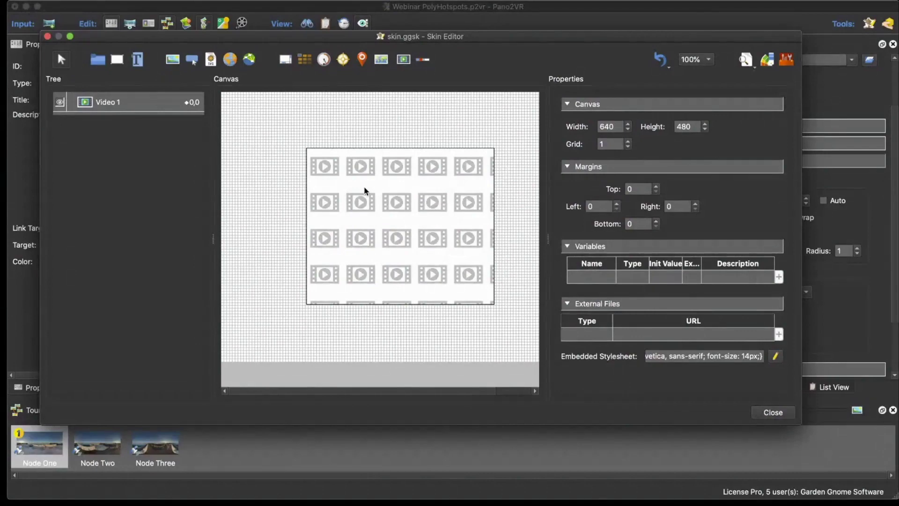
left_click(321, 175)
scroll(706, 255, "down", 8)
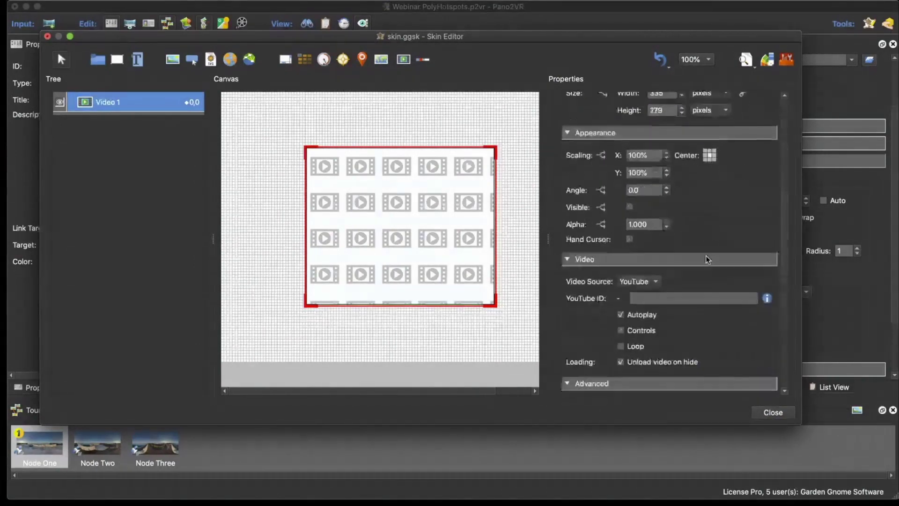
double_click(594, 319)
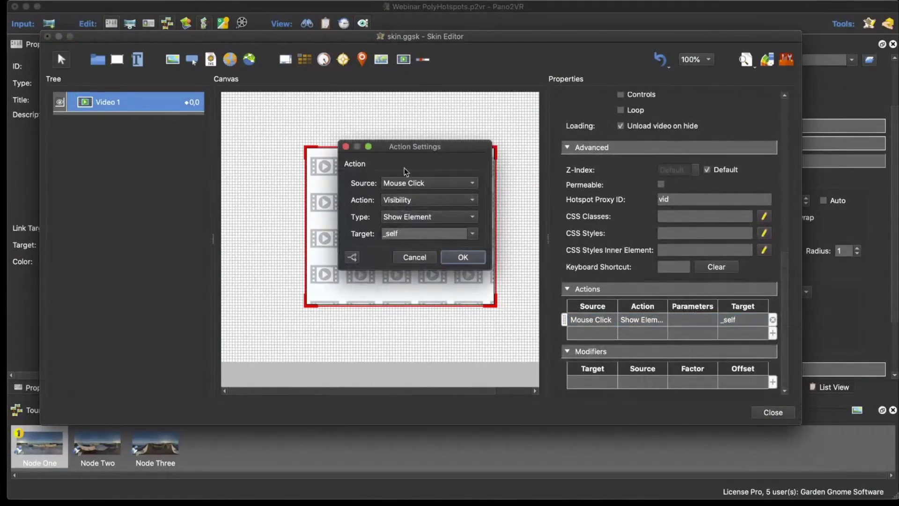
left_click(462, 256)
left_click_drag(677, 199, 655, 201)
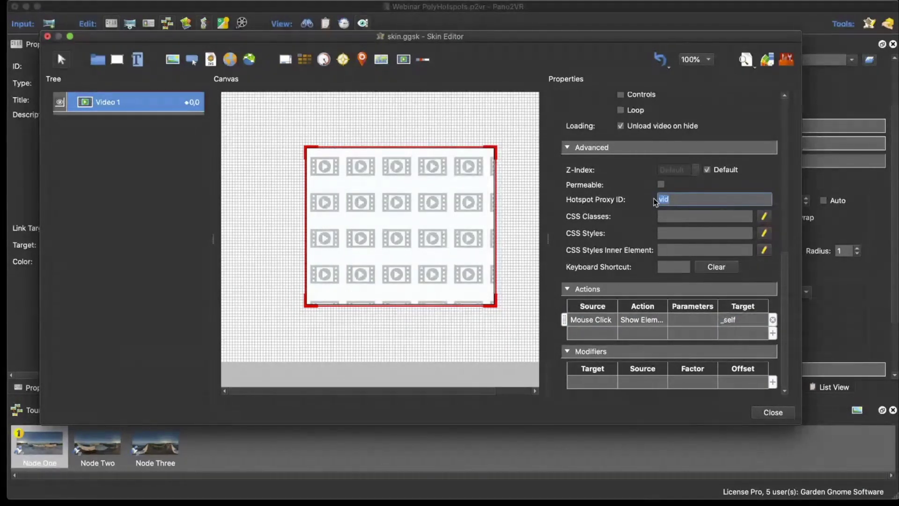
left_click(773, 412)
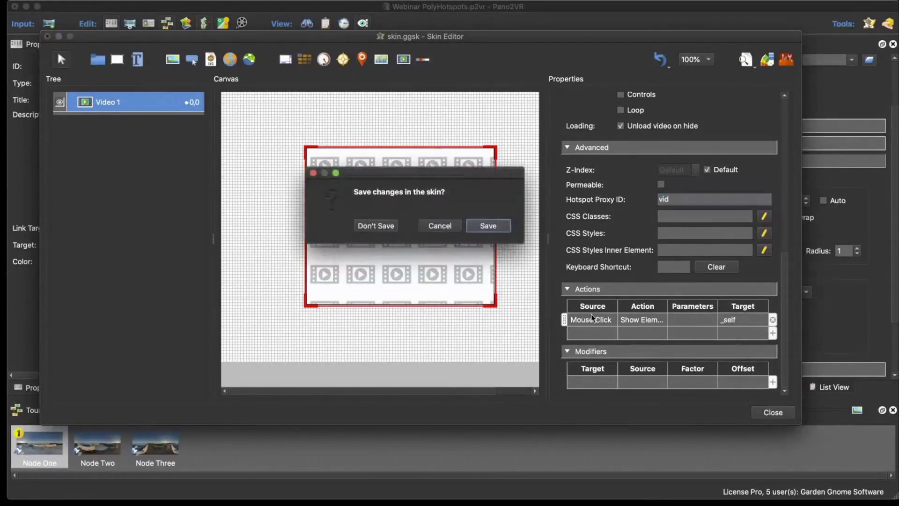
left_click(489, 226)
Step: Check the polygon hotspot's ID, then regenerate the output and test the hotspot in the browser preview
left_click_drag(93, 65, 60, 65)
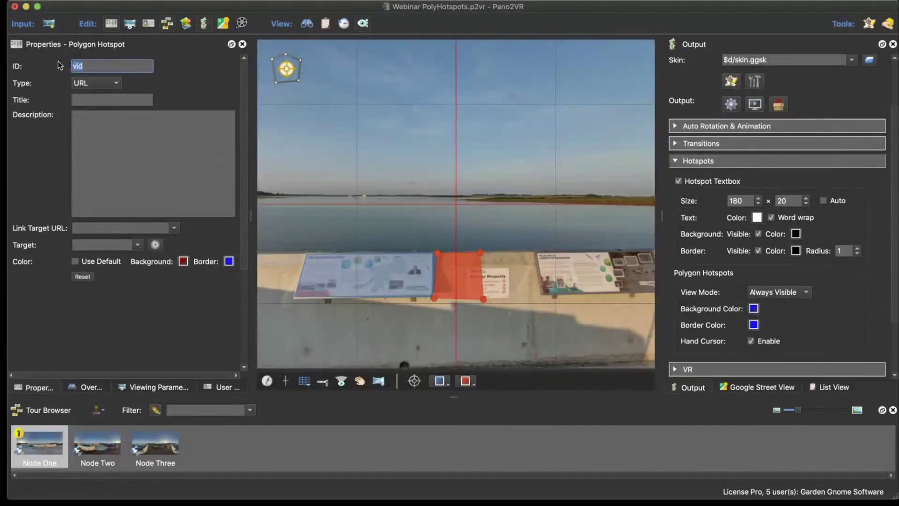
key("Right")
left_click(731, 104)
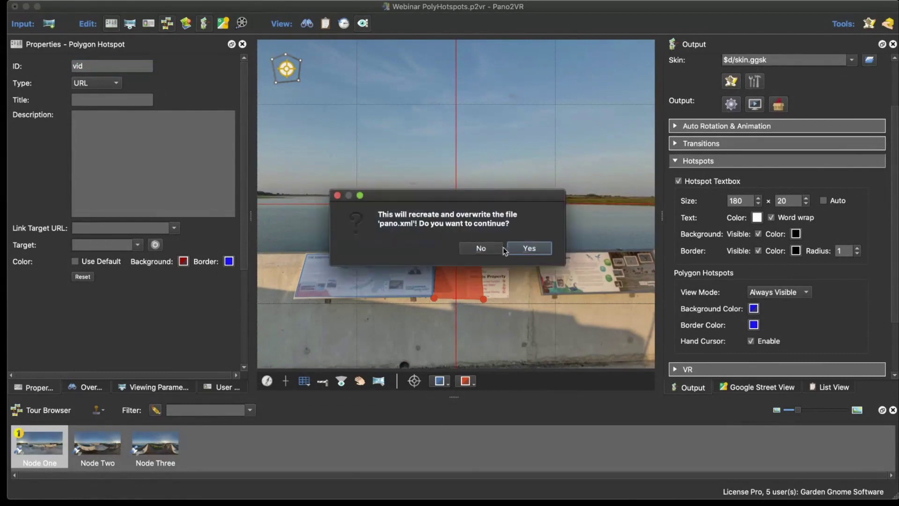
left_click(520, 249)
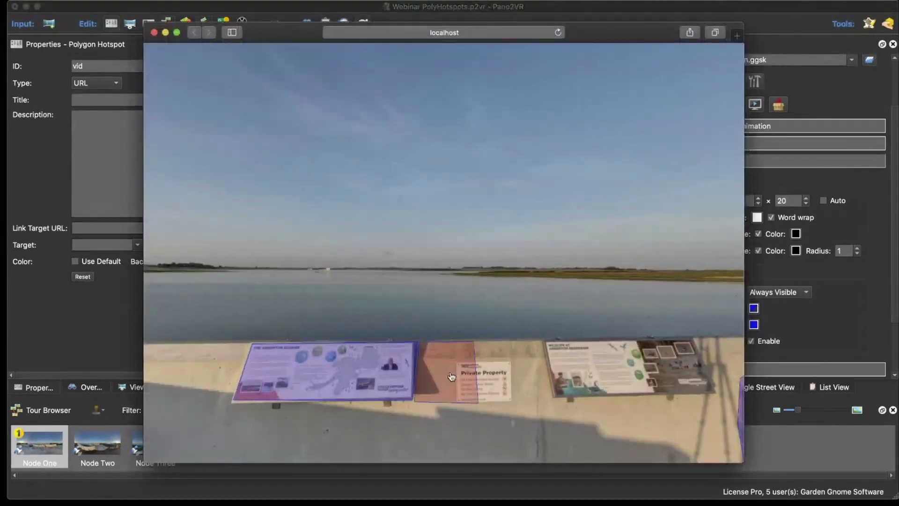
left_click(154, 33)
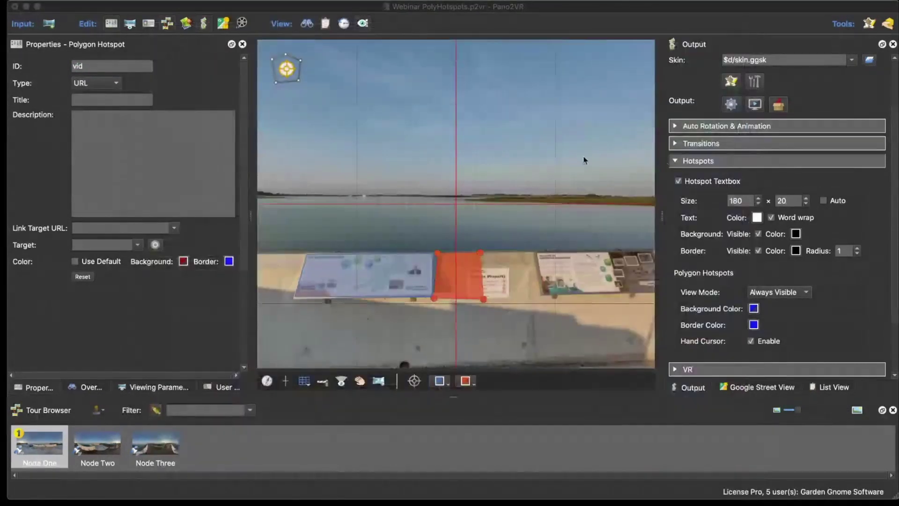
Step: Add a 100 × 20 pixel container in the skin canvas's upper-left corner and set its Hotspot Proxy ID to vid
left_click(731, 82)
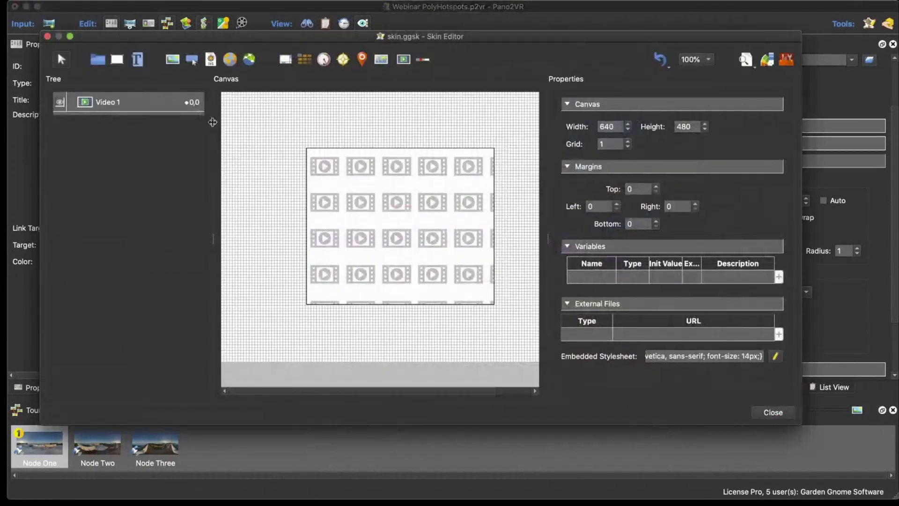
left_click(246, 109)
left_click_drag(257, 115, 237, 107)
scroll(679, 262, "down", 5)
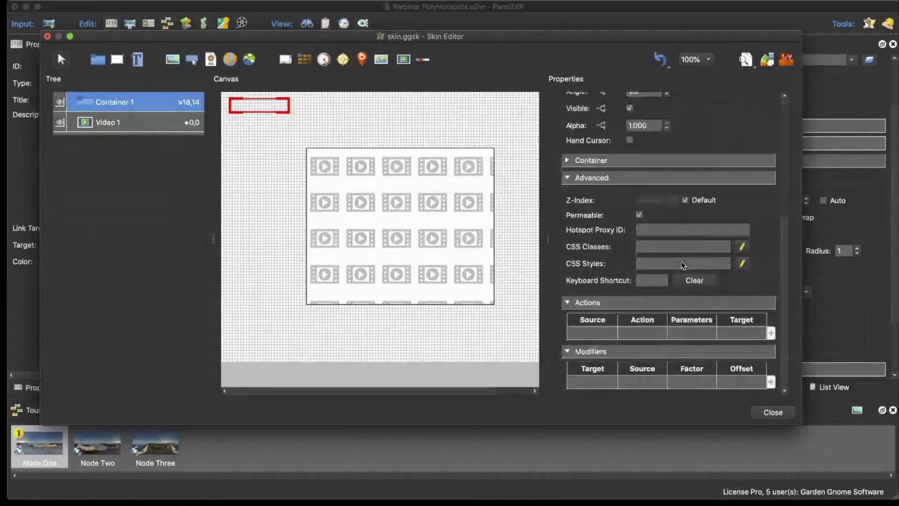
scroll(683, 265, "up", 2)
left_click(653, 261)
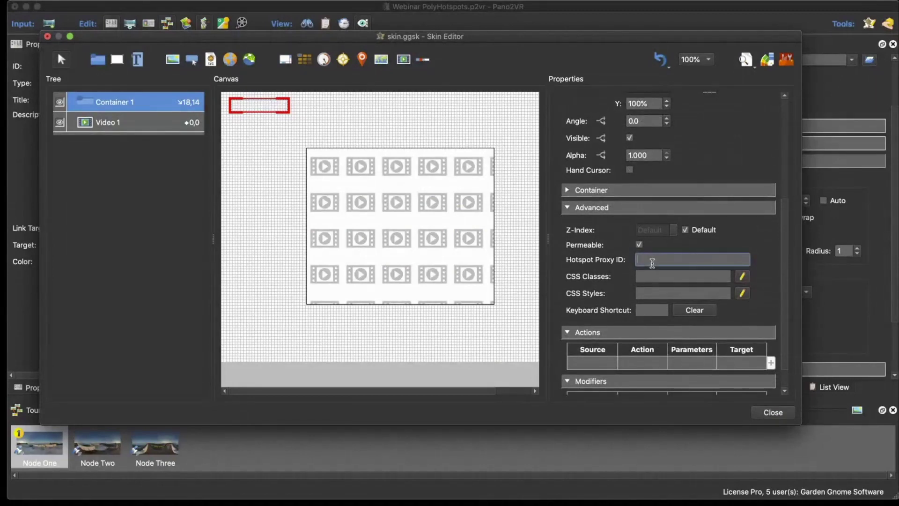
type("vid")
key("Return")
scroll(763, 280, "down", 2)
double_click(587, 333)
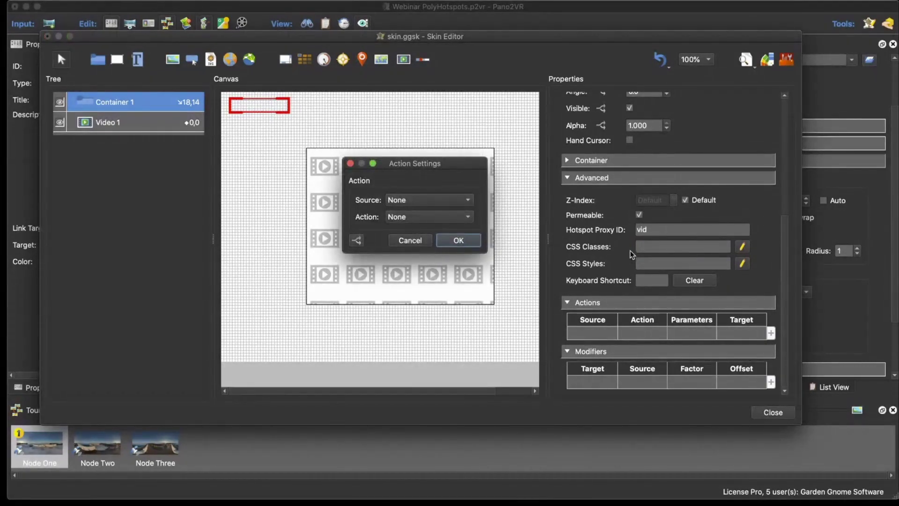
left_click(403, 240)
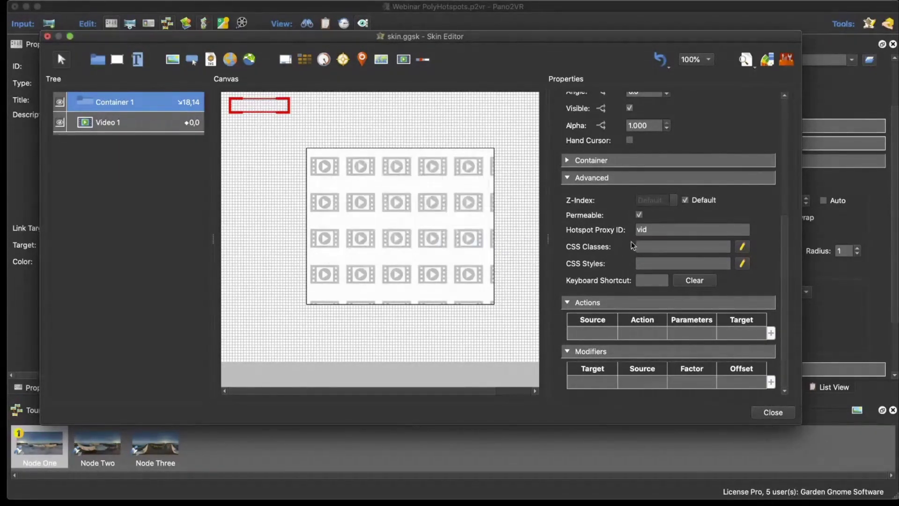
scroll(630, 244, "up", 5)
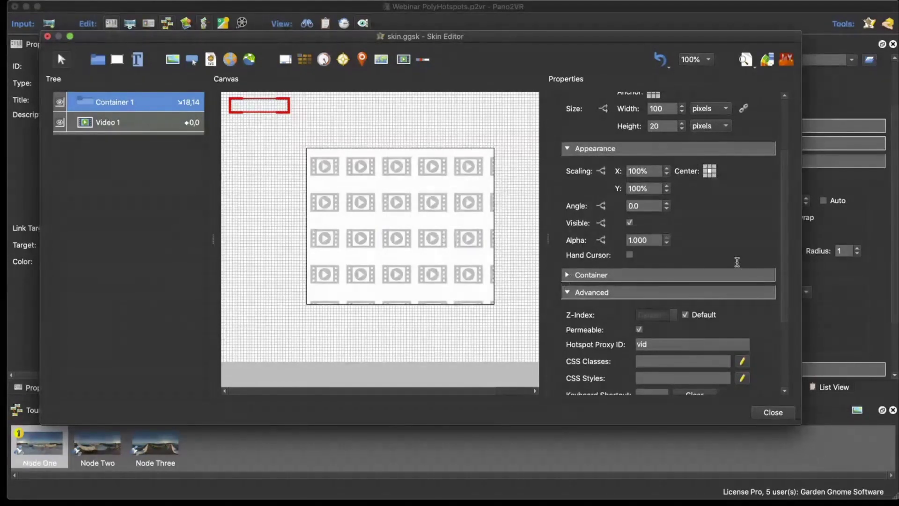
scroll(722, 257, "down", 3)
scroll(715, 257, "up", 3)
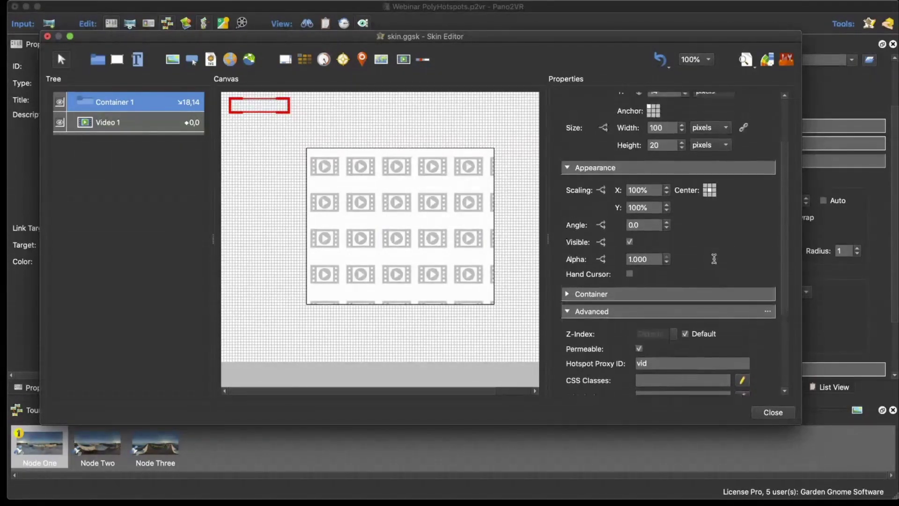
Step: Examine the video element's action, Hotspot Proxy ID and YouTube ID settings
left_click(329, 169)
scroll(698, 262, "down", 8)
scroll(714, 271, "up", 5)
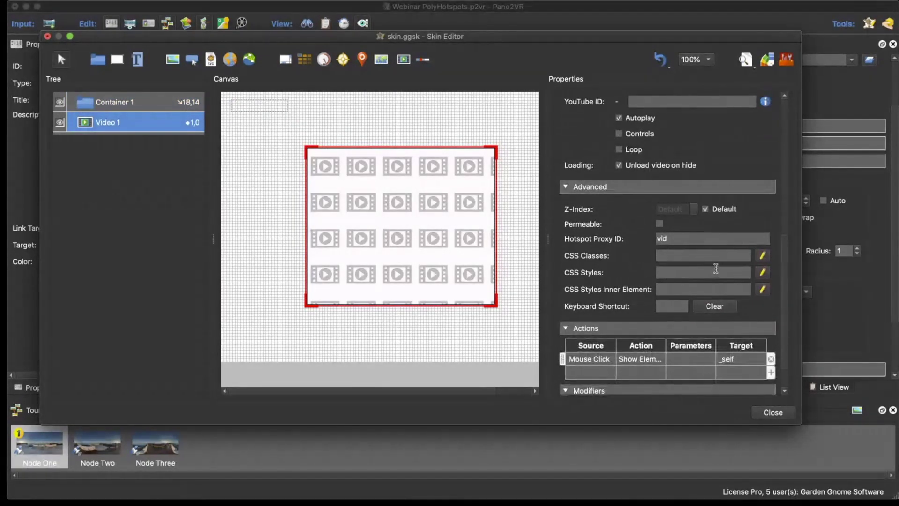
scroll(698, 265, "down", 3)
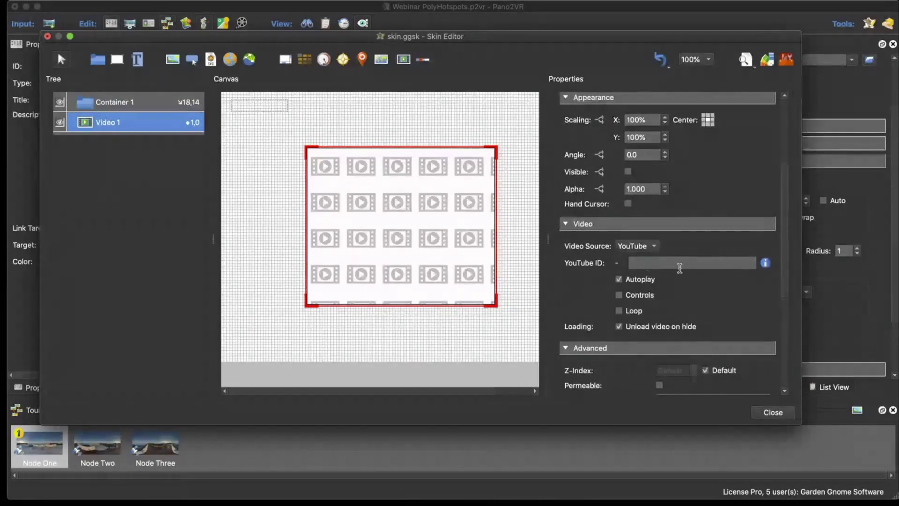
left_click(677, 265)
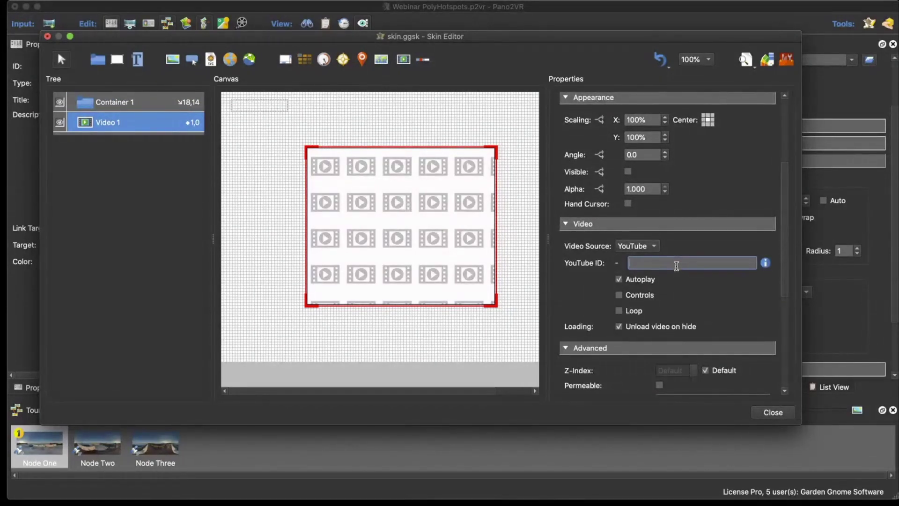
left_click(442, 238)
Step: Switch to Safari, go to youtube.com and open the Fast and Furious: Hobbs and Shaw / Airport Scene video
mouse_move(387, 496)
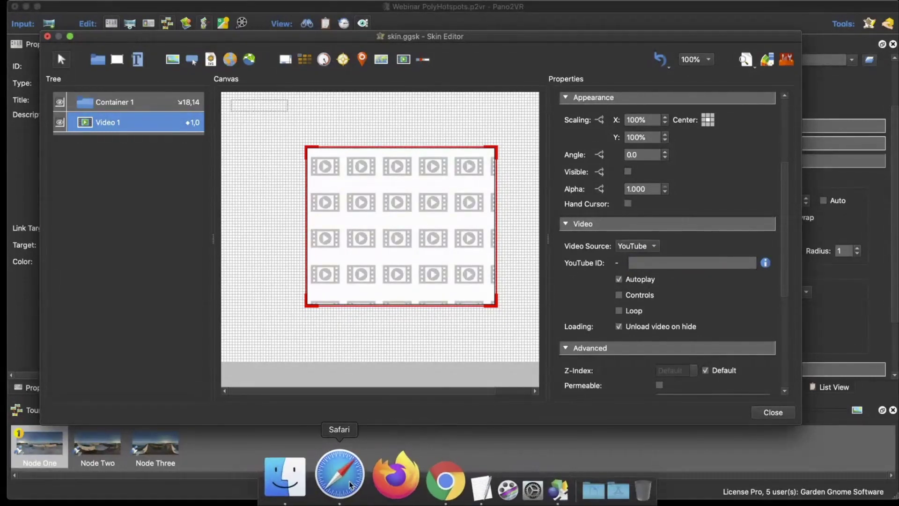
left_click(337, 489)
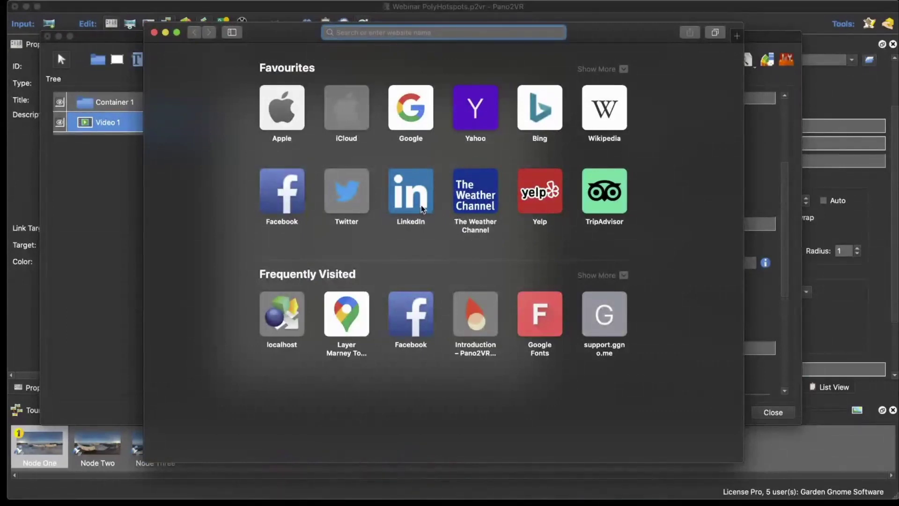
type("Youtube.com")
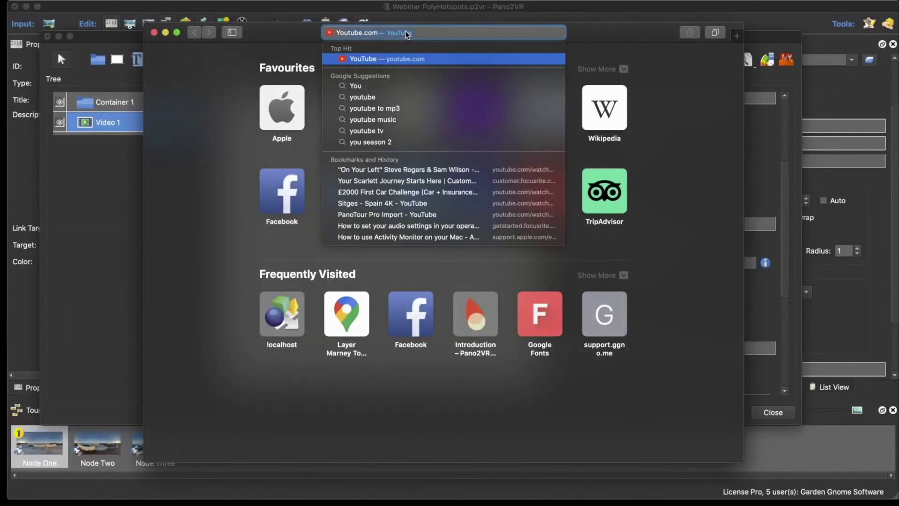
key("Return")
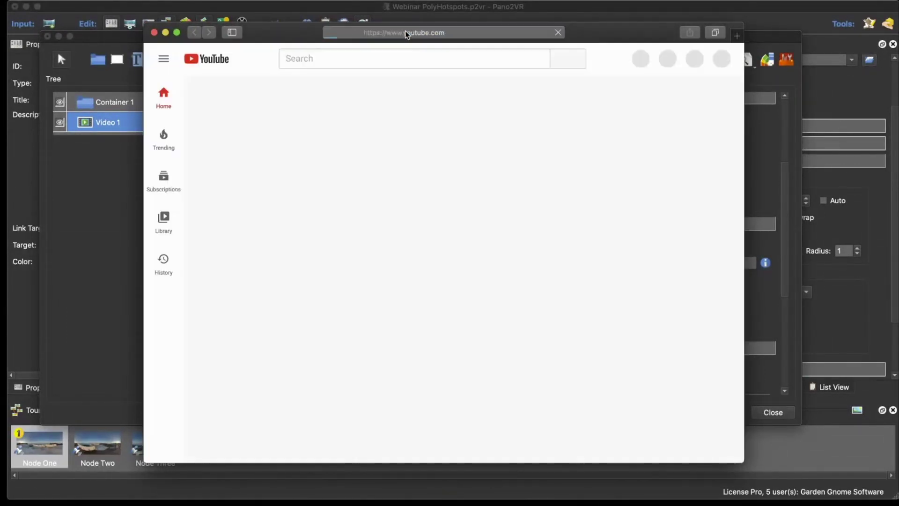
left_click(571, 333)
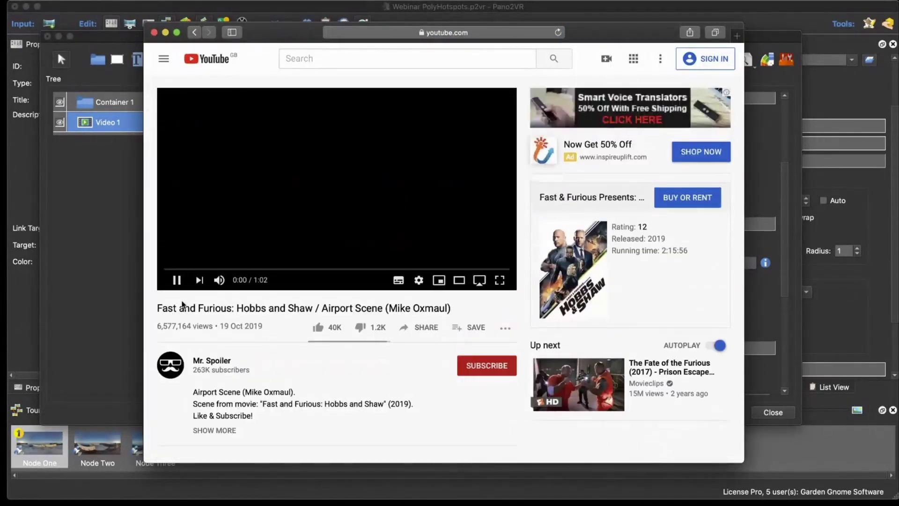
Step: Open the suggested video The Fate of the Furious (2017) - Prison Escape Scene, copy its video URL and close the browser window
right_click(315, 182)
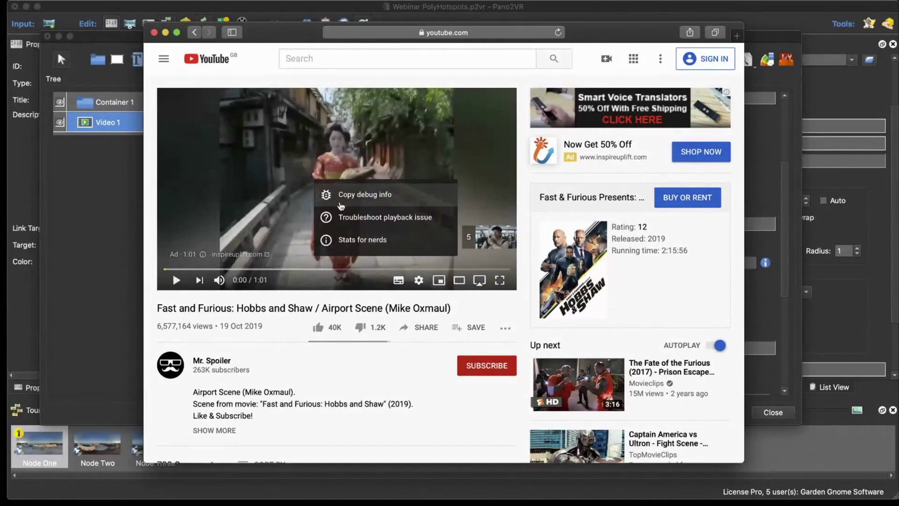
left_click(340, 206)
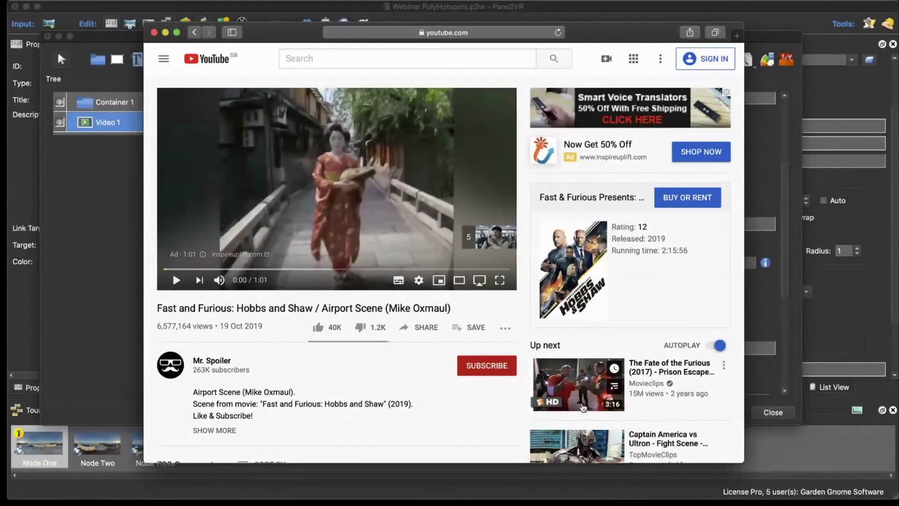
left_click(583, 407)
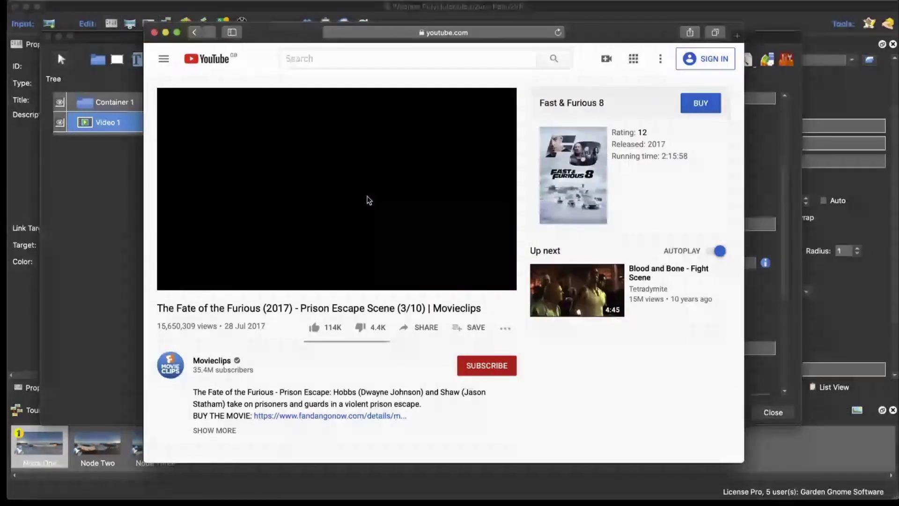
right_click(350, 193)
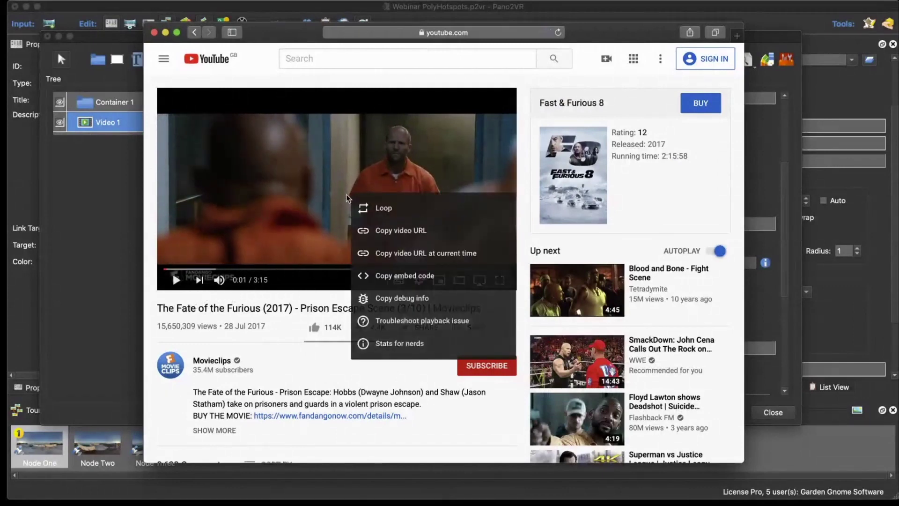
left_click(401, 230)
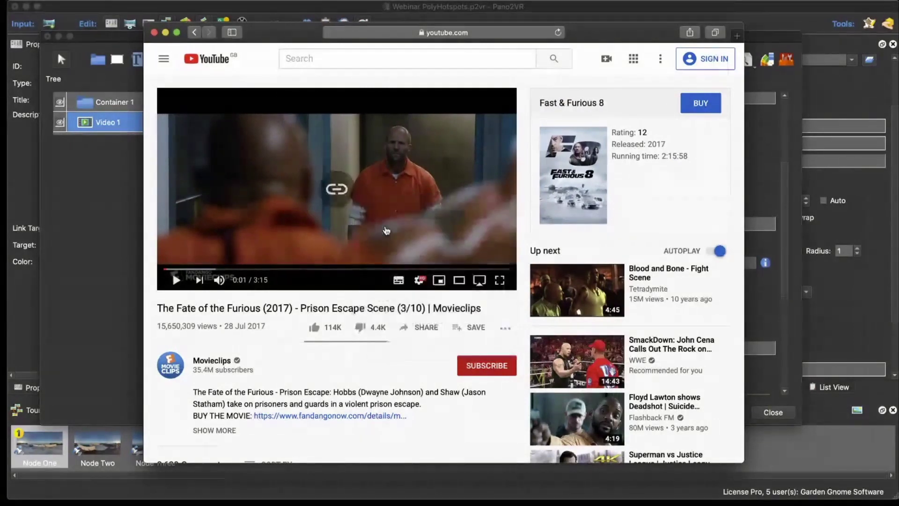
left_click(155, 33)
Step: Paste the copied video URL as the video element's YouTube ID, then close the skin editor and save the skin
left_click(661, 262)
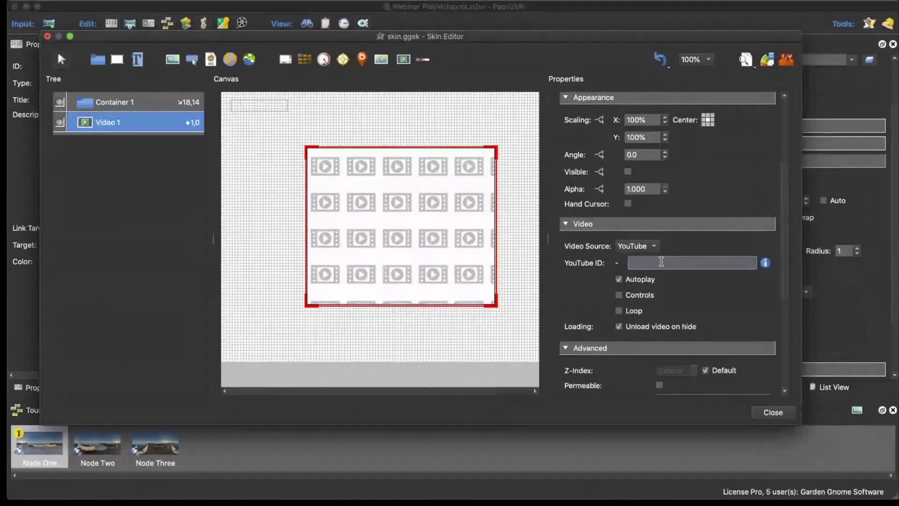
right_click(661, 262)
left_click(708, 324)
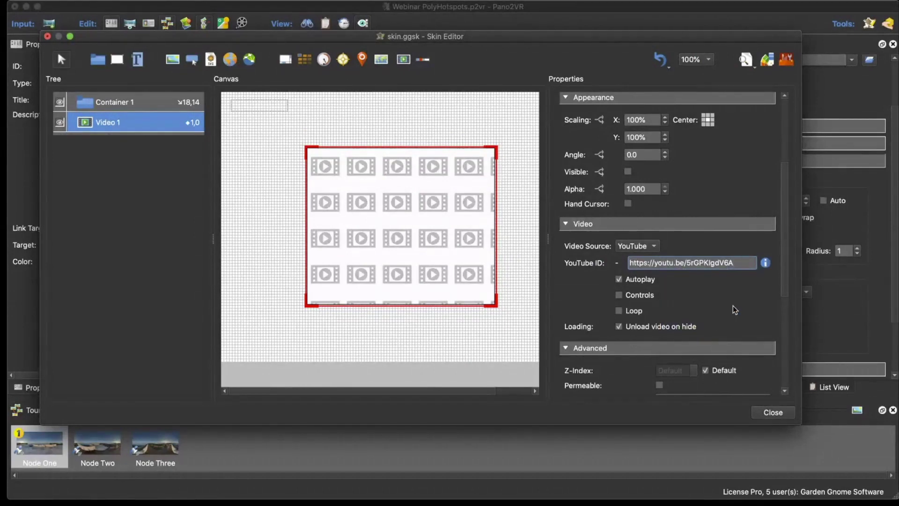
key("Return")
scroll(732, 305, "down", 5)
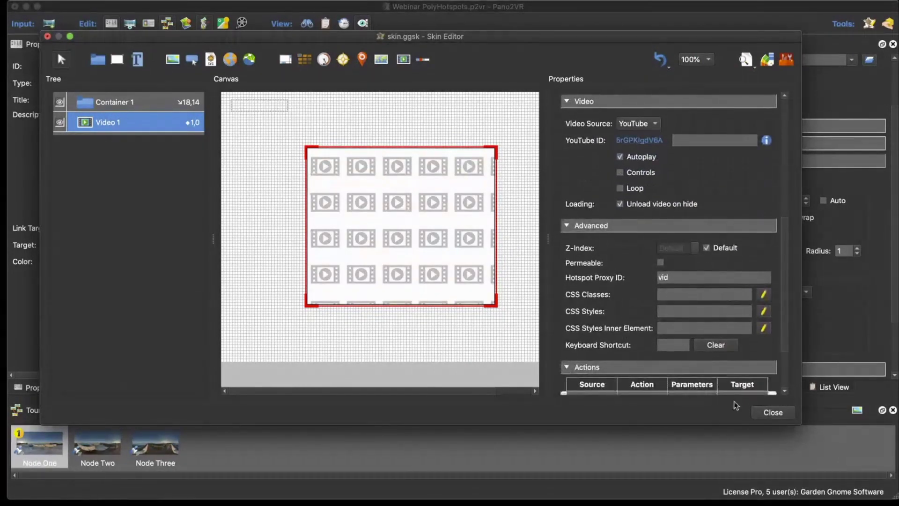
left_click(787, 413)
left_click(487, 225)
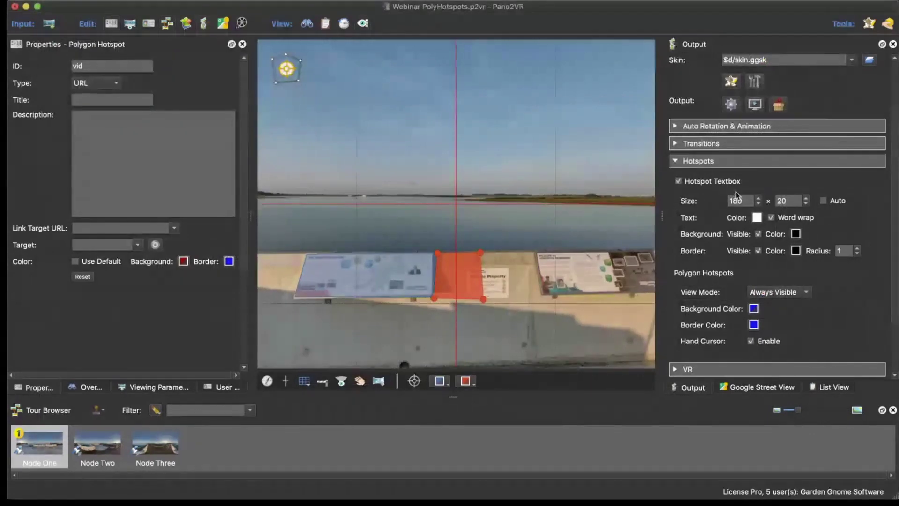
Step: Regenerate the output, overwriting the existing file, and test the red polygon hotspot in the browser preview
left_click(730, 104)
left_click(527, 247)
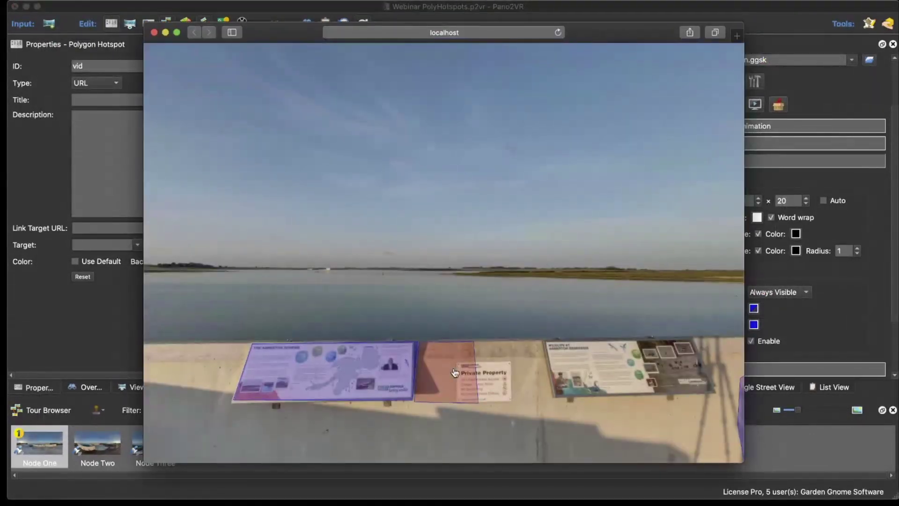
left_click(454, 372)
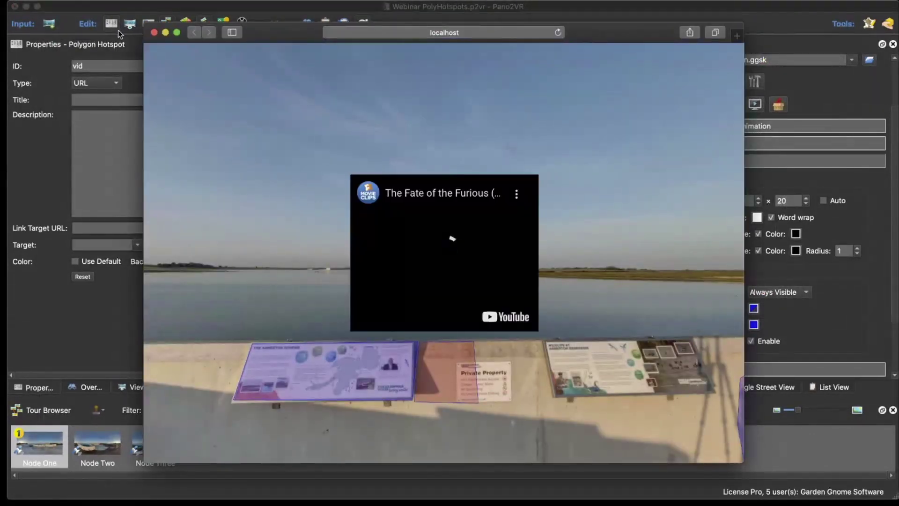
left_click(154, 32)
Step: Reopen the skin and examine the video element's visibility, YouTube, Hotspot Proxy ID and Mouse Click action settings
scroll(780, 184, "up", 3)
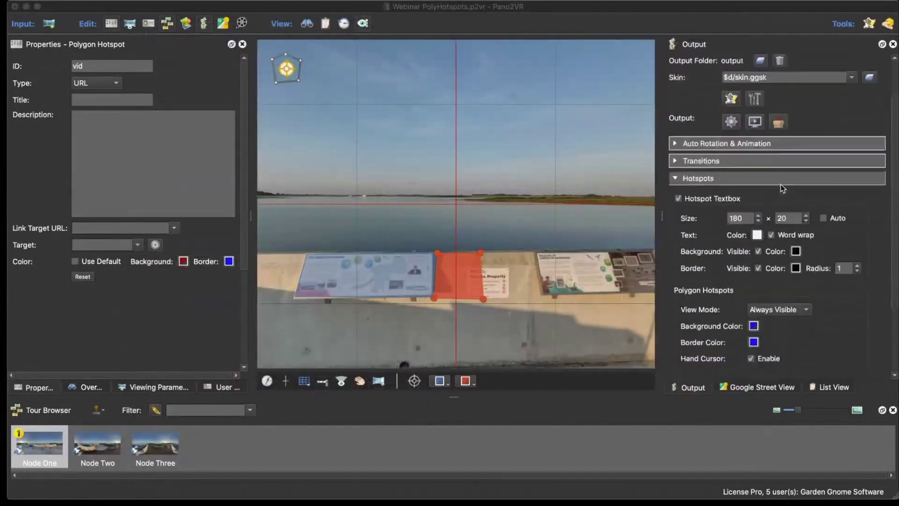
left_click(731, 146)
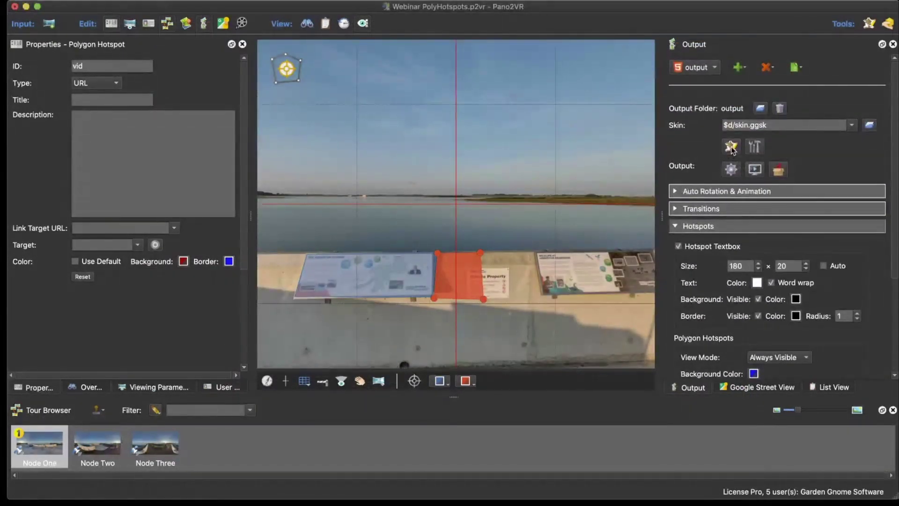
scroll(749, 299, "down", 5)
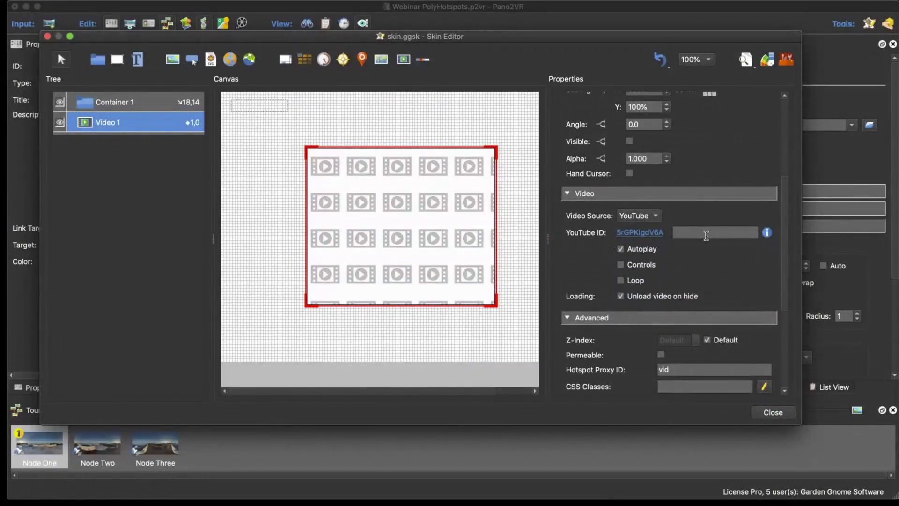
scroll(706, 236, "up", 2)
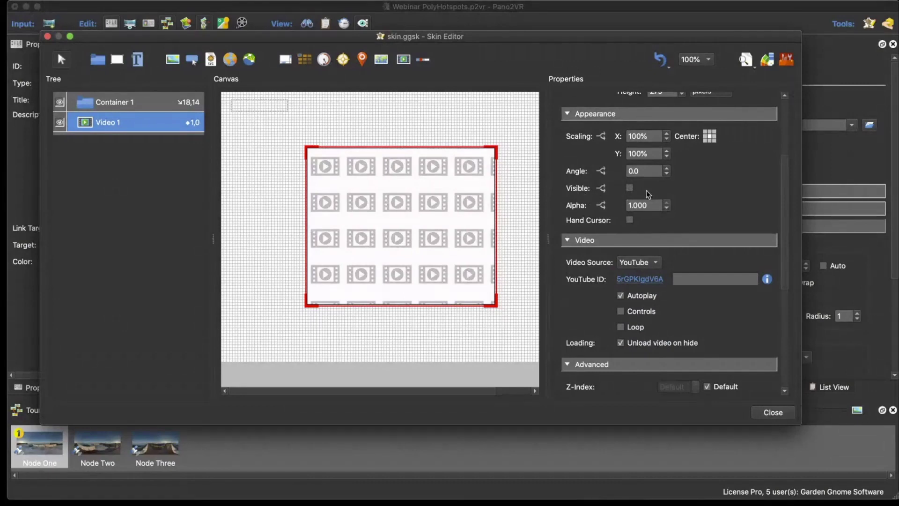
scroll(726, 198, "down", 9)
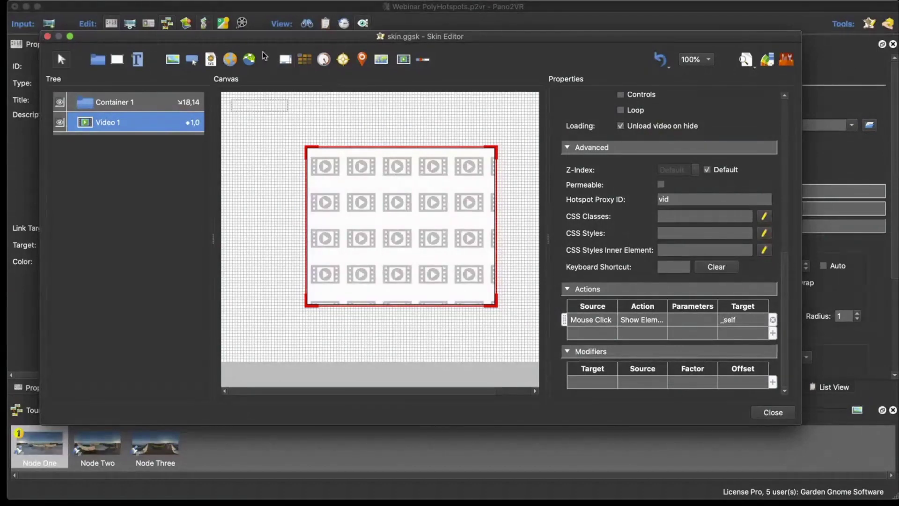
left_click_drag(272, 38, 427, 41)
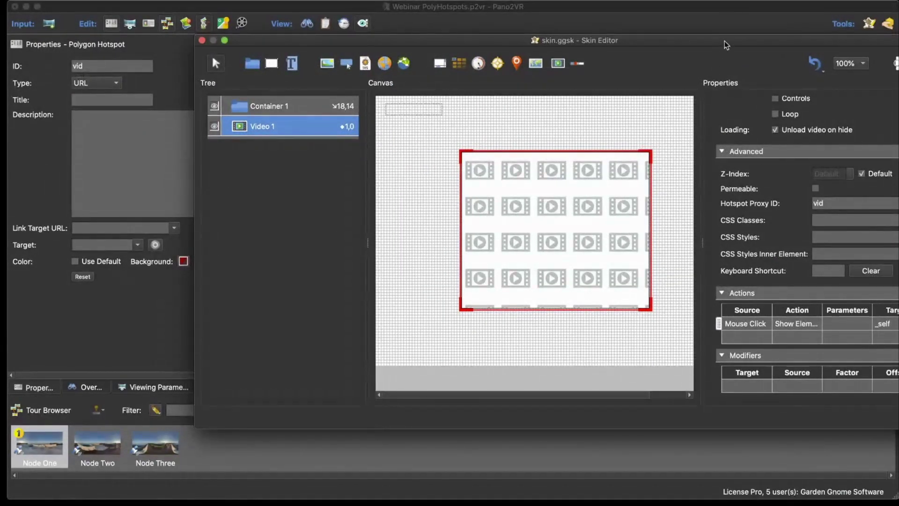
left_click_drag(726, 44, 593, 32)
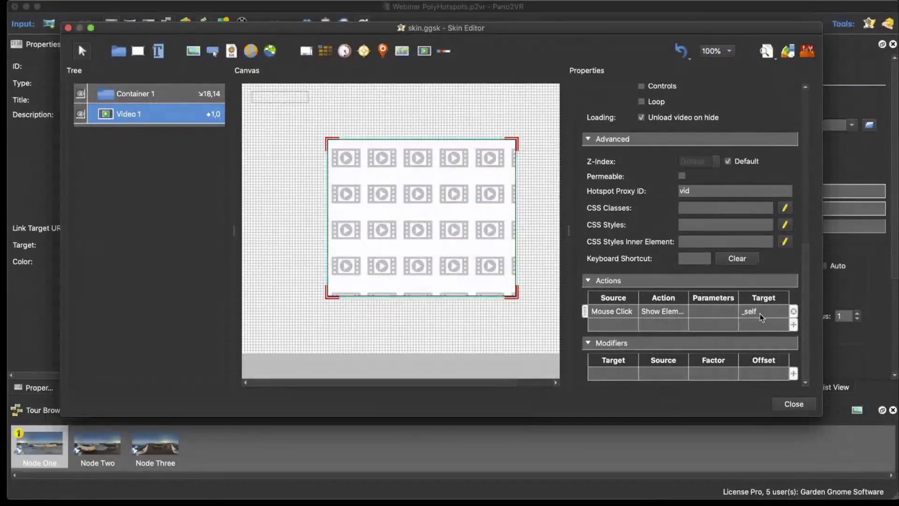
left_click(790, 404)
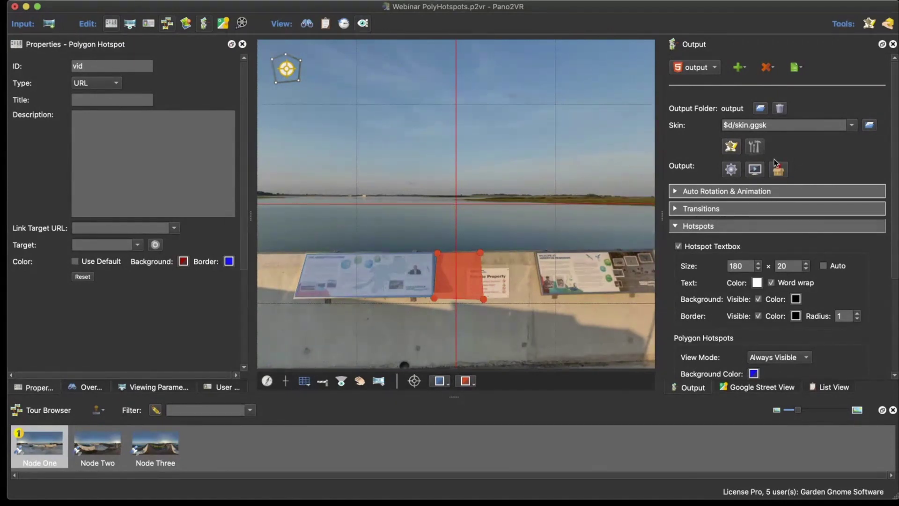
Step: Reopen the skin editor and review the video element's available video sources, keeping YouTube selected
left_click(732, 147)
left_click(515, 226)
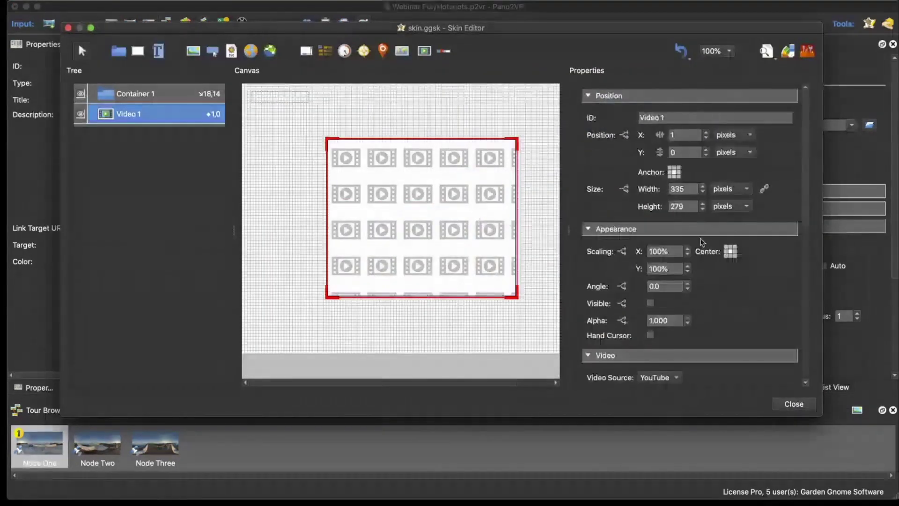
scroll(758, 263, "down", 10)
left_click(669, 135)
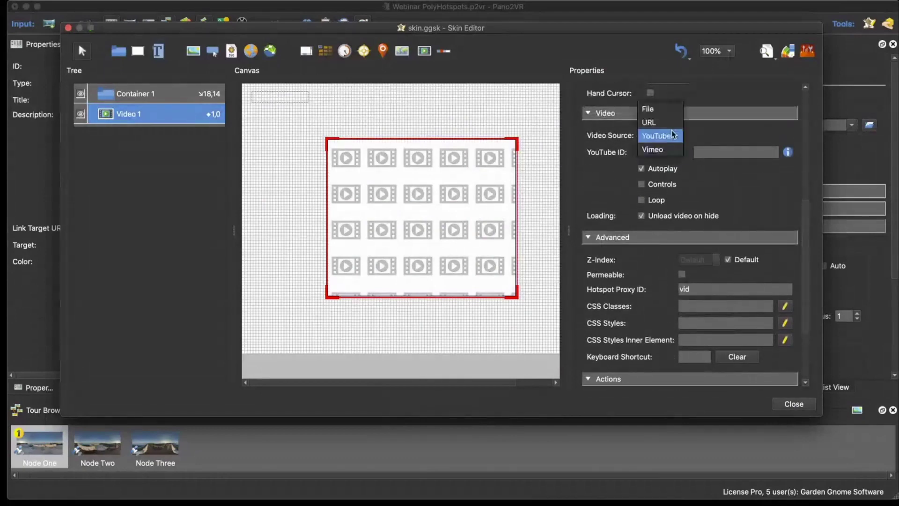
left_click(668, 136)
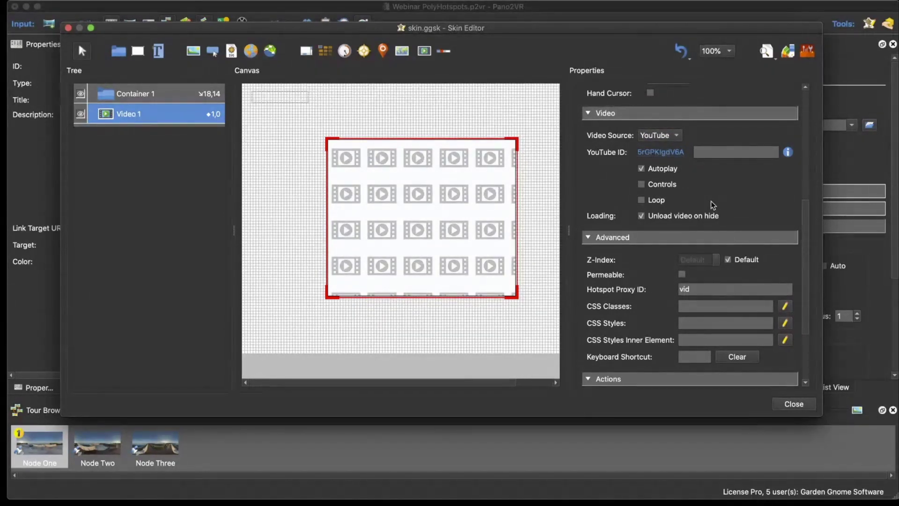
Step: Delete the container from the skin canvas, then close the skin editor and save the skin
left_click(288, 96)
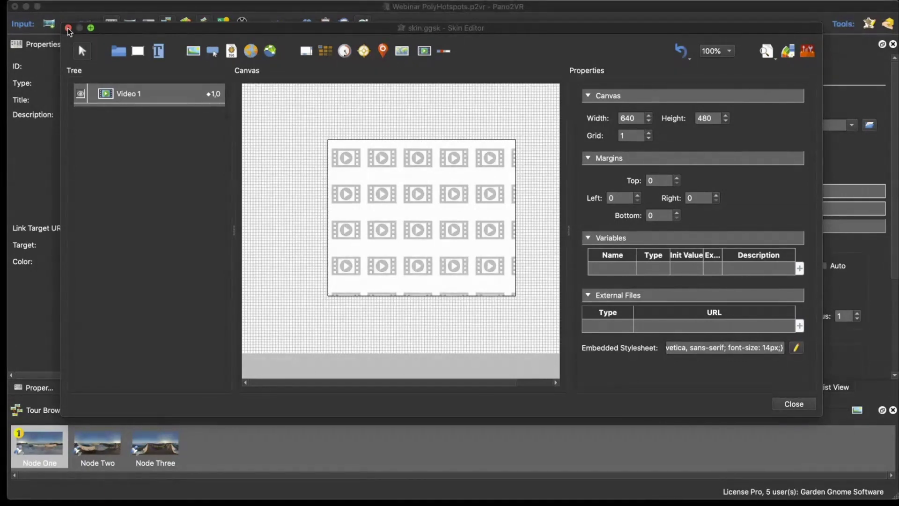
left_click(452, 221)
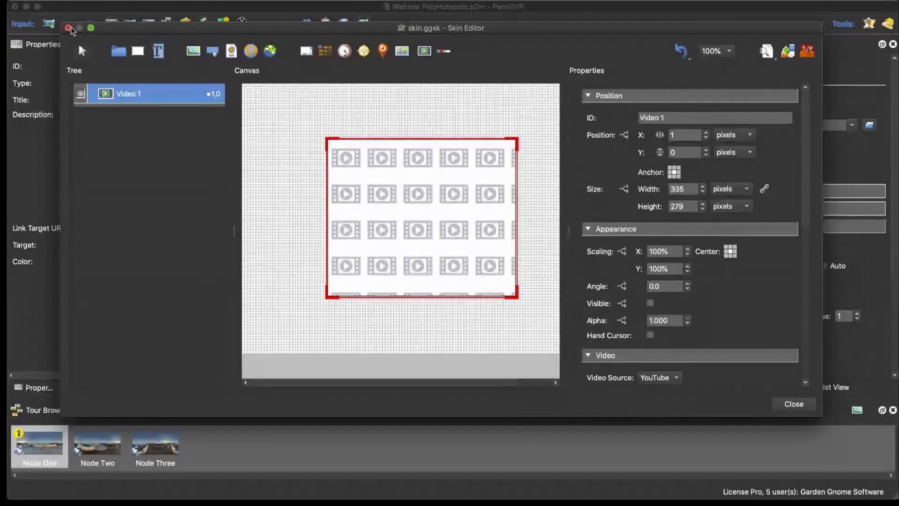
left_click(70, 29)
left_click(509, 215)
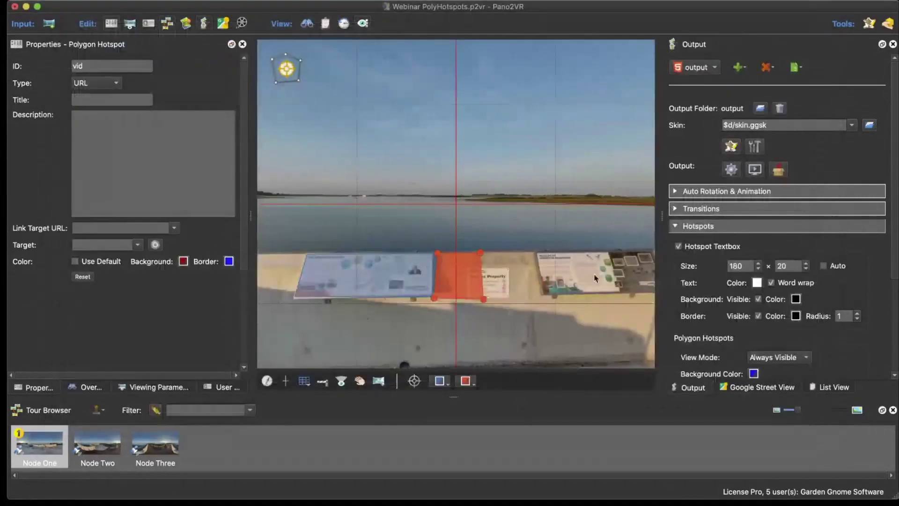
Step: Rebuild the output with the container-free skin and check that the vid hotspot opens the video in the preview
left_click(732, 169)
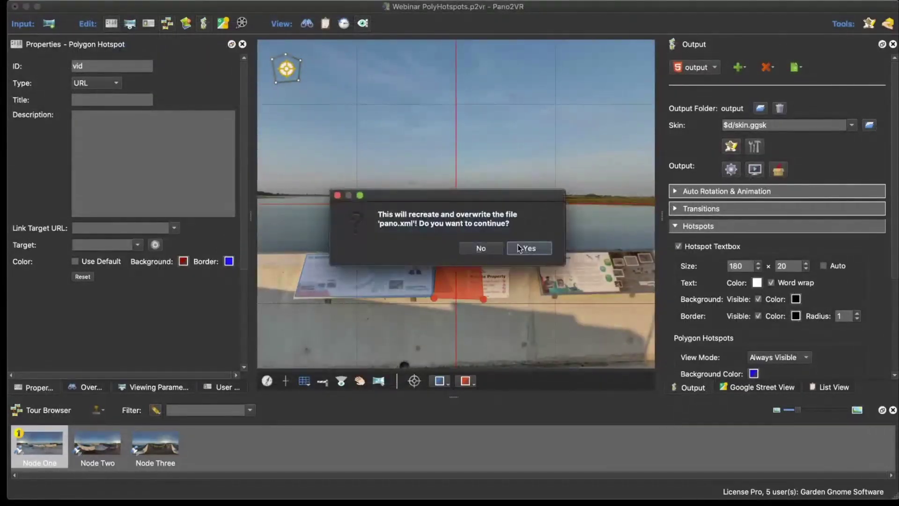
left_click(519, 249)
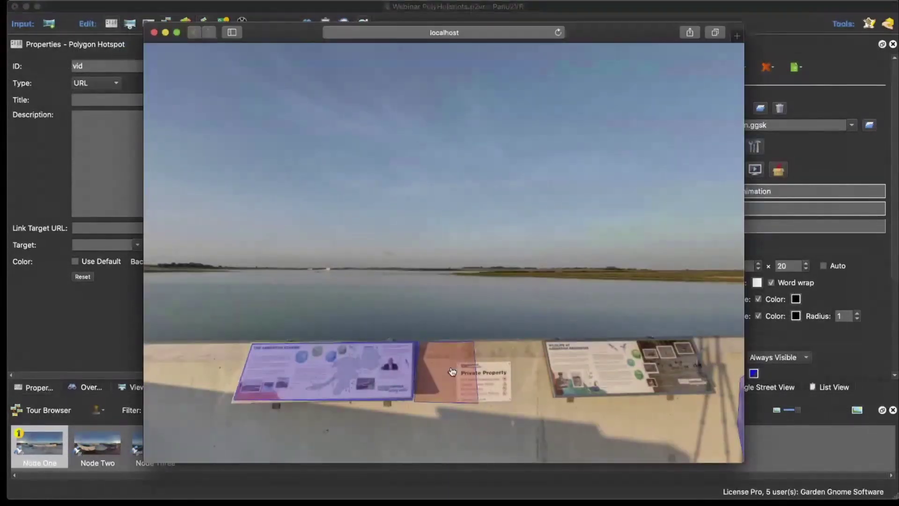
left_click(452, 371)
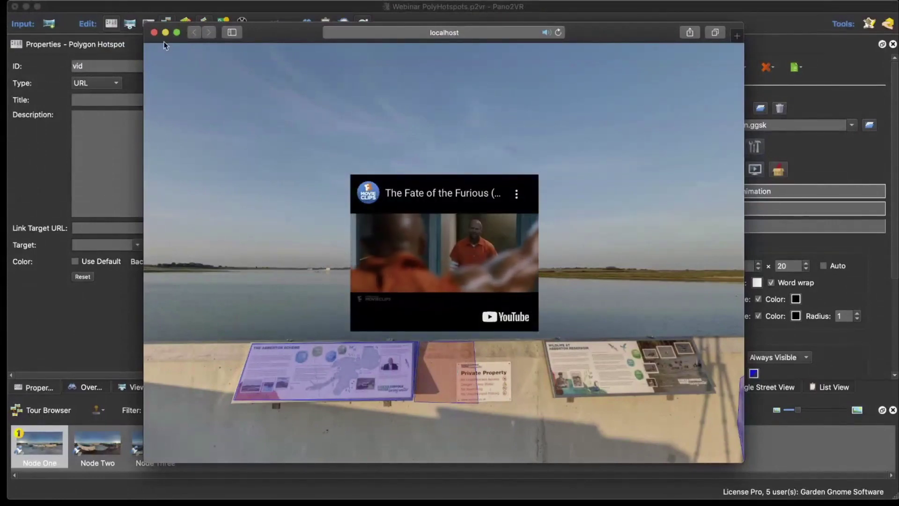
left_click(155, 33)
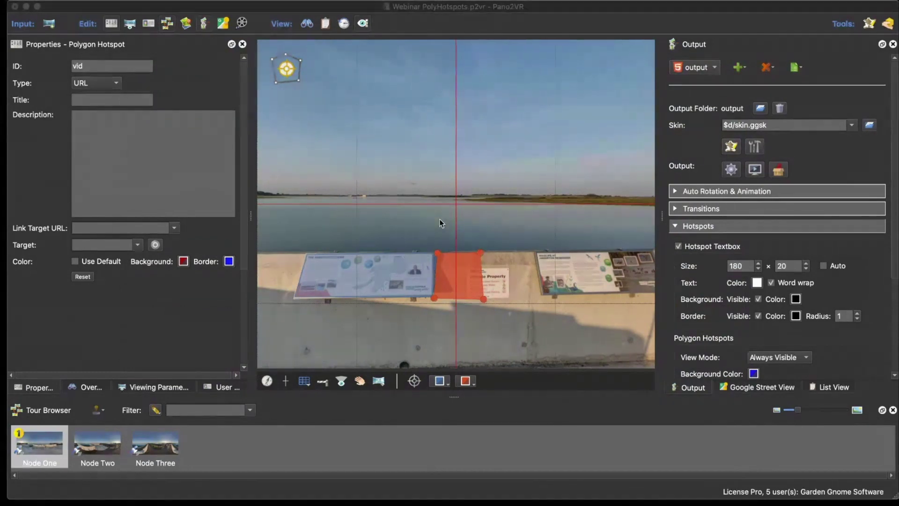
Step: Draw a large four-cornered polygon hotspot in Node One from above the horizon to below the information signs, overlapping the existing hotspots
left_click(376, 185)
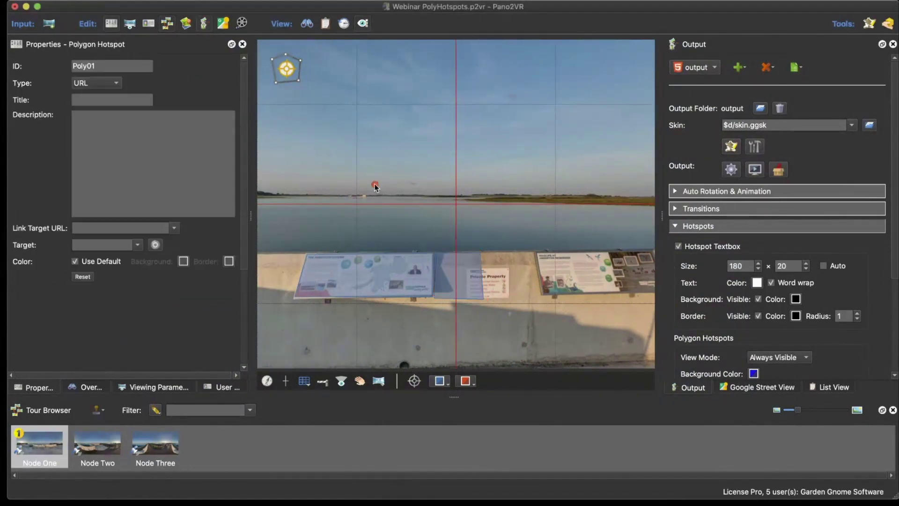
left_click(521, 186)
left_click(384, 320)
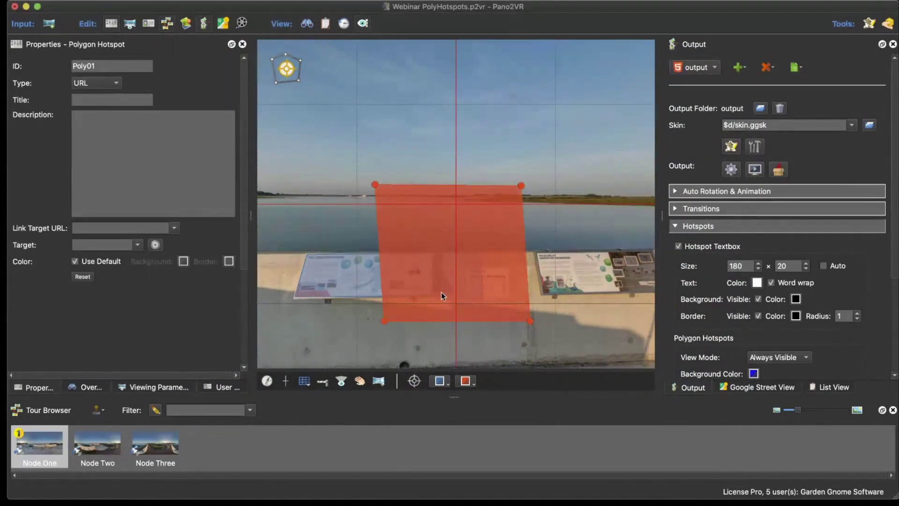
left_click(442, 291)
left_click(406, 279)
left_click(446, 206)
Step: Regenerate the output, overwriting the existing file, and view the overlapping polygon hotspots in the browser preview before closing it
scroll(830, 266, "down", 3)
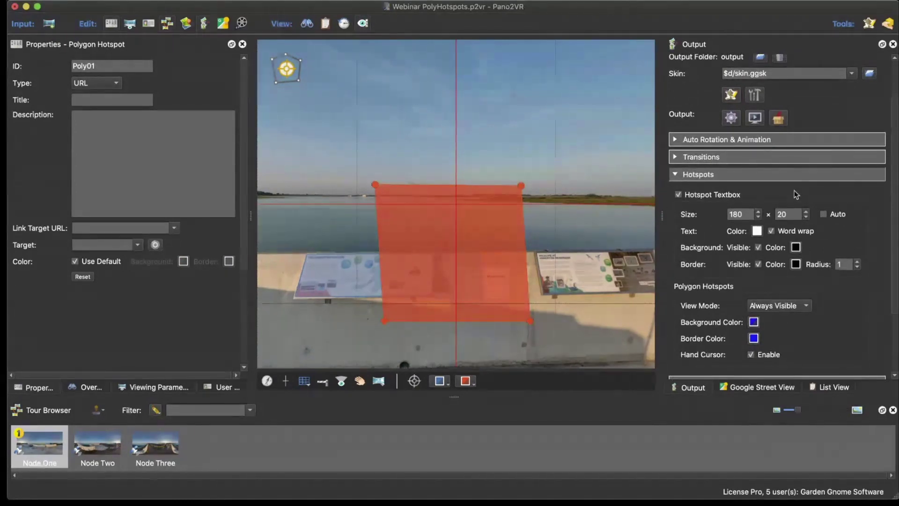
left_click(732, 120)
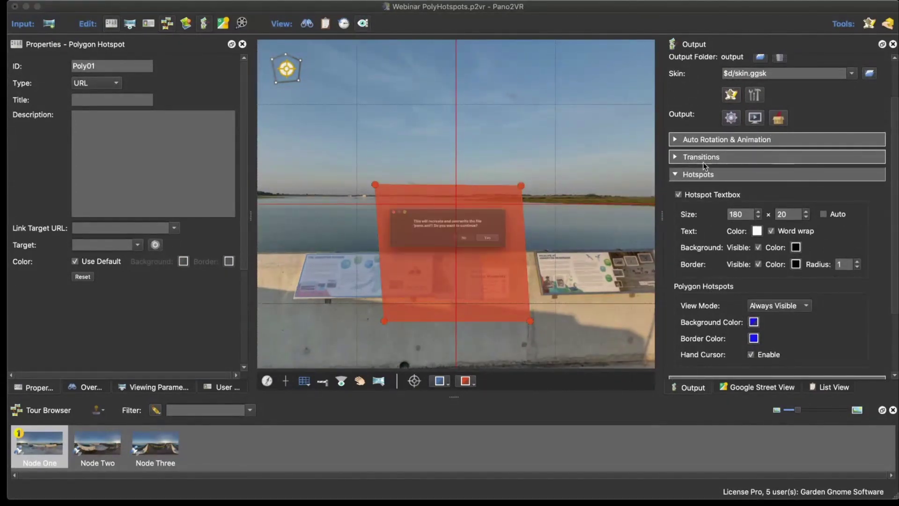
left_click(523, 251)
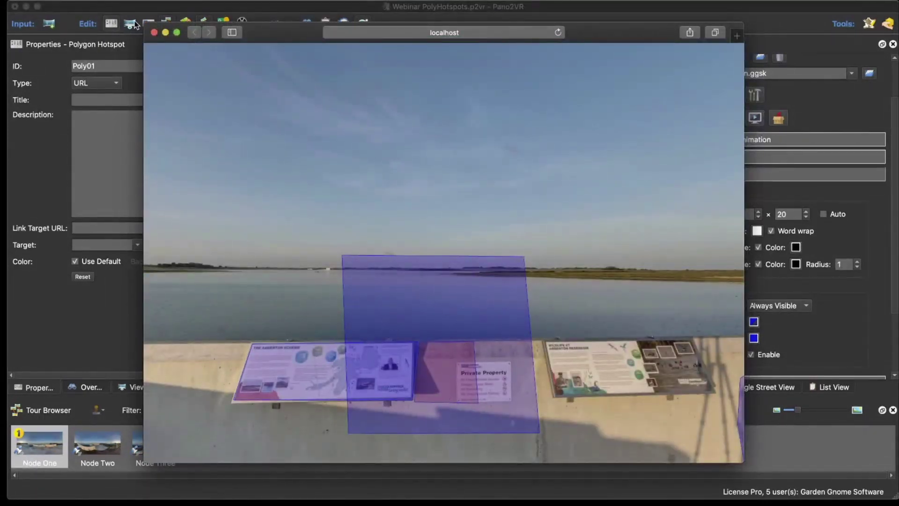
left_click(154, 32)
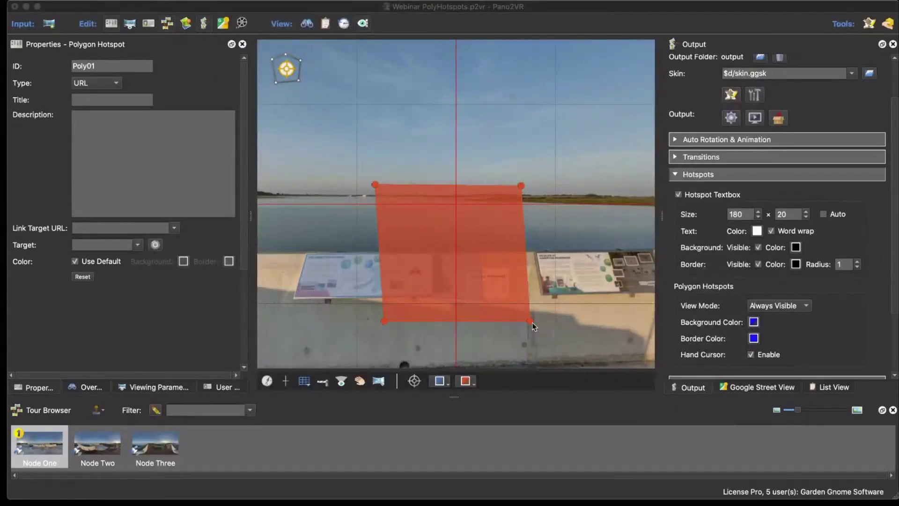
Step: Move the large polygon hotspot's lower-right corner inward onto the vid hotspot to partly uncover it, and regenerate the output, overwriting the existing file
left_click_drag(531, 321, 456, 271)
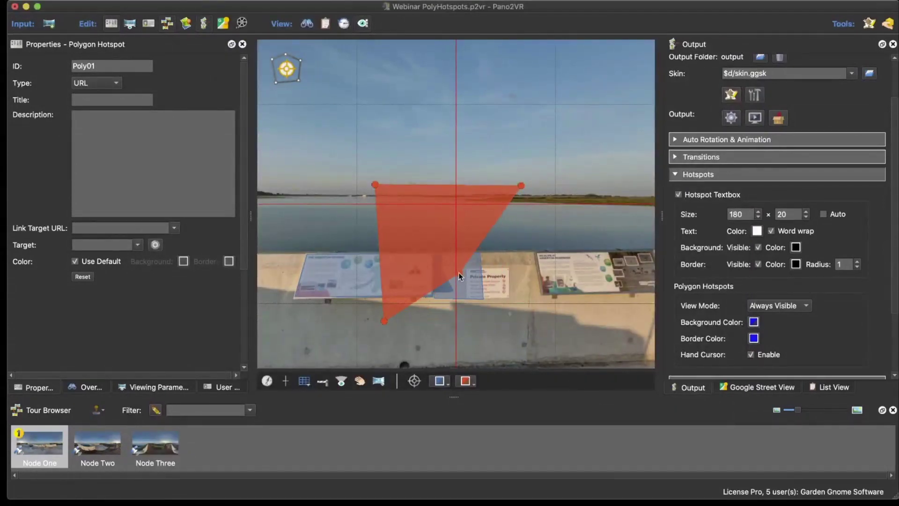
left_click(729, 119)
left_click(541, 248)
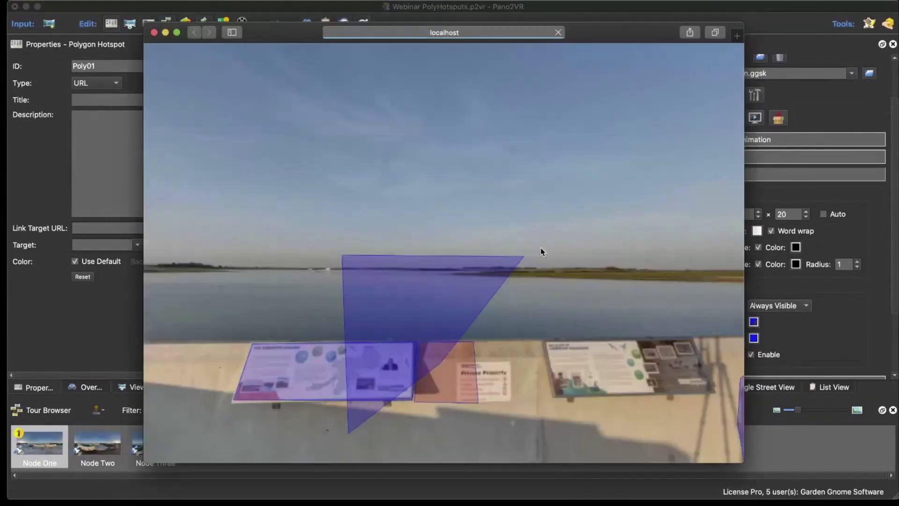
Step: Test the partly overlapping polygon hotspots and the YouTube video popup in the browser preview, then close the preview
left_click(447, 270)
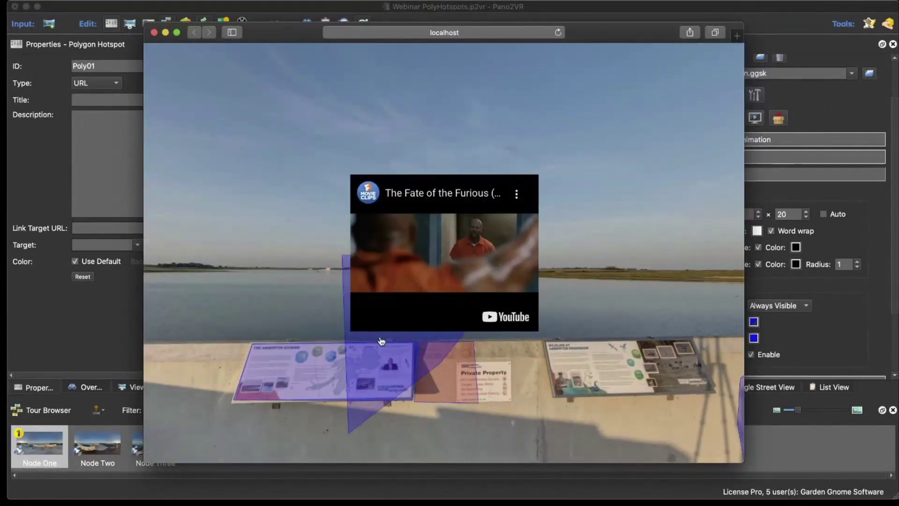
left_click(457, 246)
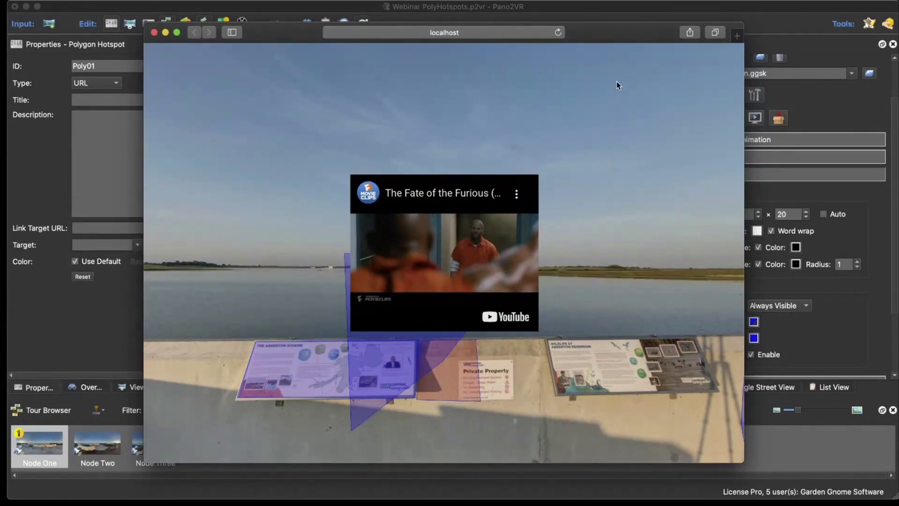
left_click_drag(616, 35, 661, 24)
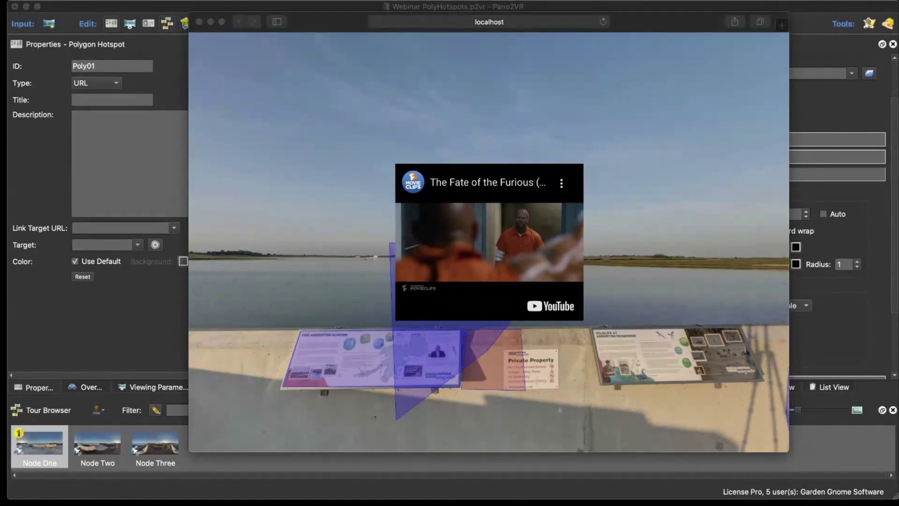
left_click(199, 22)
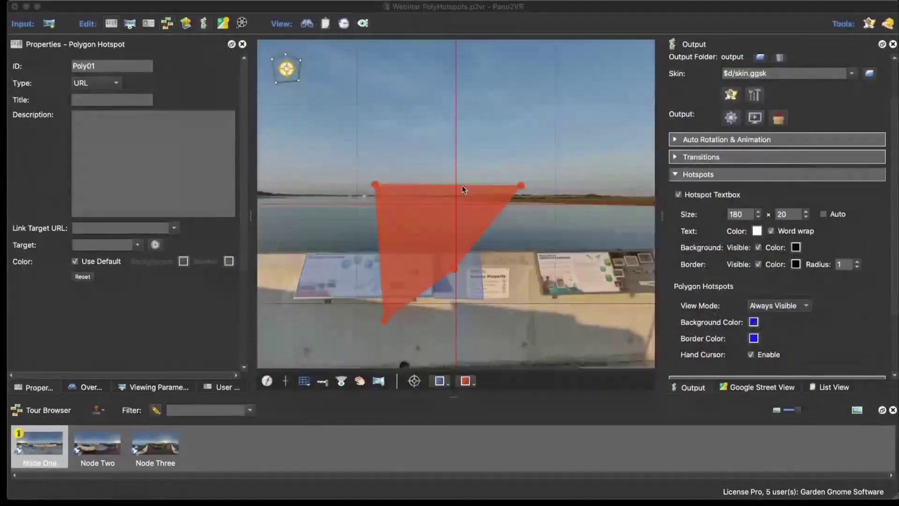